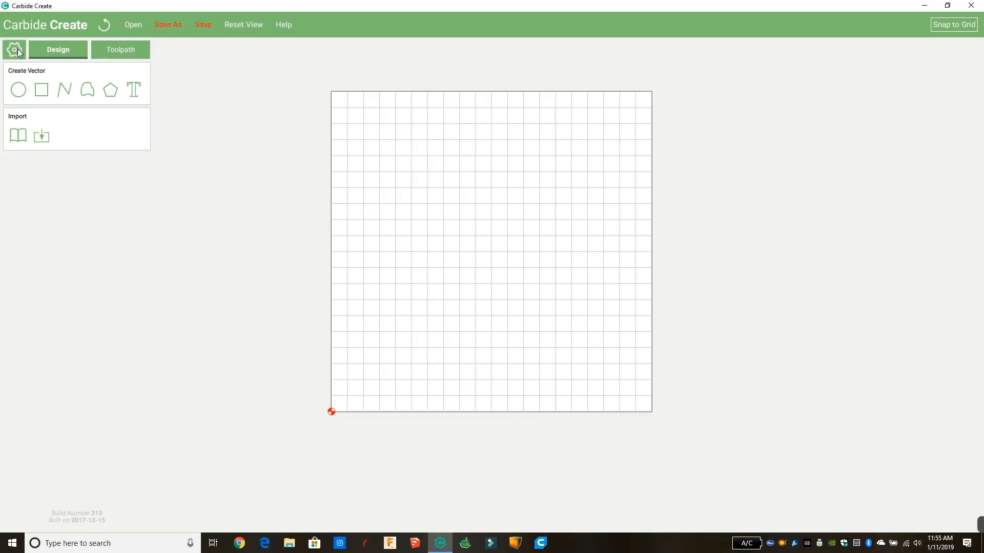
# Set the stock size in the job setup to 783 mm wide and 293 mm high.
pyautogui.click(18, 51)
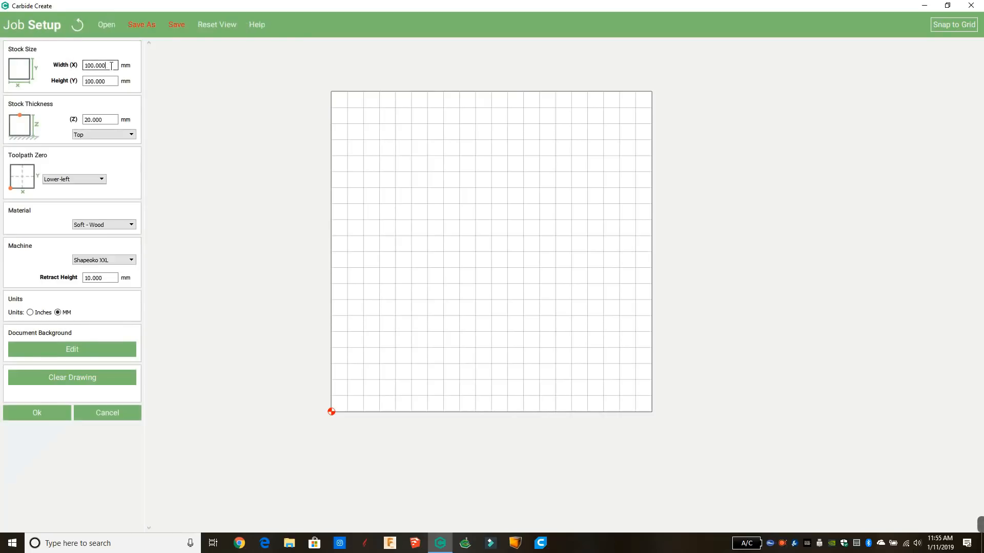
pyautogui.doubleClick(93, 65)
pyautogui.write('7')
pyautogui.press('Tab')
pyautogui.press('BackSpace')
pyautogui.press('BackSpace')
pyautogui.press('BackSpace')
pyautogui.press('BackSpace')
pyautogui.press('BackSpace')
pyautogui.press('BackSpace')
pyautogui.press('BackSpace')
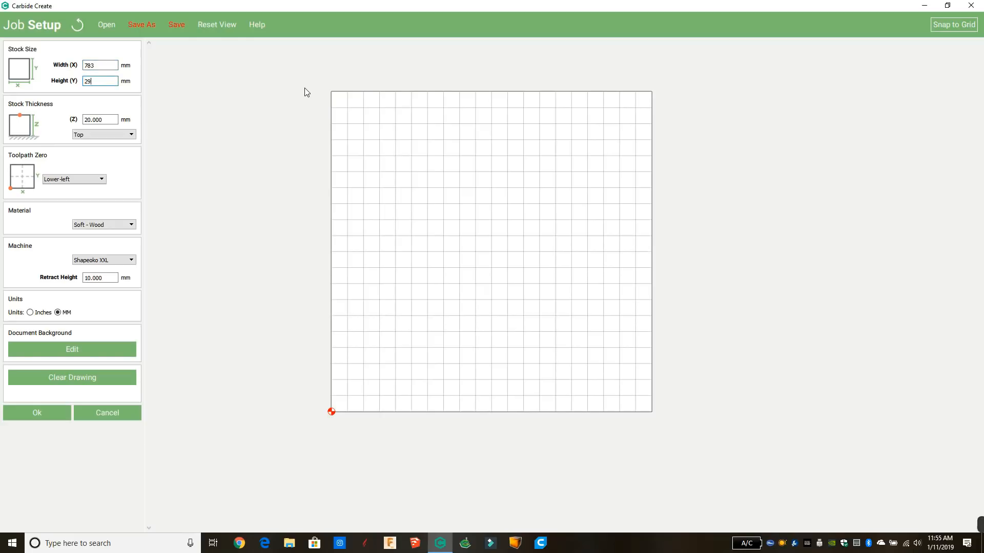
# Set the stock thickness to 19 mm with the Z zero at the Top of the stock.
pyautogui.click(113, 121)
pyautogui.moveTo(114, 119); pyautogui.dragTo(5, 116)
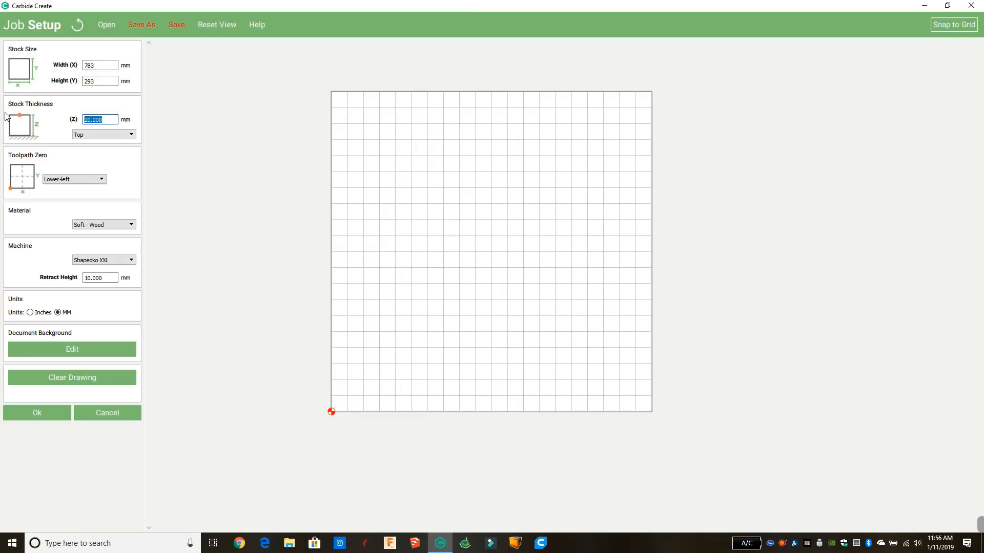
pyautogui.write('19')
pyautogui.click(90, 135)
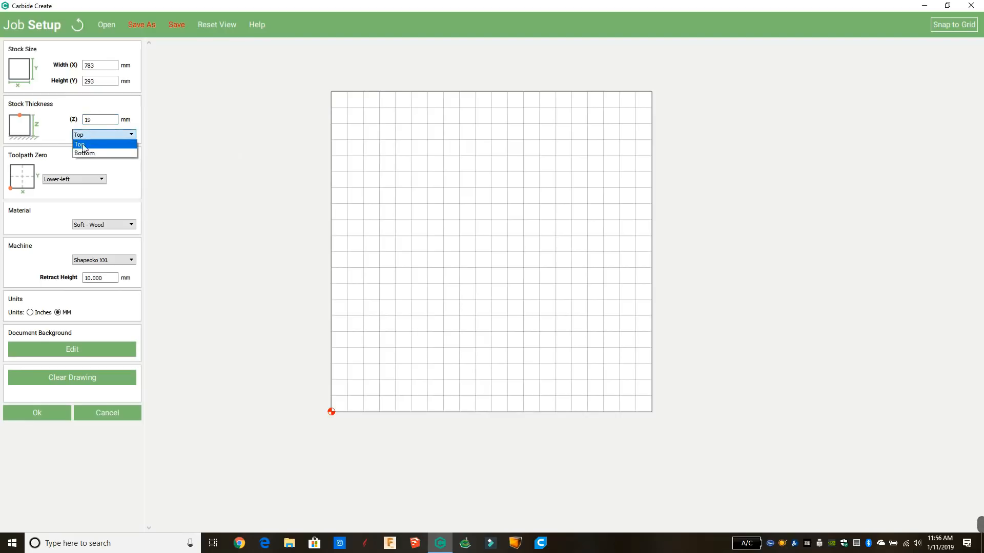
pyautogui.click(90, 145)
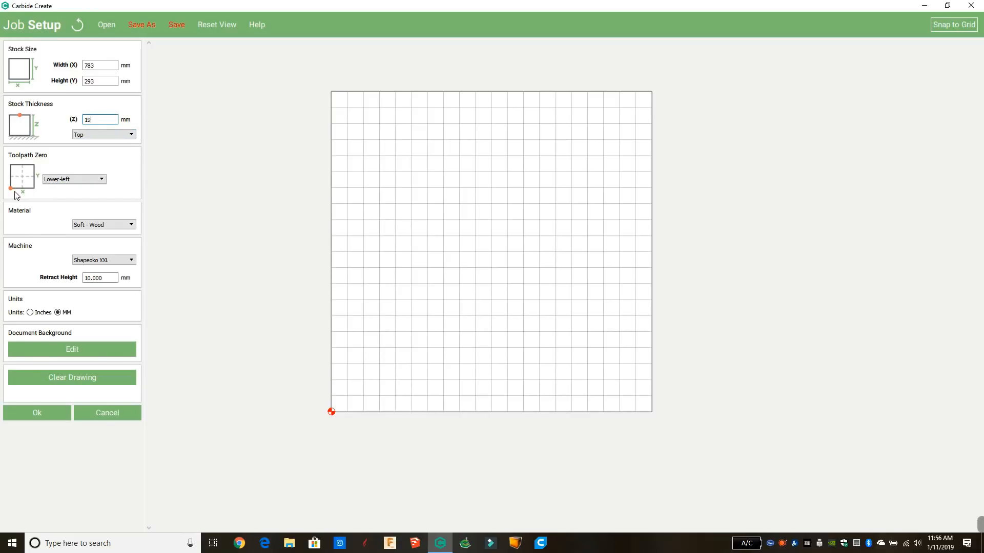
# Try the Center-left and Center toolpath zero positions, and set it back to Lower-left.
pyautogui.click(59, 180)
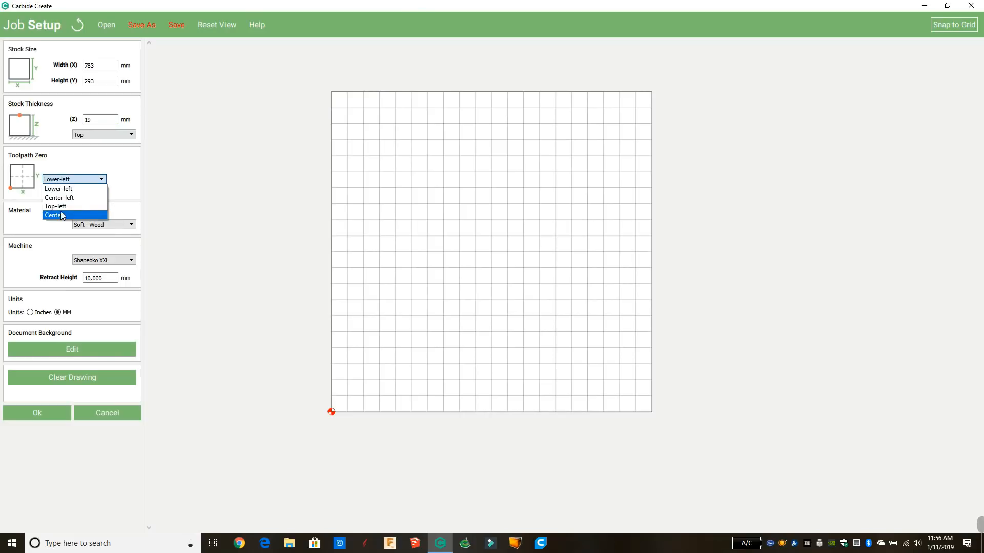
pyautogui.click(66, 197)
pyautogui.click(72, 179)
pyautogui.click(55, 214)
pyautogui.click(43, 177)
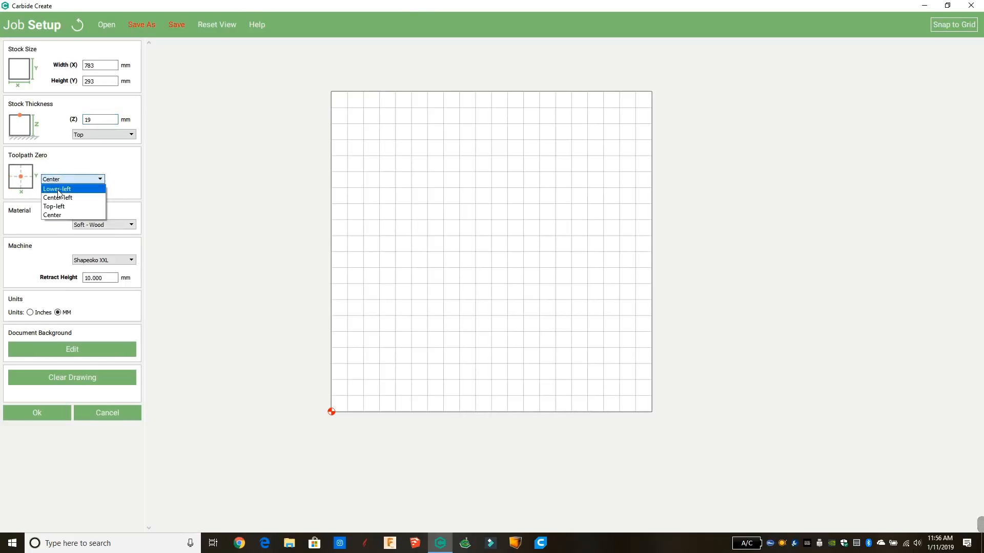
pyautogui.click(57, 187)
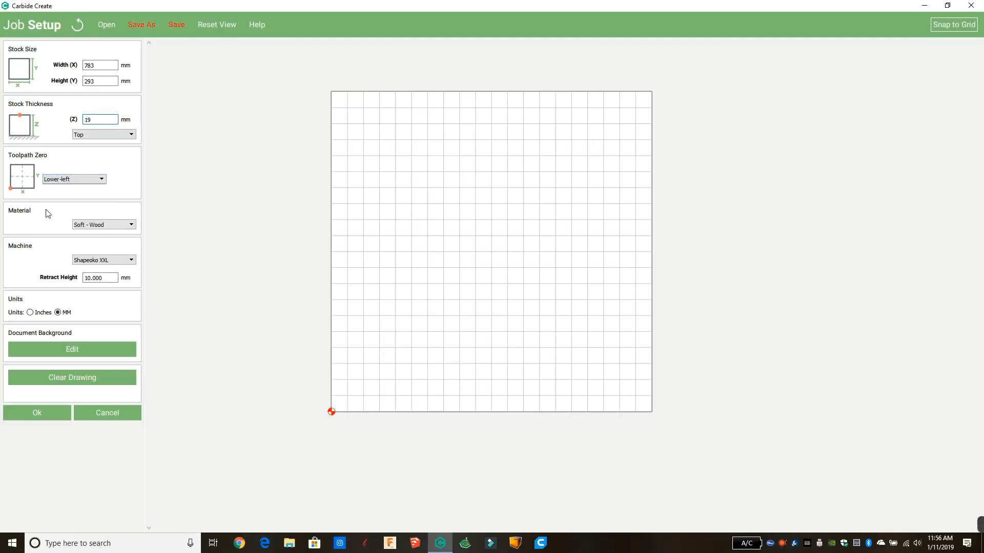
# Choose Soft - Wood as the material and keep Shapeoko XXL as the machine.
pyautogui.click(105, 225)
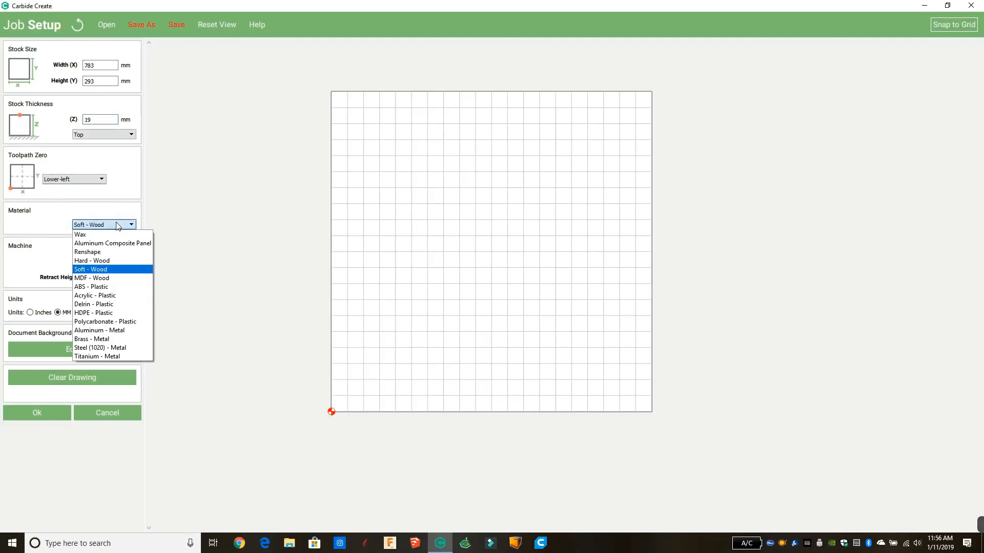
pyautogui.click(120, 269)
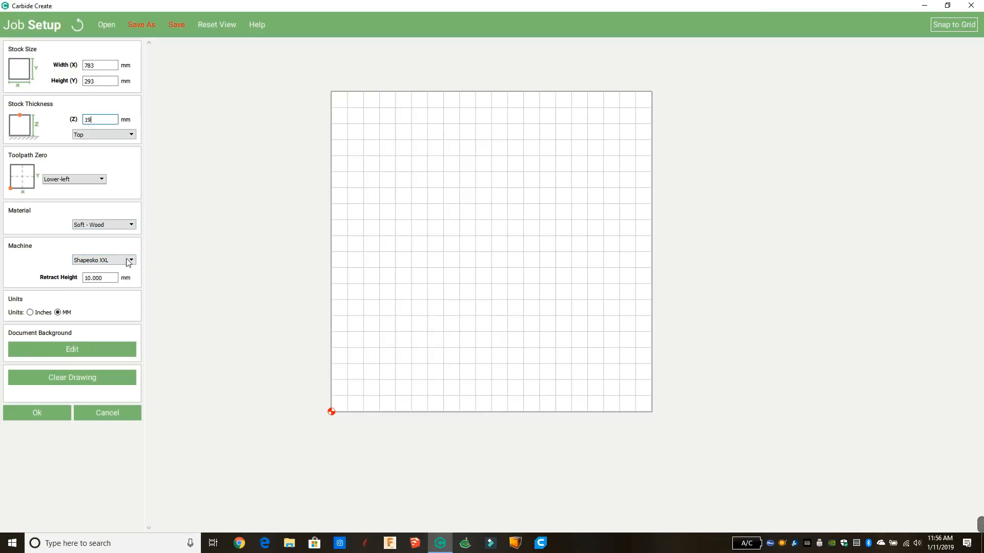
pyautogui.click(105, 261)
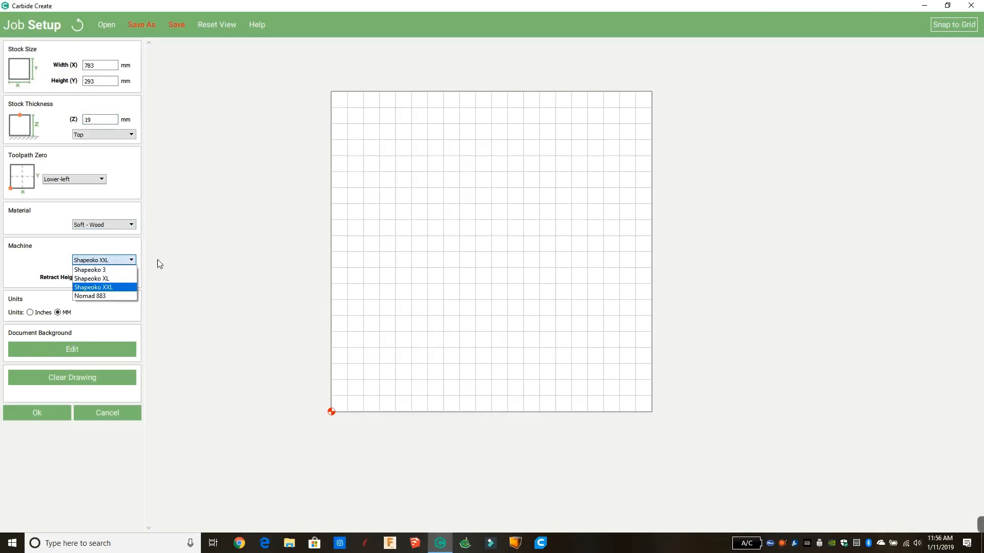
pyautogui.click(159, 270)
# Set the retract height to 4 mm and accept the job setup.
pyautogui.moveTo(114, 278); pyautogui.dragTo(76, 277)
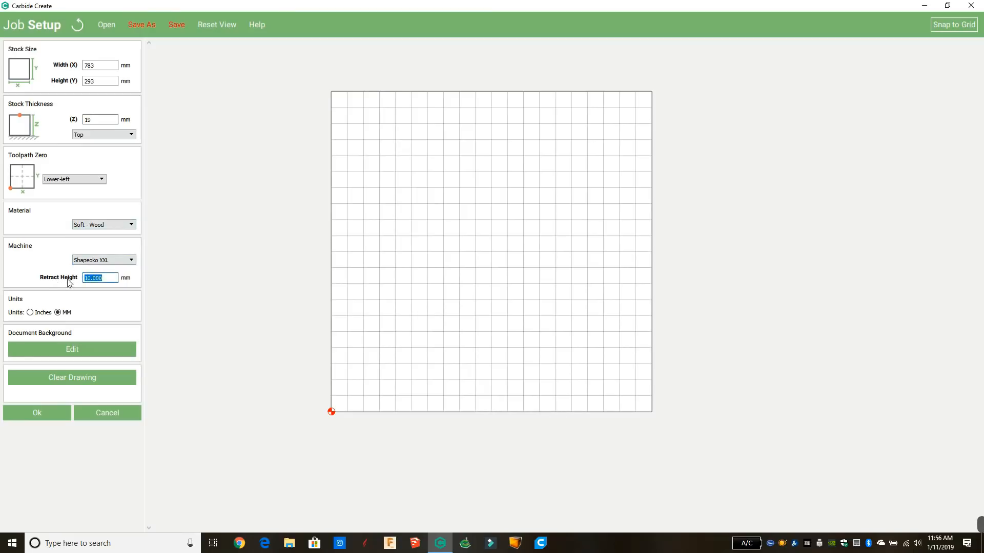
pyautogui.write('4')
pyautogui.click(169, 274)
pyautogui.click(96, 277)
pyautogui.click(36, 413)
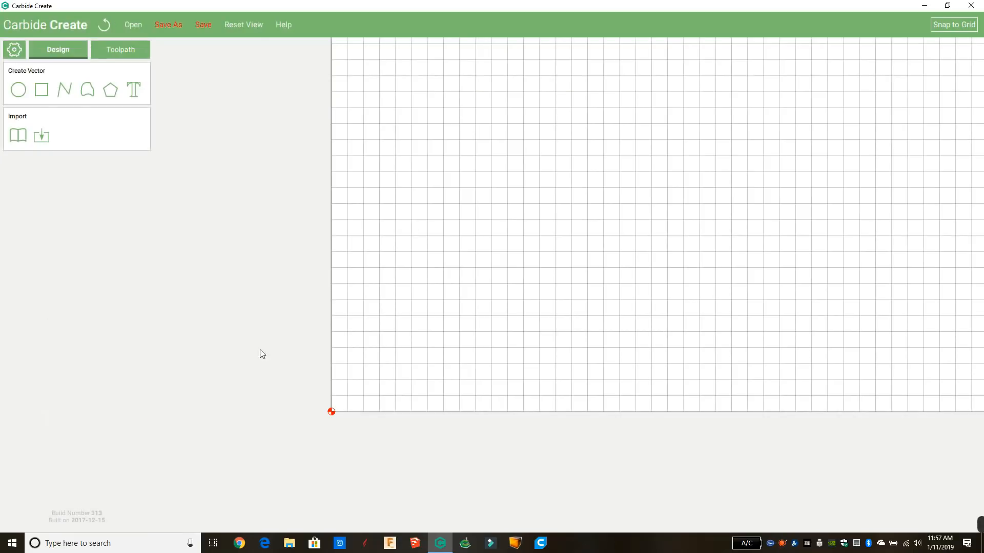
# Place a new text object in the lower-left area of the stock, at about X 113, Y 105 mm.
pyautogui.scroll(-5, 520, 237)
pyautogui.scroll(-5, 516, 240)
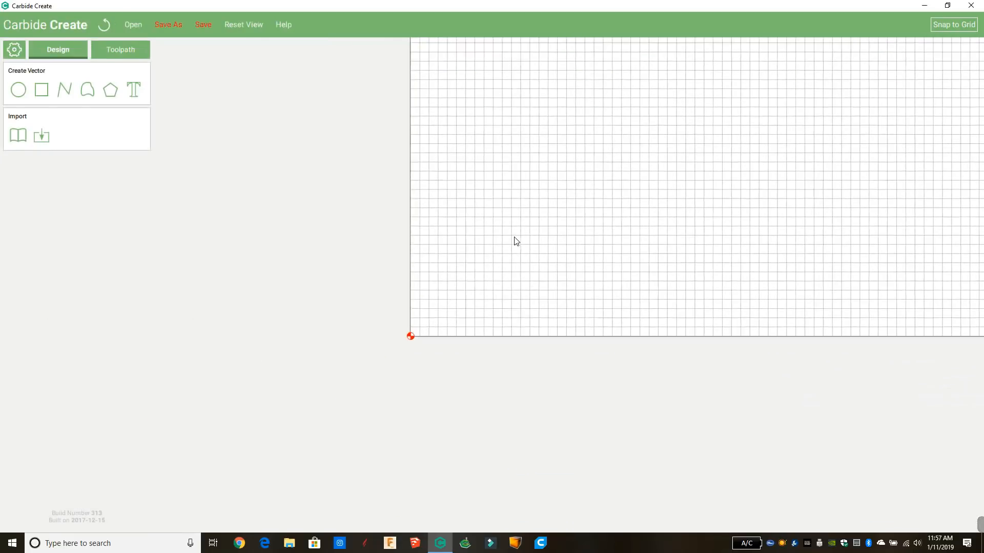
pyautogui.scroll(-3, 523, 221)
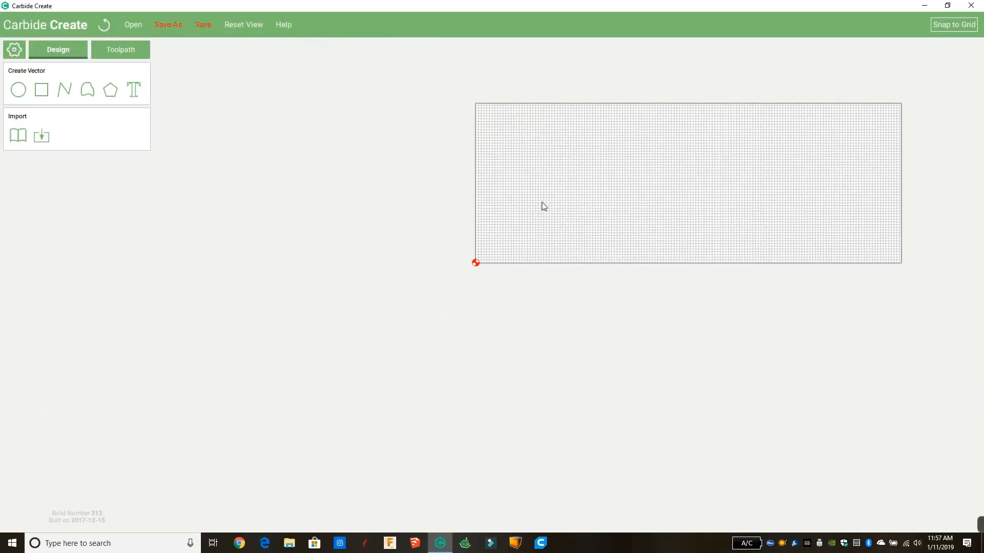
pyautogui.moveTo(635, 151); pyautogui.dragTo(419, 208, button='right')
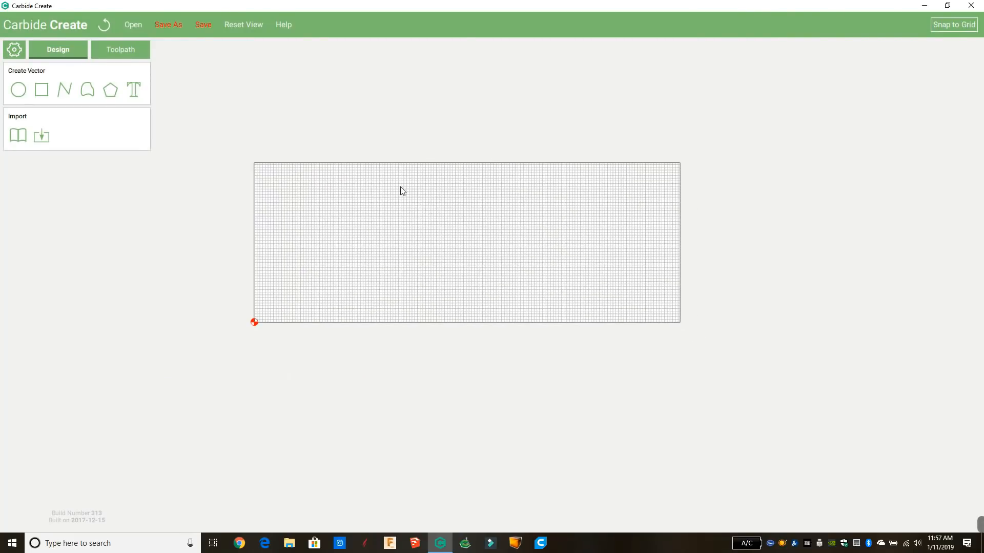
pyautogui.click(240, 28)
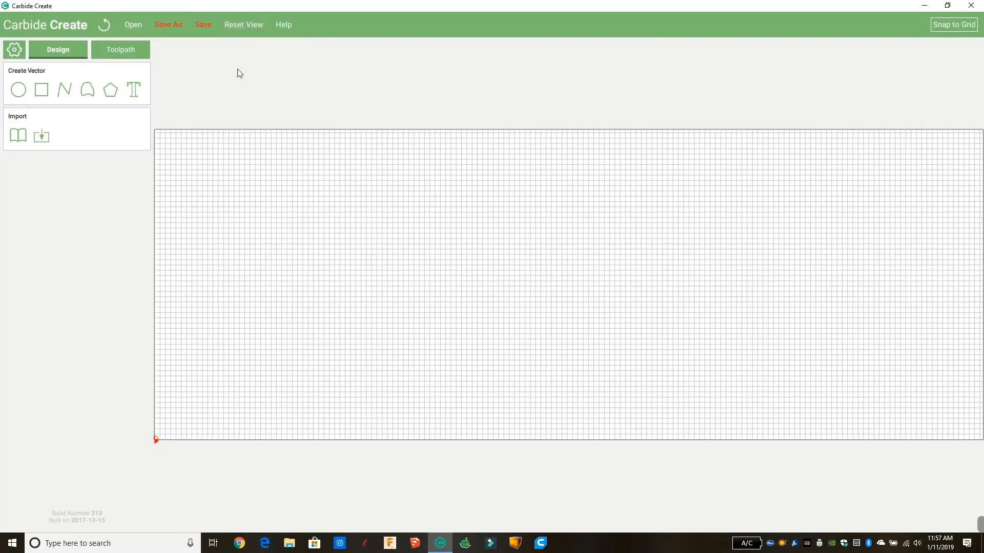
pyautogui.scroll(-1, 413, 245)
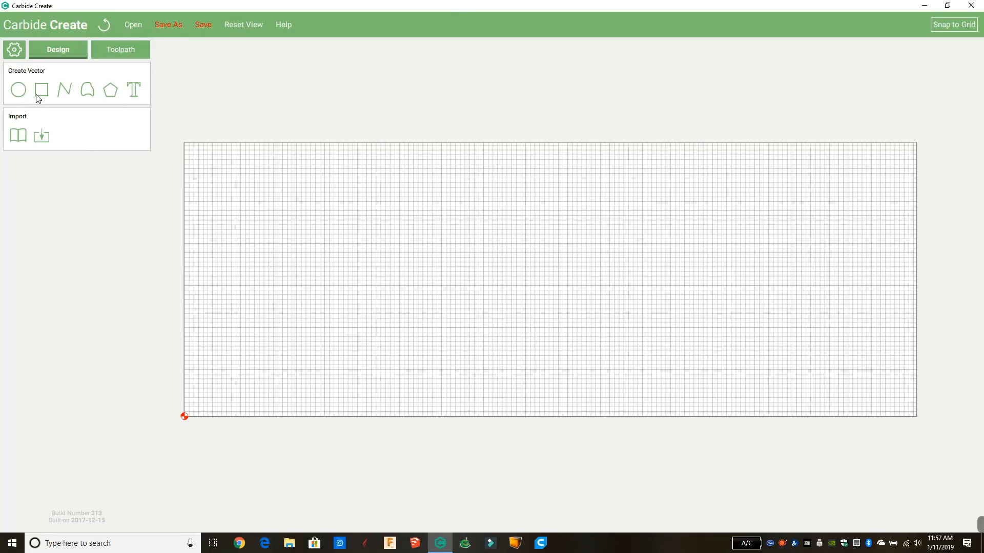
pyautogui.click(134, 89)
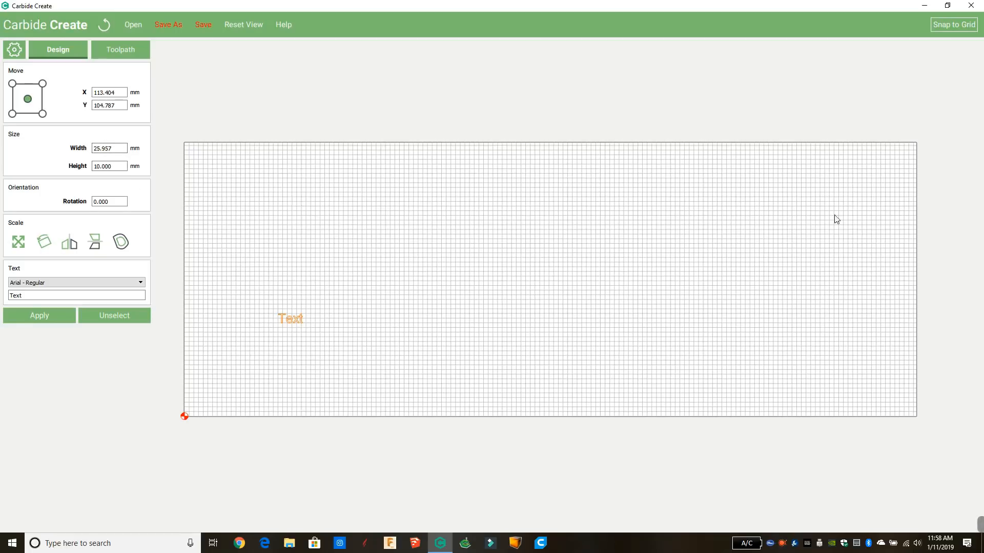
# Replace the placeholder text with the surname in capitals and set its width to 200 mm.
pyautogui.moveTo(123, 148); pyautogui.dragTo(51, 147)
pyautogui.write('200')
pyautogui.click(159, 191)
pyautogui.click(290, 320)
pyautogui.moveTo(126, 148); pyautogui.dragTo(67, 149)
pyautogui.write('20')
pyautogui.click(113, 167)
pyautogui.moveTo(99, 295); pyautogui.dragTo(1, 295)
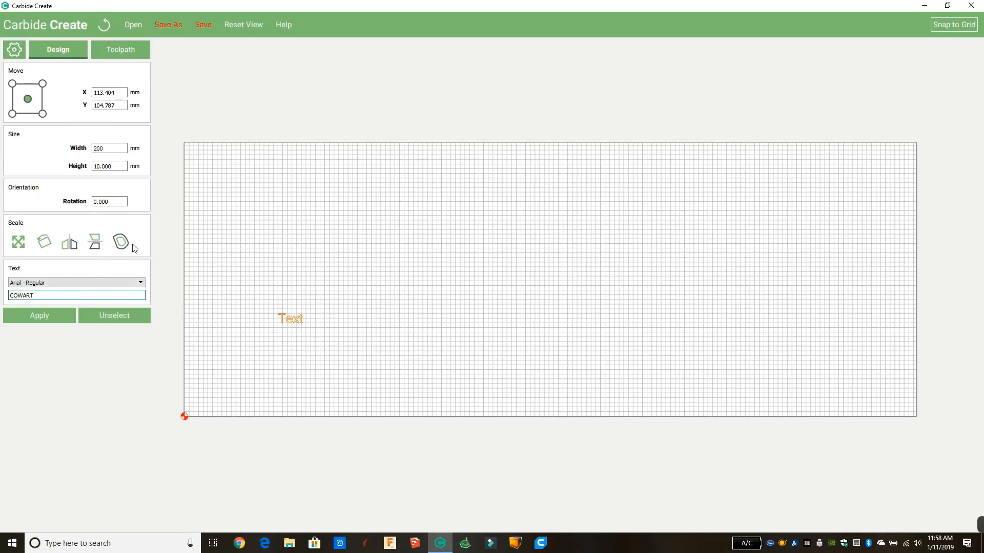
pyautogui.click(33, 319)
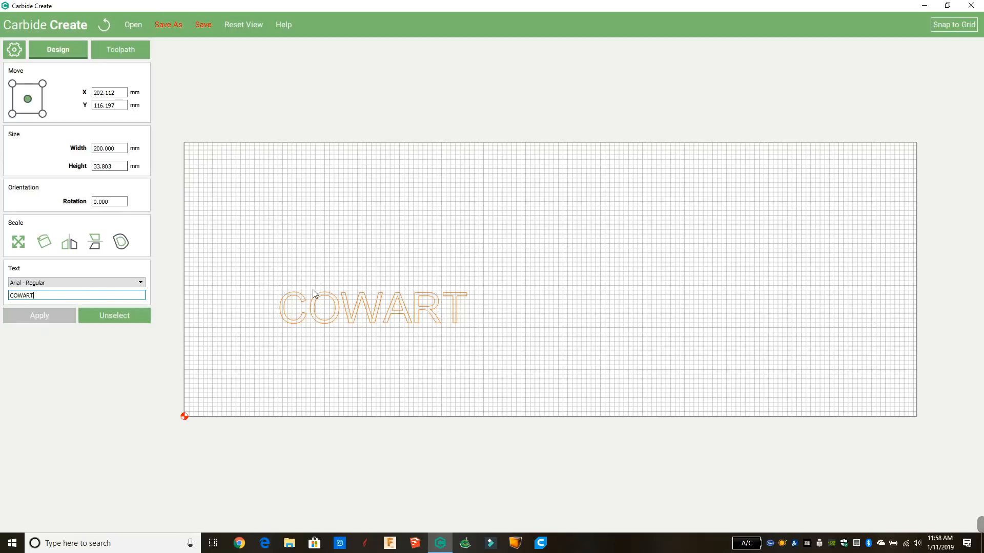
# Set the text's width to 300 mm and move it near the stock's upper edge, at about X 388, Y 227 mm.
pyautogui.moveTo(377, 317); pyautogui.dragTo(528, 213)
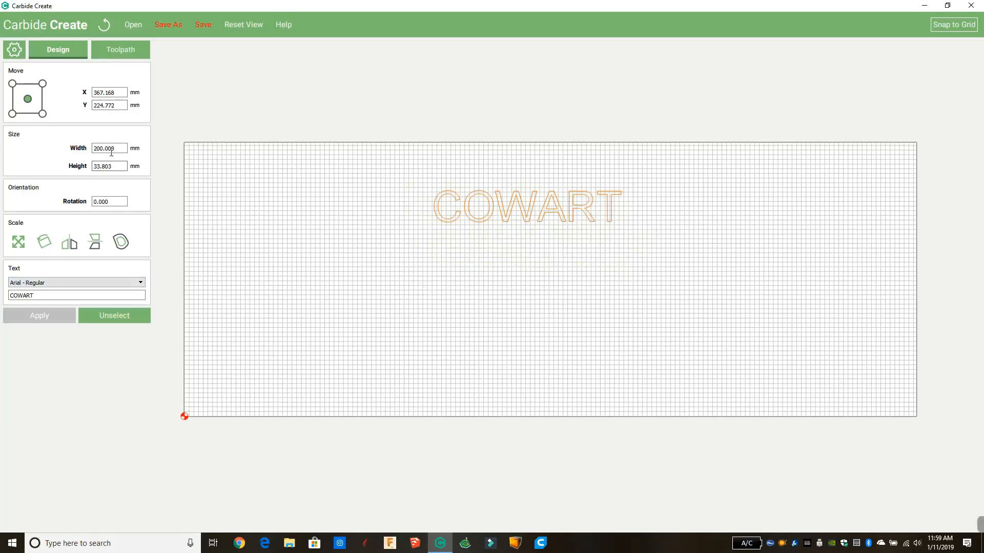
pyautogui.moveTo(124, 149); pyautogui.dragTo(95, 149)
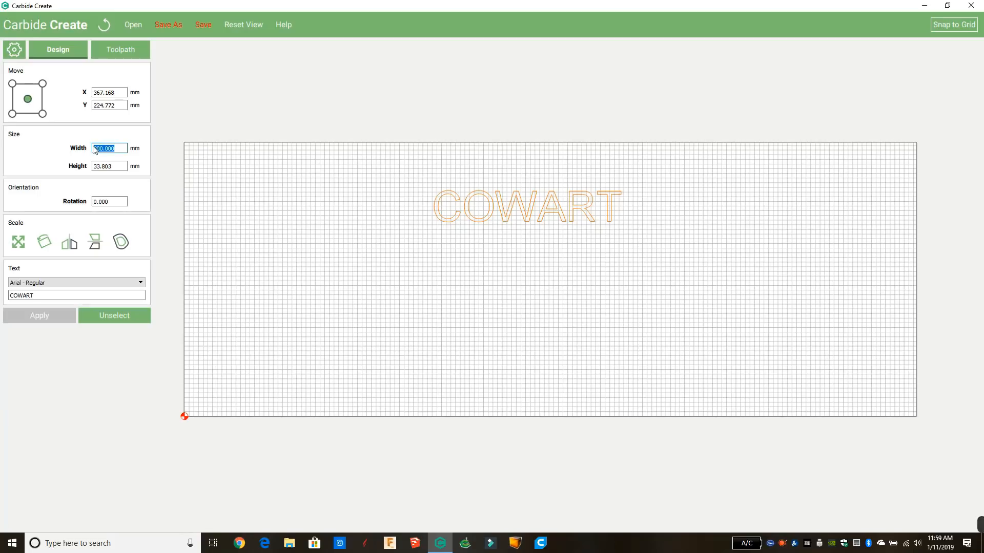
pyautogui.write('1')
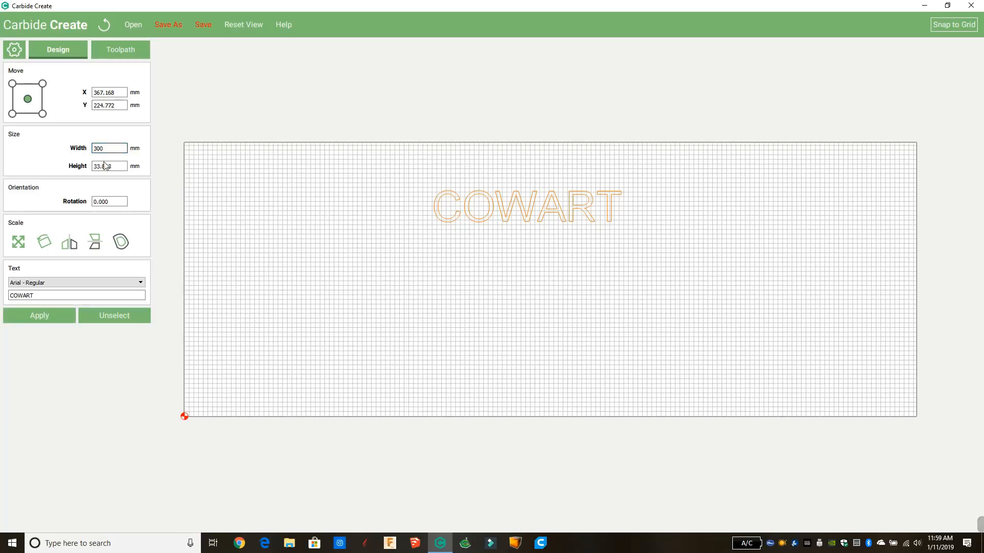
pyautogui.click(39, 315)
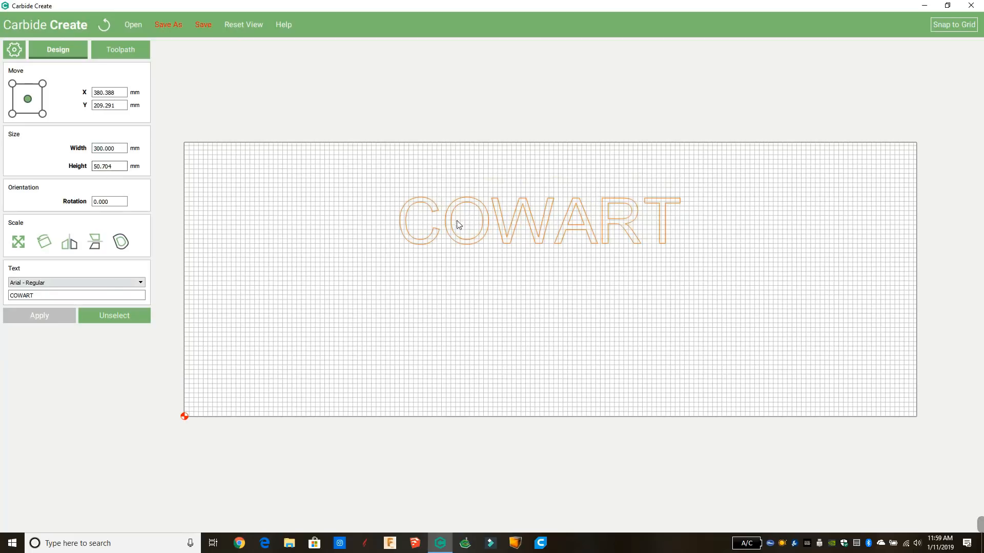
pyautogui.moveTo(548, 210)
pyautogui.mouseDown()
pyautogui.moveTo(538, 214)
pyautogui.moveTo(537, 200)
pyautogui.moveTo(554, 194)
pyautogui.mouseUp()
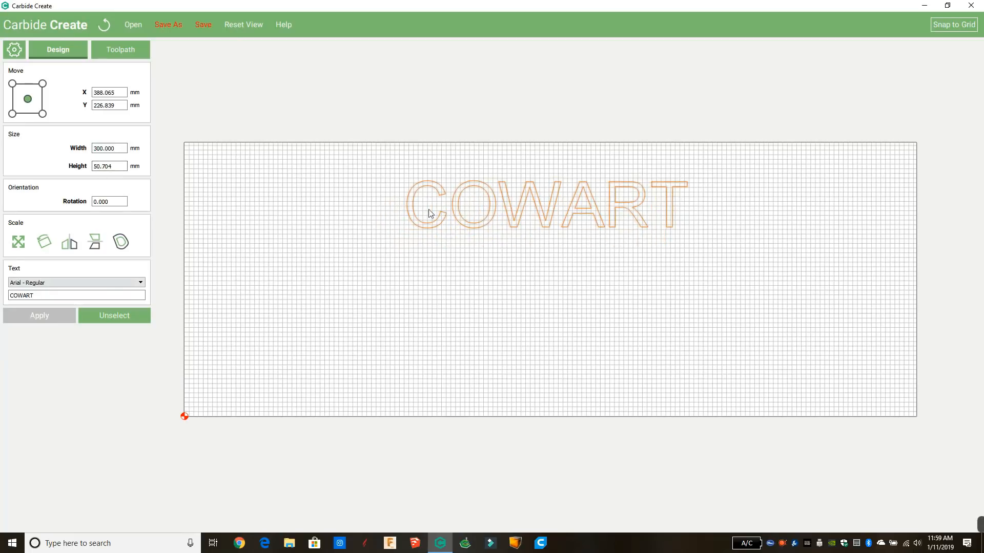
# Scale the selected text by a factor of 2.
pyautogui.click(18, 242)
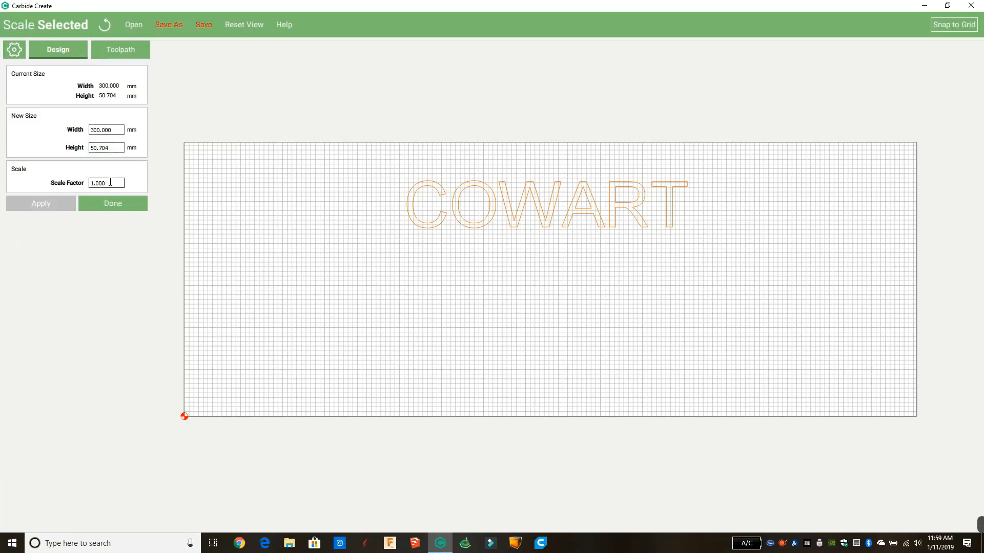
pyautogui.moveTo(111, 183); pyautogui.dragTo(75, 185)
pyautogui.write('2')
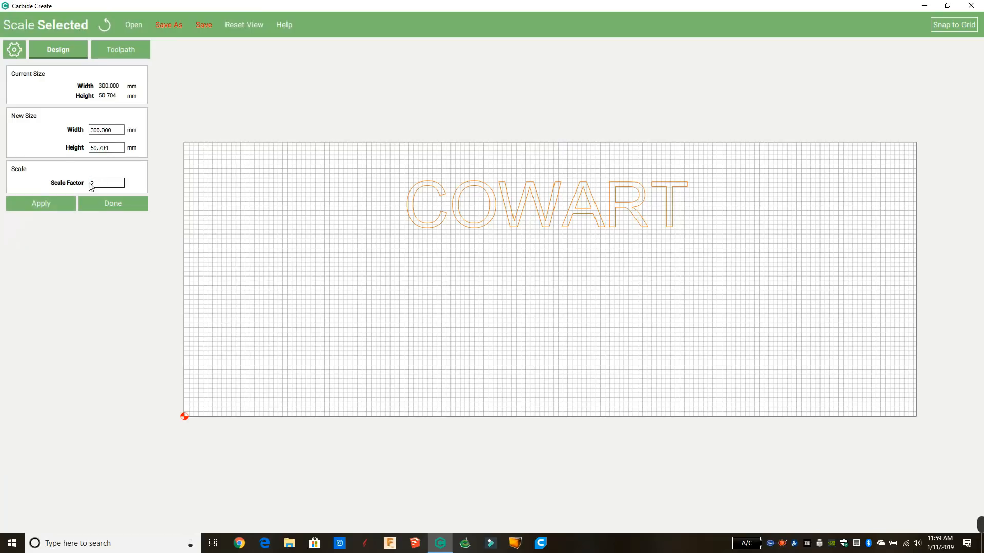
pyautogui.click(64, 205)
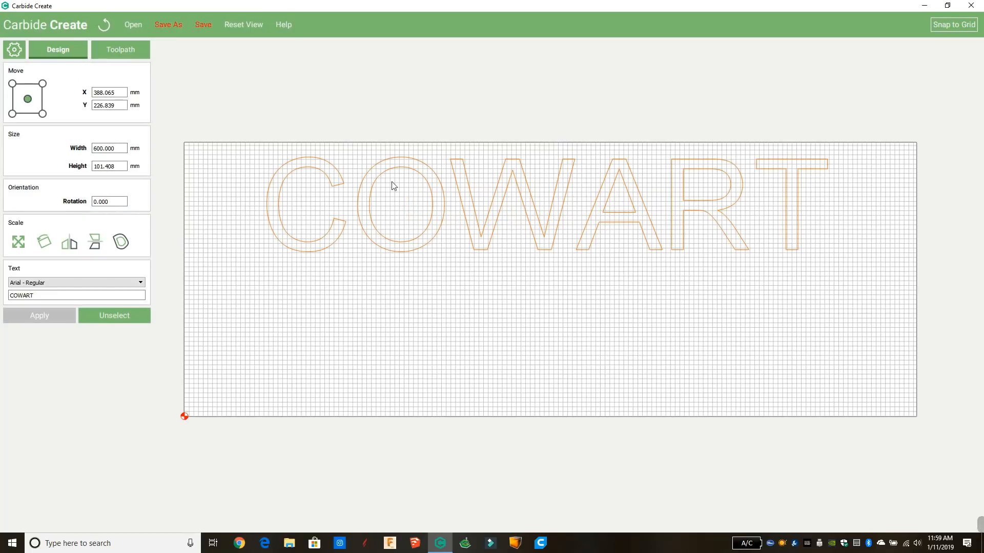
# Scale the enlarged text back down by a factor of 0.5.
pyautogui.click(23, 246)
pyautogui.moveTo(114, 183); pyautogui.dragTo(45, 186)
pyautogui.write('.5')
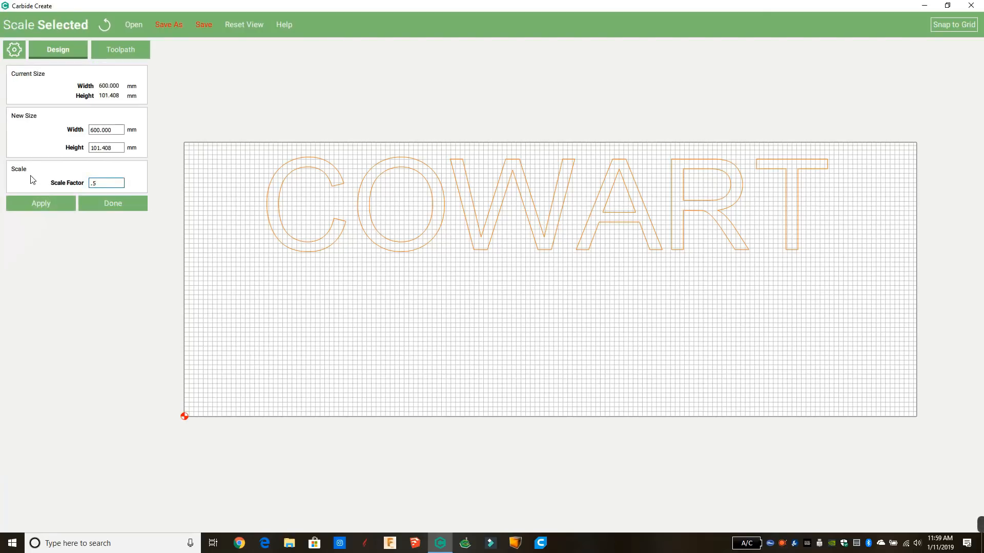
pyautogui.click(42, 206)
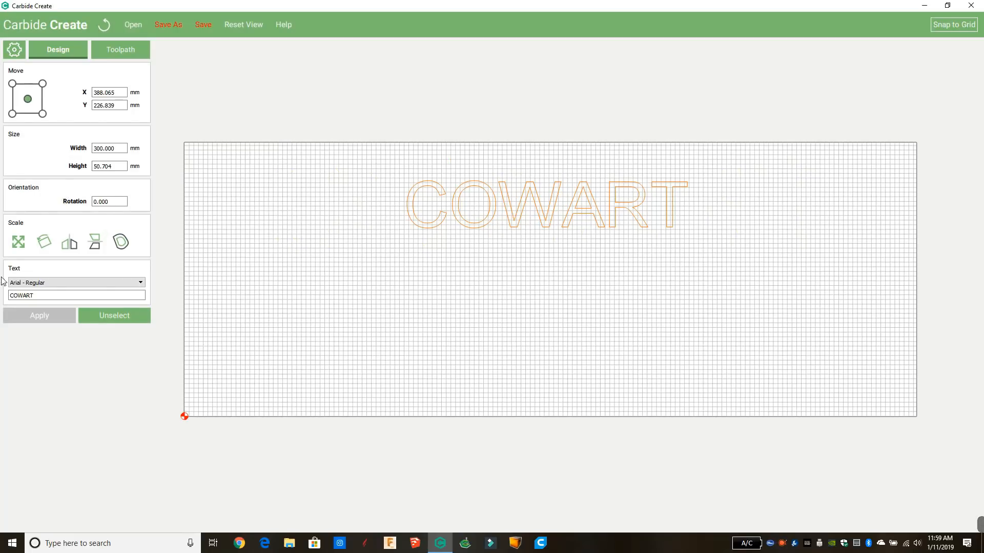
# Scale the selected text proportionally to a new width of 200 mm.
pyautogui.click(18, 244)
pyautogui.doubleClick(103, 132)
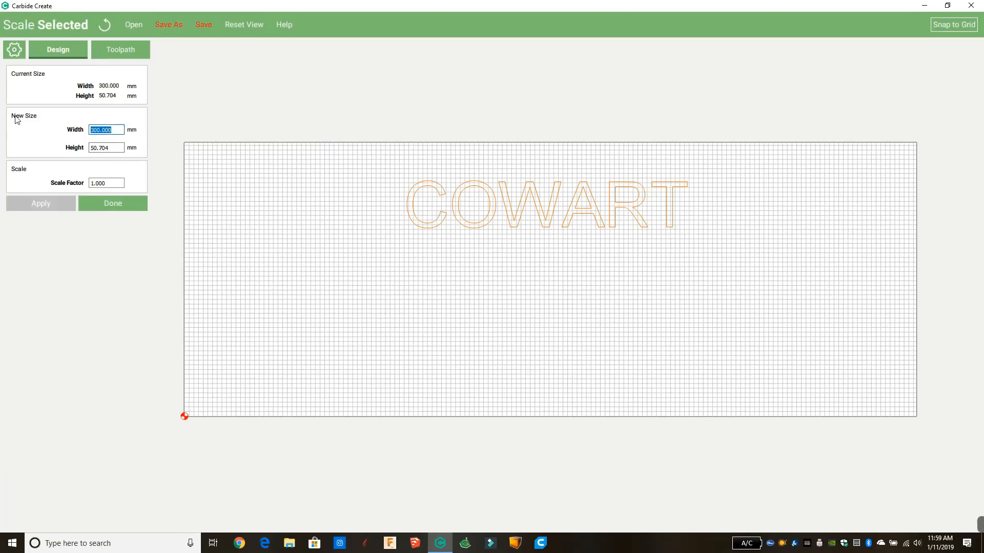
pyautogui.write('200')
pyautogui.click(40, 205)
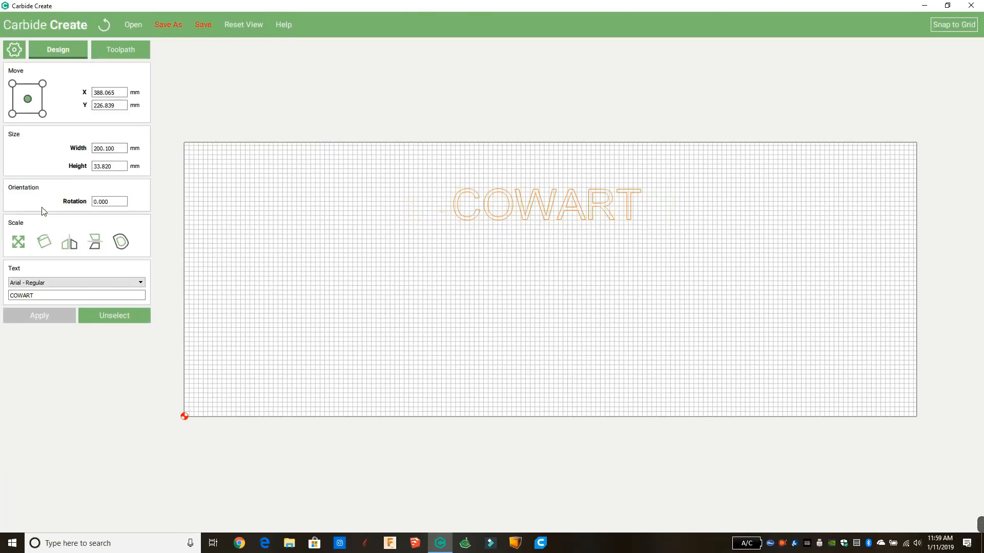
pyautogui.click(111, 149)
# Rotate the selected text by 90 degrees about its centre.
pyautogui.click(42, 241)
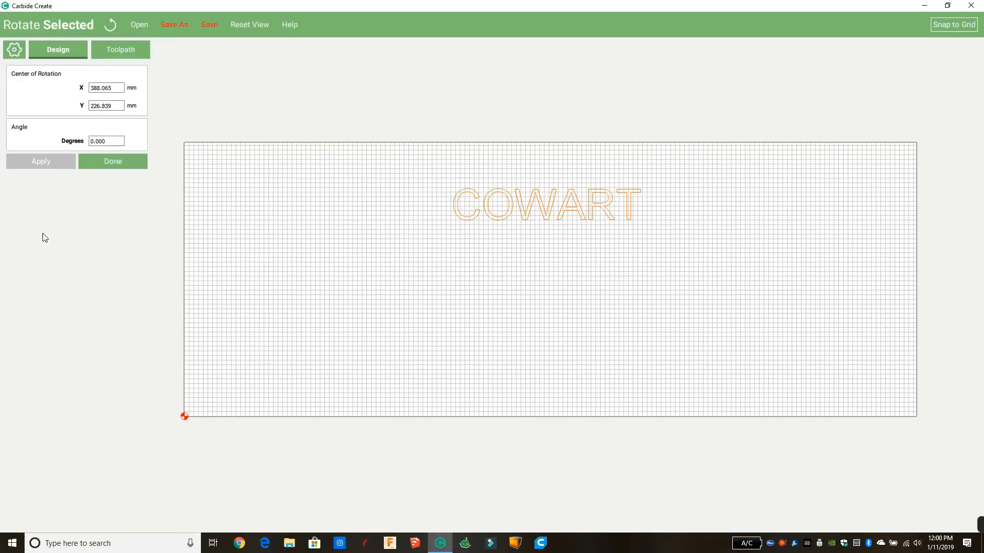
pyautogui.moveTo(116, 141); pyautogui.dragTo(47, 140)
pyautogui.write('90')
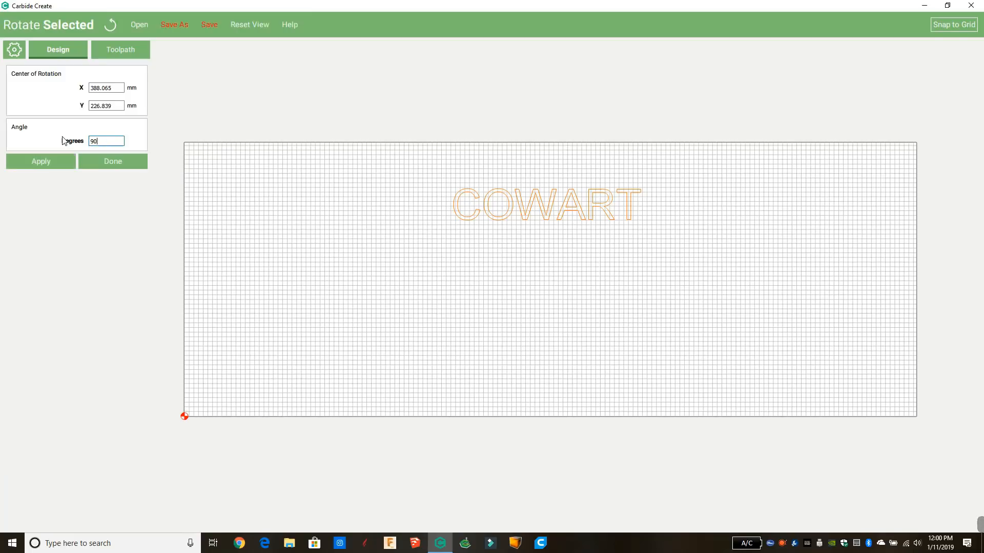
pyautogui.click(40, 163)
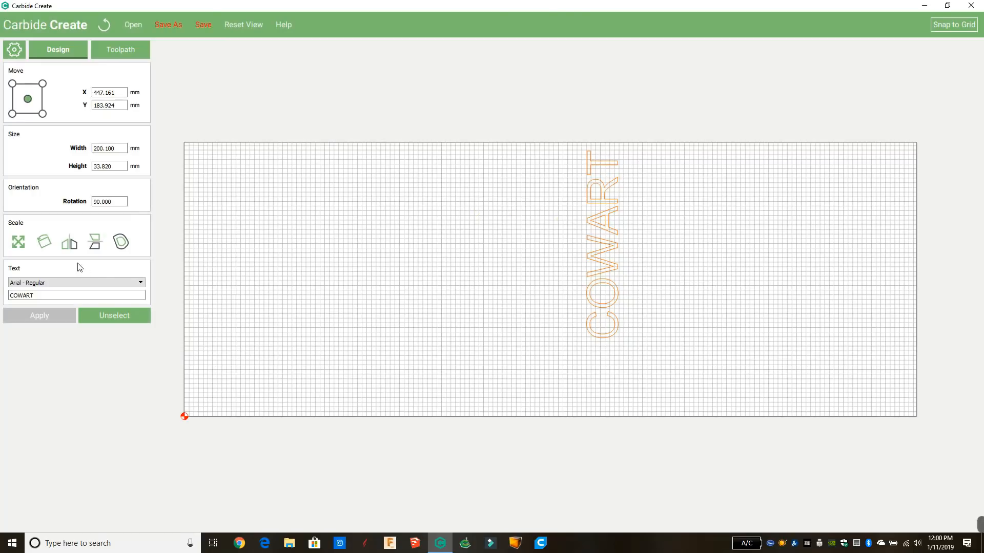
# Set the text's rotation to 180 degrees and move it to about X 386, Y 210 mm.
pyautogui.click(95, 200)
pyautogui.hotkey('ctrl', 'a')
pyautogui.write('180')
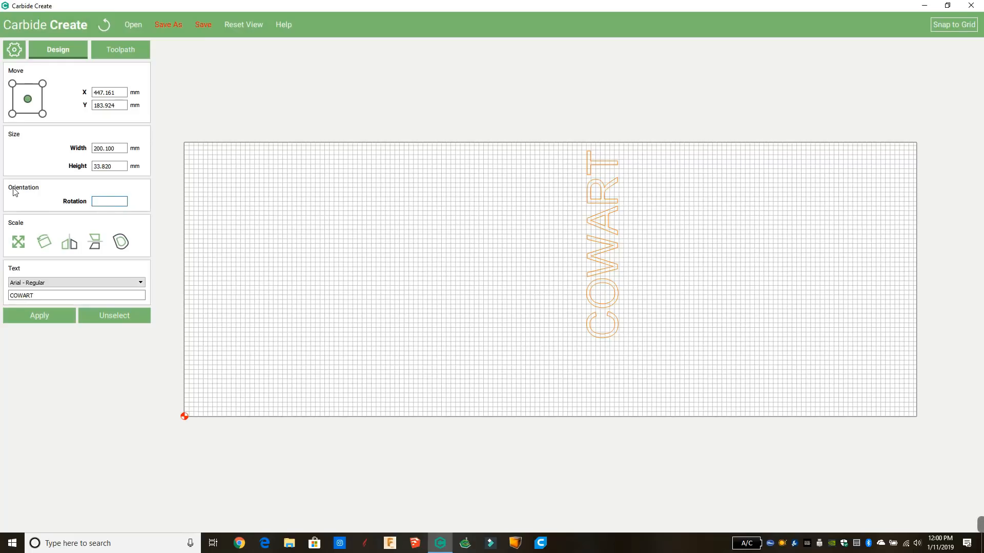
pyautogui.click(54, 310)
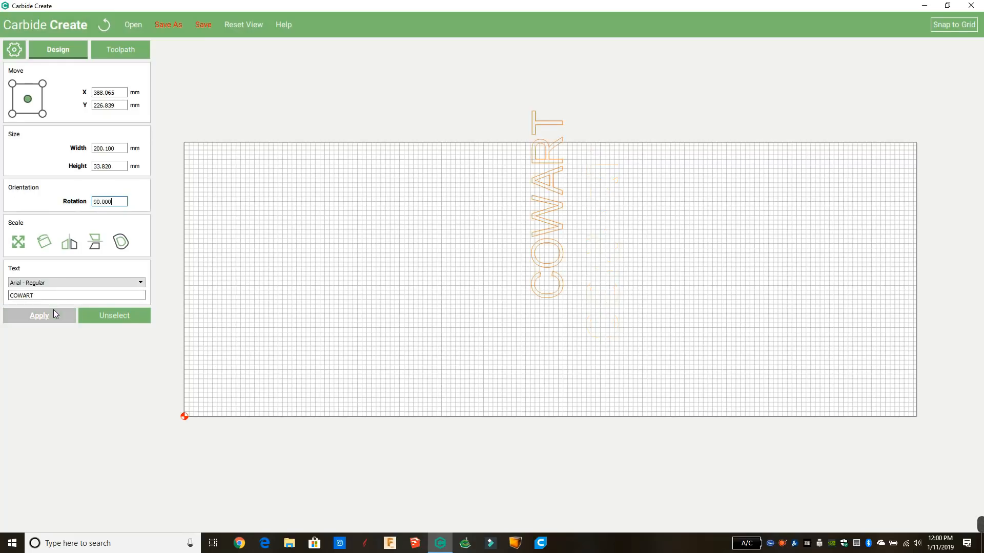
pyautogui.doubleClick(94, 202)
pyautogui.write('180')
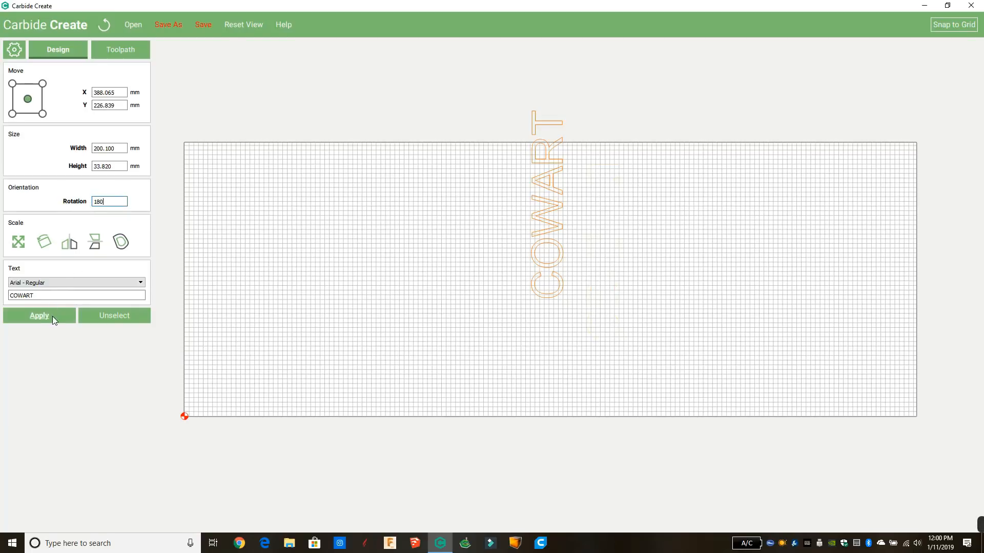
pyautogui.click(52, 315)
pyautogui.moveTo(551, 198); pyautogui.dragTo(545, 214)
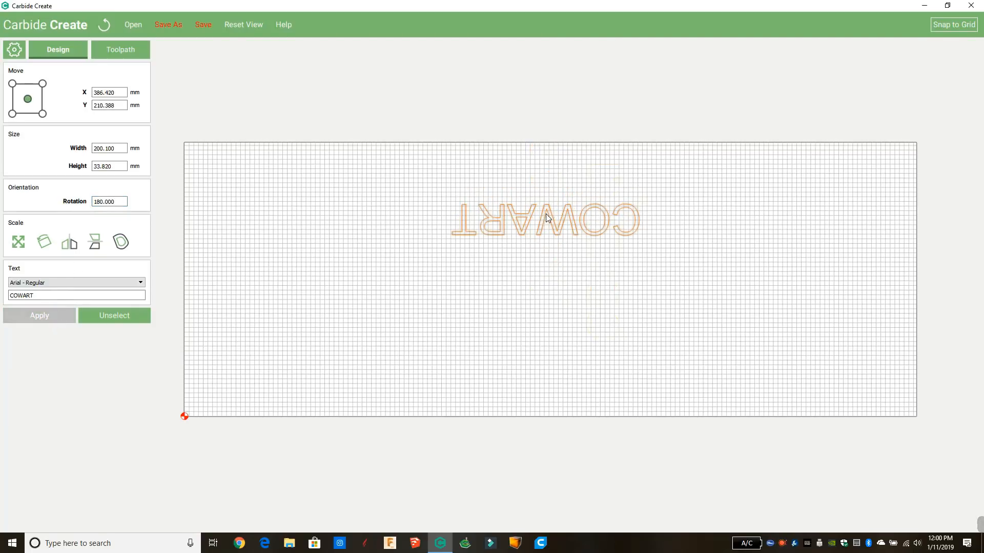
# Set the text's rotation to 360 degrees.
pyautogui.click(119, 200)
pyautogui.moveTo(120, 200); pyautogui.dragTo(54, 200)
pyautogui.write('360')
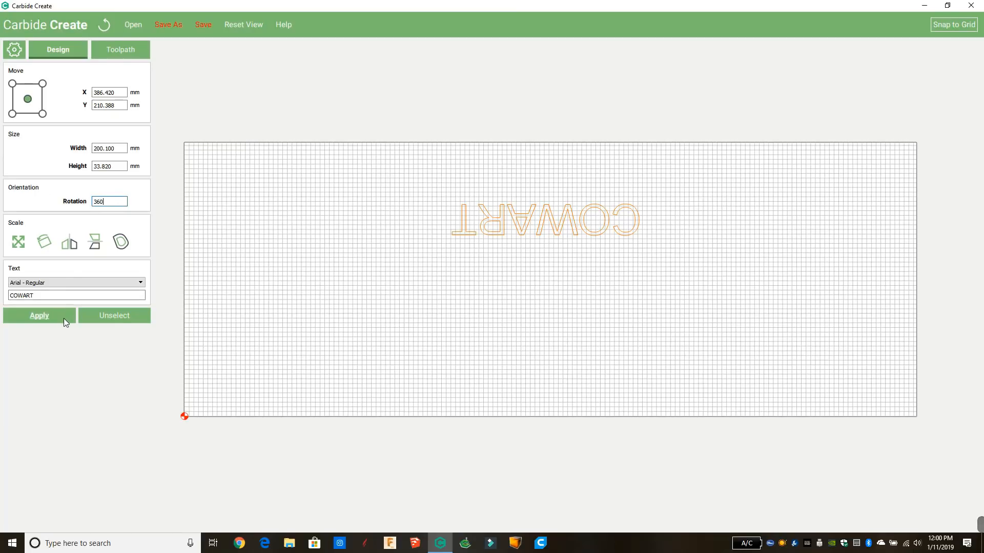
pyautogui.click(63, 318)
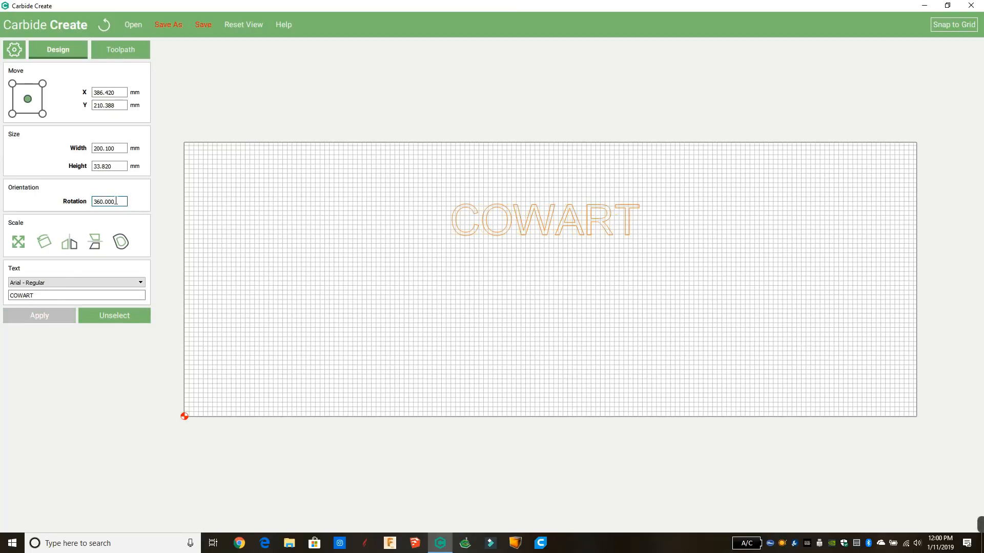
# Set the text's rotation to 0 degrees and deselect the text.
pyautogui.moveTo(116, 201); pyautogui.dragTo(34, 199)
pyautogui.write('0')
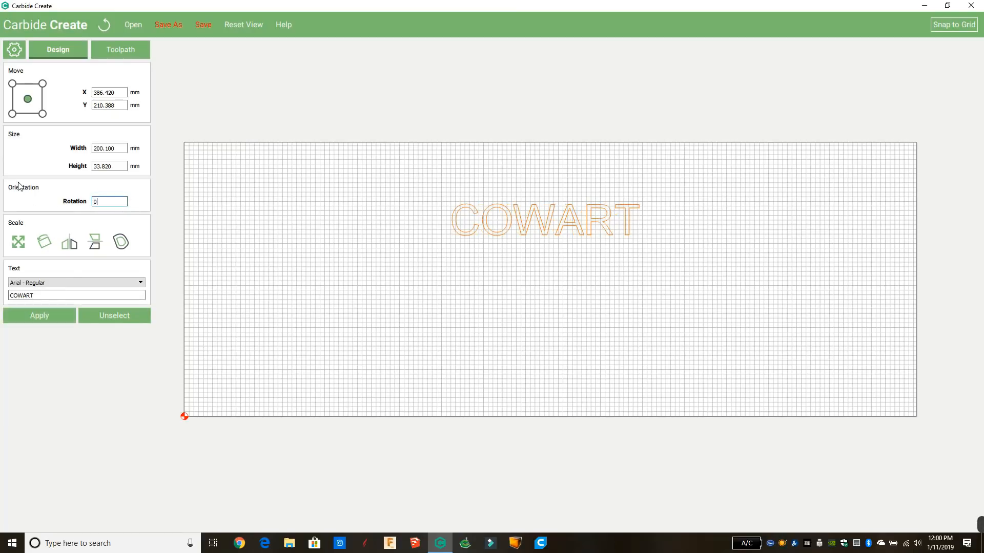
pyautogui.click(44, 317)
pyautogui.click(114, 316)
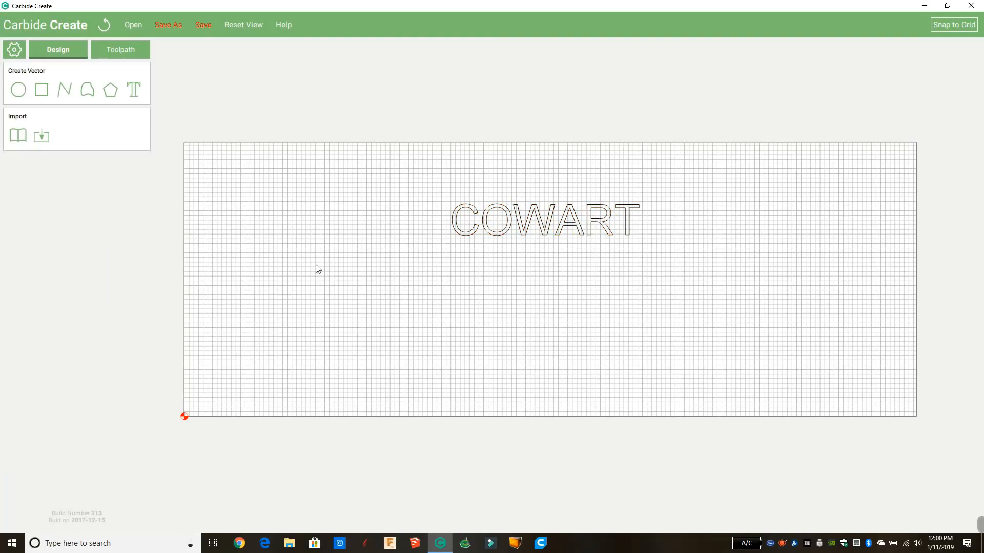
# Select the text, mirror it horizontally and mirror it back.
pyautogui.click(514, 211)
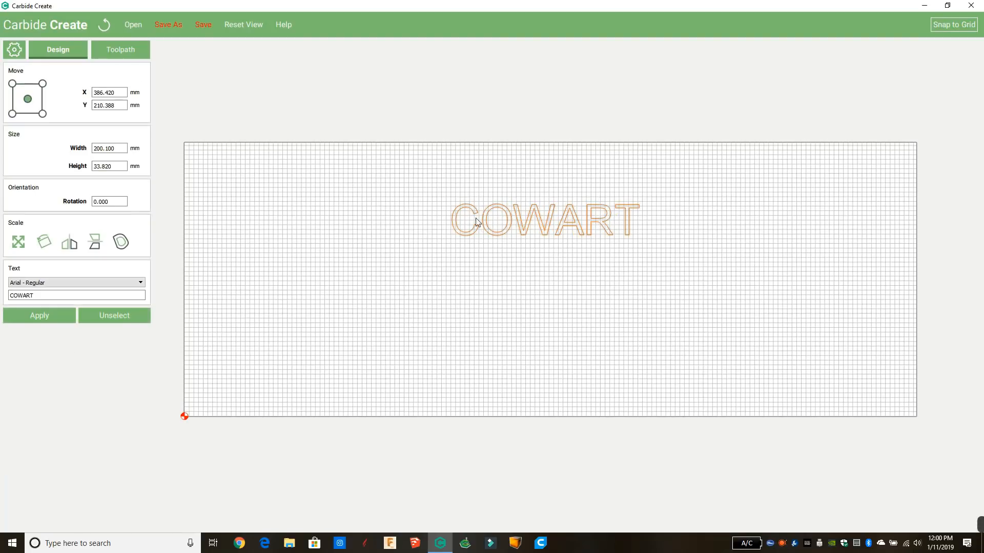
pyautogui.click(70, 245)
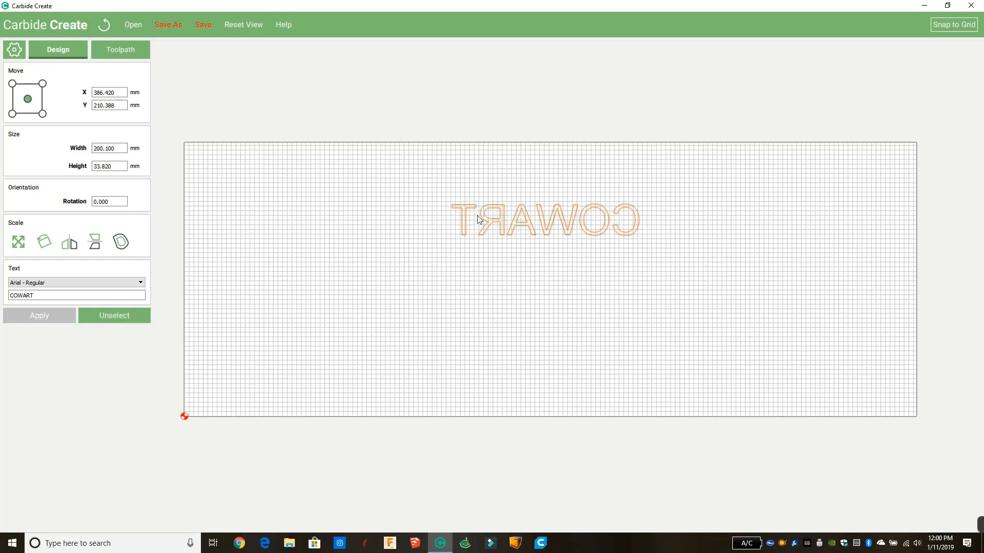
pyautogui.click(72, 246)
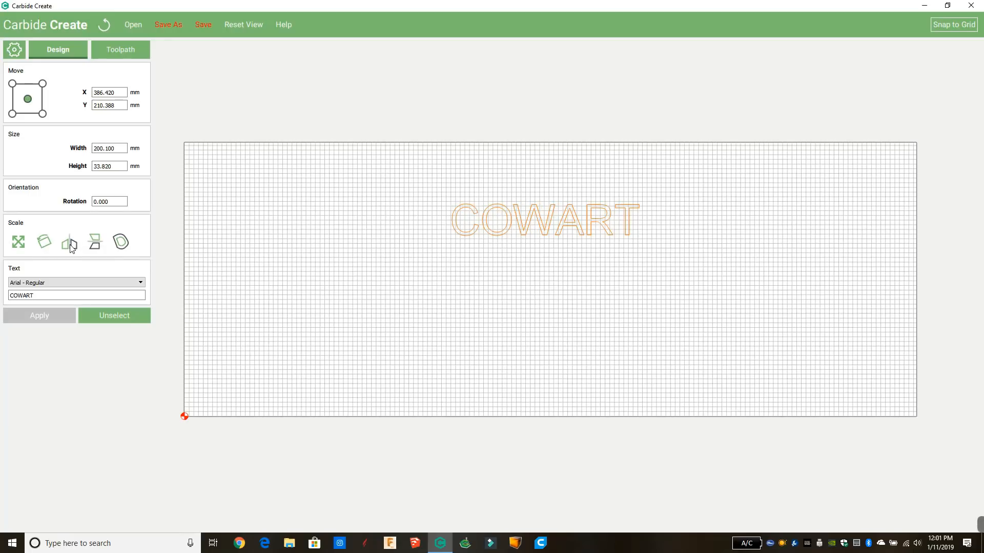
# Flip the text vertically back and forth, ending with the letters upright.
pyautogui.click(101, 242)
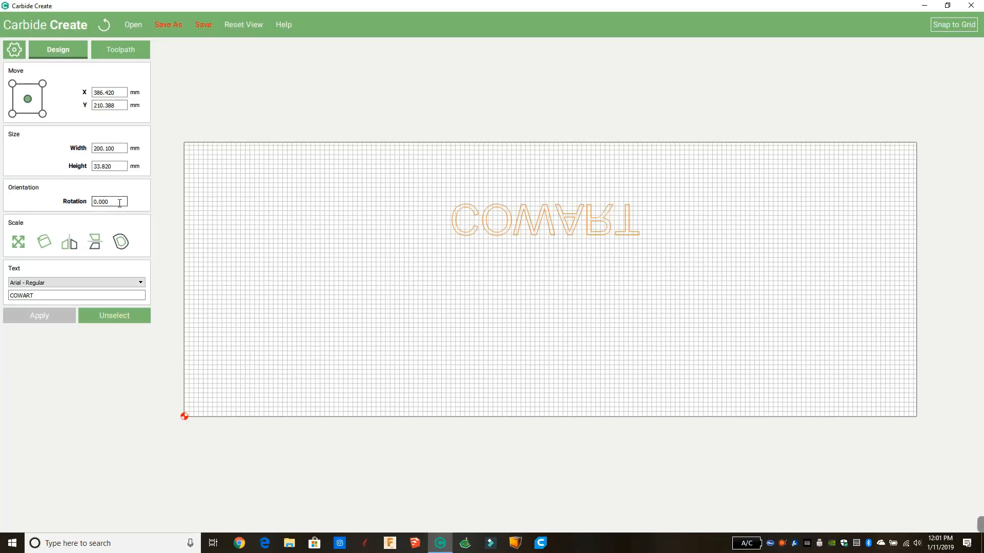
pyautogui.click(98, 243)
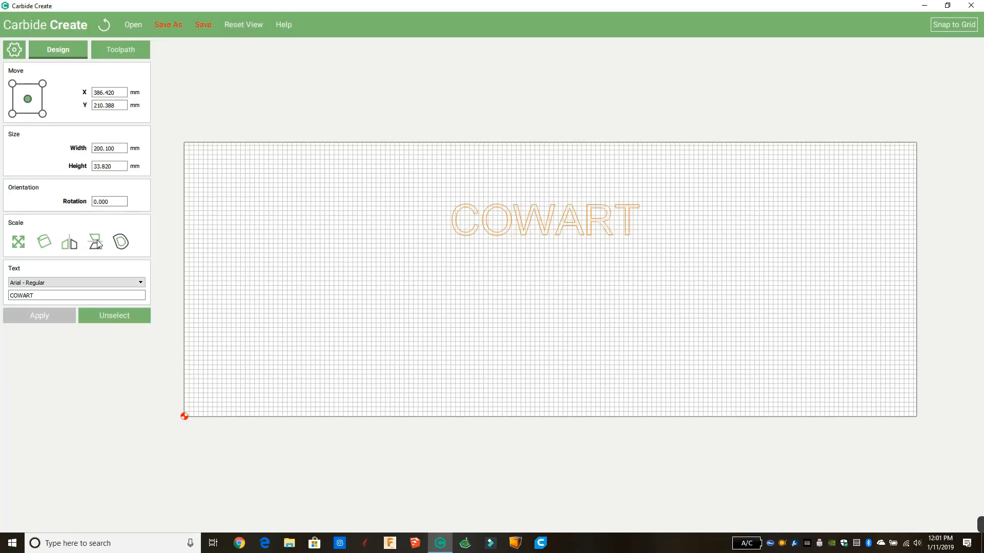
pyautogui.click(96, 243)
pyautogui.click(95, 243)
pyautogui.click(95, 243)
pyautogui.click(95, 244)
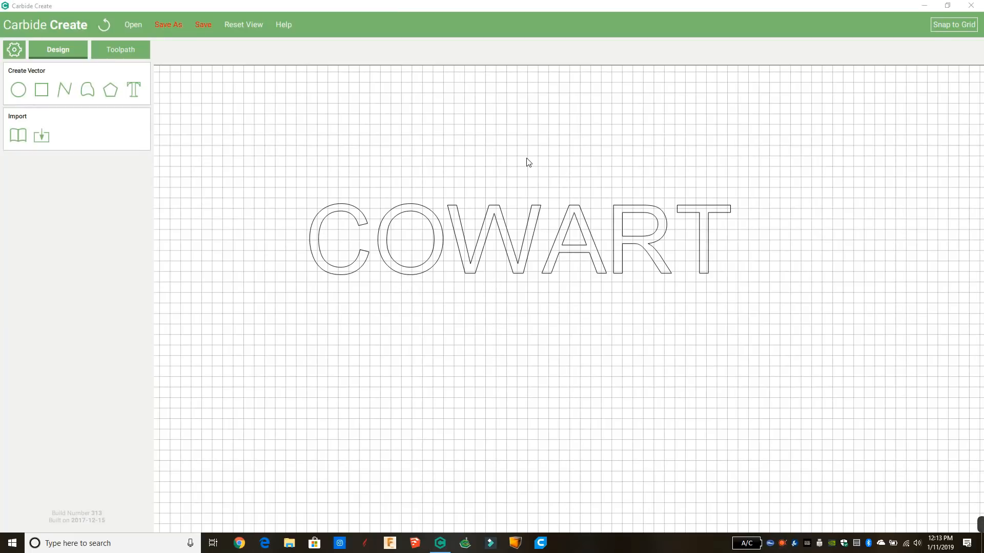
# Select the whole text, start a V Carve toolpath for it and open the toolpath's tool settings.
pyautogui.moveTo(250, 170); pyautogui.dragTo(817, 340)
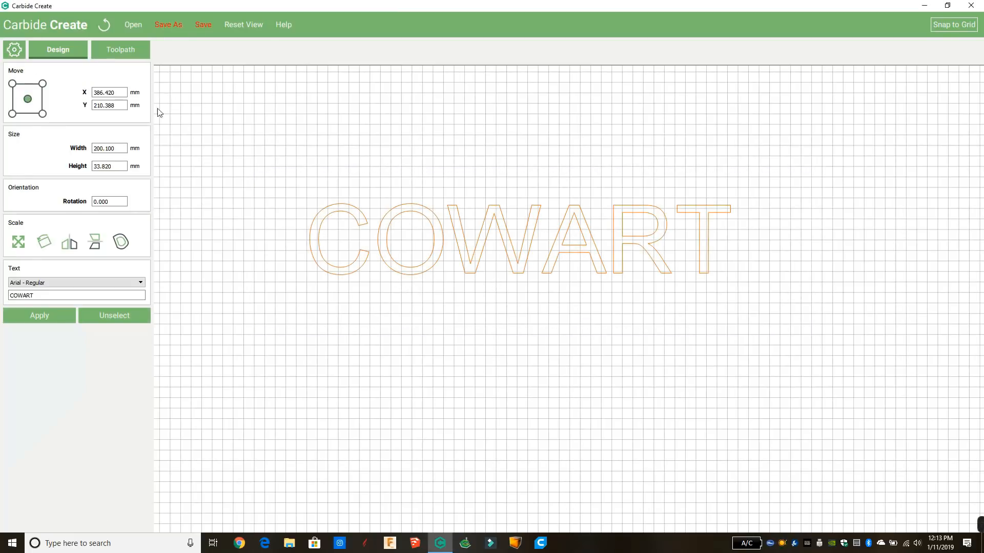
pyautogui.click(118, 52)
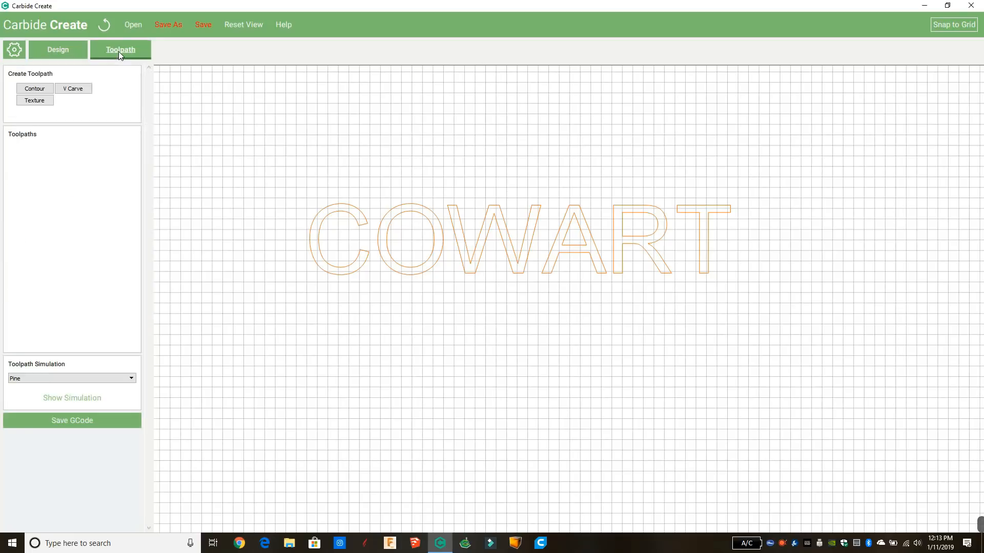
pyautogui.click(73, 88)
pyautogui.click(73, 81)
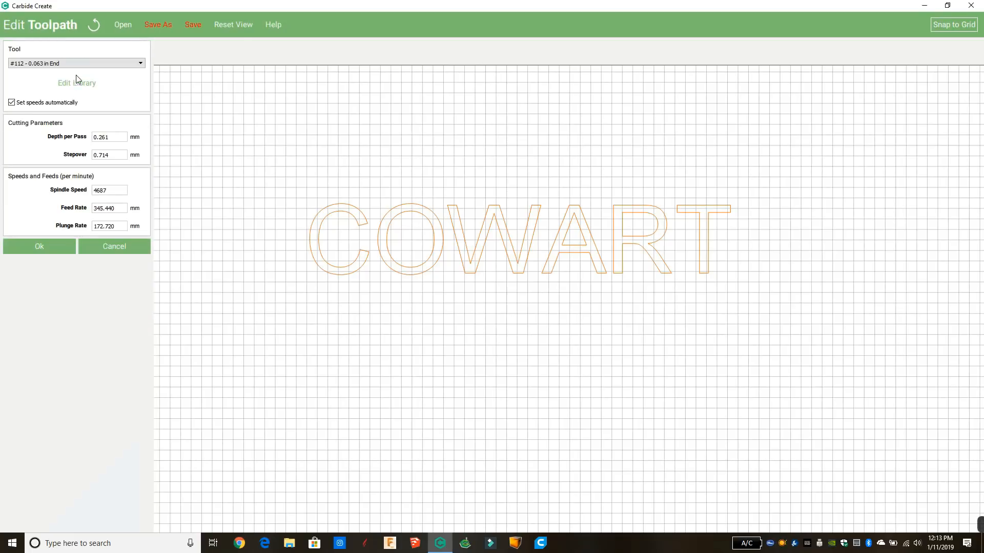
pyautogui.click(80, 63)
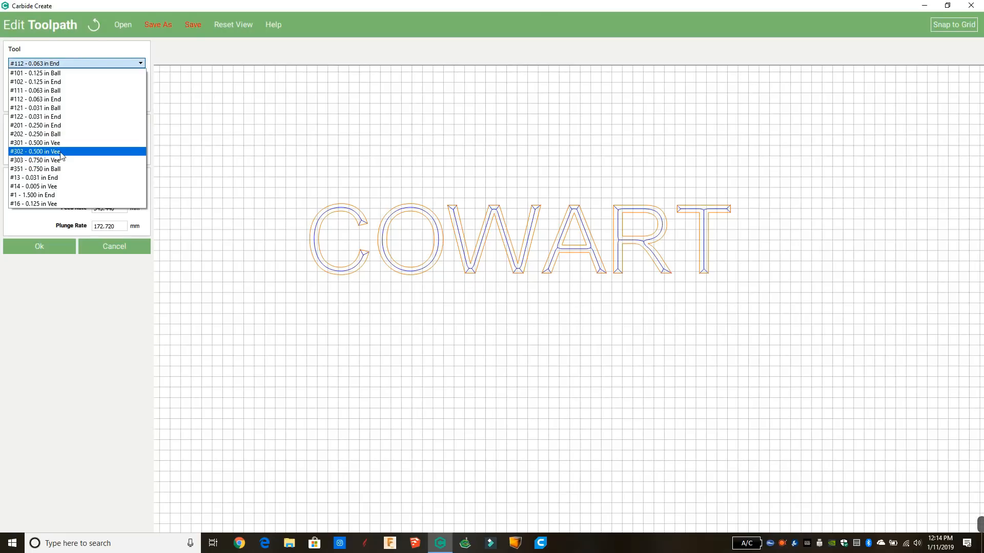
pyautogui.click(3, 127)
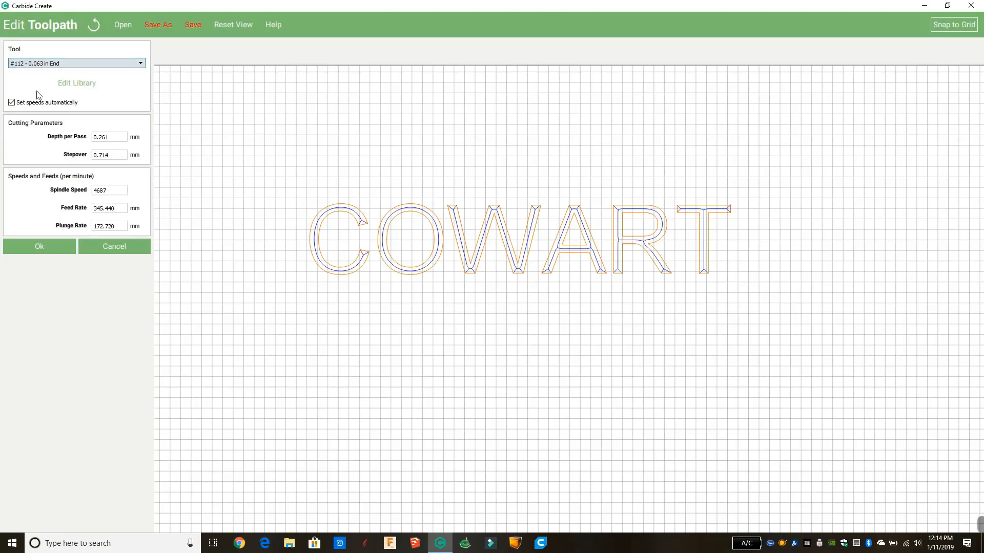
# Try to describe vee mill #301 as "90 degree v bit" and #302 as "60 v bit" in the tool library.
pyautogui.click(67, 83)
pyautogui.moveTo(662, 229); pyautogui.dragTo(354, 96)
pyautogui.moveTo(642, 344); pyautogui.dragTo(825, 435)
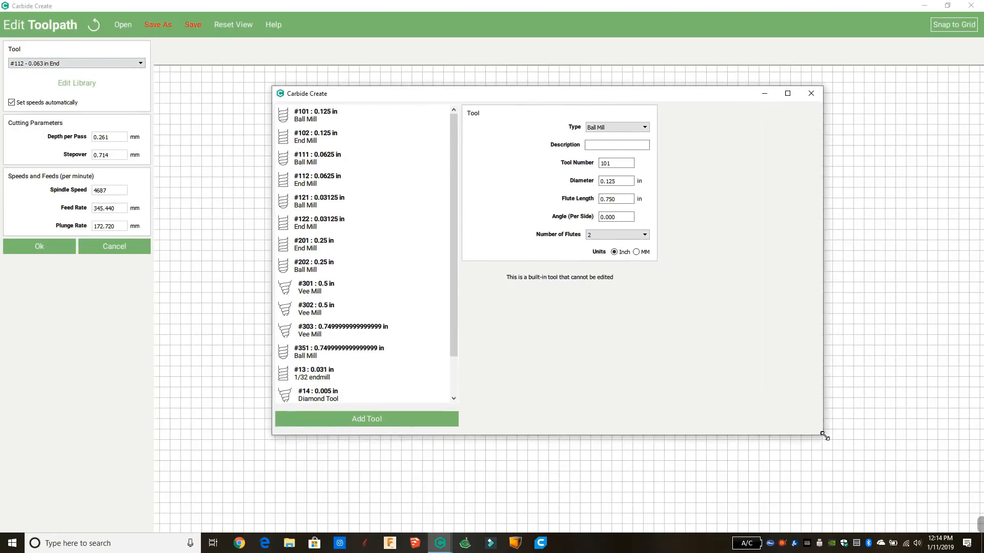
pyautogui.click(329, 288)
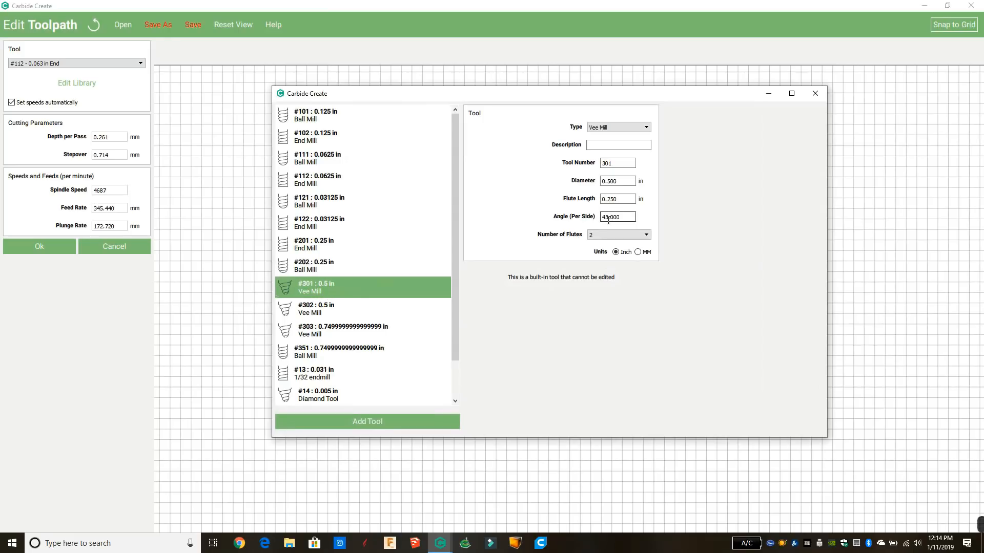
pyautogui.moveTo(608, 218); pyautogui.dragTo(597, 217)
pyautogui.click(620, 145)
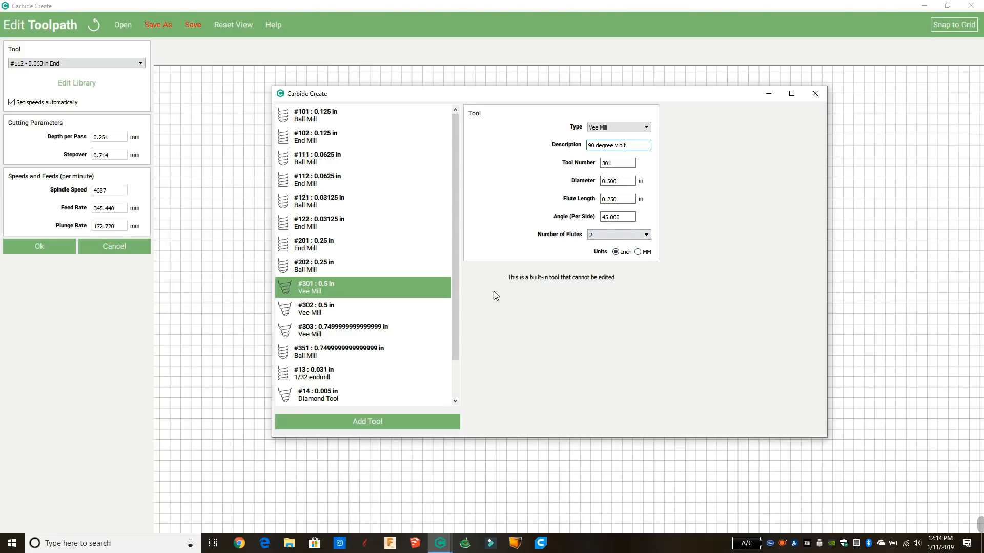
pyautogui.click(318, 313)
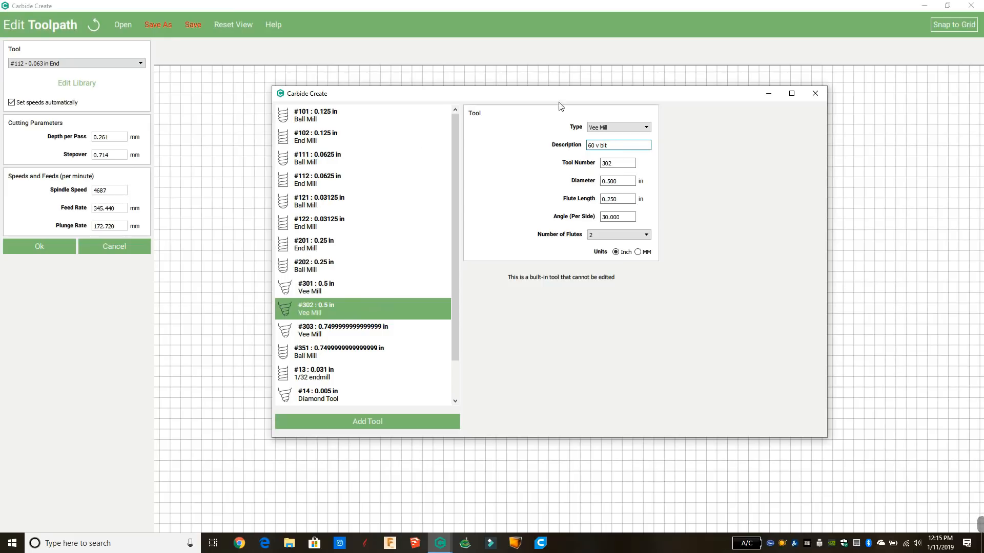
pyautogui.click(815, 93)
# Assign the #302 0.500 in Vee tool to the V Carve toolpath and name the toolpath "60 v bit".
pyautogui.click(11, 63)
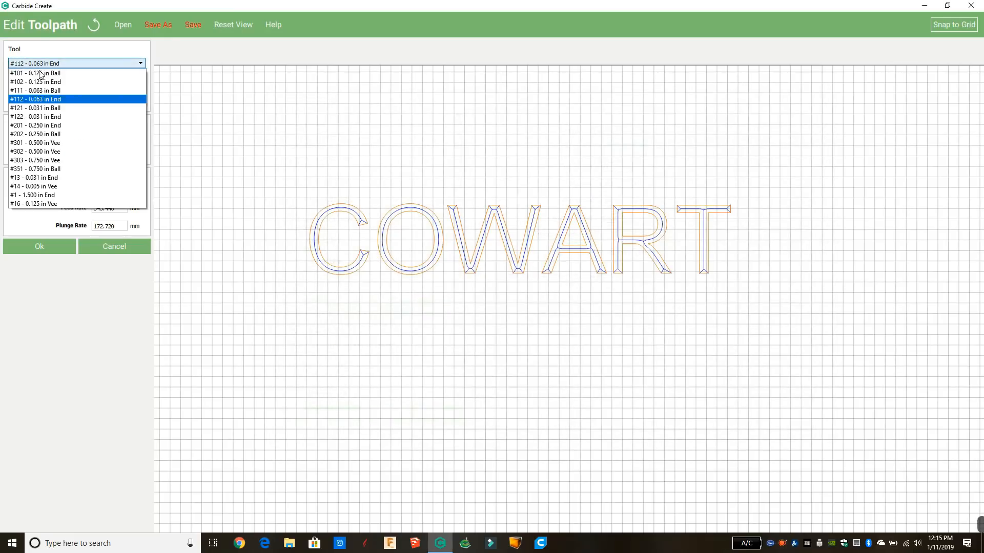
pyautogui.click(67, 152)
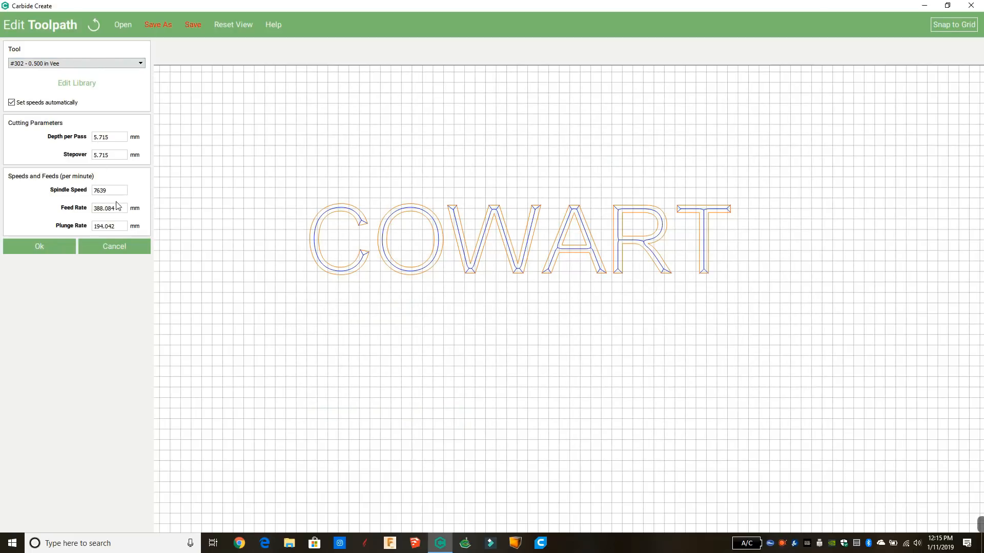
pyautogui.click(55, 246)
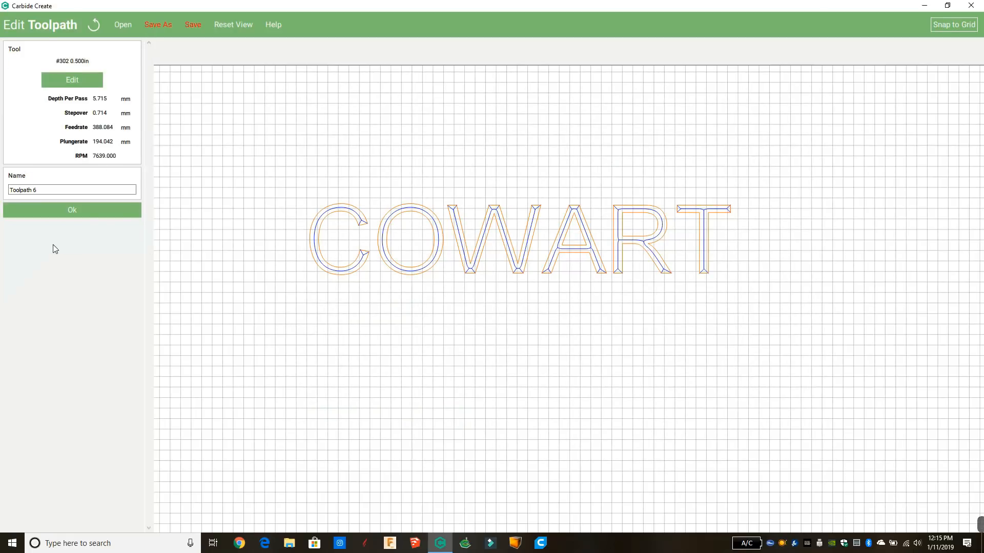
pyautogui.moveTo(46, 190); pyautogui.dragTo(1, 191)
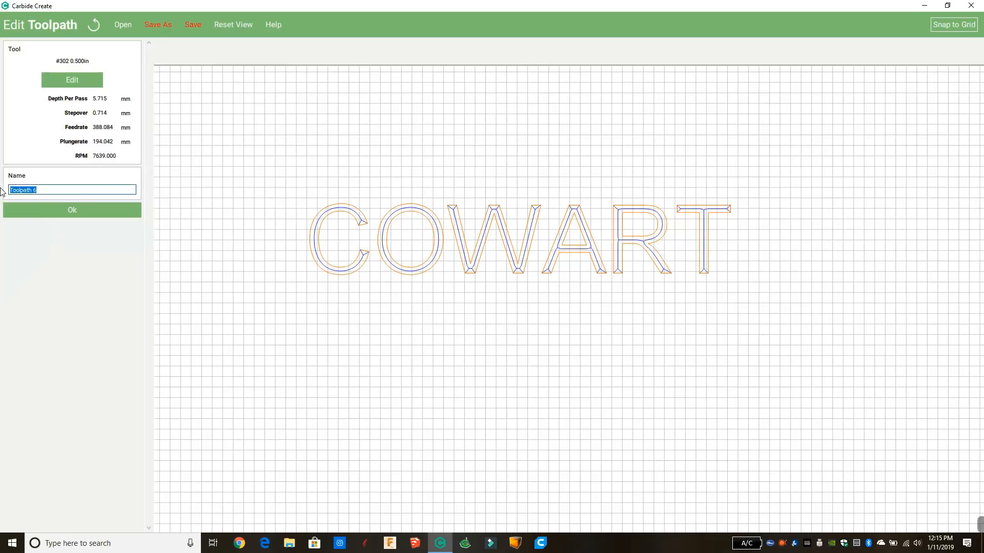
pyautogui.write('60 v bit')
pyautogui.click(65, 215)
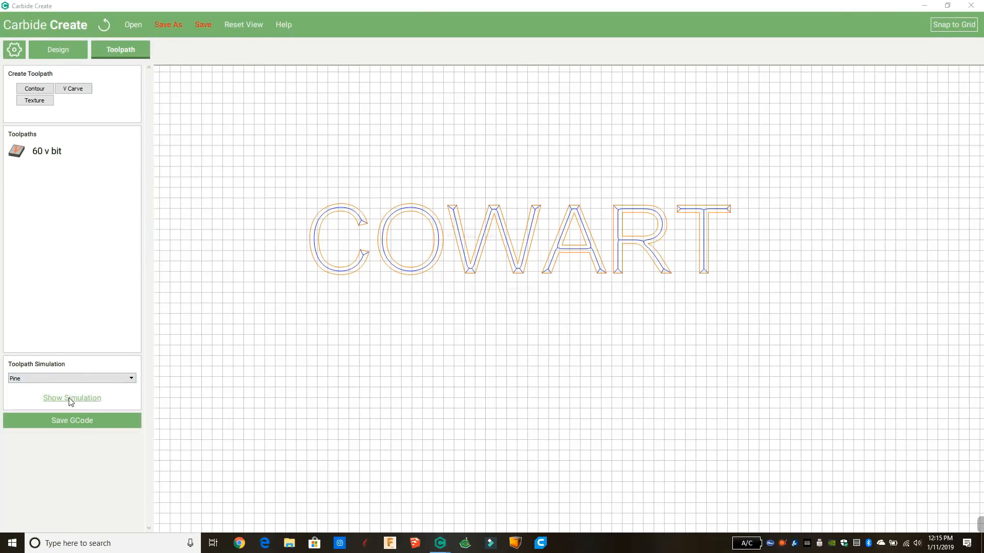
# Show the toolpath simulation in Pine and examine the carved letters up close from a tilted angle.
pyautogui.click(71, 399)
pyautogui.scroll(-5, 505, 253)
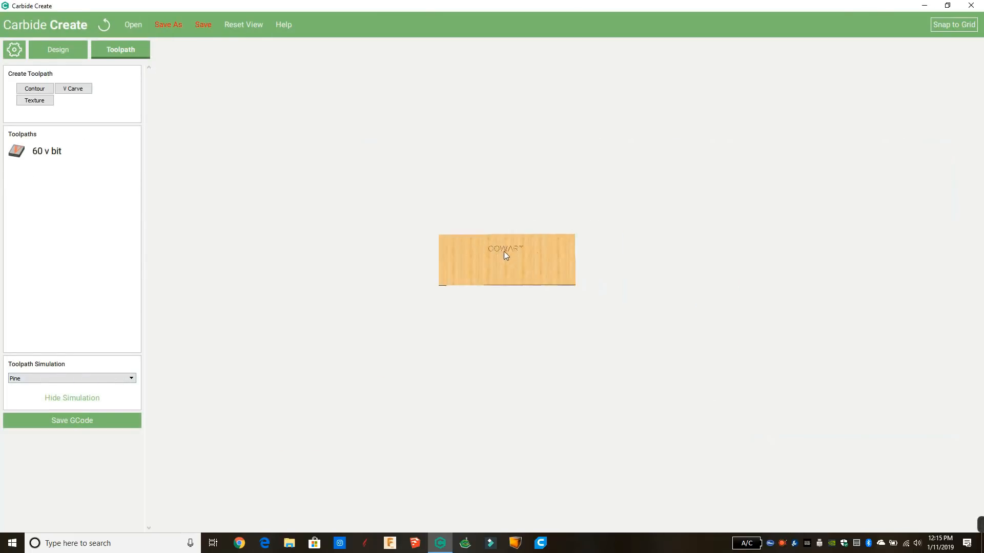
pyautogui.scroll(8, 504, 253)
pyautogui.scroll(6, 501, 252)
pyautogui.scroll(-3, 497, 252)
pyautogui.moveTo(386, 278); pyautogui.dragTo(453, 244, button='middle')
pyautogui.moveTo(453, 244); pyautogui.dragTo(396, 4)
pyautogui.moveTo(381, 327); pyautogui.dragTo(290, 238)
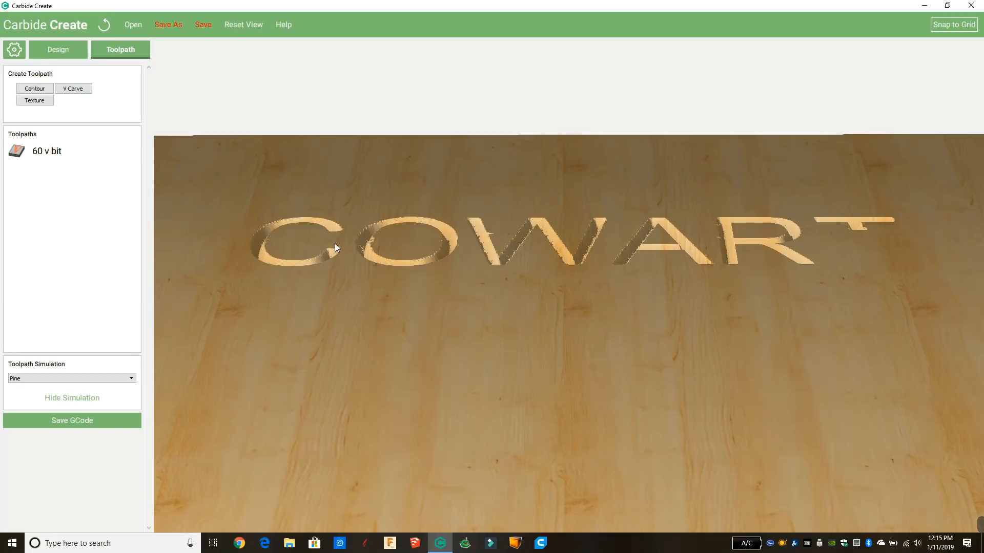
pyautogui.moveTo(536, 229); pyautogui.dragTo(492, 369)
# Change the tool of the "60 v bit" V Carve toolpath to the #301 0.500 in Vee.
pyautogui.doubleClick(52, 152)
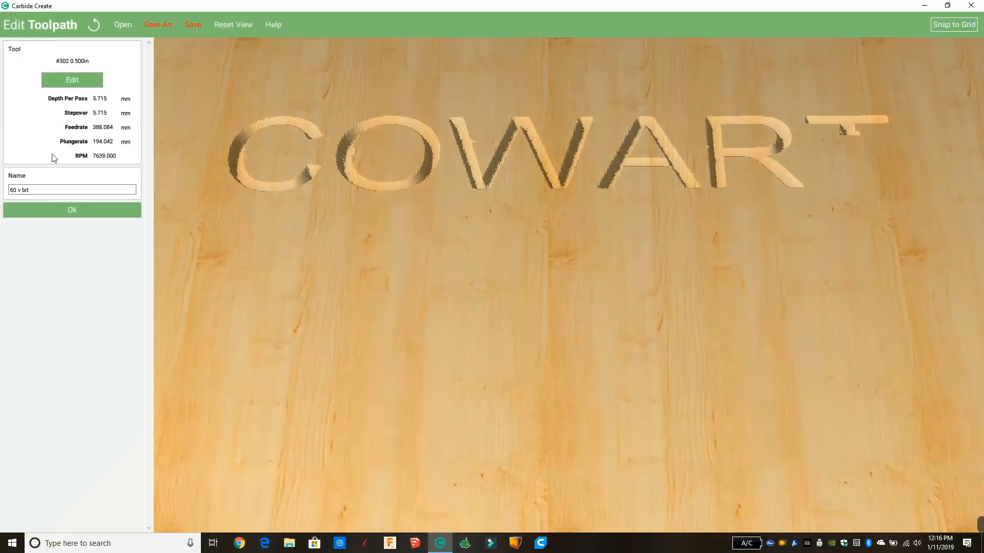
pyautogui.click(69, 65)
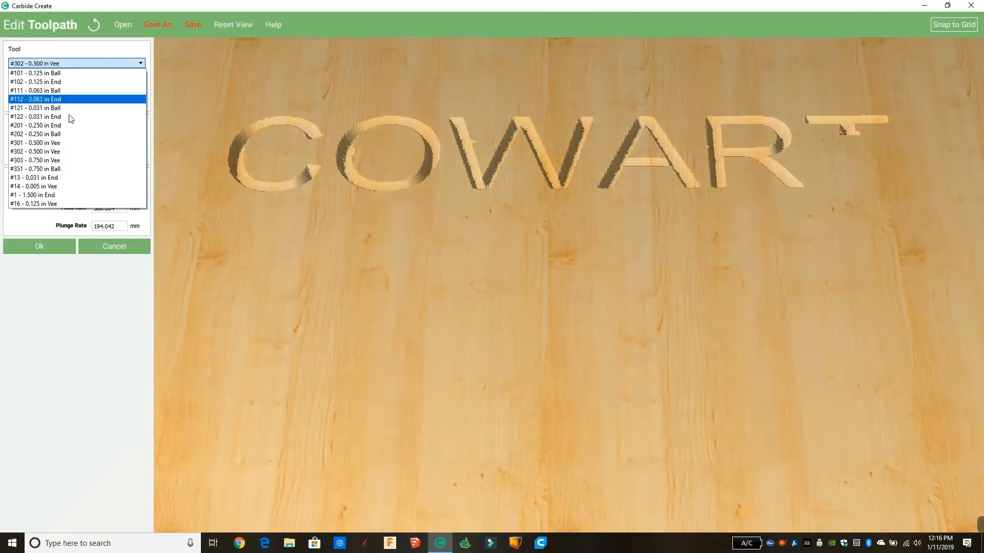
pyautogui.click(72, 149)
pyautogui.click(60, 244)
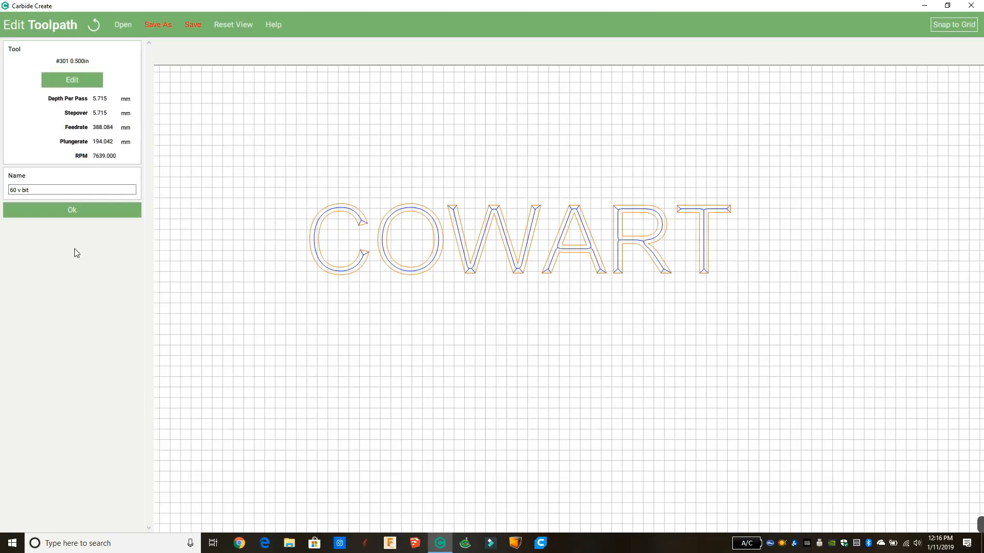
pyautogui.click(93, 211)
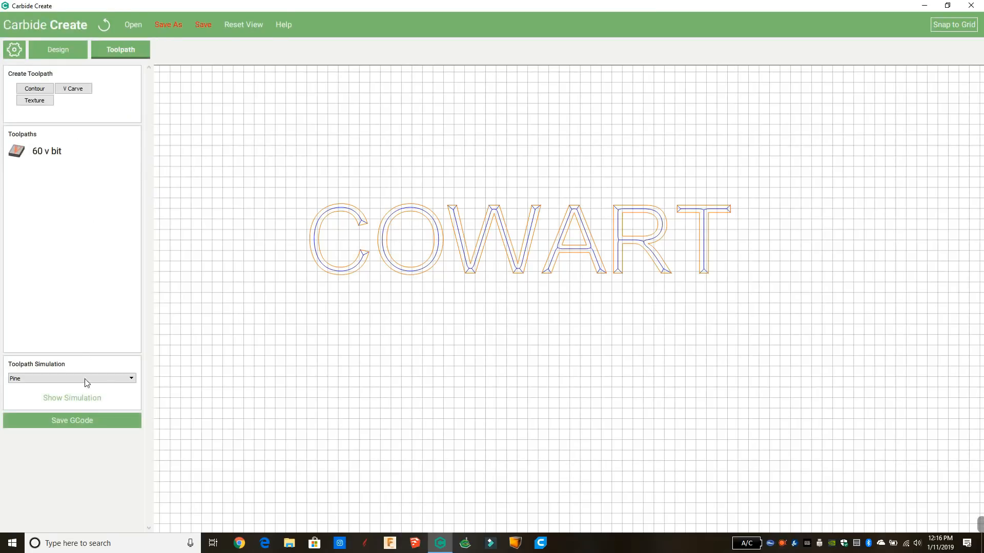
# Show the toolpath simulation in Pine and examine the carved A, R and T up close.
pyautogui.click(83, 398)
pyautogui.scroll(-3, 523, 264)
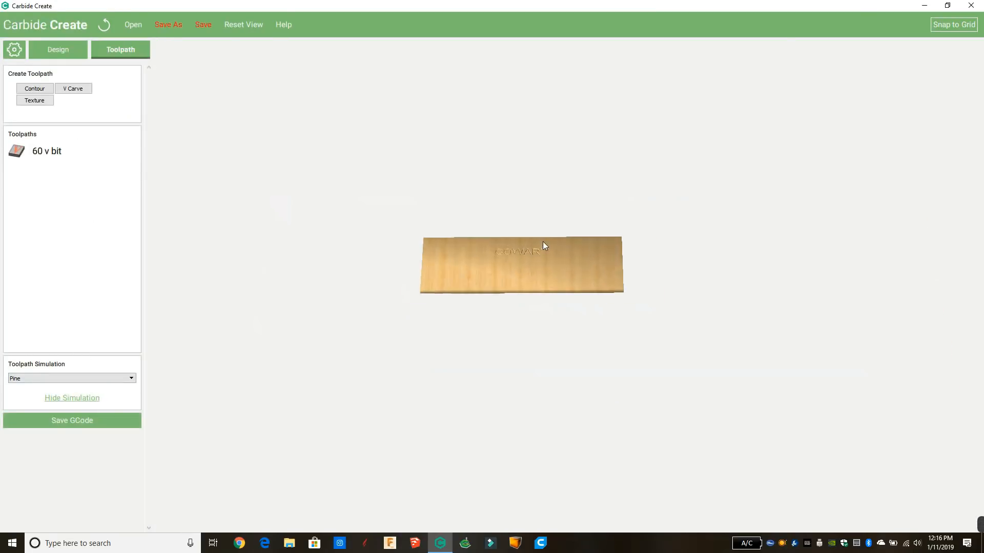
pyautogui.scroll(10, 542, 246)
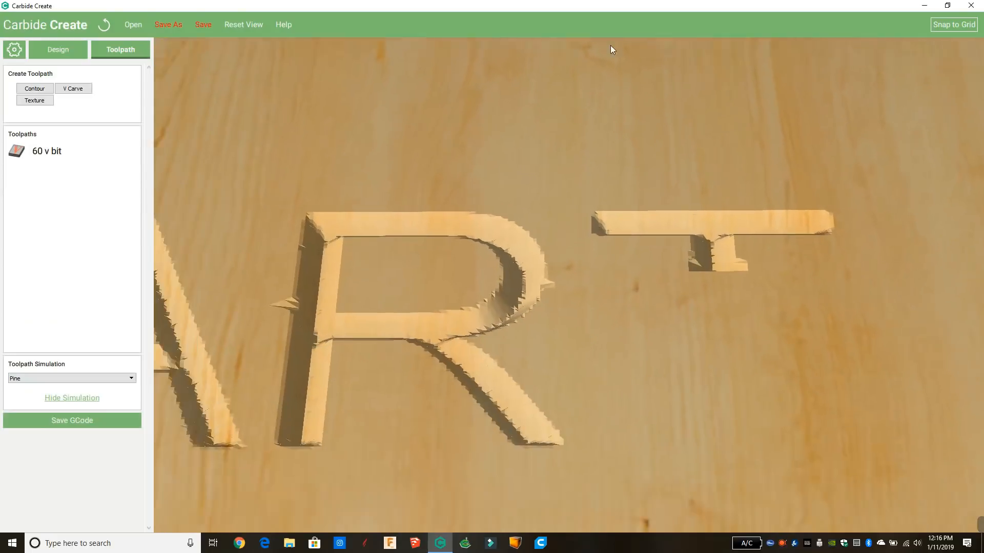
pyautogui.moveTo(610, 45); pyautogui.dragTo(652, 16, button='middle')
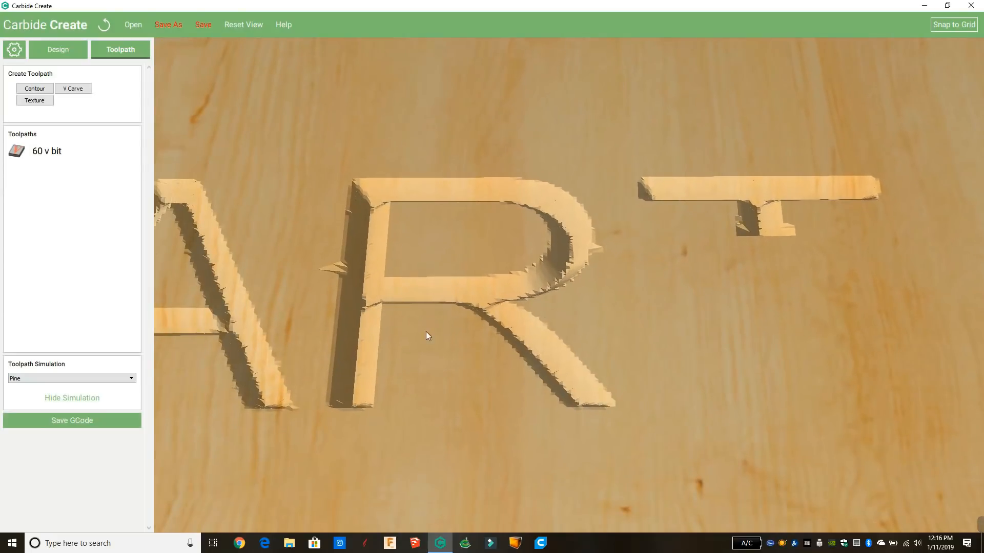
pyautogui.moveTo(461, 315); pyautogui.dragTo(700, 128, button='middle')
# Examine the simulated carving from tilted angles, from the first letters across to the whole word.
pyautogui.scroll(-4, 552, 241)
pyautogui.moveTo(259, 285); pyautogui.dragTo(106, 133)
pyautogui.moveTo(243, 340); pyautogui.dragTo(278, 337)
pyautogui.moveTo(278, 336); pyautogui.dragTo(597, 343, button='middle')
pyautogui.moveTo(361, 350); pyautogui.dragTo(392, 406)
pyautogui.moveTo(349, 376); pyautogui.dragTo(653, 362, button='middle')
pyautogui.moveTo(497, 325); pyautogui.dragTo(430, 300)
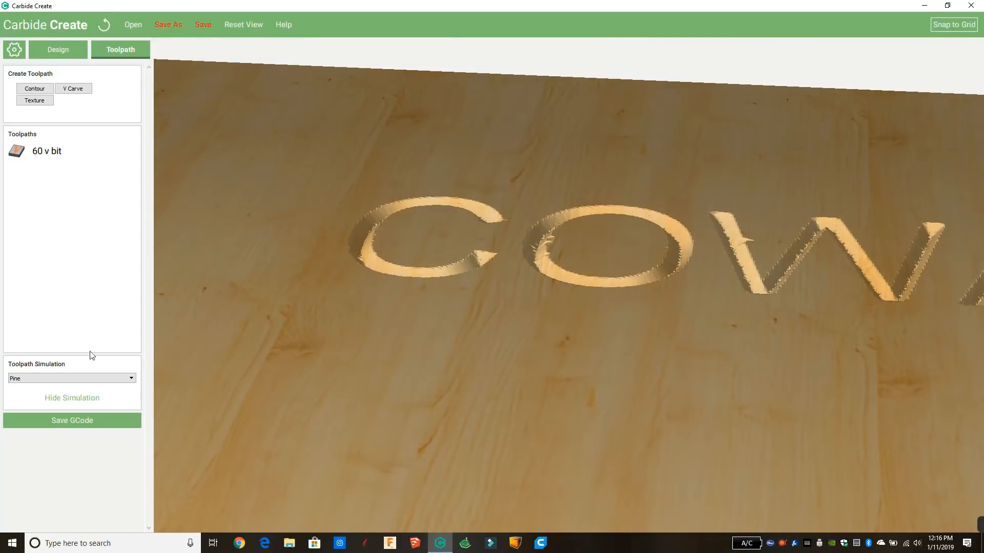
pyautogui.moveTo(215, 307); pyautogui.dragTo(617, 382)
pyautogui.scroll(-5, 617, 382)
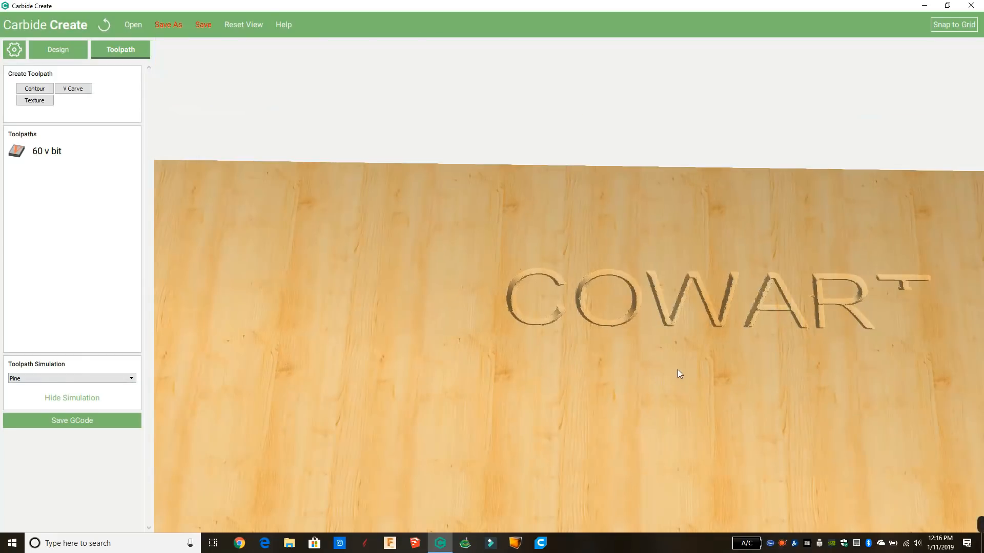
pyautogui.moveTo(677, 370); pyautogui.dragTo(502, 309, button='right')
pyautogui.scroll(2, 502, 308)
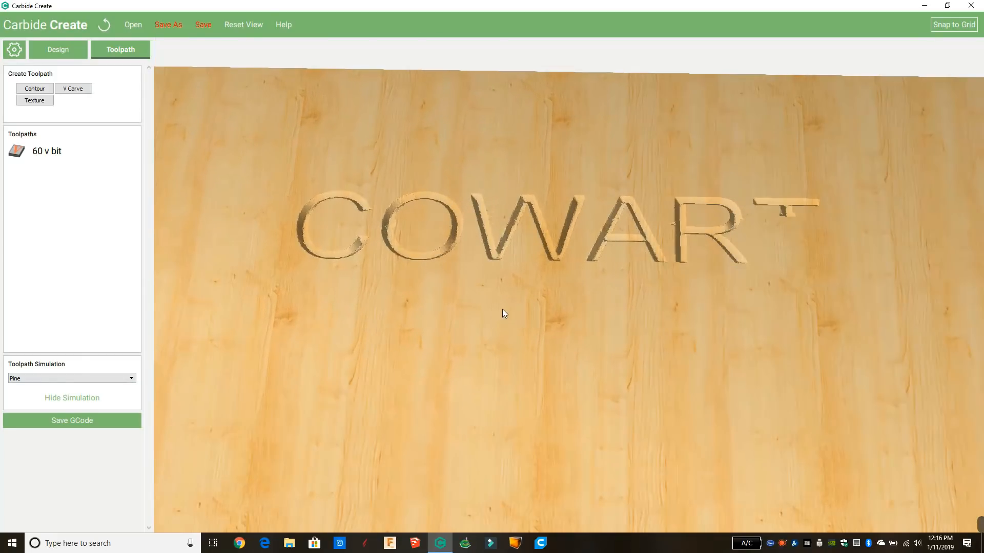
# Delete the "60 v bit" toolpath and return to the vector design.
pyautogui.rightClick(38, 153)
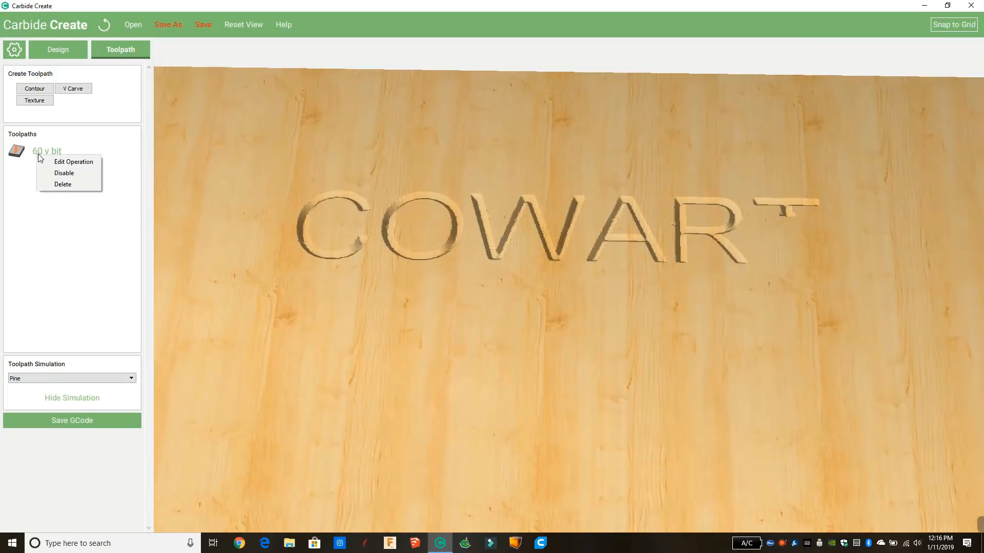
pyautogui.click(57, 184)
pyautogui.click(45, 54)
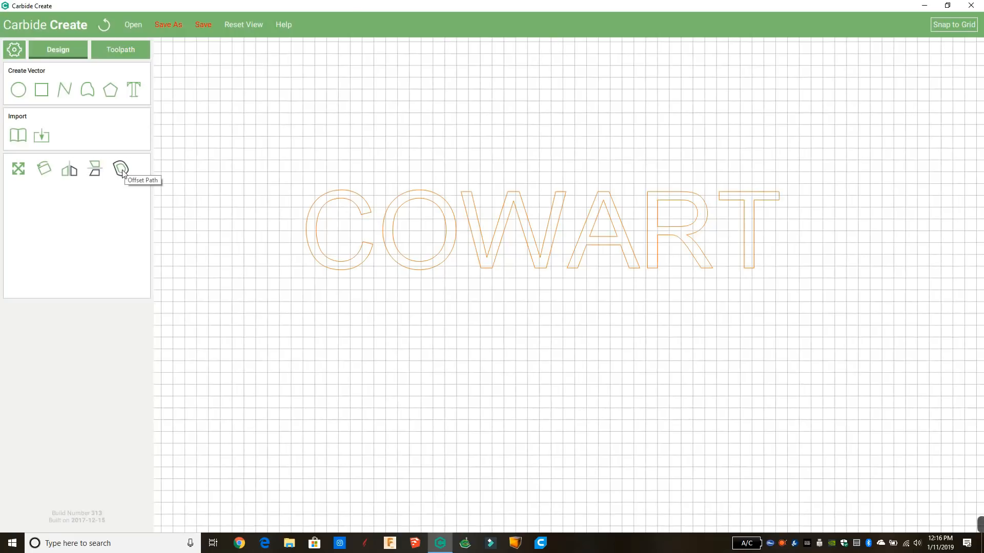
# Offset the outlines of the whole text 5 mm to the outside.
pyautogui.moveTo(235, 144); pyautogui.dragTo(850, 330)
pyautogui.click(123, 248)
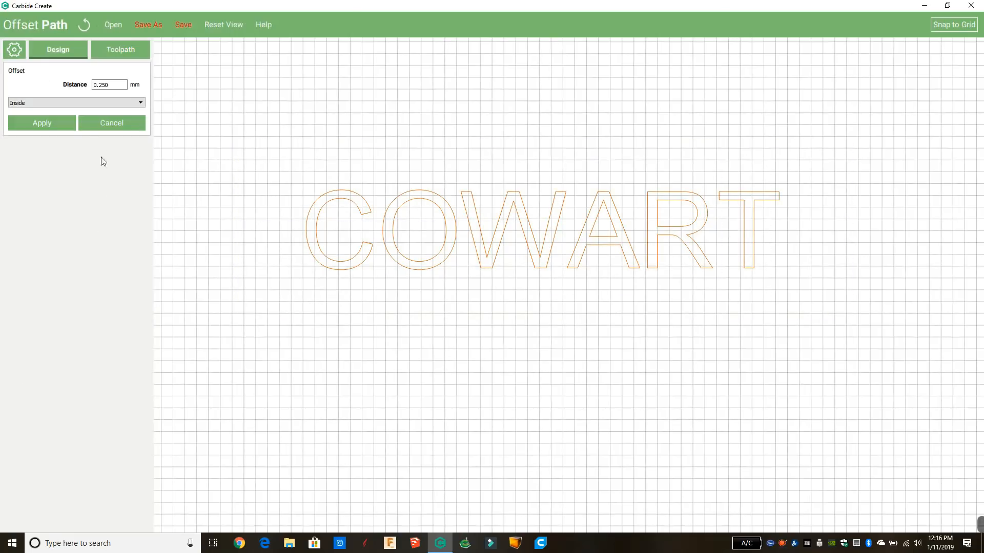
pyautogui.click(24, 105)
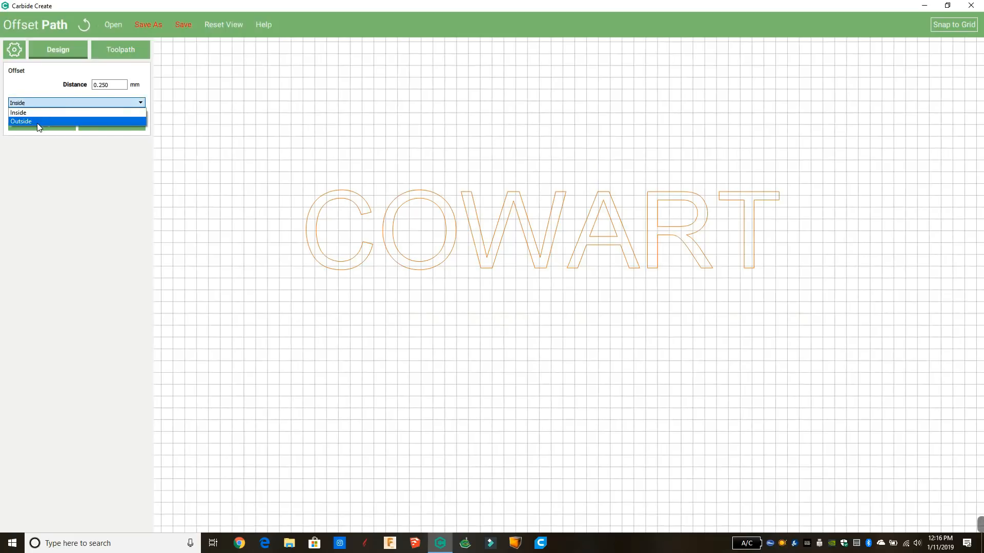
pyautogui.click(35, 121)
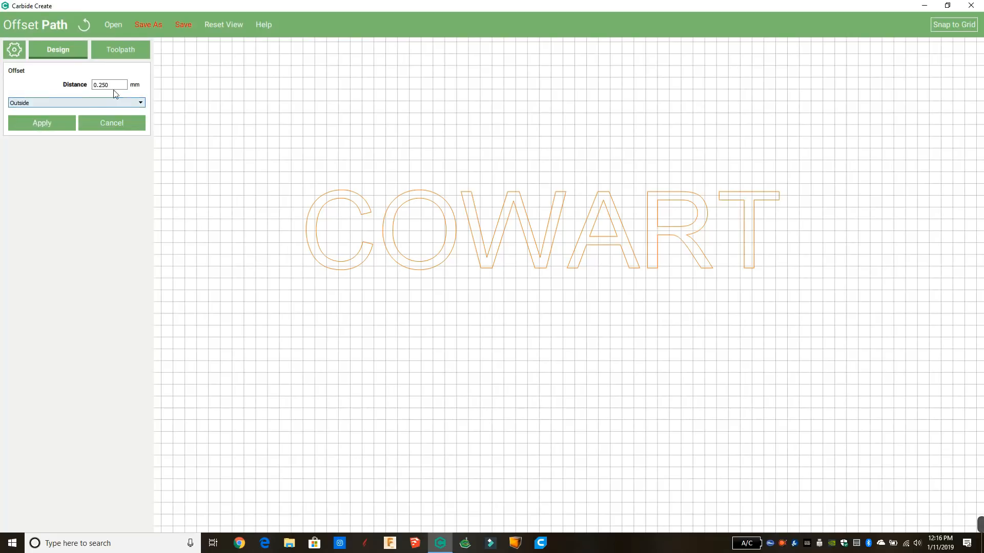
pyautogui.moveTo(115, 85); pyautogui.dragTo(82, 85)
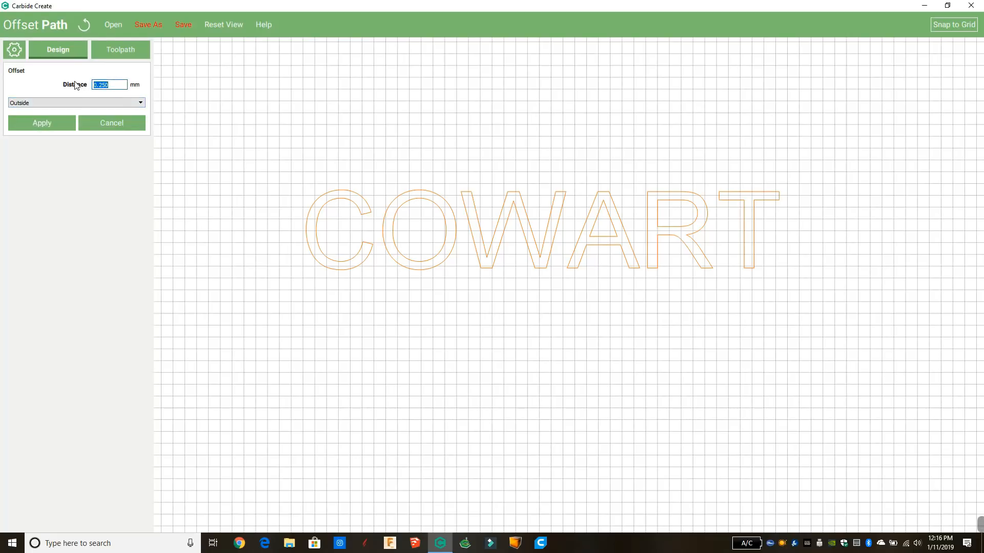
pyautogui.write('5')
pyautogui.click(37, 126)
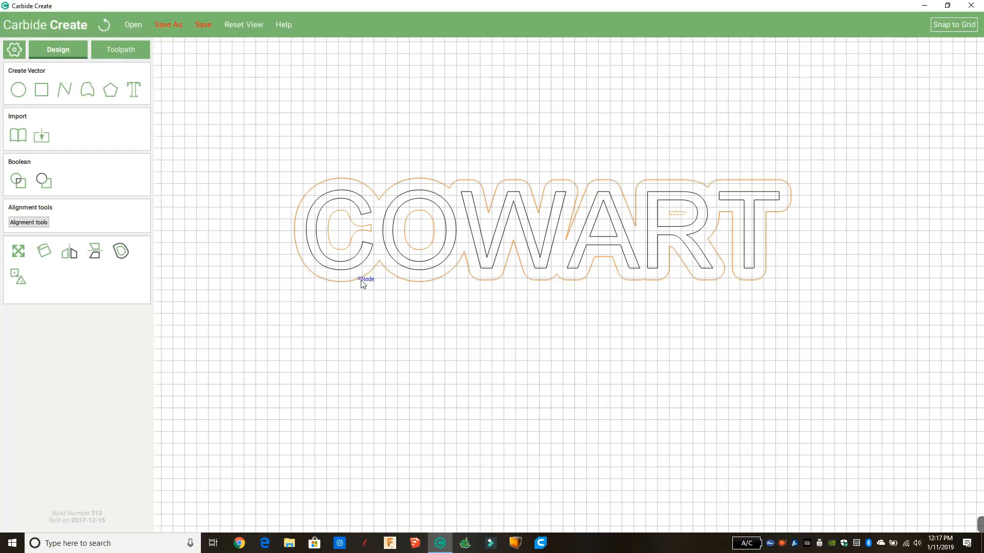
# Delete the outer contour of the 5 mm offset around the text.
pyautogui.click(122, 252)
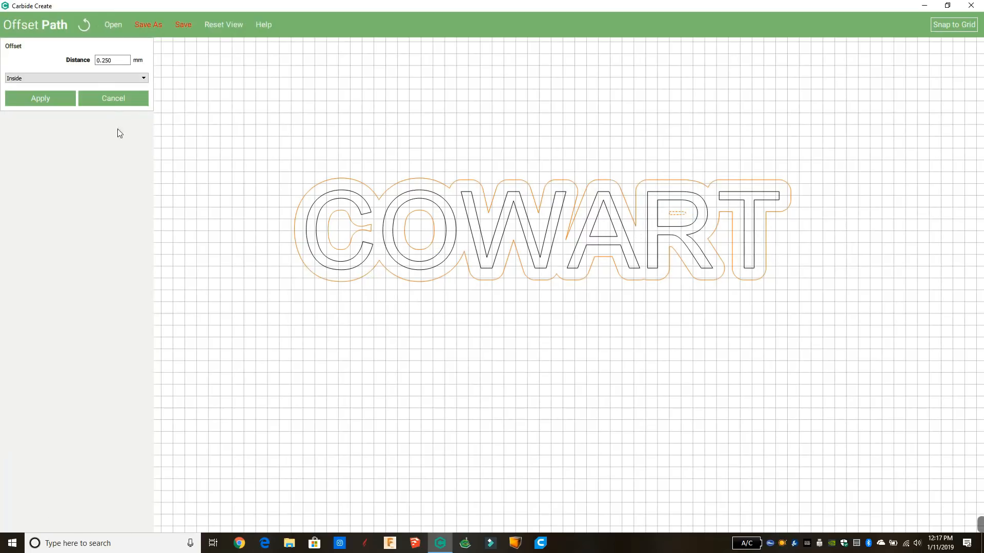
pyautogui.click(263, 281)
pyautogui.click(368, 275)
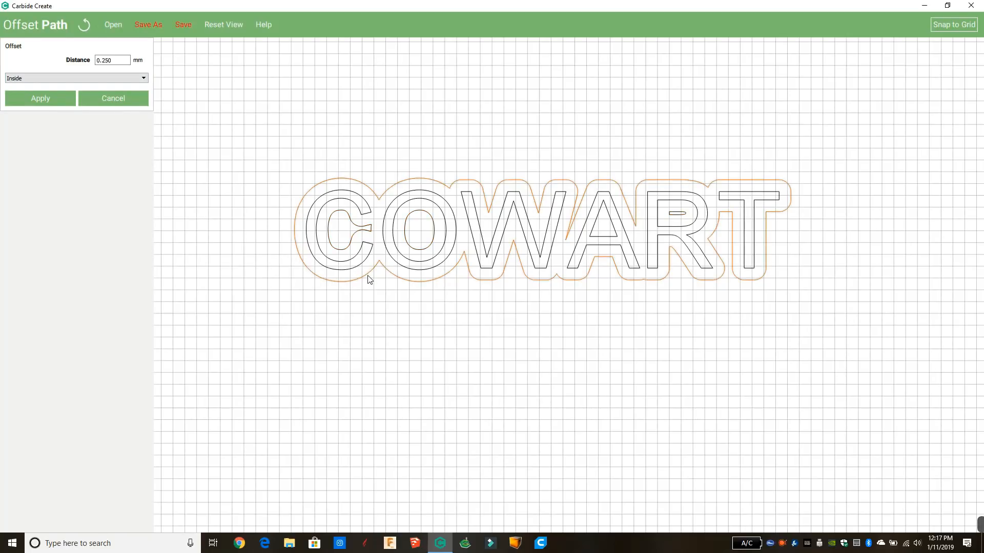
pyautogui.press('Delete')
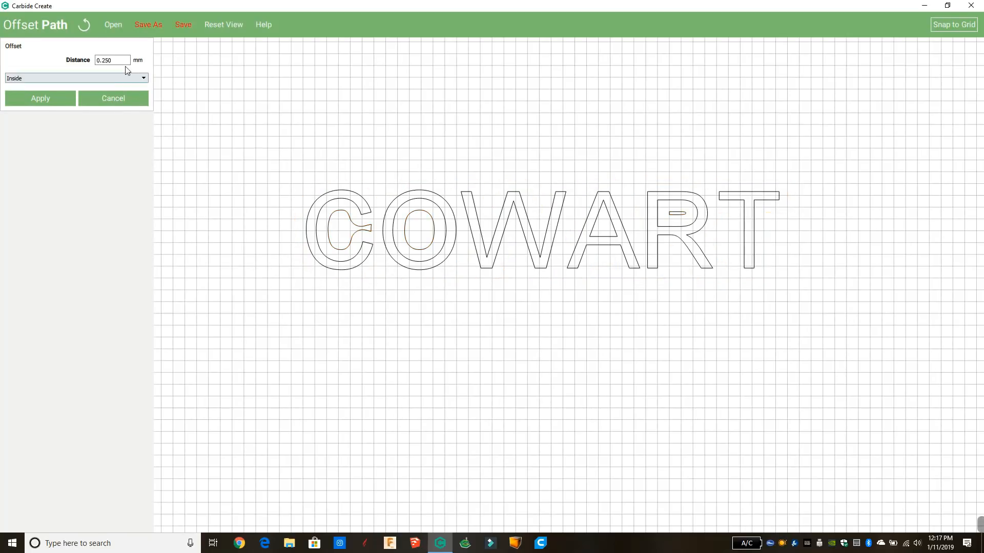
pyautogui.moveTo(124, 62); pyautogui.dragTo(23, 61)
pyautogui.write('4')
pyautogui.click(49, 84)
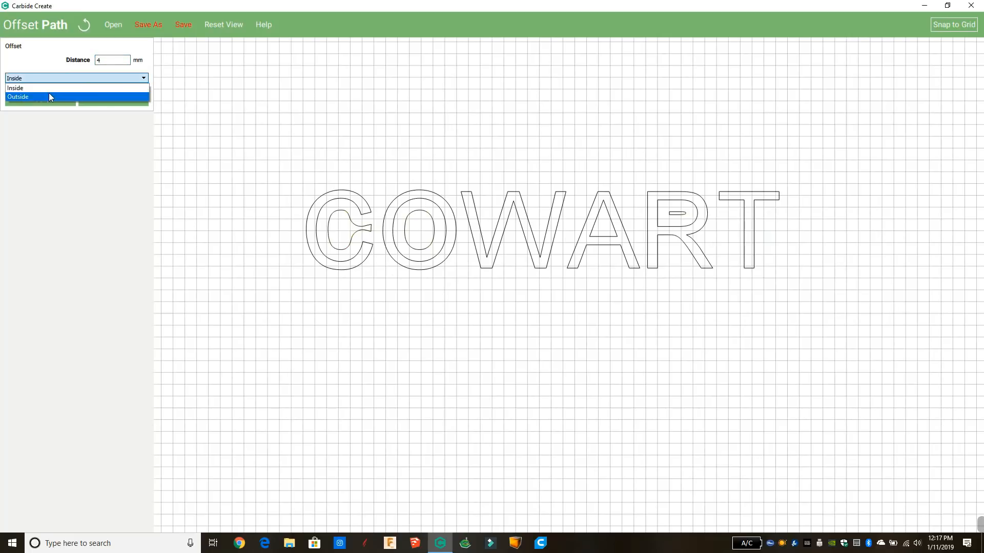
pyautogui.click(49, 94)
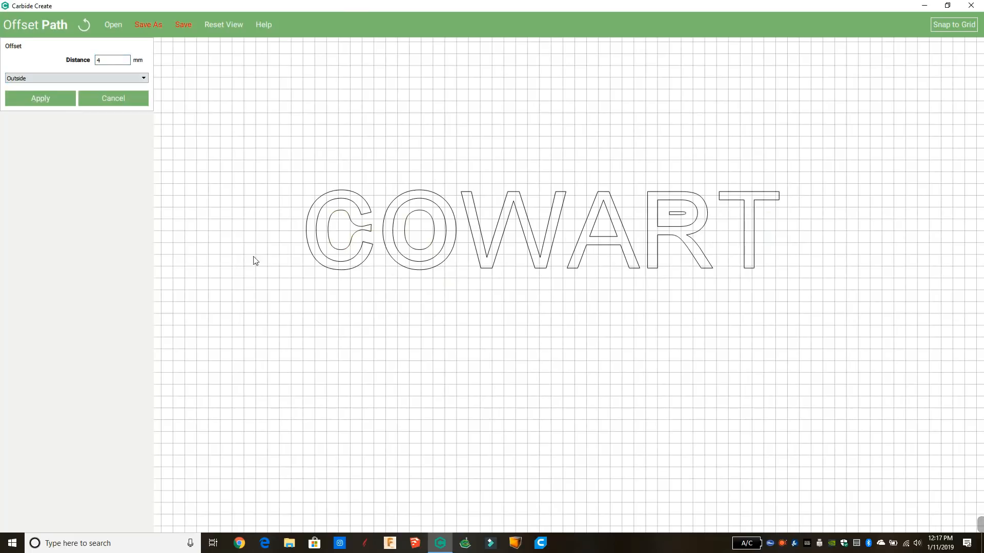
pyautogui.click(119, 100)
# Delete the leftover inner offset contours inside the letters C, O and R.
pyautogui.click(351, 232)
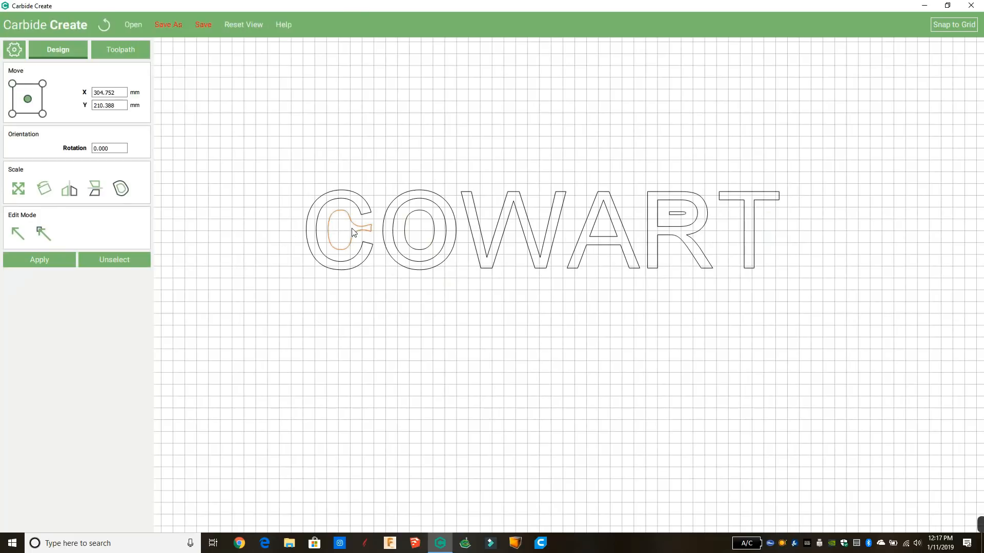
pyautogui.click(445, 249)
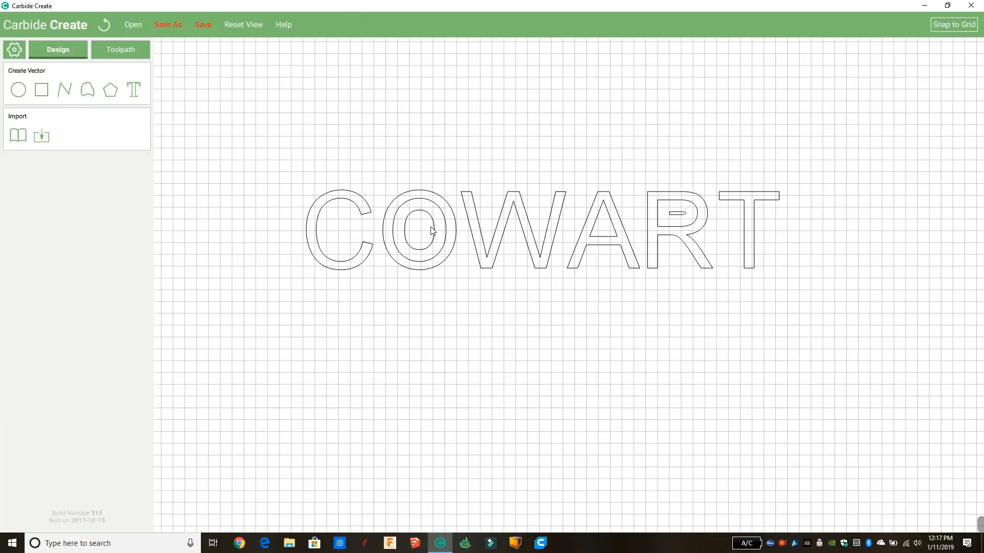
pyautogui.click(432, 228)
pyautogui.press('Delete')
pyautogui.click(669, 213)
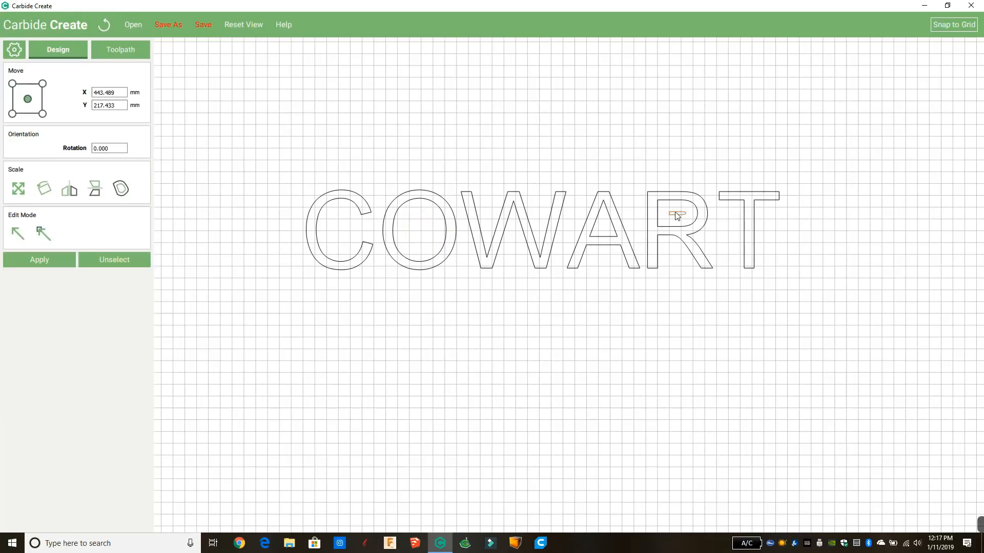
pyautogui.press('Delete')
# Offset the outlines of the whole text 4 mm to the outside and clear the selection.
pyautogui.moveTo(297, 128); pyautogui.dragTo(840, 308)
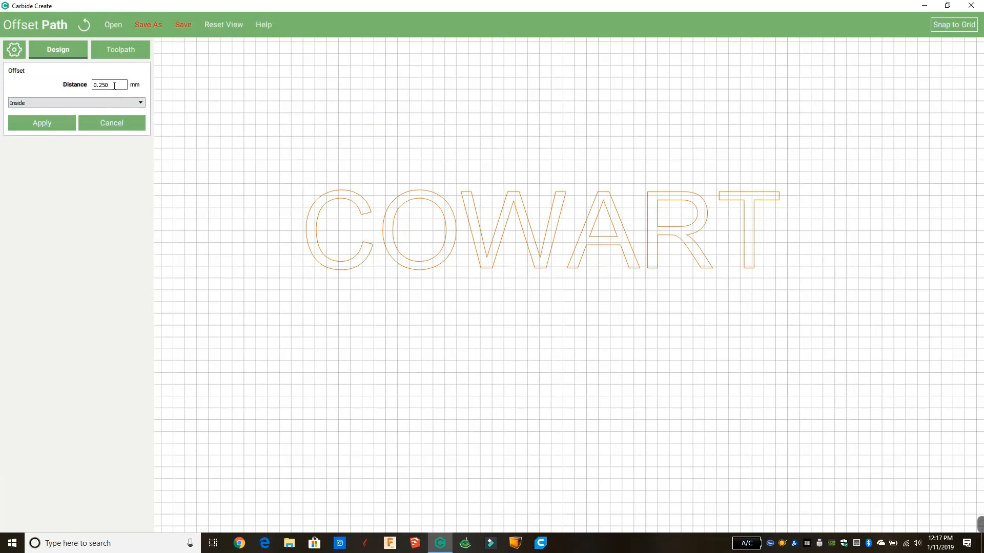
pyautogui.moveTo(114, 85); pyautogui.dragTo(56, 85)
pyautogui.write('4')
pyautogui.click(53, 102)
pyautogui.click(51, 118)
pyautogui.click(44, 125)
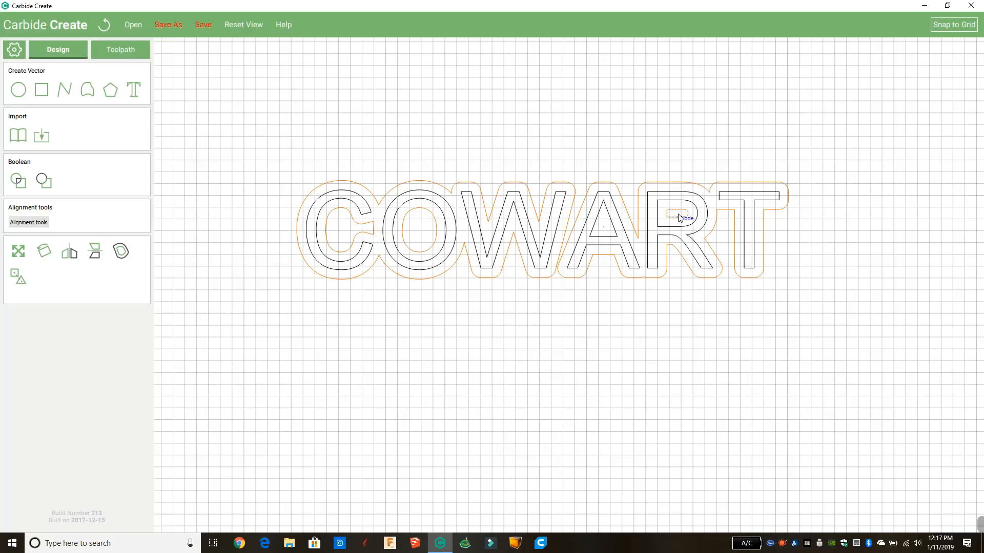
pyautogui.click(533, 342)
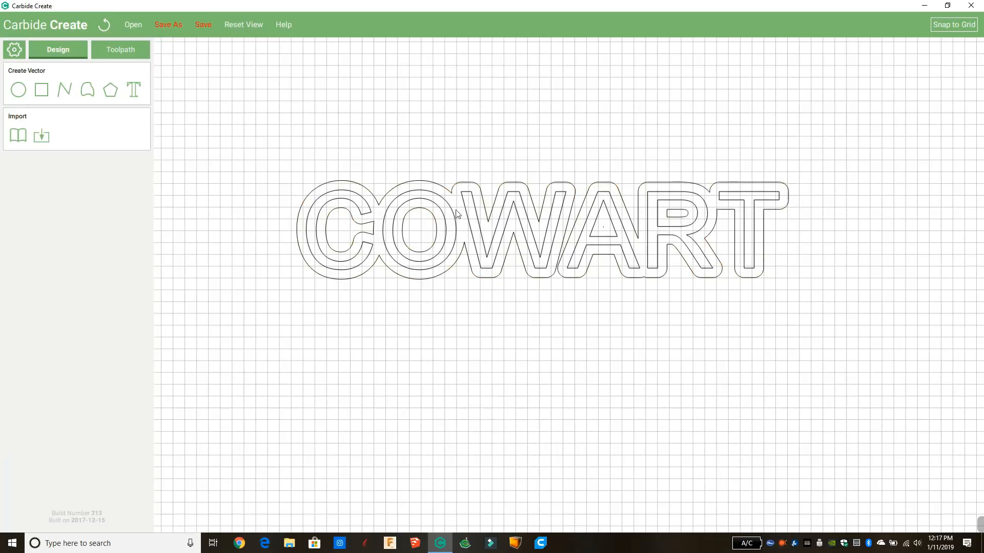
# Start a Contour toolpath for all letter and offset outlines and assign it the #112 0.063 in End tool.
pyautogui.click(144, 51)
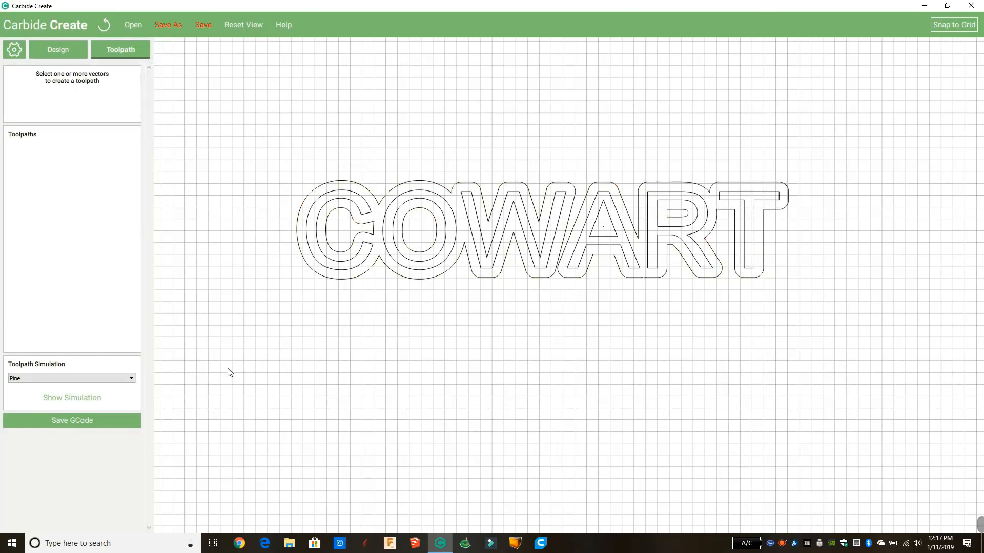
pyautogui.moveTo(227, 368); pyautogui.dragTo(804, 107)
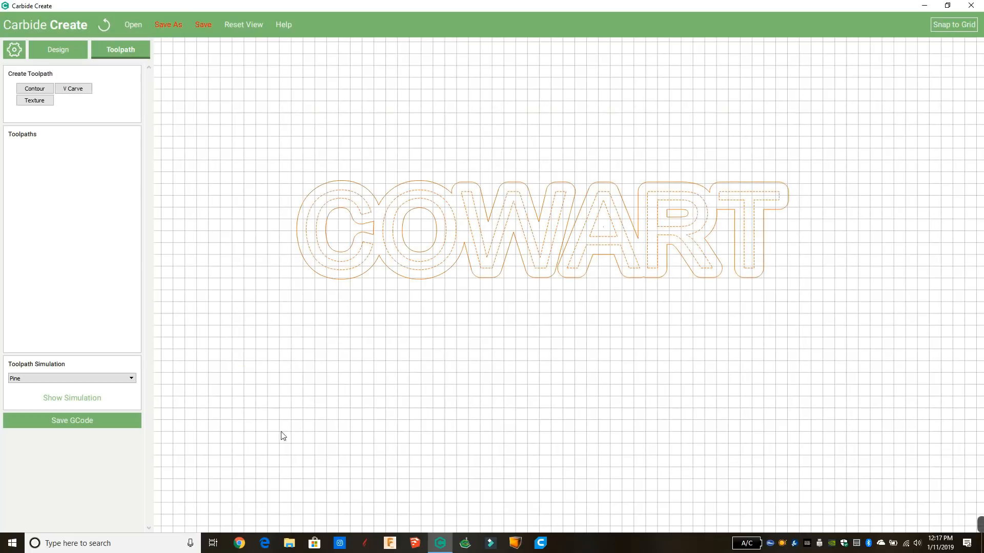
pyautogui.click(33, 89)
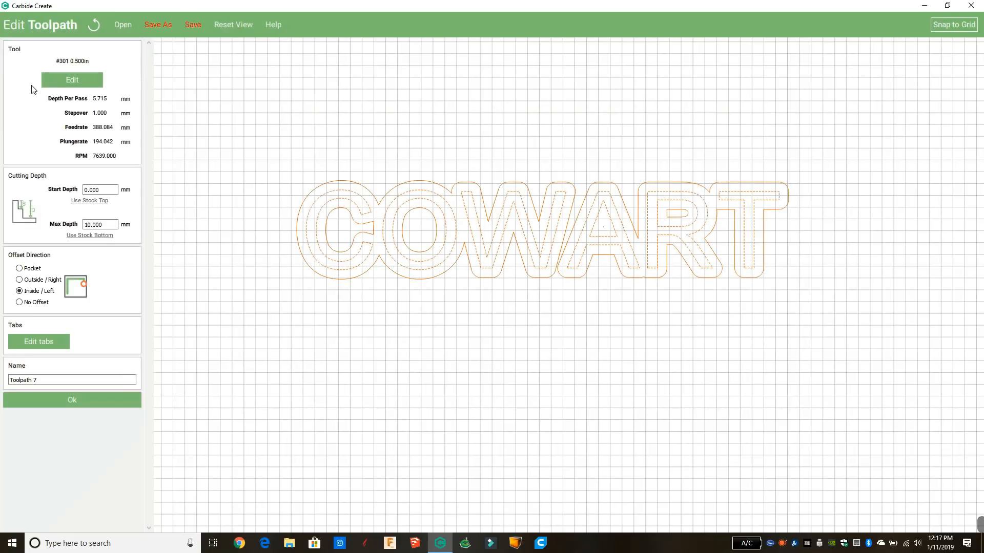
pyautogui.click(73, 81)
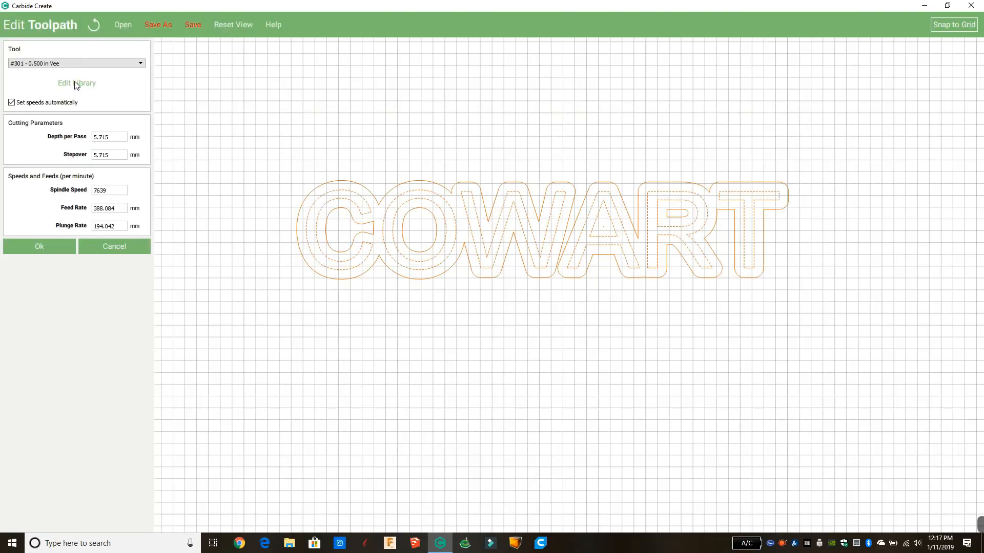
pyautogui.click(68, 63)
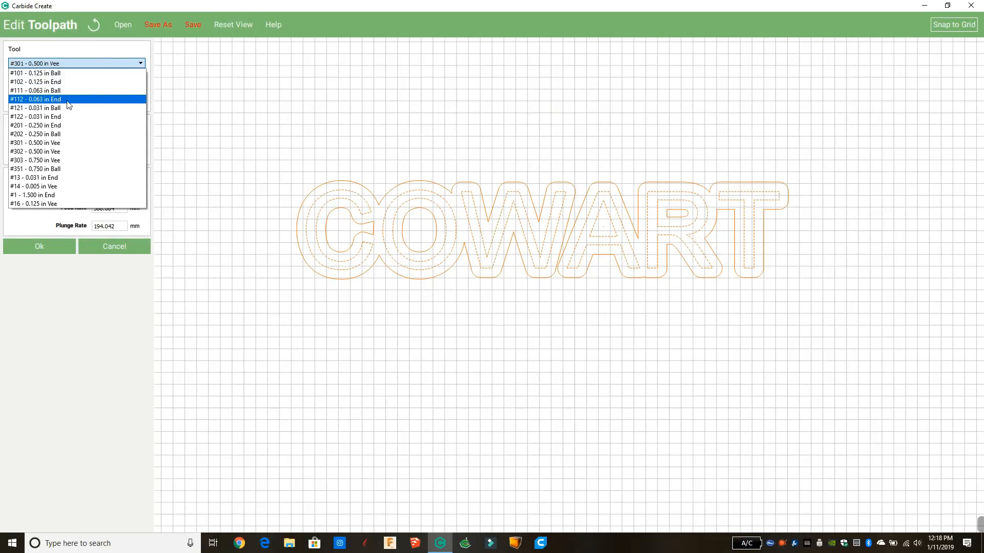
pyautogui.click(51, 99)
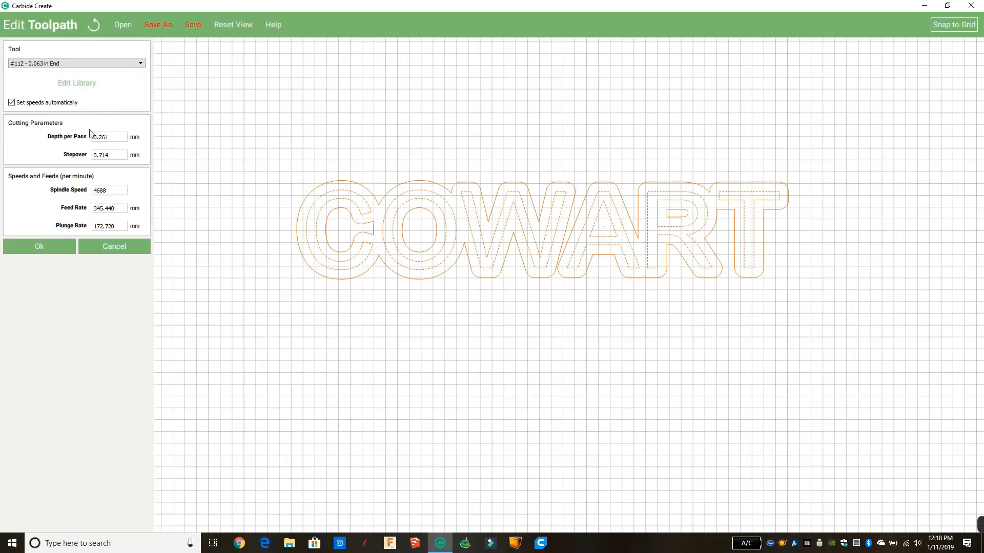
pyautogui.click(59, 250)
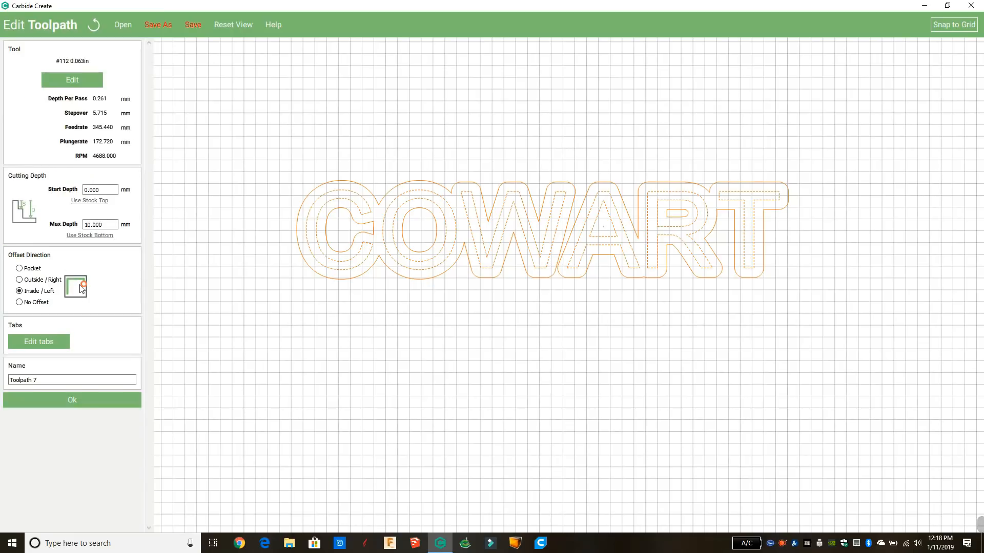
# Set the toolpath's offset direction to Pocket, accept it, and inspect its simulation on the pine stock.
pyautogui.click(19, 269)
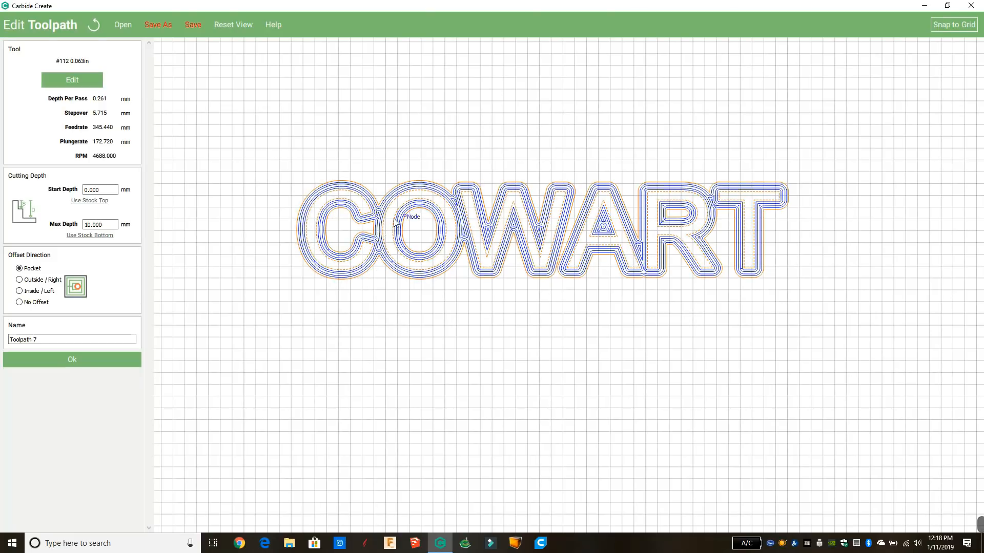
pyautogui.click(72, 361)
pyautogui.click(76, 395)
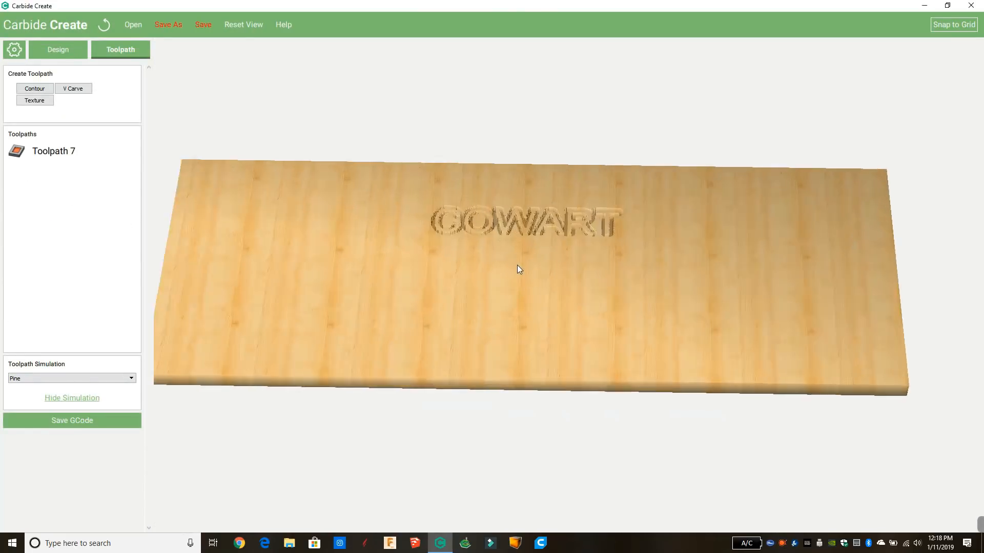
pyautogui.scroll(6, 518, 269)
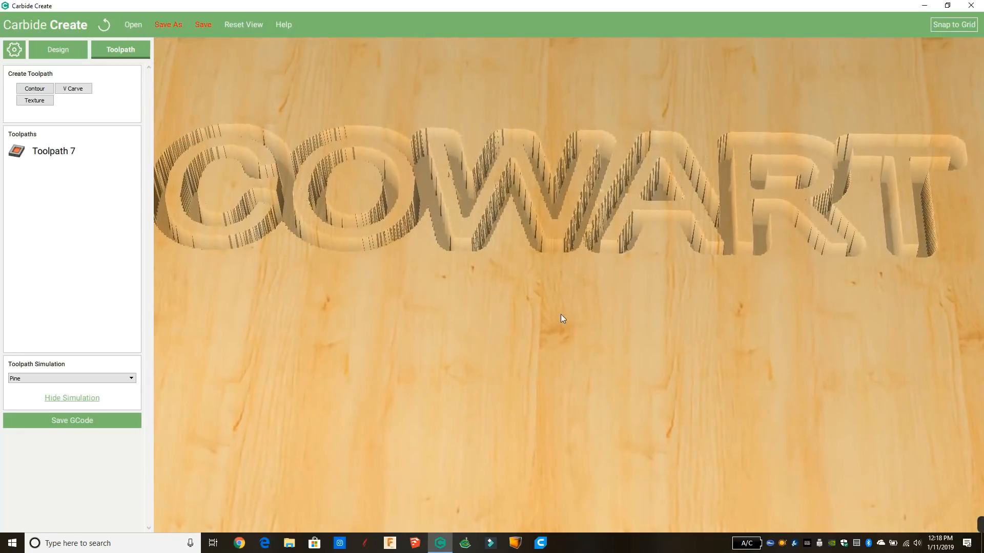
pyautogui.moveTo(561, 317); pyautogui.dragTo(548, 413)
pyautogui.scroll(-3, 549, 412)
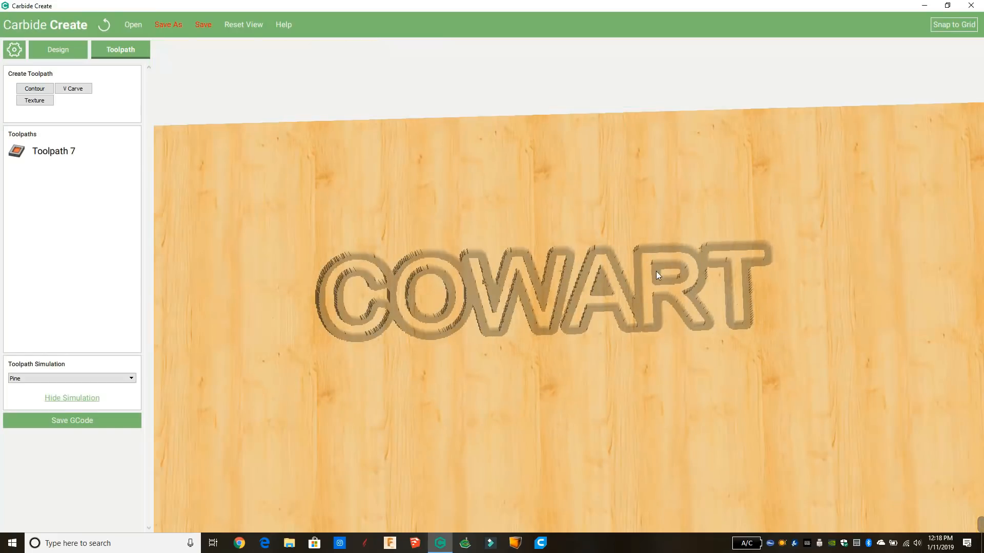
pyautogui.moveTo(591, 368); pyautogui.dragTo(447, 358)
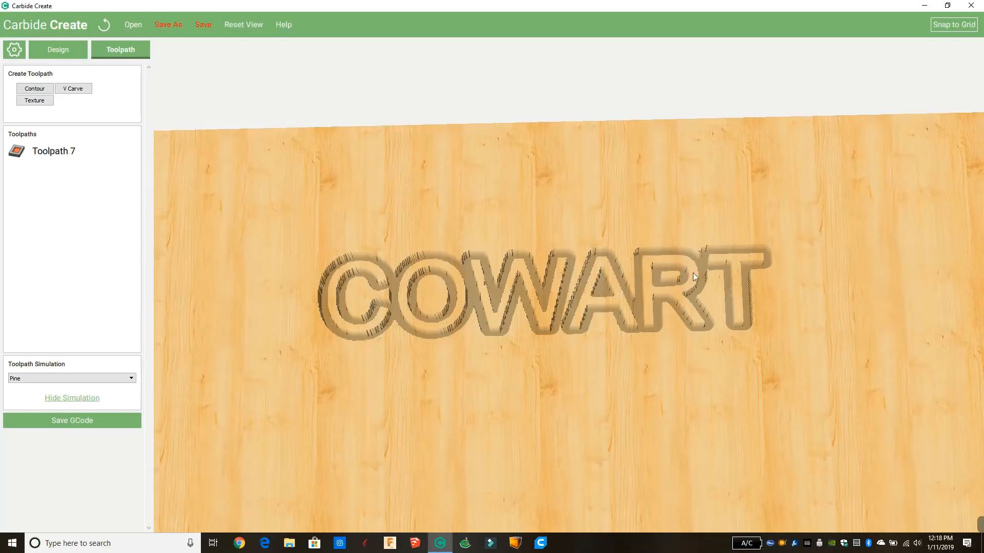
pyautogui.click(81, 399)
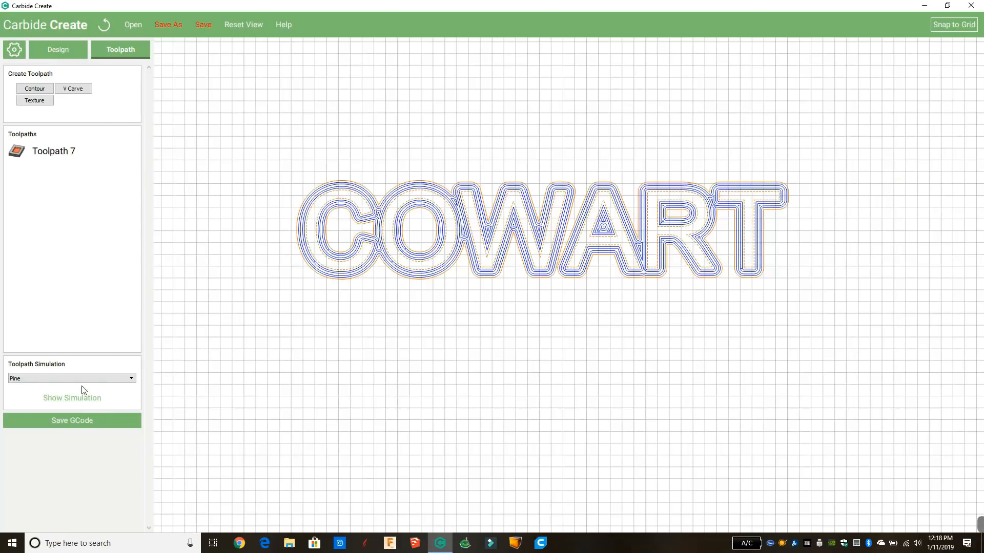
# Create a second Pocket toolpath with the #112 0.063 in tool, adding the inner offset outlines of the letters C, O and R.
pyautogui.click(56, 51)
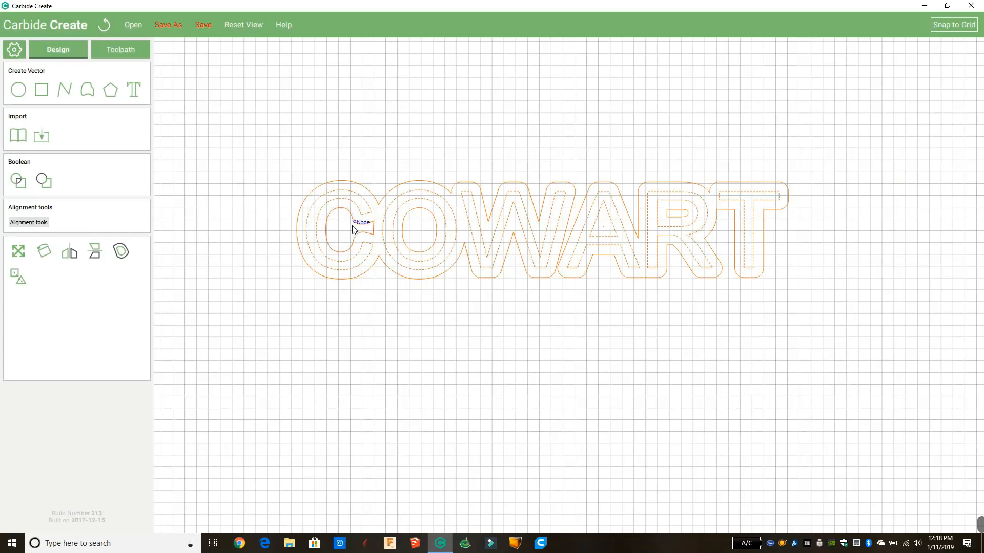
pyautogui.click(369, 245)
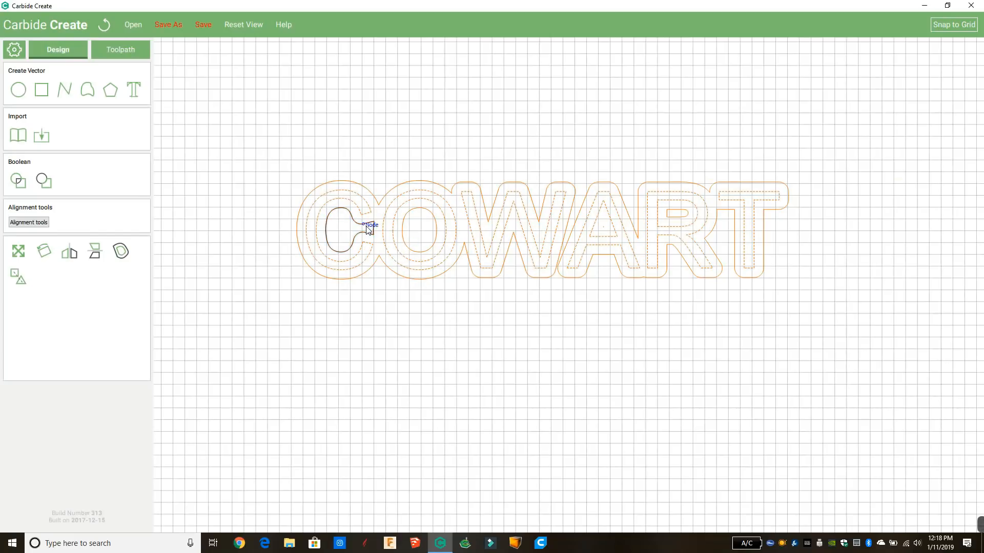
pyautogui.keyDown('shift'); pyautogui.click(421, 209); pyautogui.keyUp('shift')
pyautogui.click(128, 45)
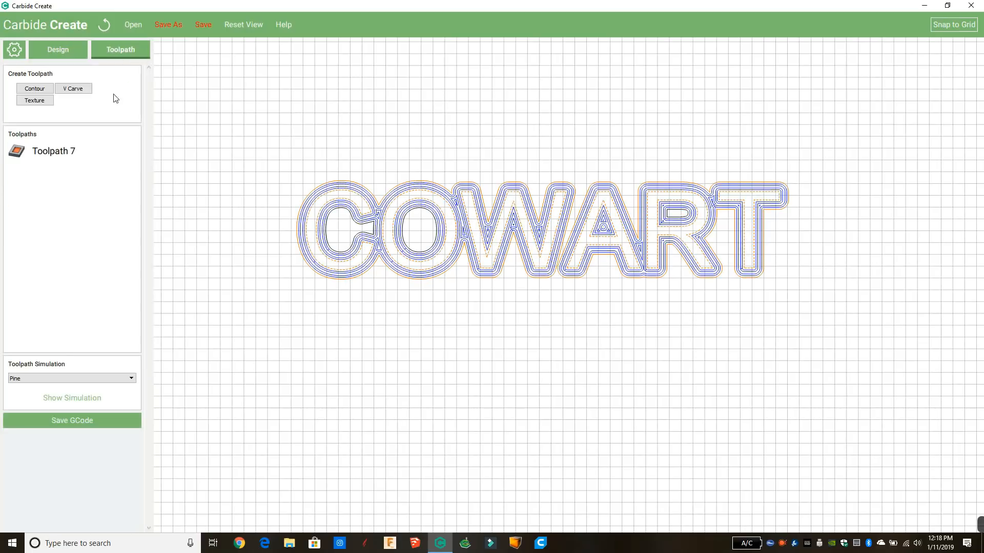
pyautogui.click(40, 90)
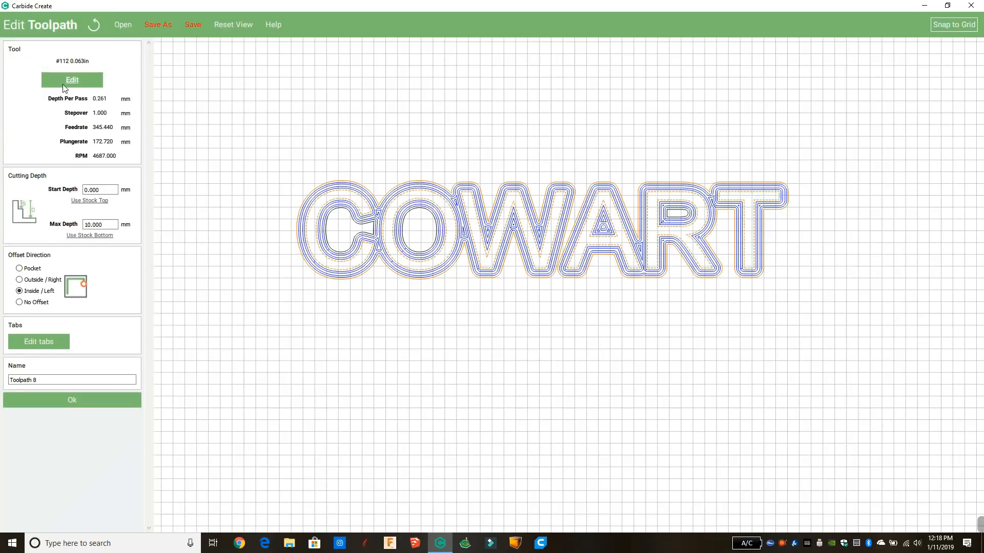
pyautogui.click(32, 270)
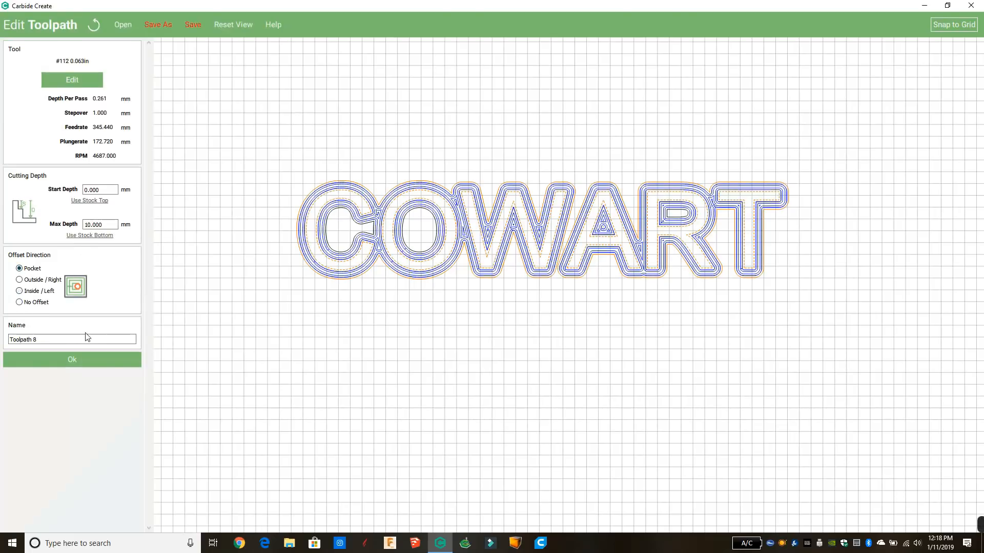
pyautogui.click(72, 360)
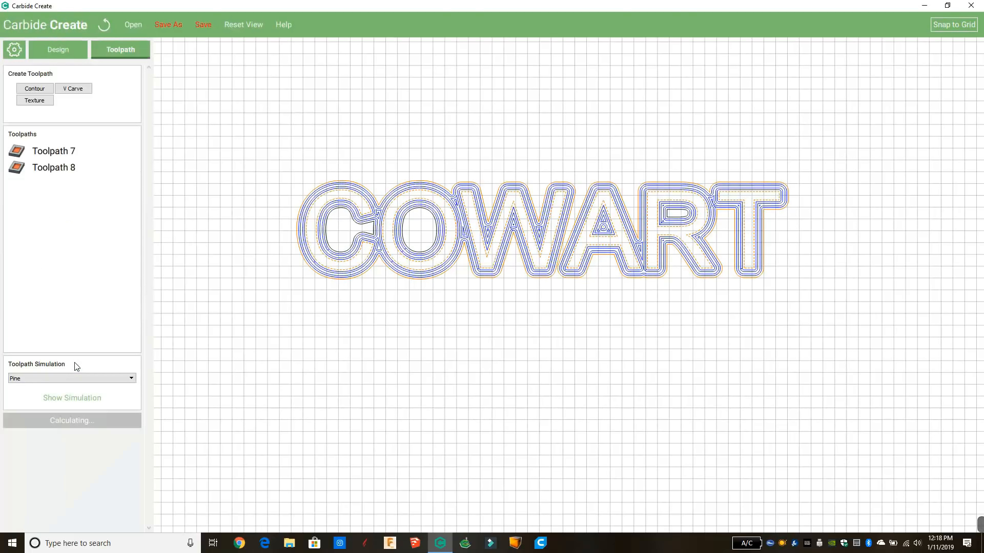
# Simulate both pocket toolpaths and examine the carved lettering up close.
pyautogui.click(87, 400)
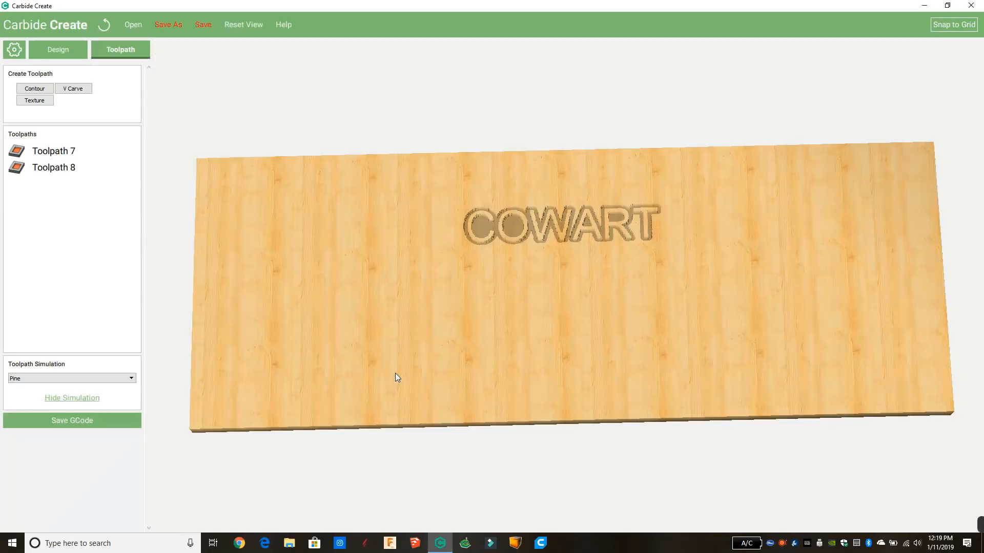
pyautogui.scroll(-5, 535, 277)
pyautogui.scroll(6, 535, 278)
pyautogui.scroll(3, 534, 277)
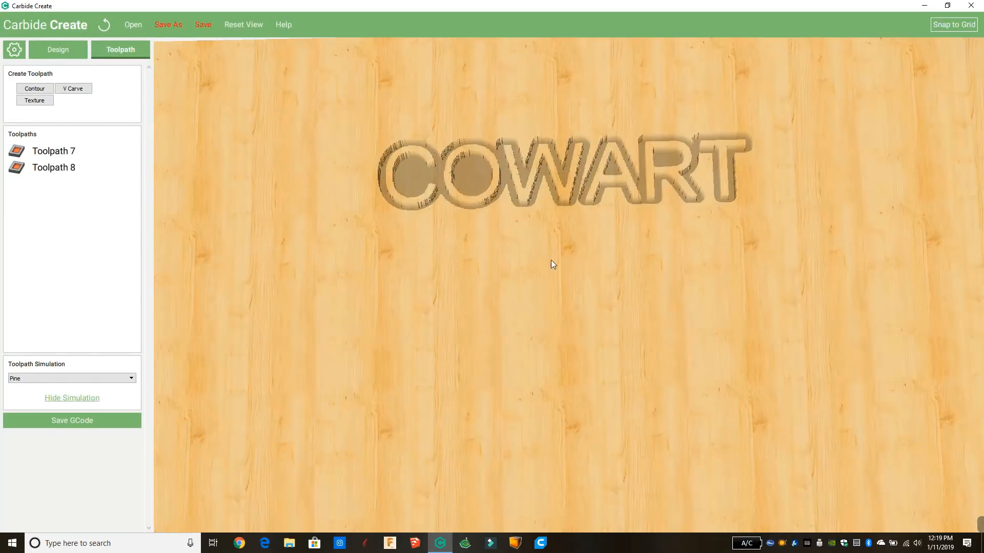
pyautogui.moveTo(552, 260); pyautogui.dragTo(518, 308, button='middle')
pyautogui.moveTo(499, 284); pyautogui.dragTo(489, 356)
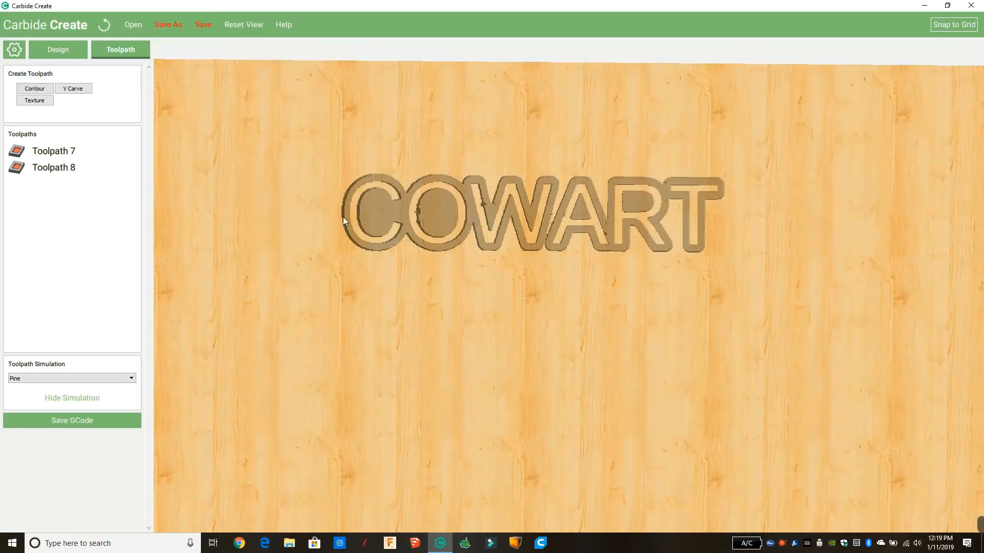
# Undo the 4 mm outside offset of the text and the preceding deletion of inner contours.
pyautogui.click(58, 49)
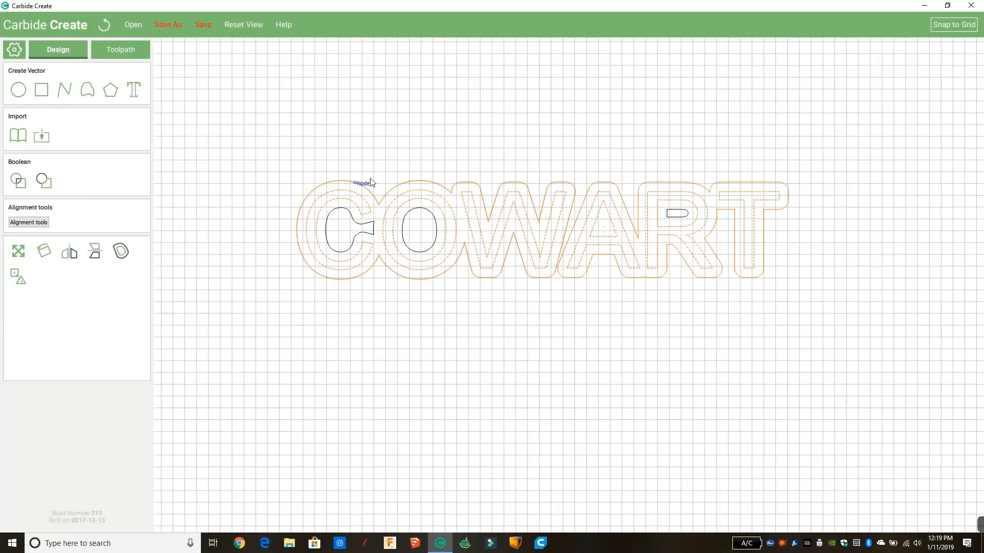
pyautogui.click(110, 27)
pyautogui.click(110, 27)
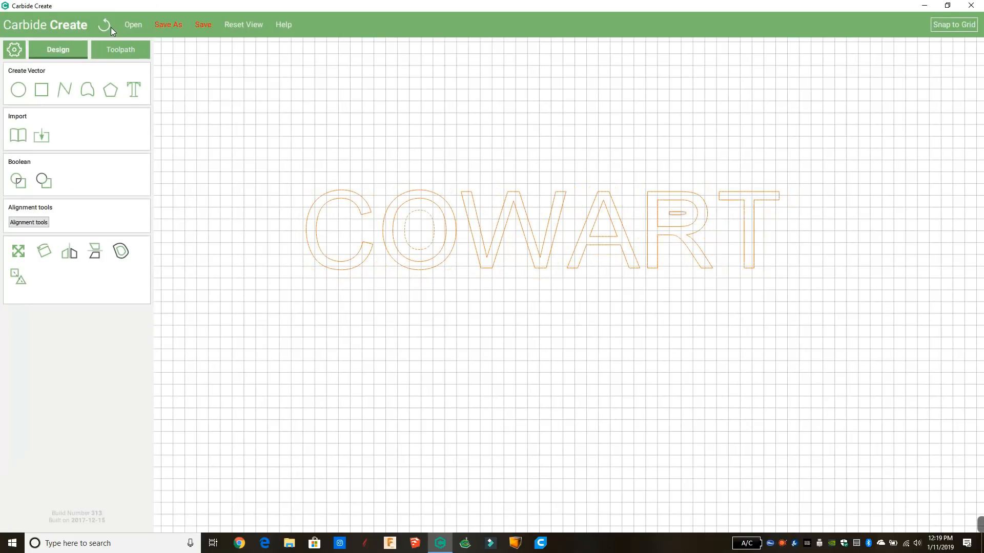
# Delete the leftover inner contours inside the letters O and R so only the original lettering is left.
pyautogui.click(369, 159)
pyautogui.click(429, 220)
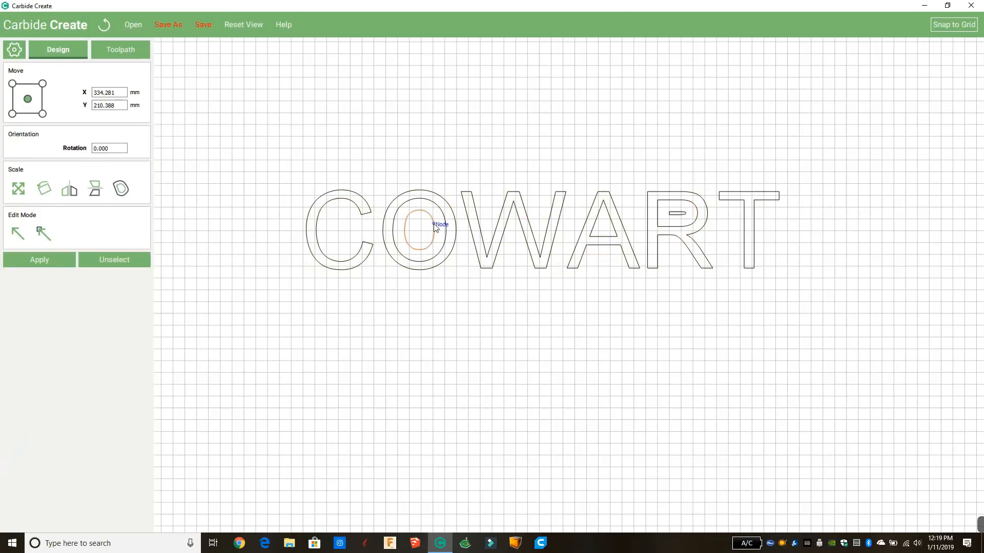
pyautogui.press('Delete')
pyautogui.click(684, 212)
pyautogui.press('Delete')
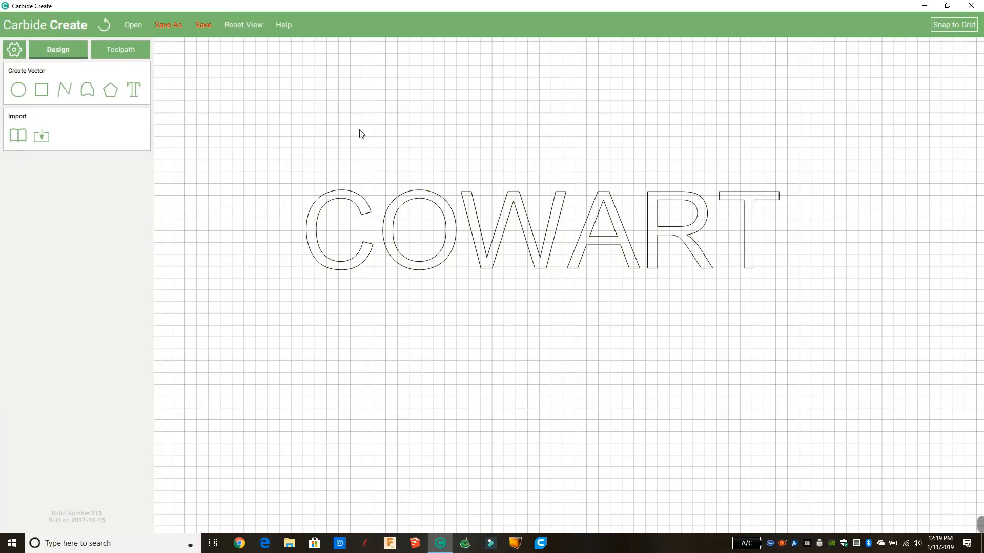
# Draw a 250 by 60 mm rectangle, move it around the lettering as a frame, and clear the selection.
pyautogui.scroll(4, 371, 211)
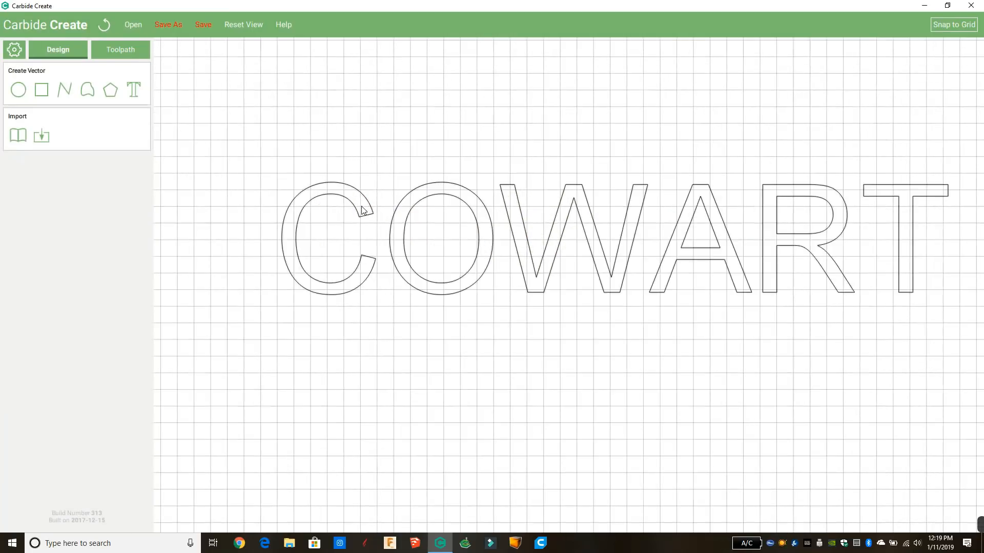
pyautogui.scroll(-4, 371, 207)
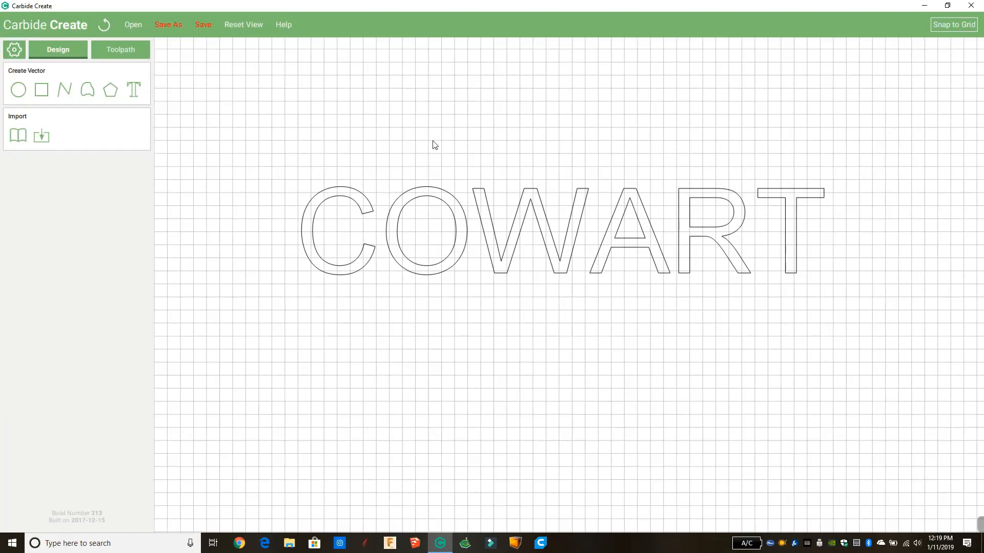
pyautogui.moveTo(420, 141); pyautogui.dragTo(396, 136, button='middle')
pyautogui.click(42, 90)
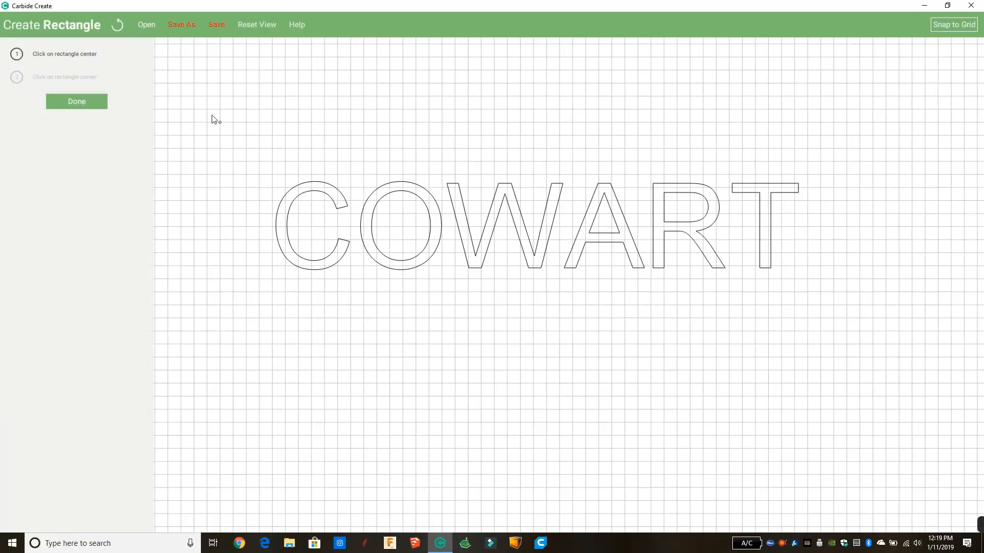
pyautogui.click(90, 102)
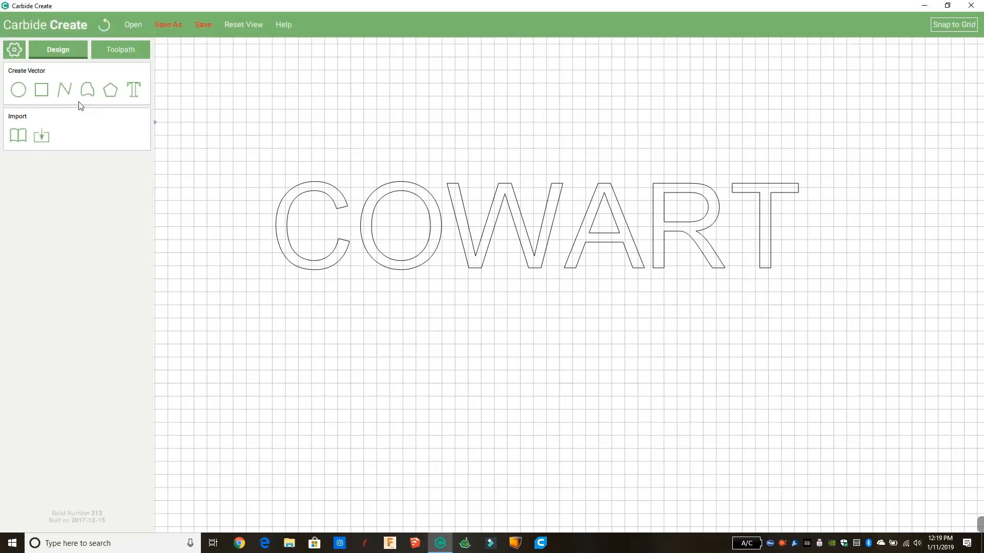
pyautogui.click(42, 92)
pyautogui.click(239, 155)
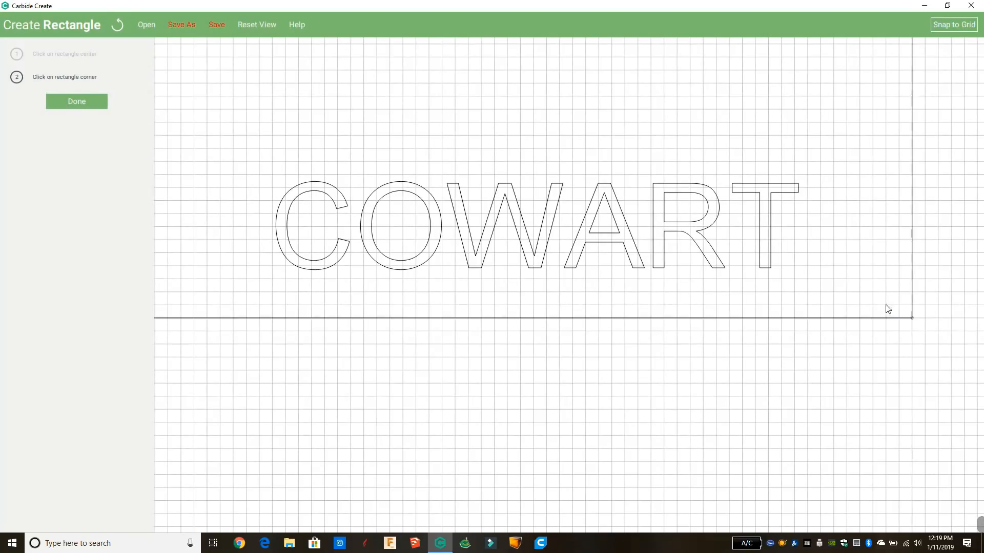
pyautogui.click(560, 226)
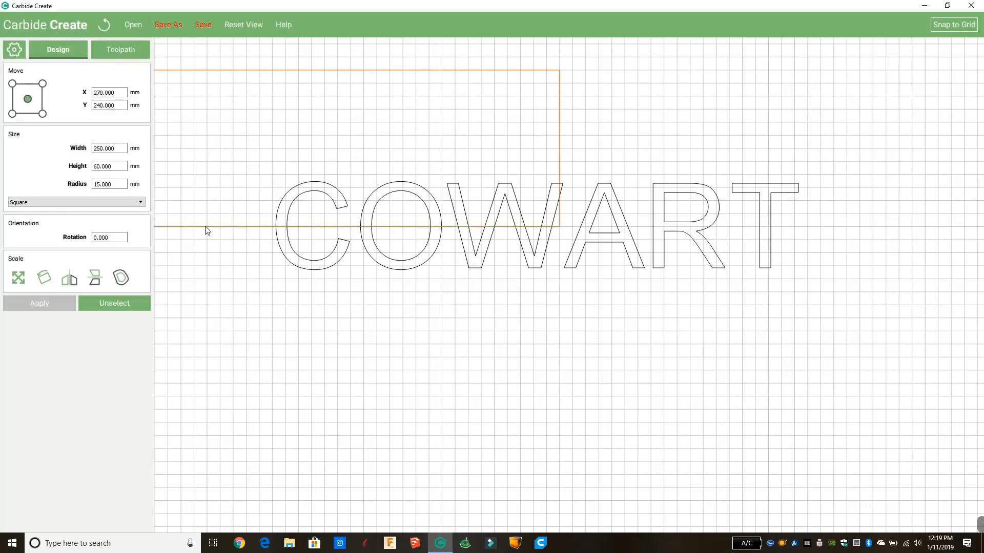
pyautogui.moveTo(204, 230); pyautogui.dragTo(523, 310)
pyautogui.click(538, 358)
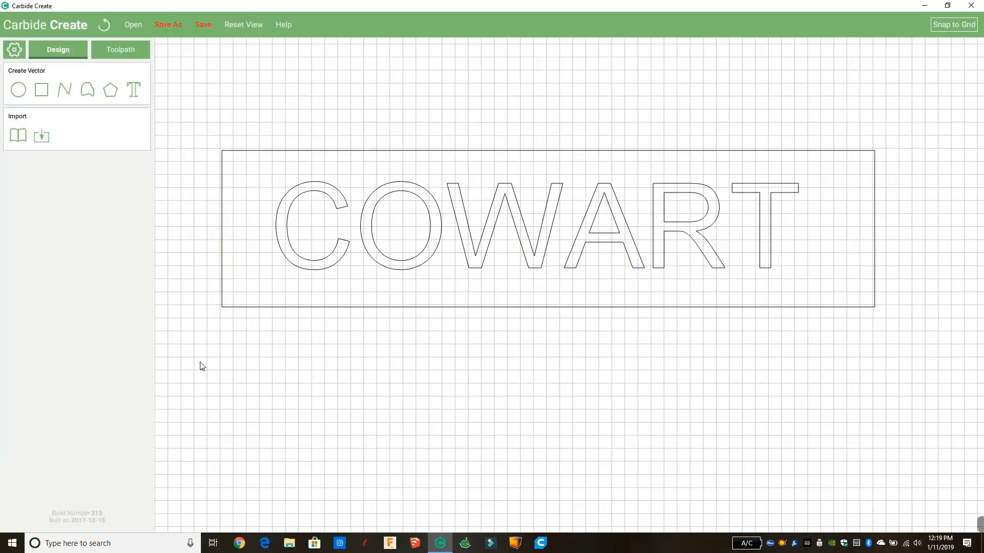
# Select the rectangle together with the lettering and disable Toolpath 7 and Toolpath 8.
pyautogui.moveTo(200, 364); pyautogui.dragTo(916, 111)
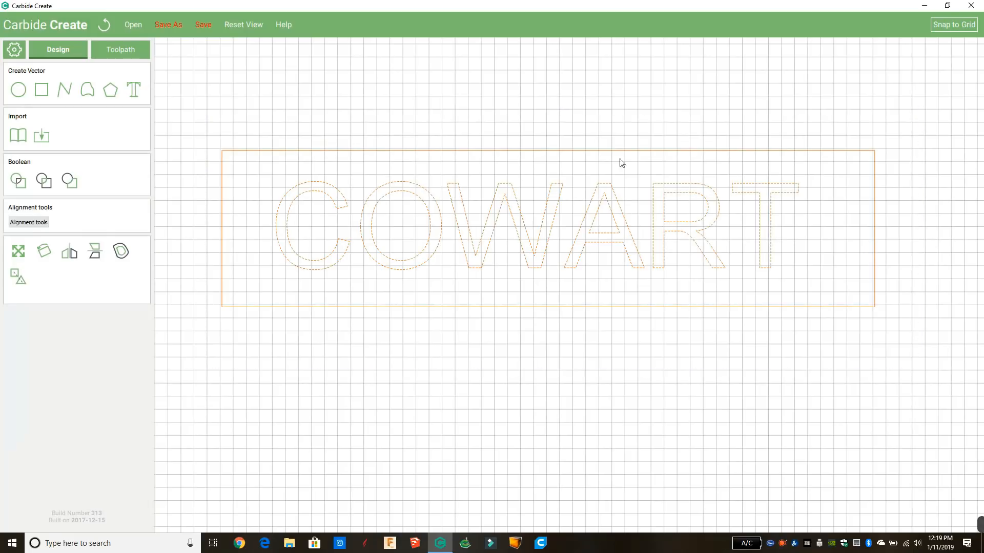
pyautogui.click(129, 55)
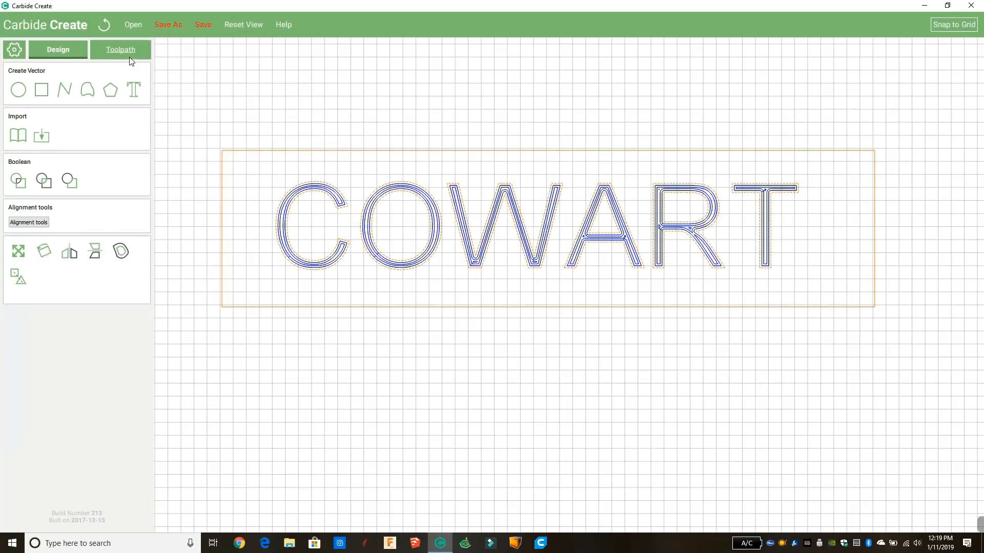
pyautogui.rightClick(53, 151)
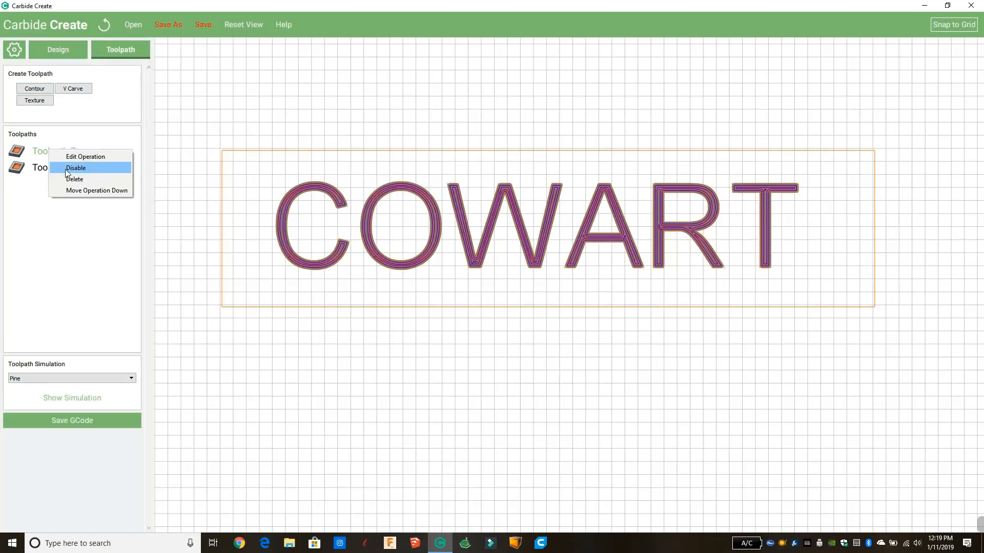
pyautogui.click(75, 168)
pyautogui.rightClick(69, 173)
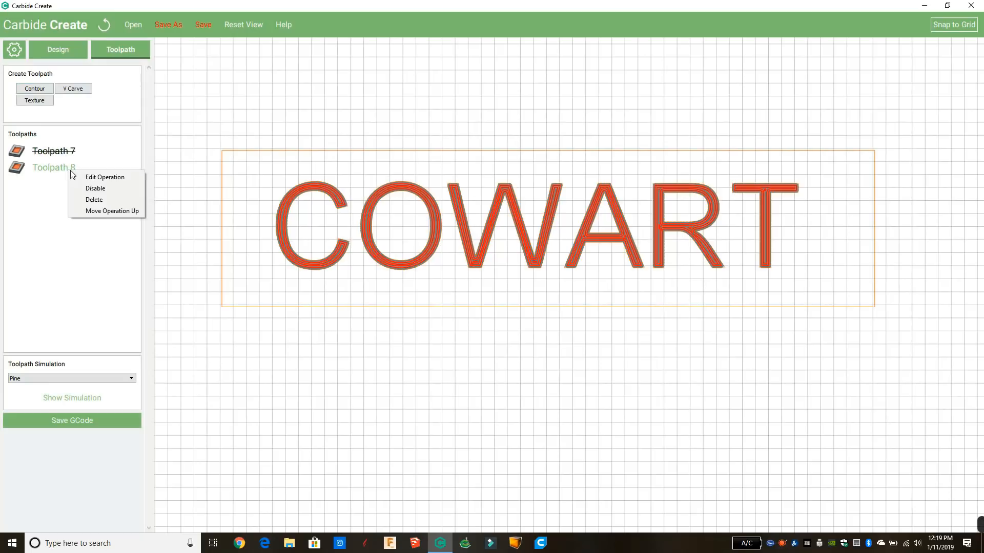
pyautogui.click(83, 188)
pyautogui.rightClick(61, 171)
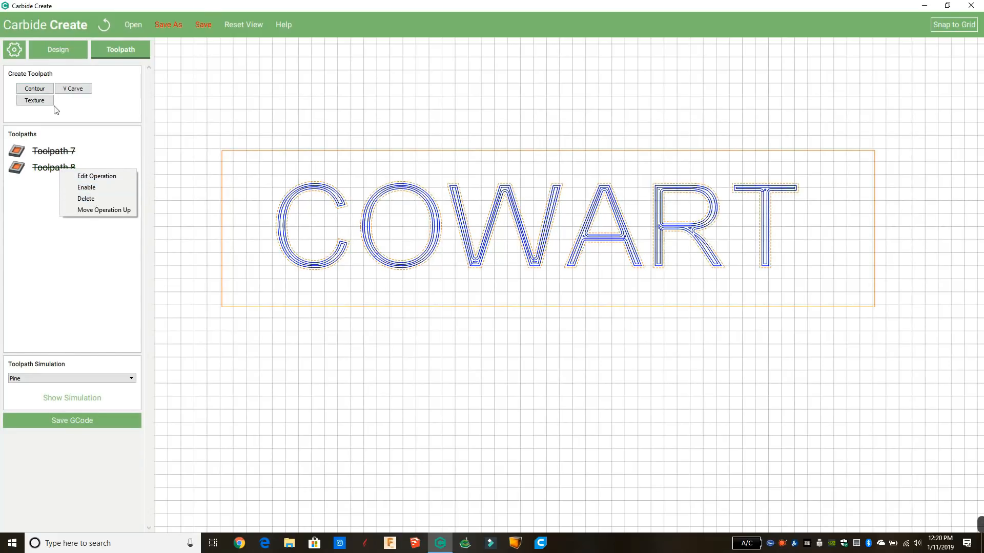
# Create a contour toolpath with the #102 0.125 in end mill and Pocket offset for the framed lettering, with 10 mm max depth.
pyautogui.click(42, 91)
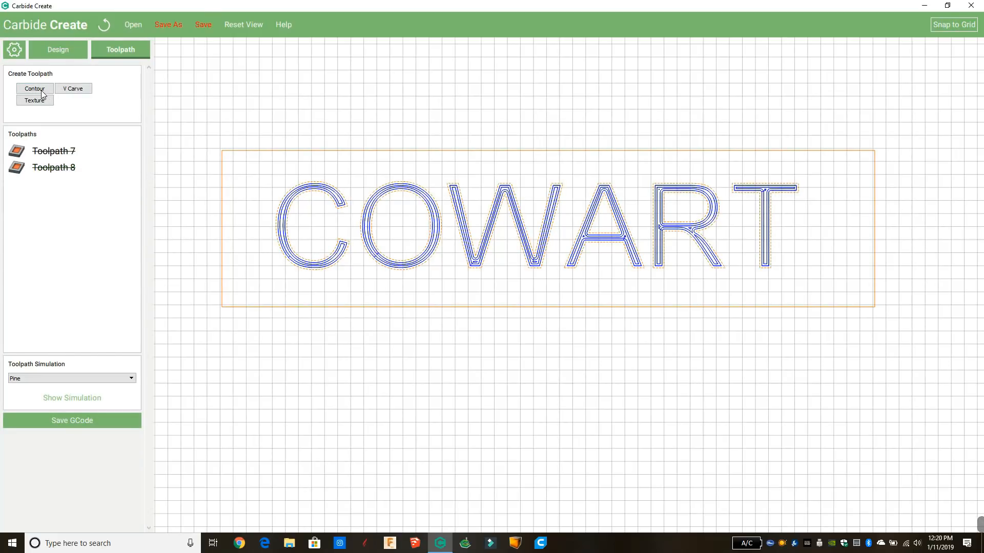
pyautogui.click(42, 93)
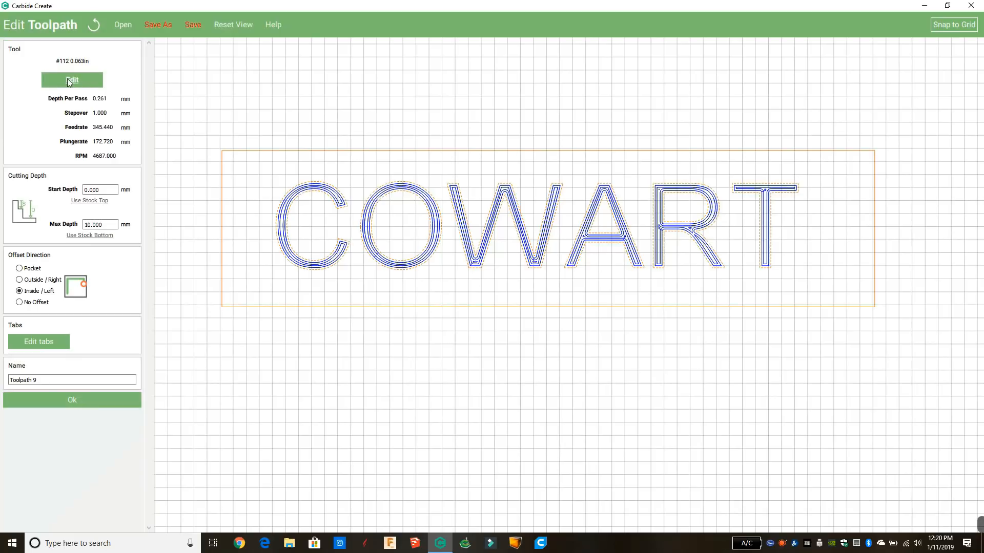
pyautogui.click(83, 85)
pyautogui.click(65, 66)
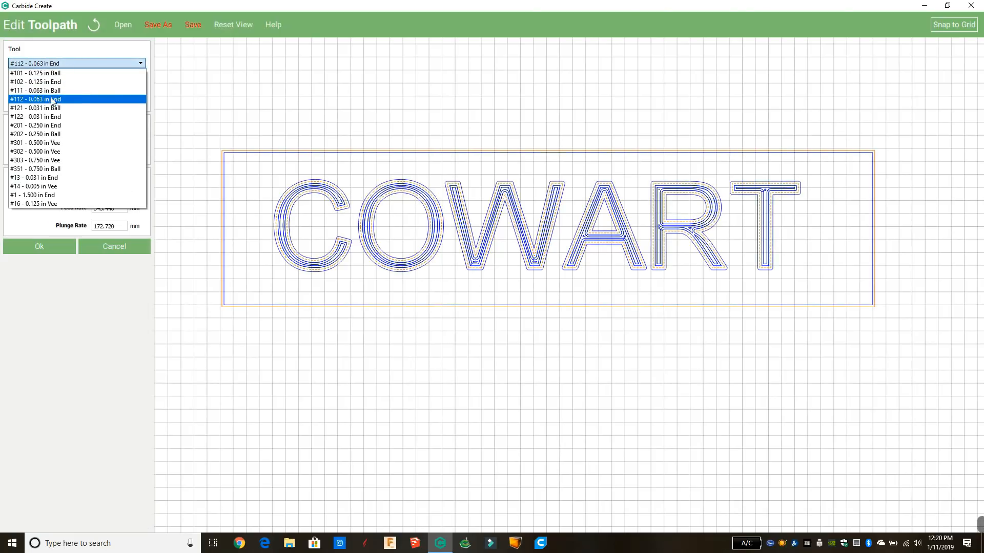
pyautogui.click(51, 83)
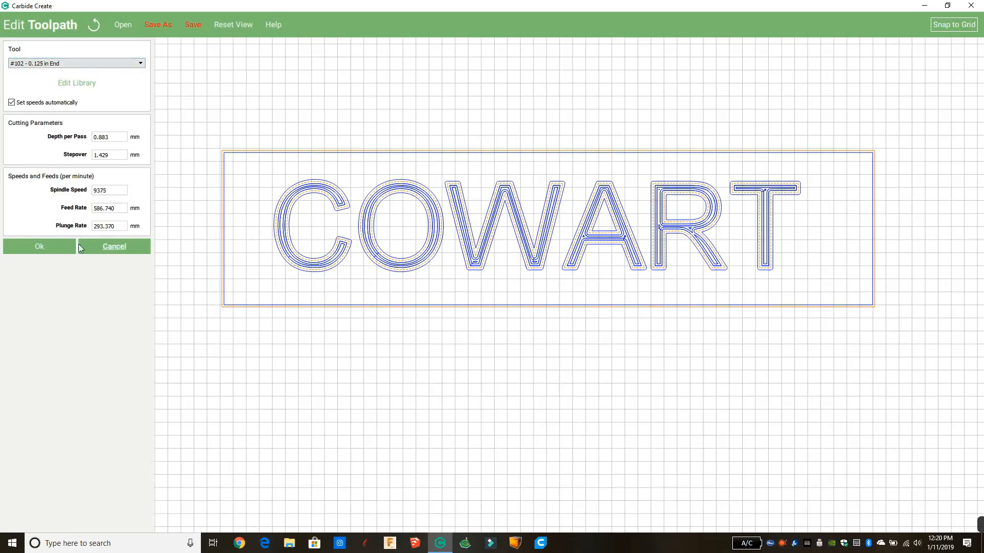
pyautogui.click(52, 244)
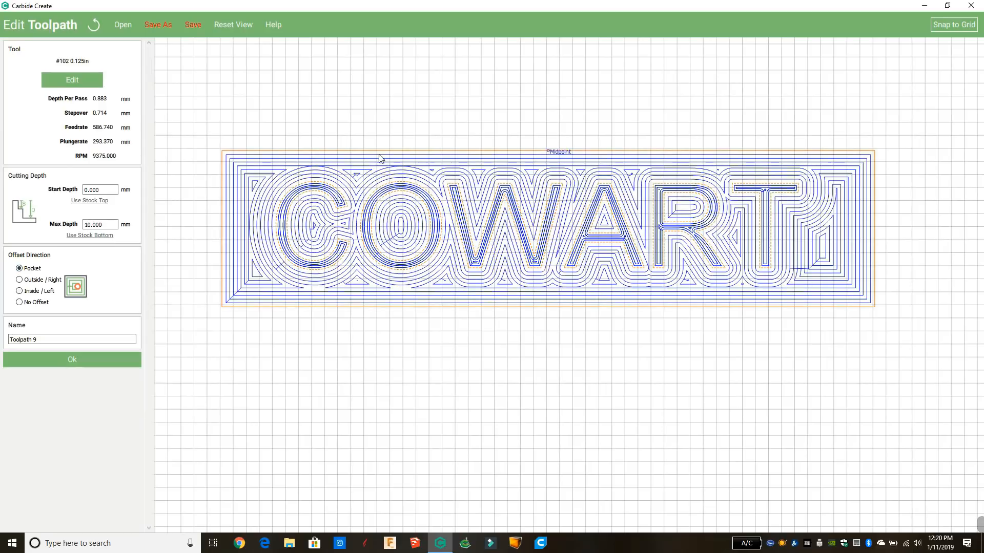
pyautogui.click(39, 361)
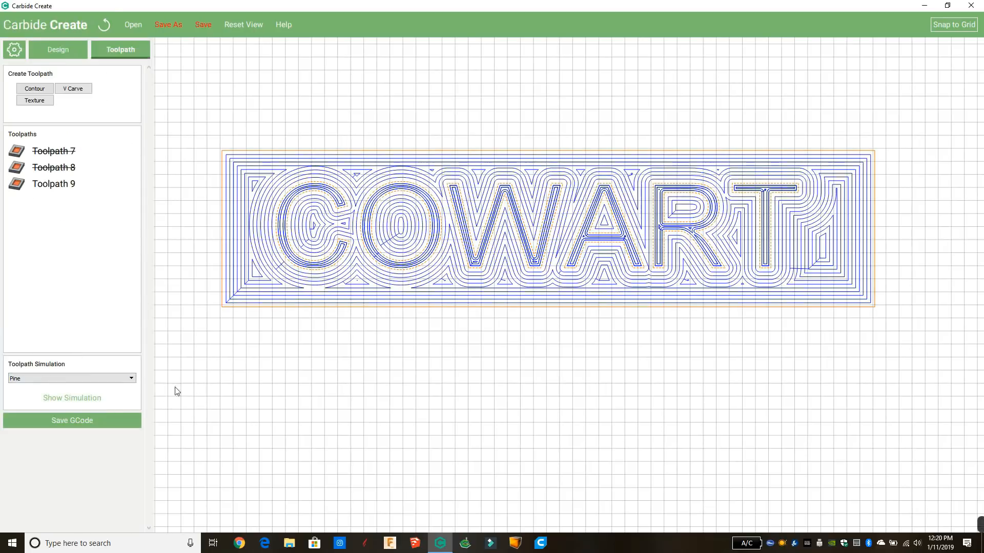
# Simulate the pocket toolpath and examine the raised lettering and pocket walls up close from several angles.
pyautogui.click(80, 400)
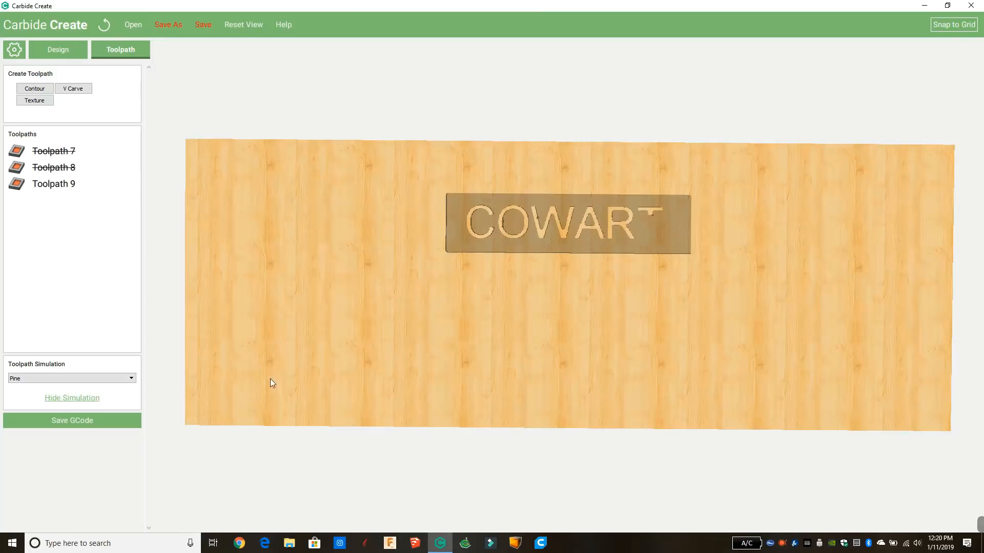
pyautogui.scroll(-2, 630, 295)
pyautogui.scroll(6, 643, 290)
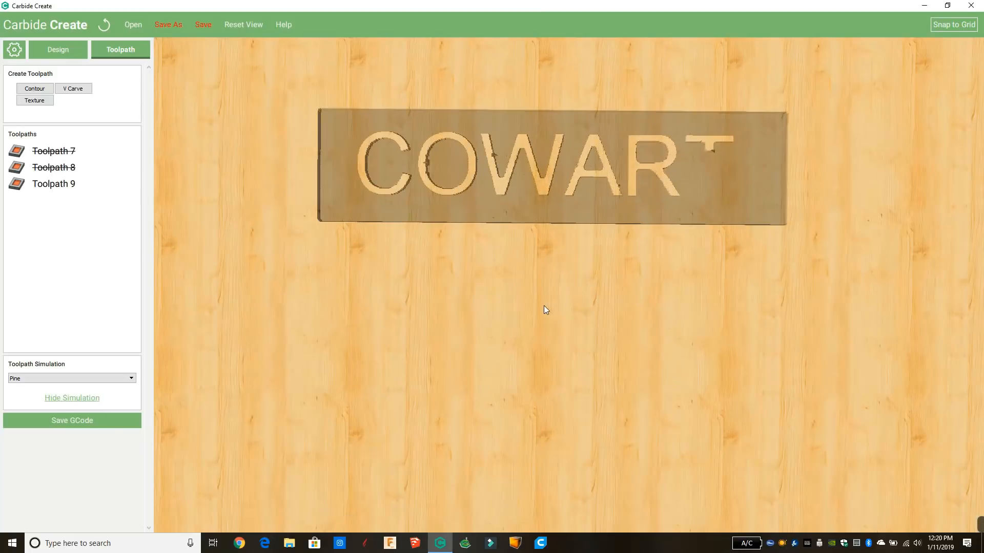
pyautogui.moveTo(537, 294); pyautogui.dragTo(681, 120)
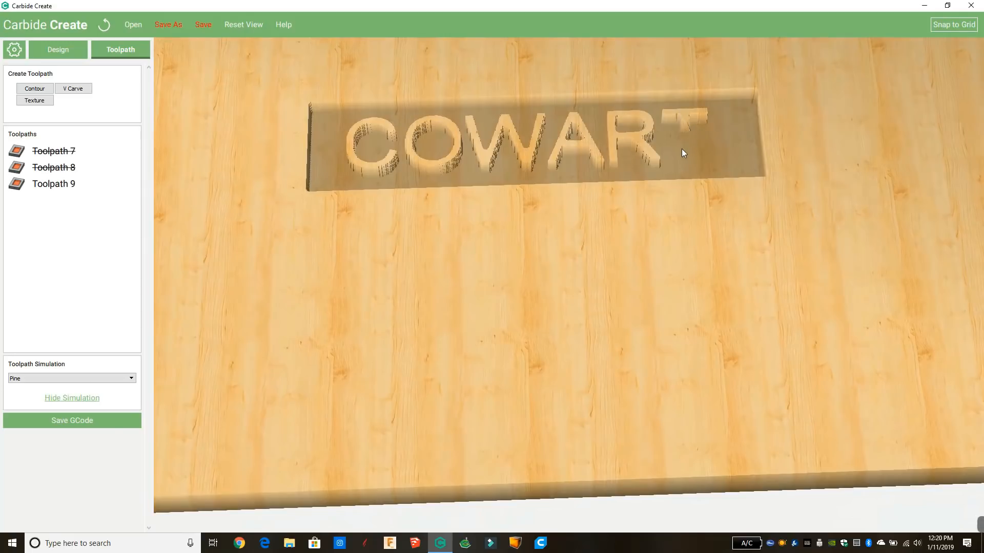
pyautogui.moveTo(688, 119); pyautogui.dragTo(775, 232)
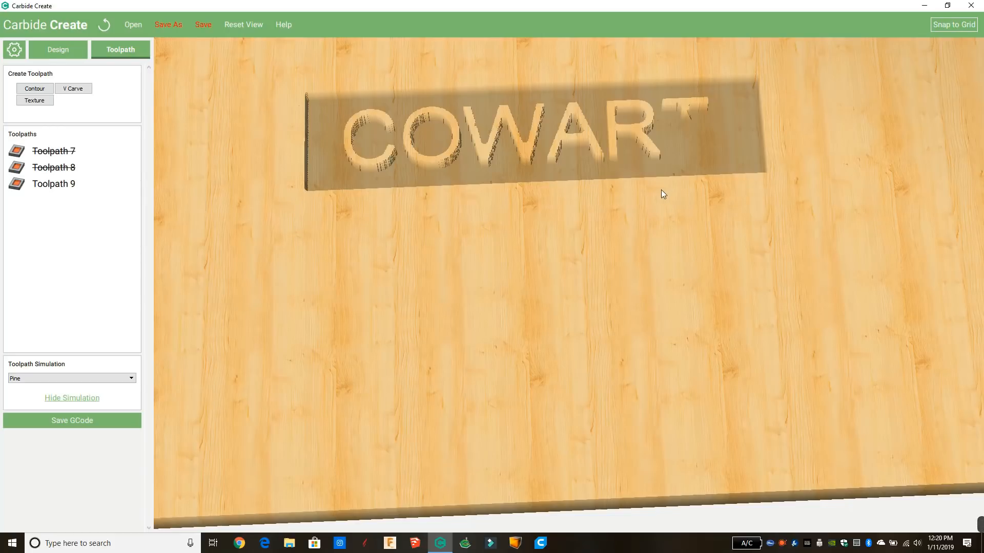
pyautogui.moveTo(797, 183); pyautogui.dragTo(665, 96)
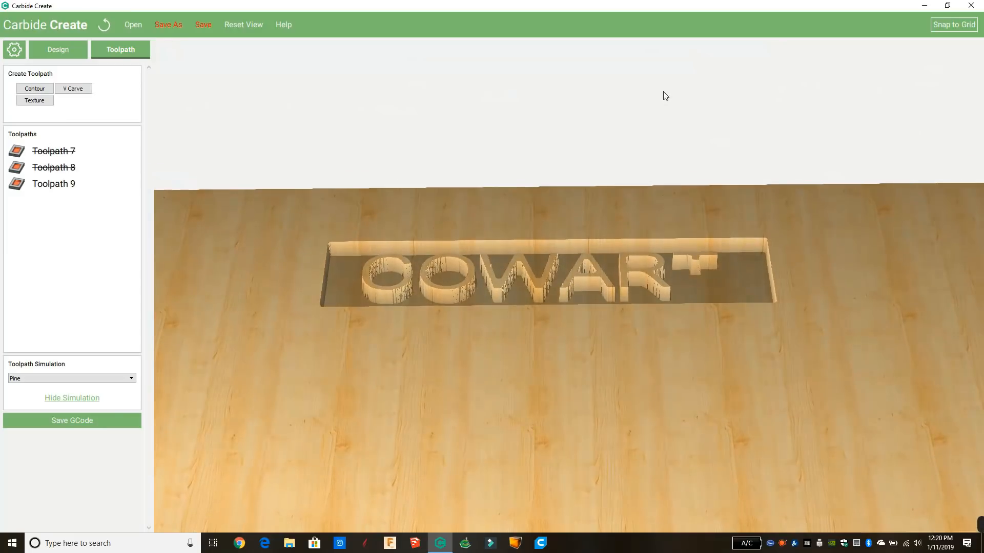
pyautogui.scroll(3, 654, 229)
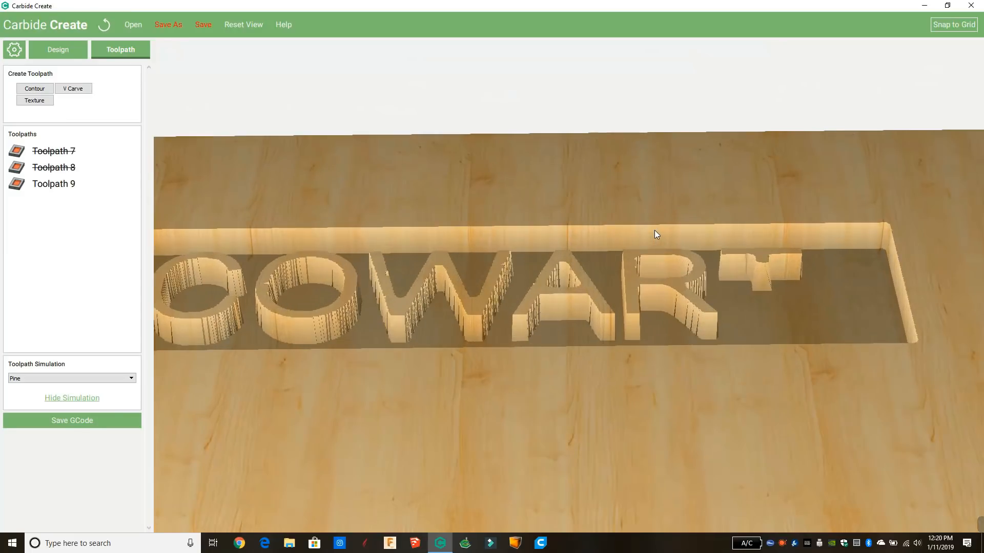
pyautogui.scroll(-1, 654, 230)
pyautogui.moveTo(575, 355); pyautogui.dragTo(579, 463)
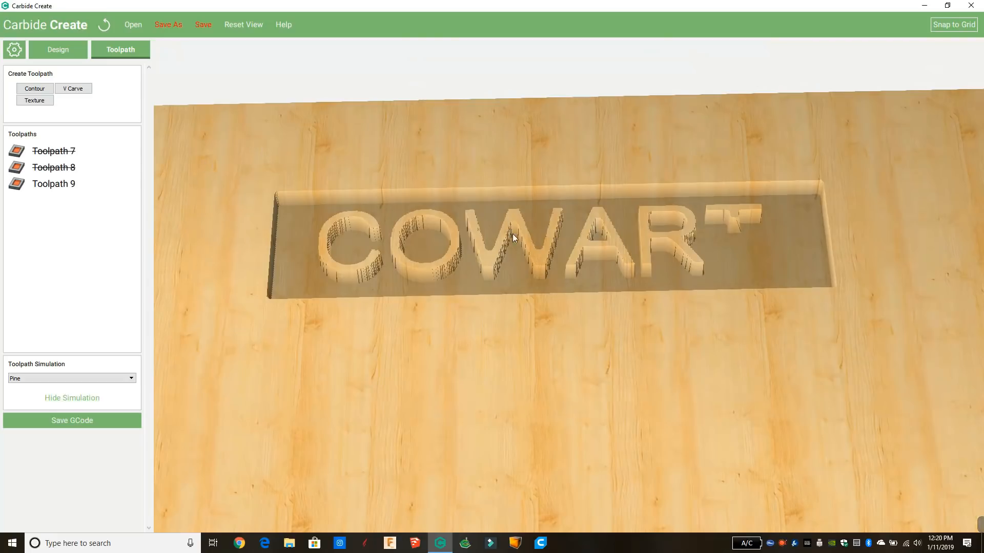
pyautogui.moveTo(512, 234); pyautogui.dragTo(449, 334)
pyautogui.moveTo(331, 275); pyautogui.dragTo(359, 78)
pyautogui.moveTo(398, 291); pyautogui.dragTo(374, 380)
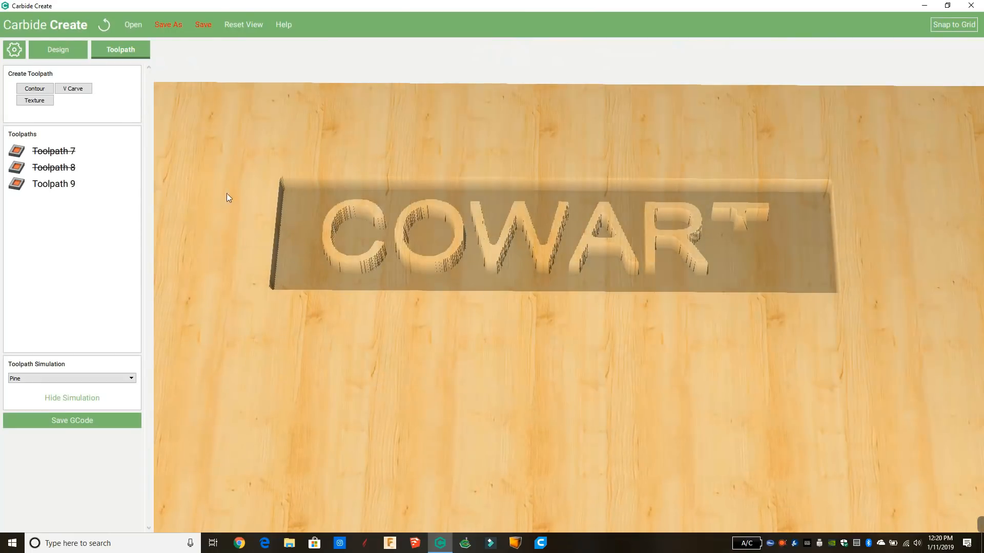
pyautogui.moveTo(615, 198); pyautogui.dragTo(613, 374)
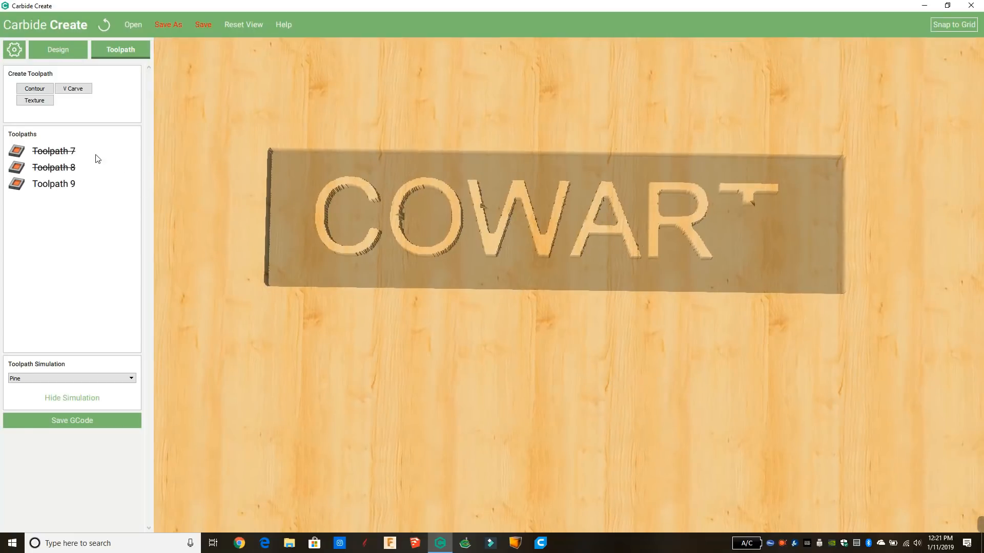
# Delete Toolpath 7, Toolpath 8 and Toolpath 9.
pyautogui.rightClick(66, 151)
pyautogui.rightClick(65, 149)
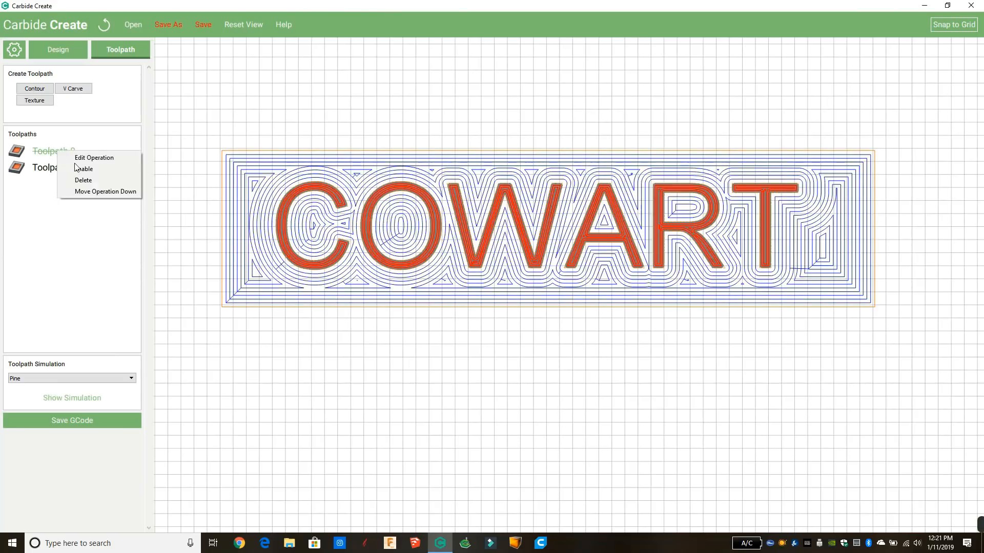
pyautogui.click(91, 180)
pyautogui.rightClick(51, 154)
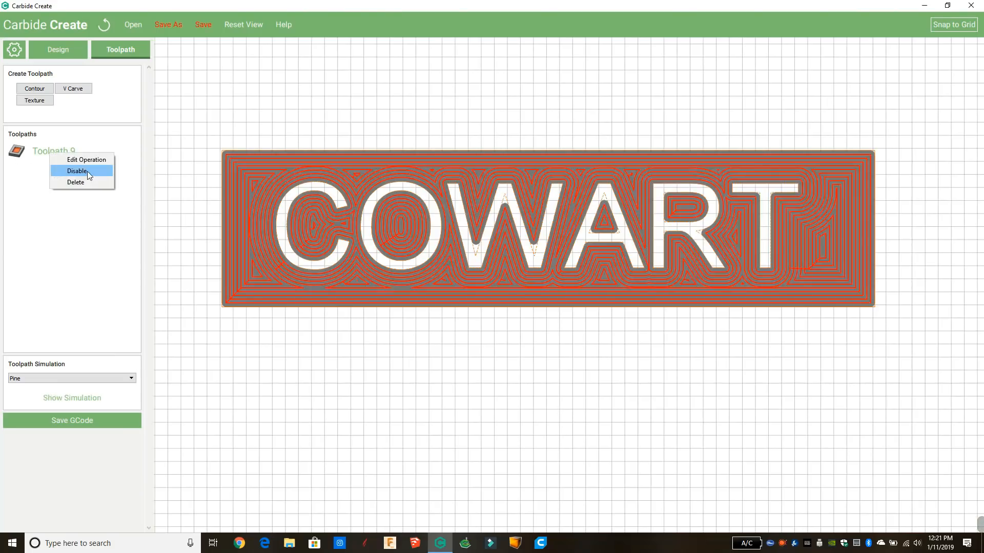
pyautogui.click(90, 182)
# Try to delete the lettering together with its rectangular frame, and undo that deletion.
pyautogui.scroll(-5, 304, 188)
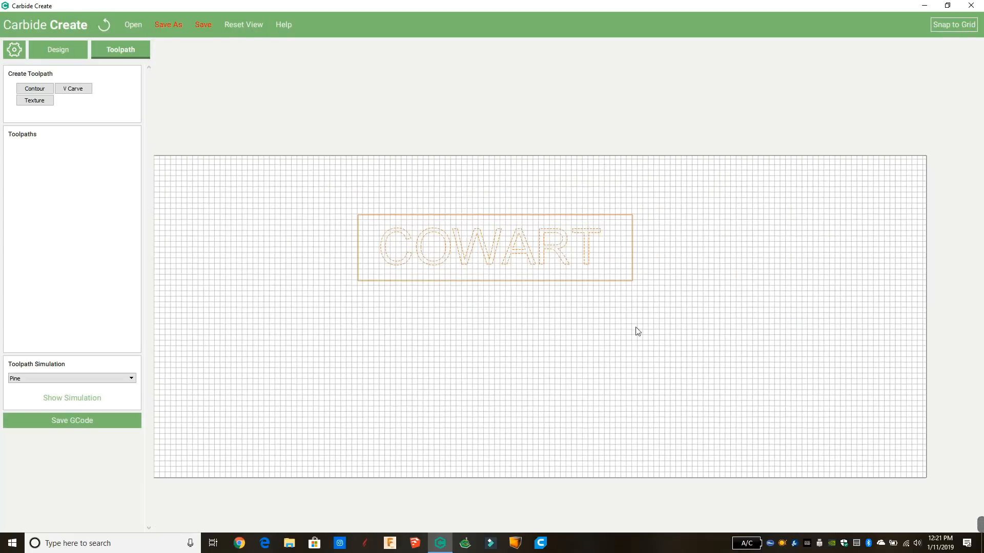
pyautogui.moveTo(514, 348); pyautogui.dragTo(601, 304, button='middle')
pyautogui.click(83, 50)
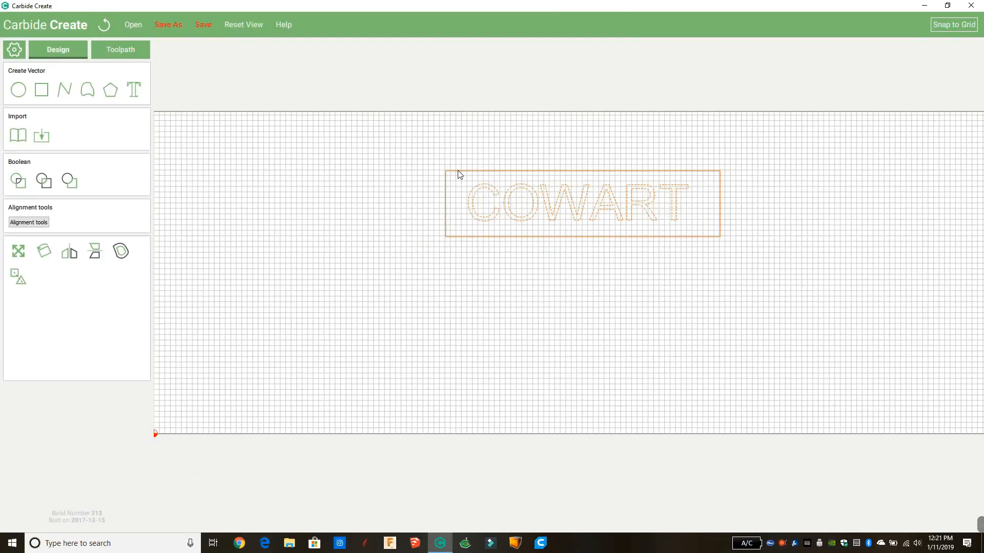
pyautogui.press('Delete')
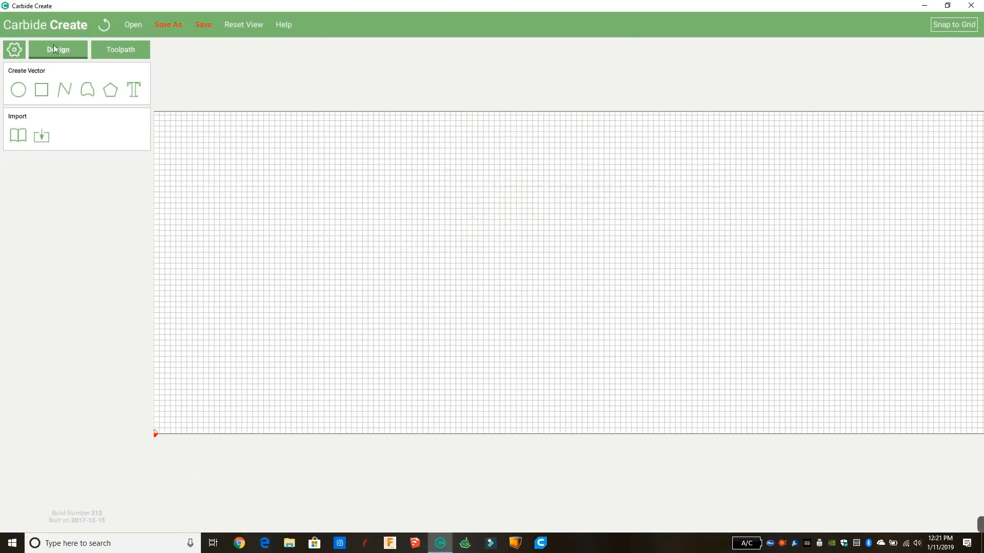
pyautogui.click(105, 26)
# Delete only the 250 by 60 mm rectangle framing the lettering.
pyautogui.click(453, 299)
pyautogui.doubleClick(480, 236)
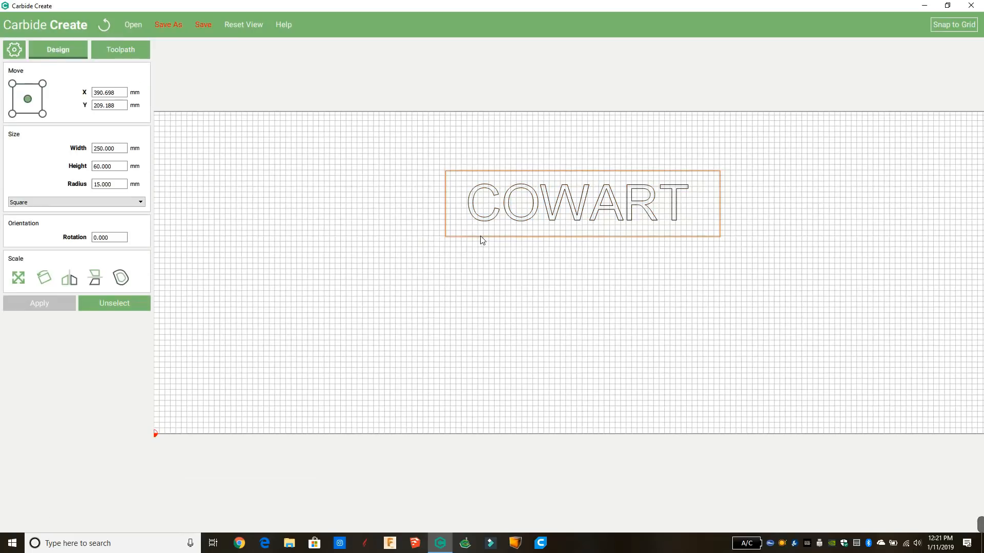
pyautogui.press('Delete')
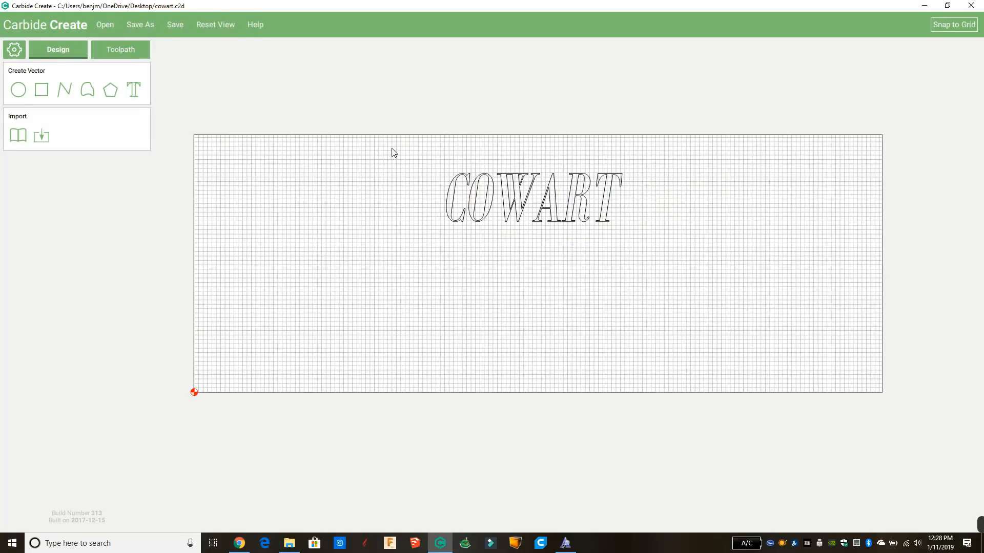
# Select the italic lettering and try the fonts Bodoni MT - Condensed Bold and Bodoni MT - Black on it.
pyautogui.moveTo(394, 153); pyautogui.dragTo(633, 264)
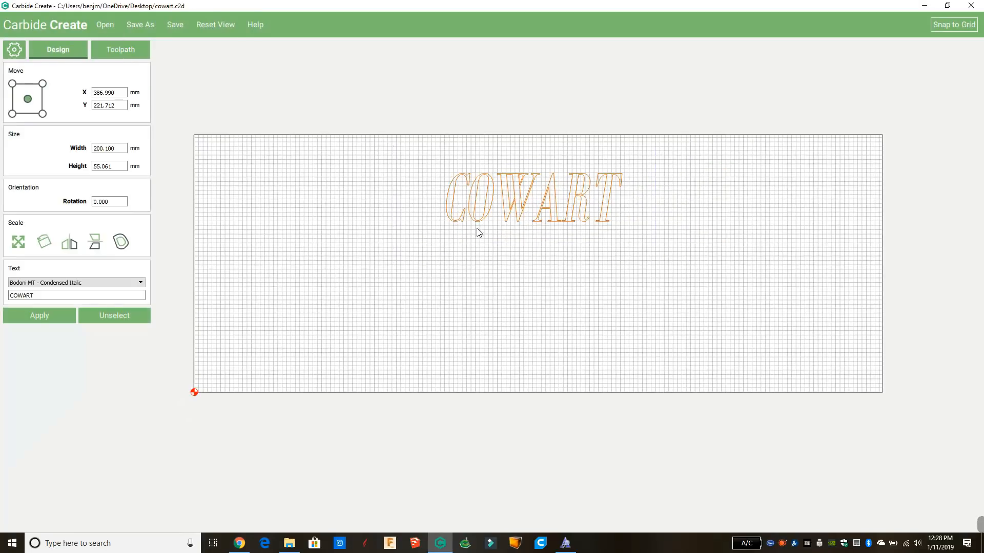
pyautogui.click(98, 283)
pyautogui.scroll(-4, 83, 297)
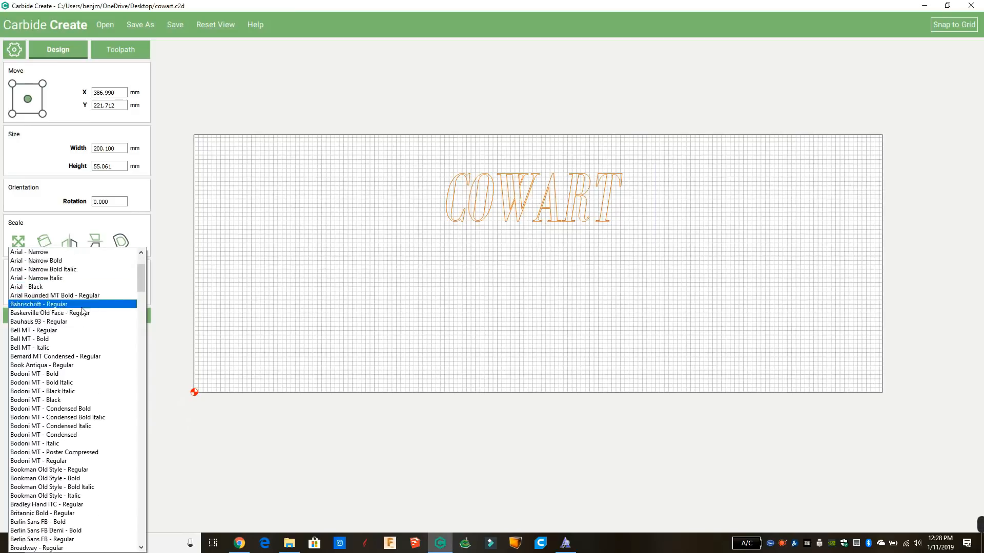
pyautogui.scroll(-2, 82, 311)
pyautogui.click(64, 345)
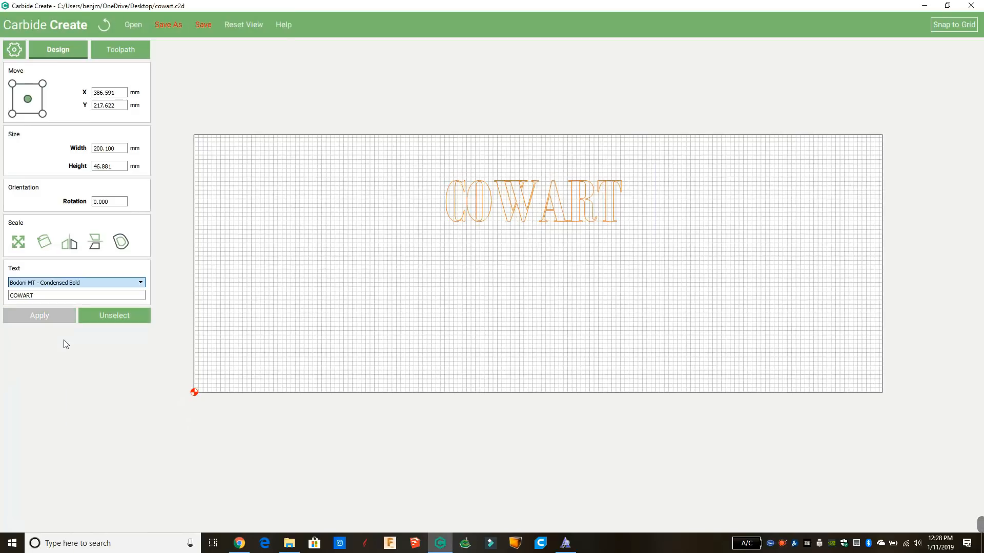
pyautogui.click(85, 285)
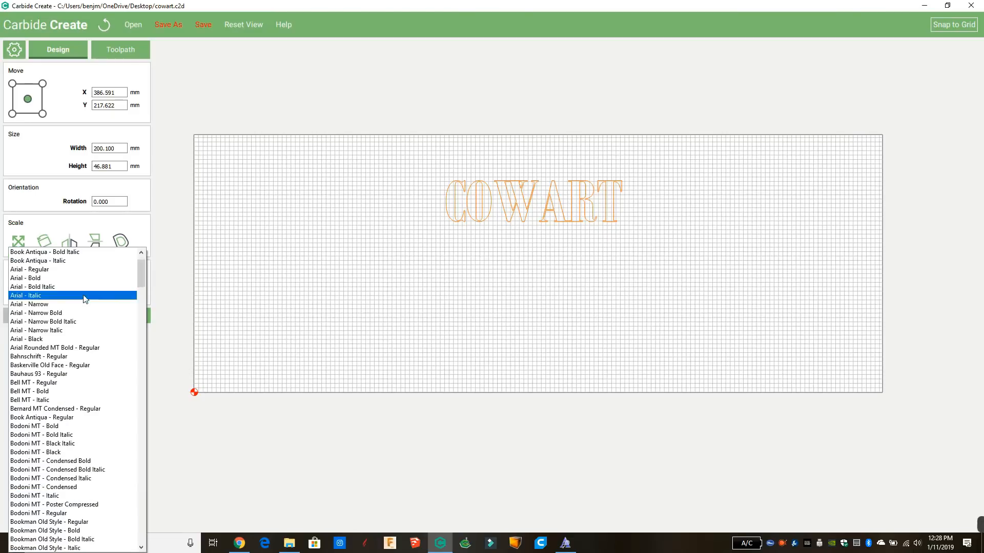
pyautogui.scroll(-2, 84, 415)
pyautogui.click(79, 420)
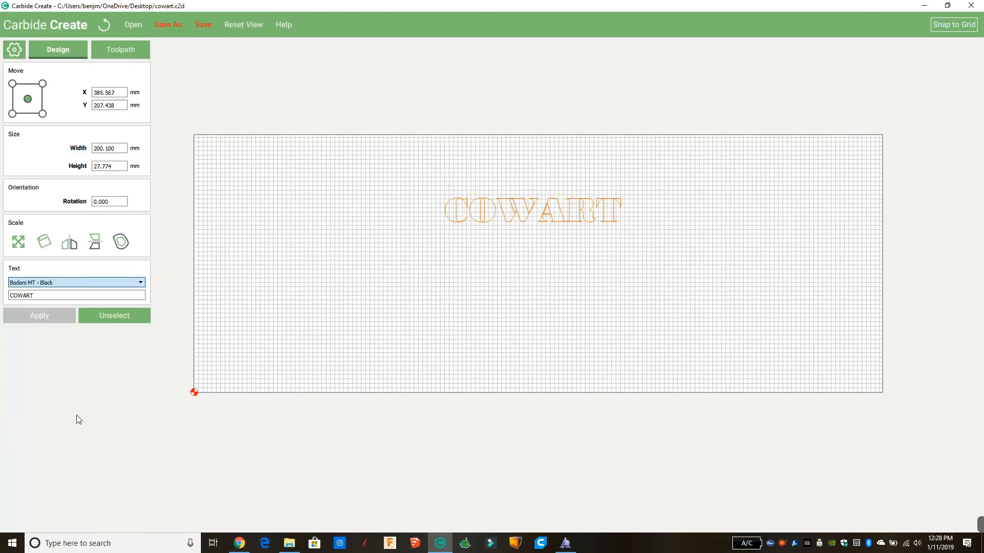
# Set the lettering's font to Bookman Old Style - Regular and clear the selection.
pyautogui.click(85, 284)
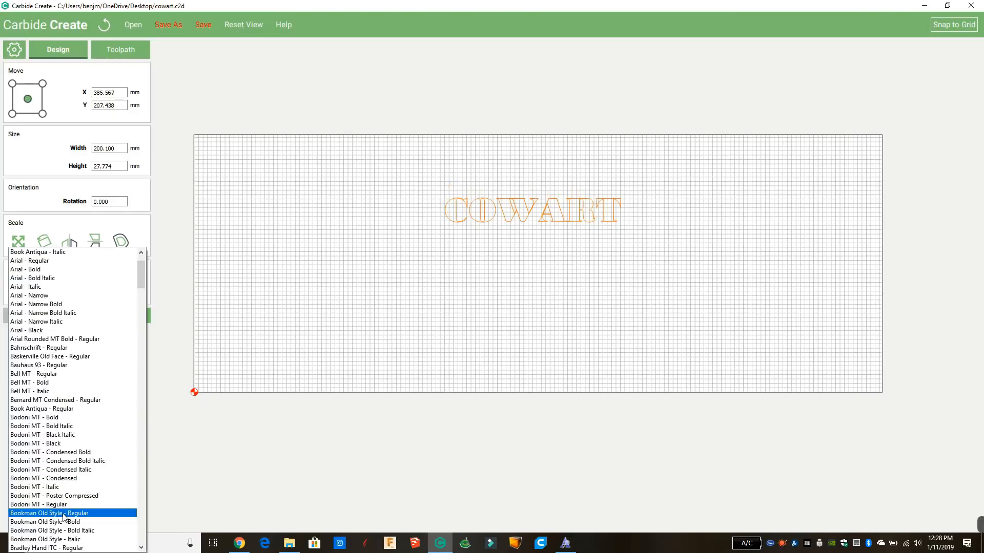
pyautogui.click(63, 513)
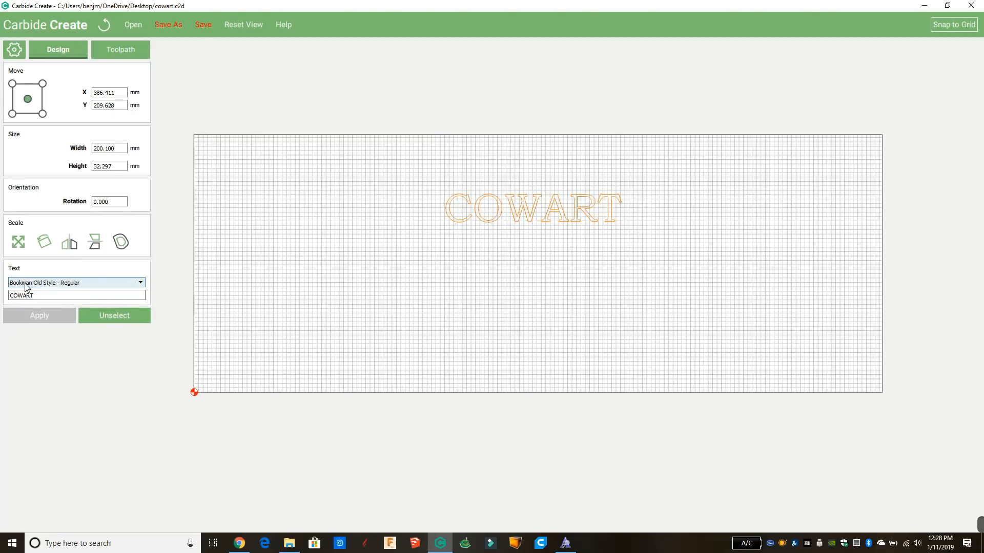
pyautogui.click(69, 283)
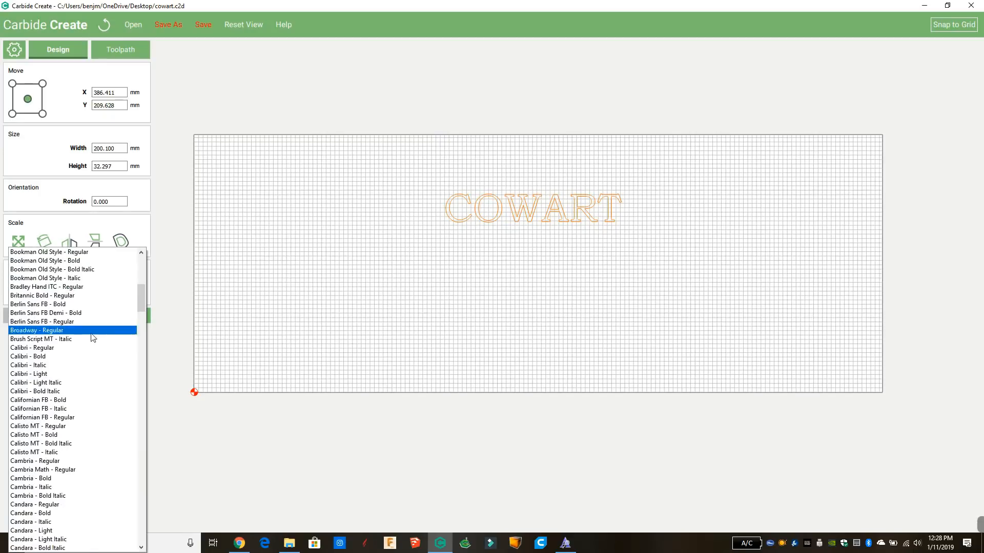
pyautogui.click(197, 270)
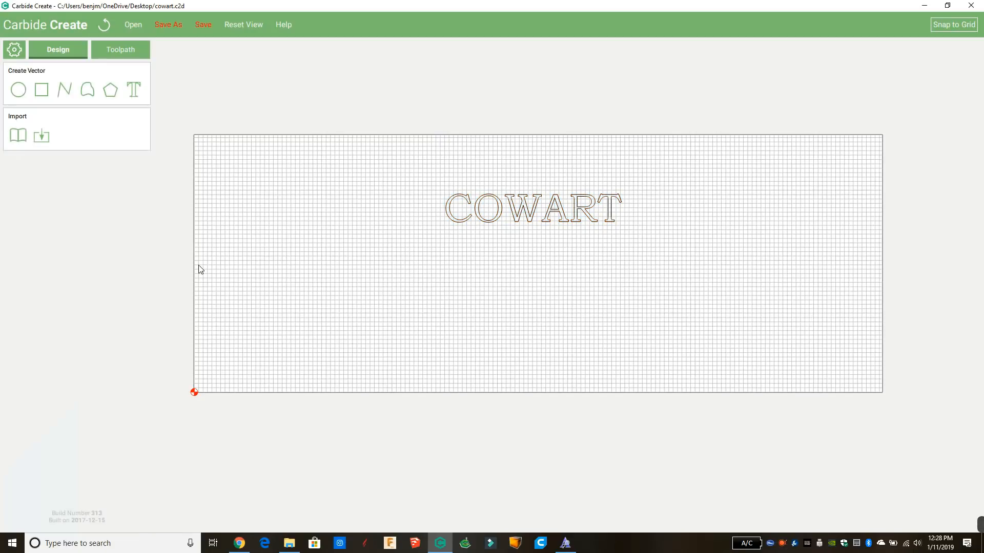
# Set the lettering's width to 300 mm, move its centre to about X 371 mm, Y 224 mm, and clear the selection.
pyautogui.scroll(-2, 300, 214)
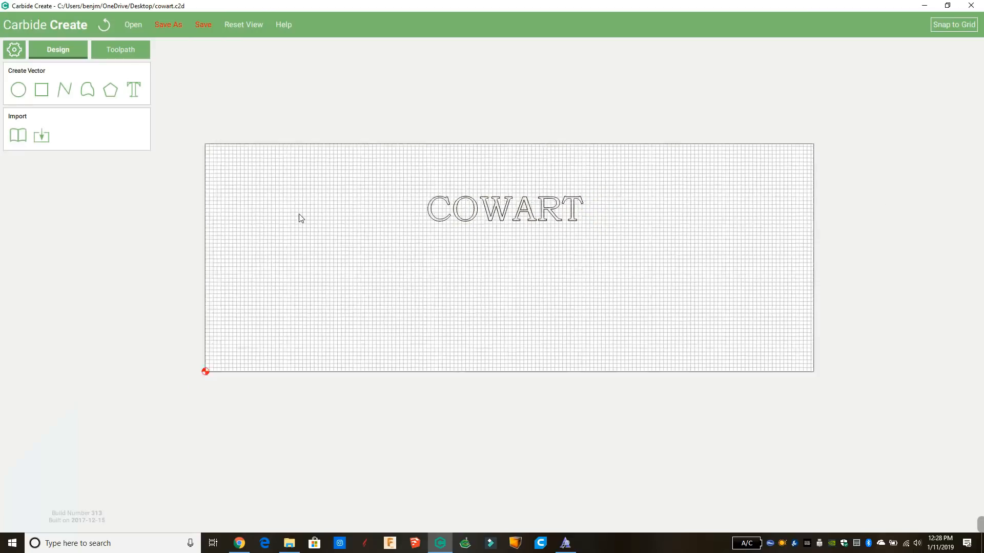
pyautogui.scroll(2, 324, 217)
pyautogui.moveTo(401, 155); pyautogui.dragTo(706, 276)
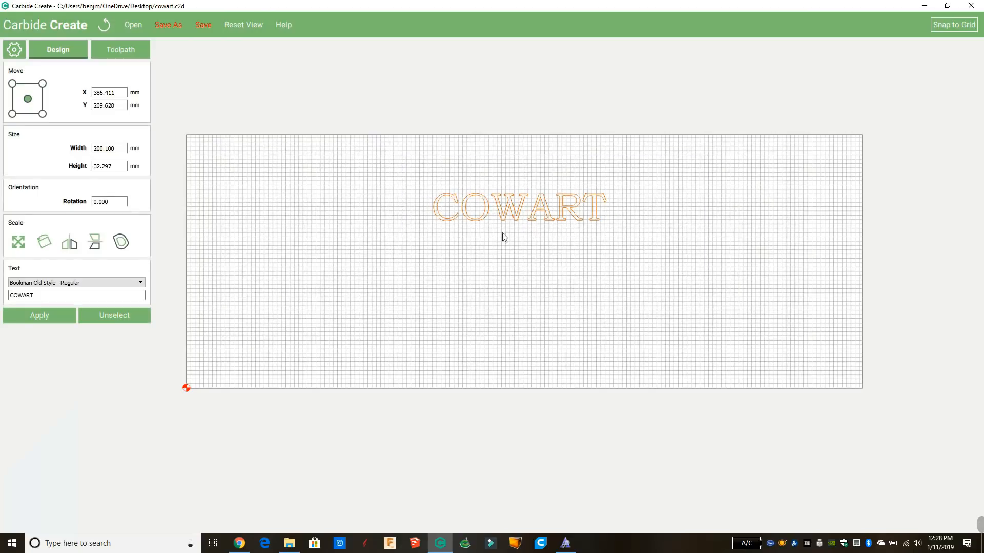
pyautogui.moveTo(125, 151); pyautogui.dragTo(31, 141)
pyautogui.write('300')
pyautogui.click(44, 315)
pyautogui.moveTo(361, 157); pyautogui.dragTo(508, 196)
pyautogui.click(651, 282)
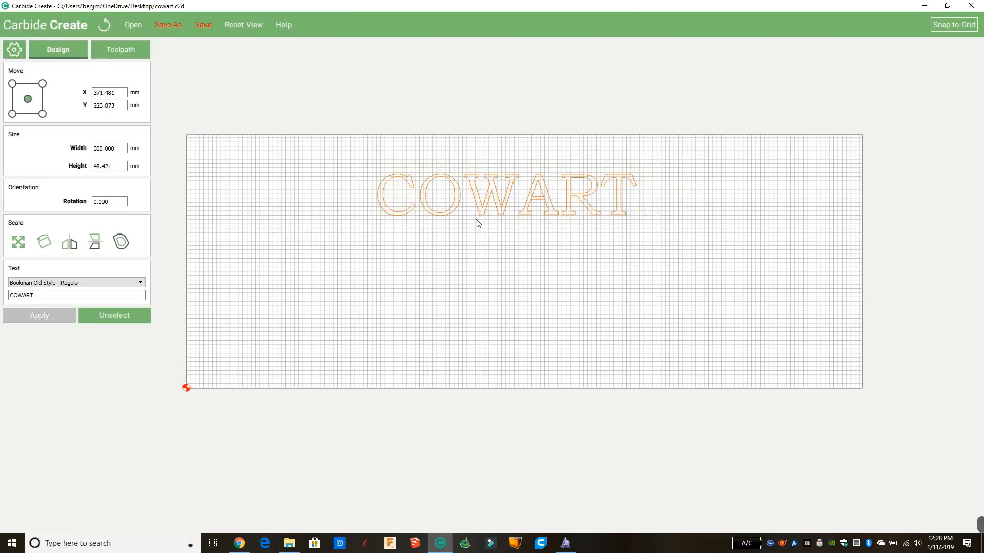
pyautogui.click(431, 282)
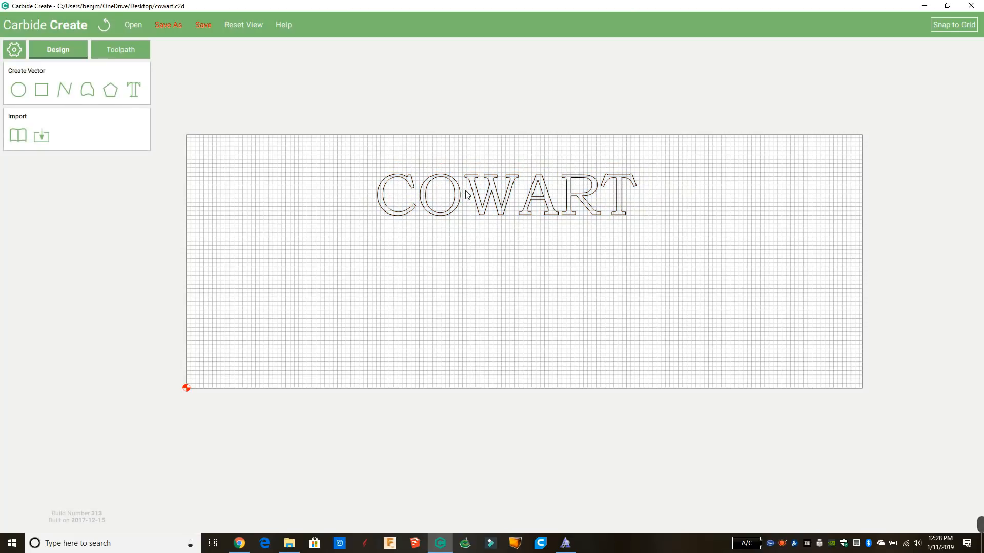
# Move the lettering's centre to about X 387 mm, Y 224 mm, and draw a rectangle about 110 by 10 mm below it.
pyautogui.moveTo(464, 190); pyautogui.dragTo(481, 193)
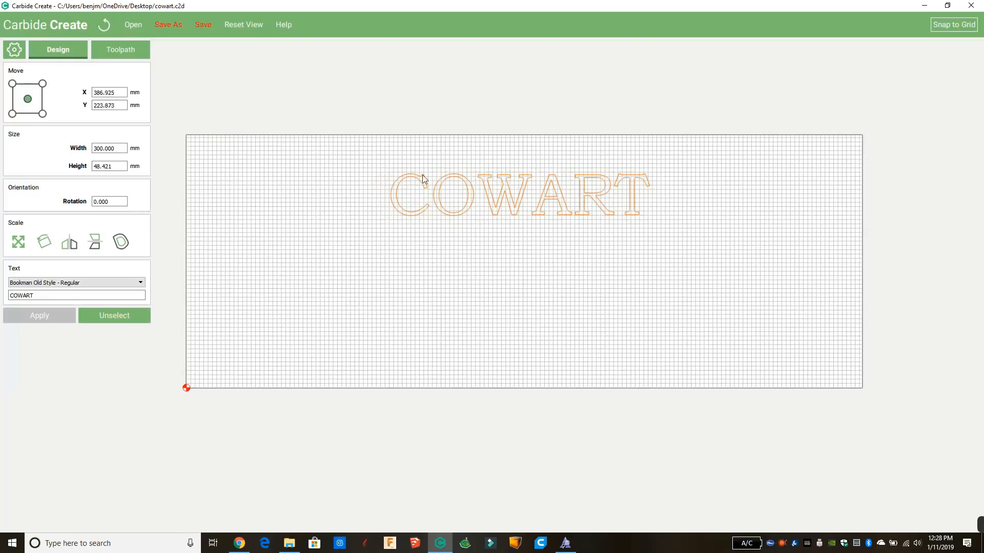
pyautogui.click(739, 262)
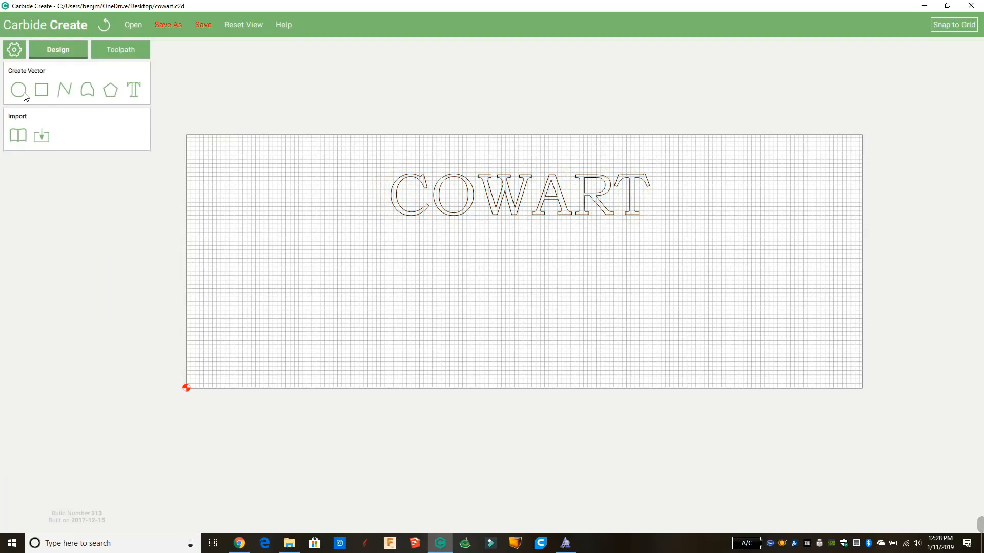
pyautogui.click(38, 97)
pyautogui.click(539, 285)
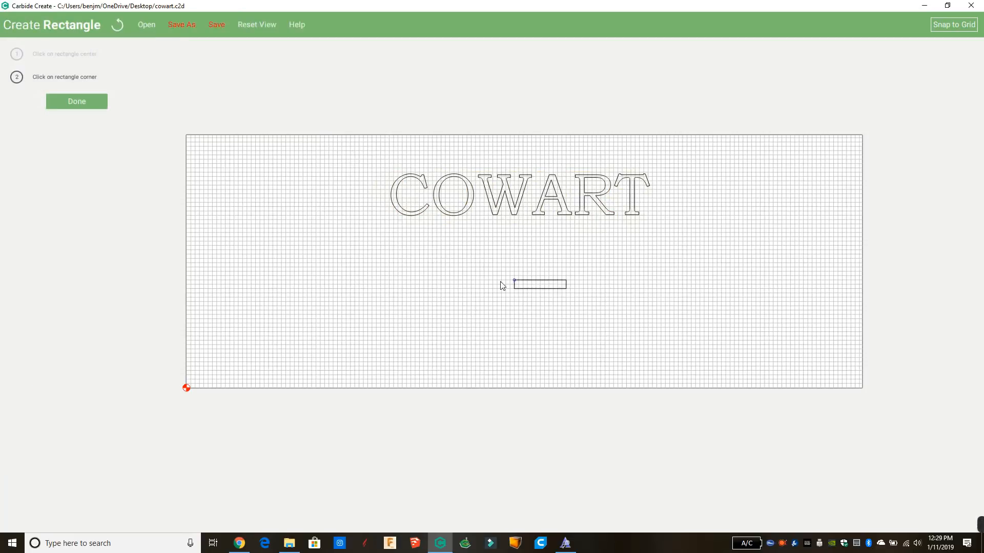
pyautogui.click(493, 284)
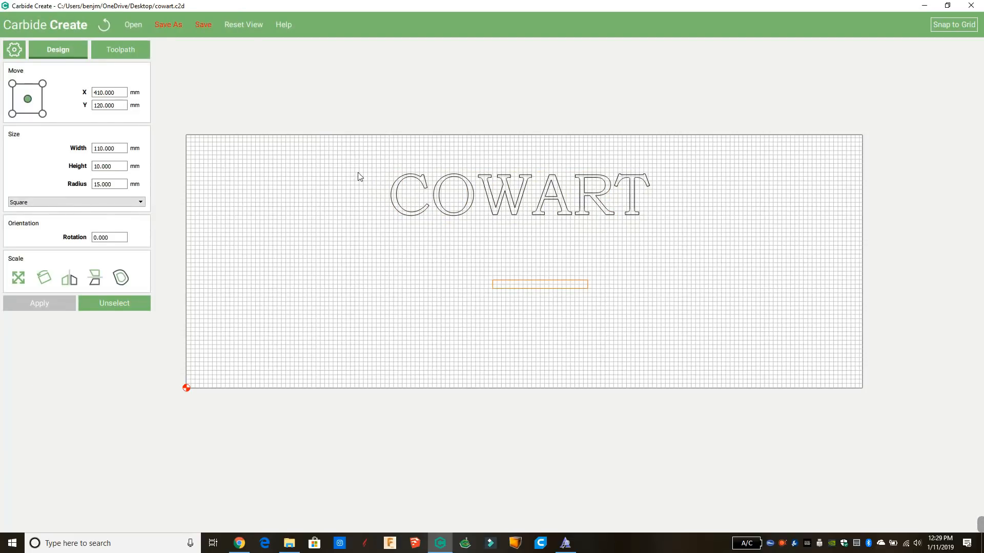
# Select the lettering and the rectangle together and align their centres horizontally to the stock.
pyautogui.click(382, 152)
pyautogui.moveTo(381, 152); pyautogui.dragTo(748, 352)
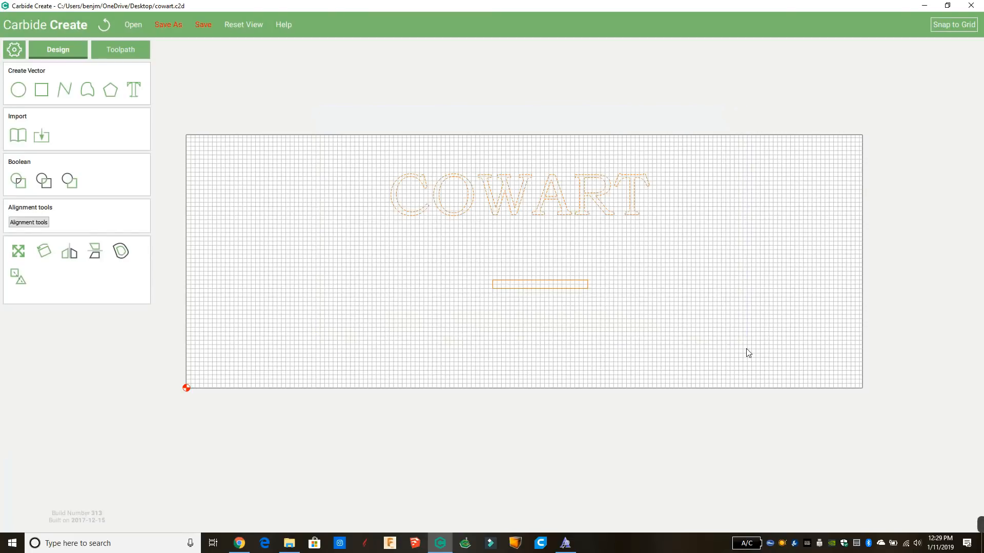
pyautogui.click(28, 222)
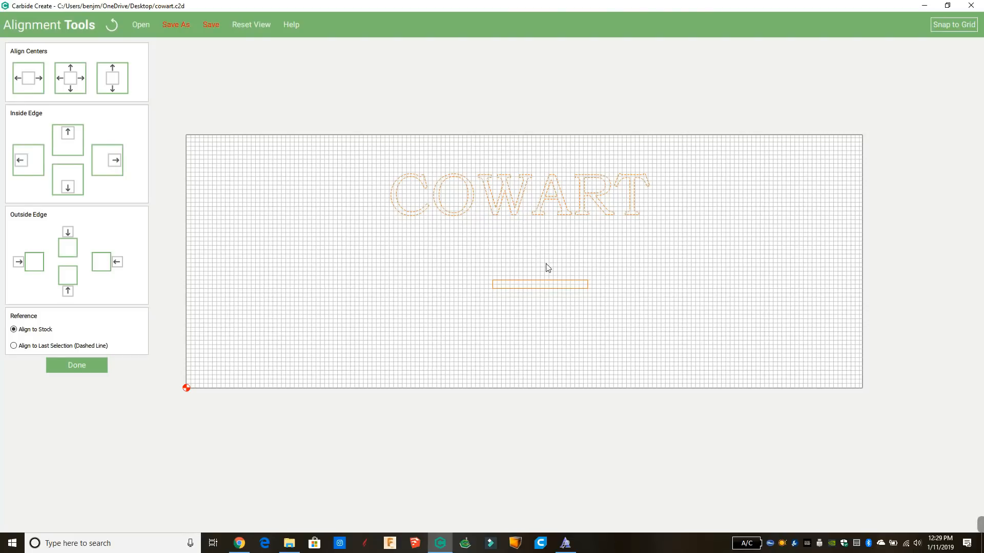
pyautogui.click(32, 83)
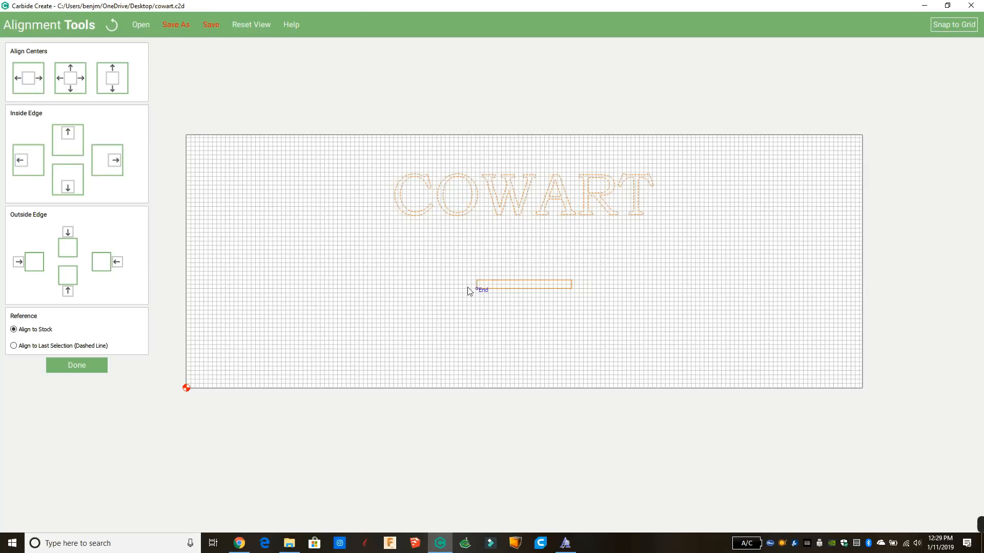
pyautogui.click(79, 371)
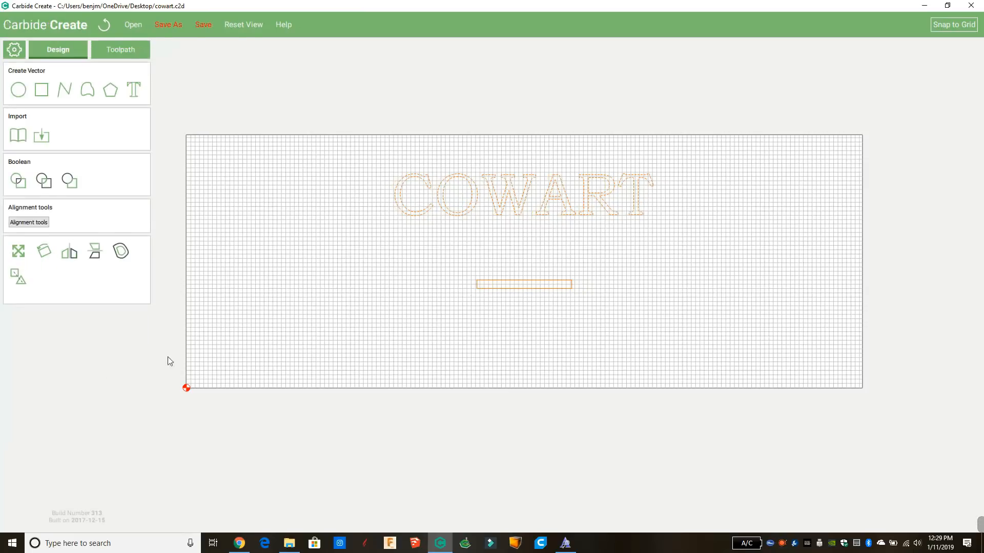
# Delete only the 110 by 10 mm rectangle below the lettering and save the file.
pyautogui.click(452, 257)
pyautogui.click(516, 288)
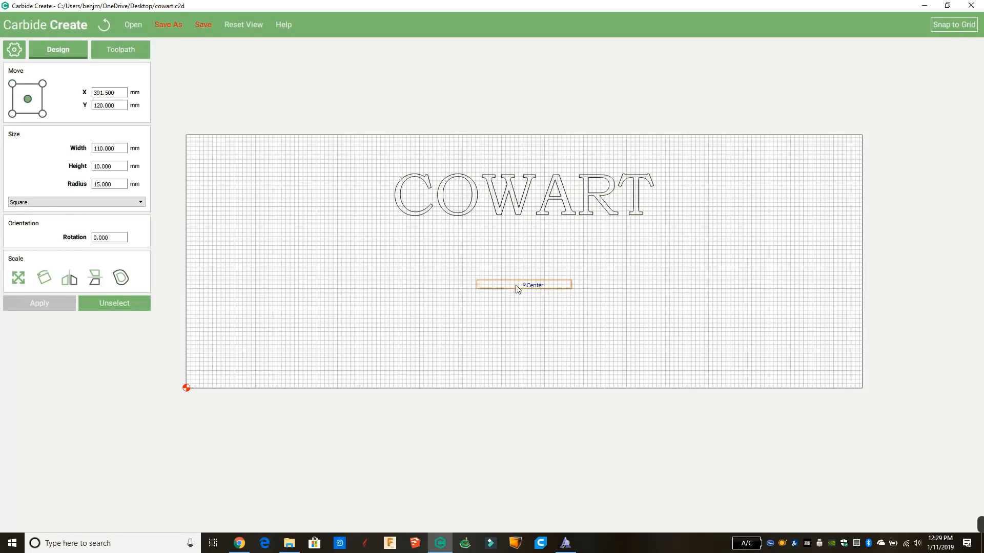
pyautogui.click(517, 289)
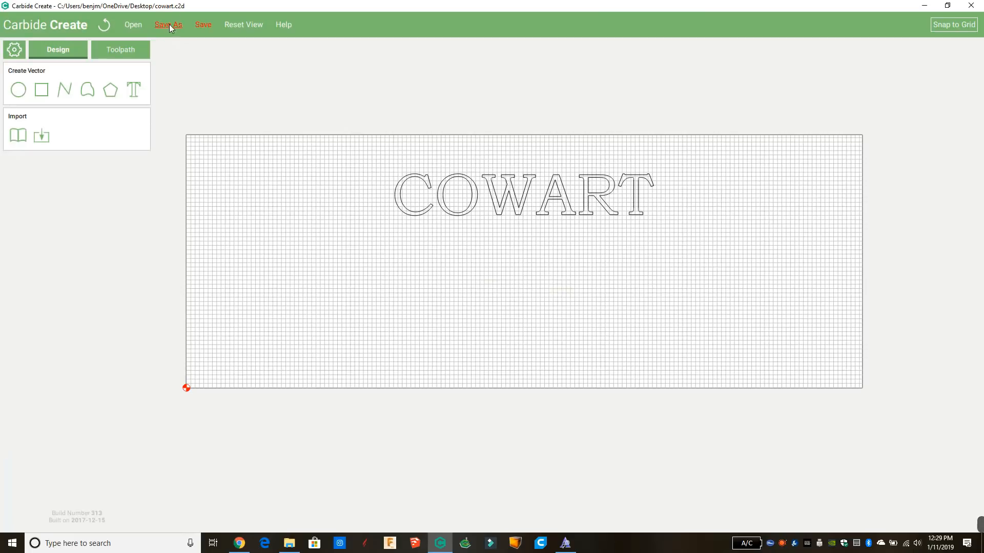
pyautogui.click(201, 26)
# Add a text line with the four family members' first names and move its centre to about X 396 mm, Y 96 mm.
pyautogui.click(133, 89)
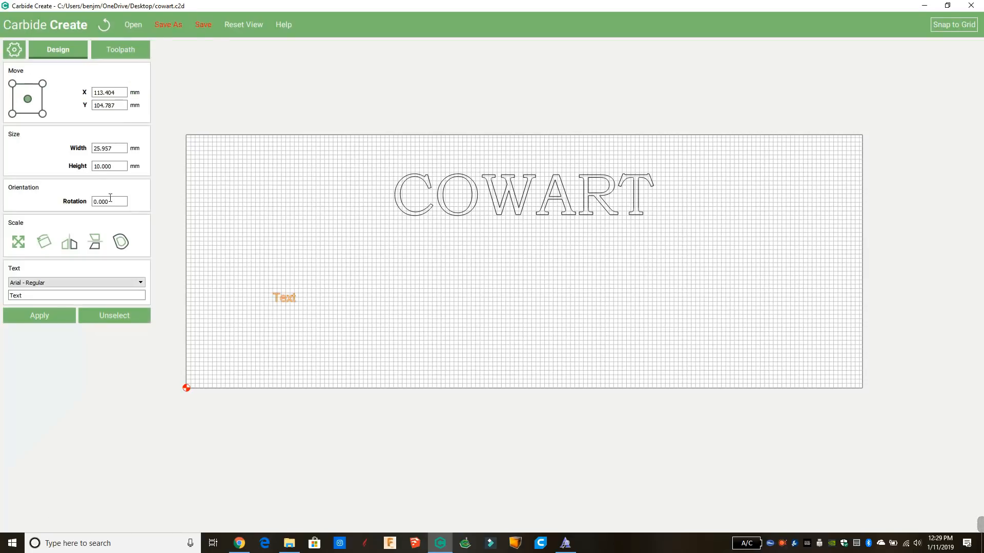
pyautogui.moveTo(71, 296); pyautogui.dragTo(2, 297)
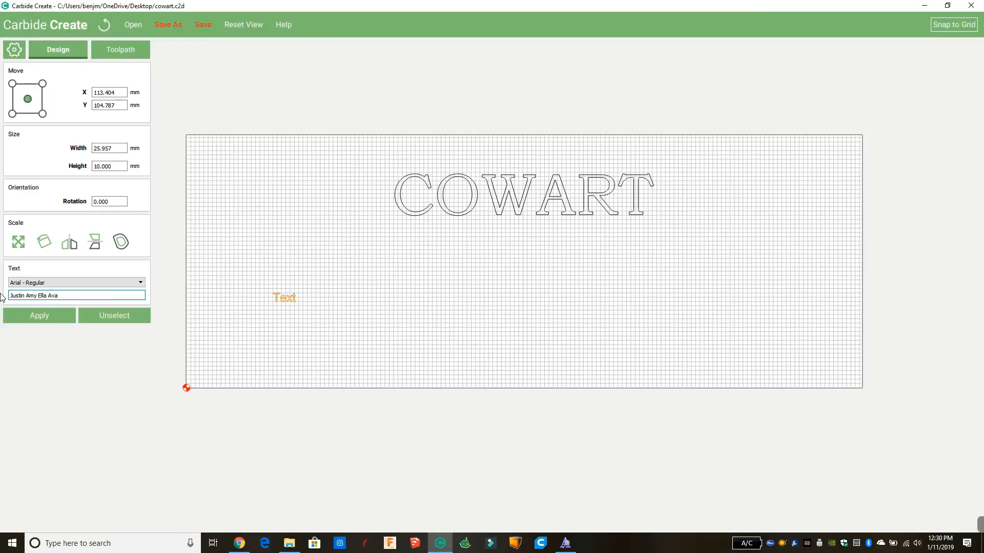
pyautogui.click(40, 316)
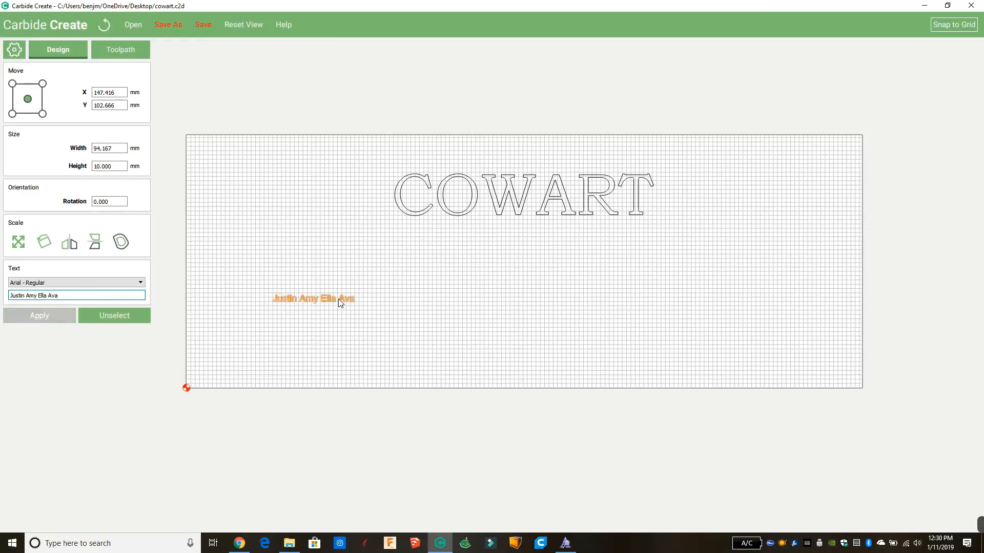
pyautogui.moveTo(345, 302); pyautogui.dragTo(555, 308)
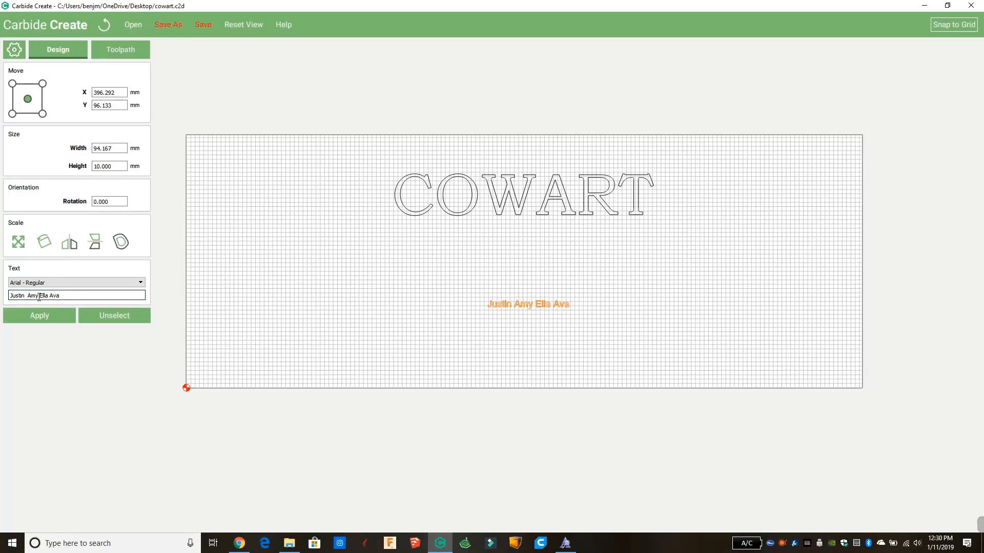
# Widen the gaps between the first names with extra spaces and set their font to Bookman Old Style - Italic, then clear the selection.
pyautogui.click(57, 318)
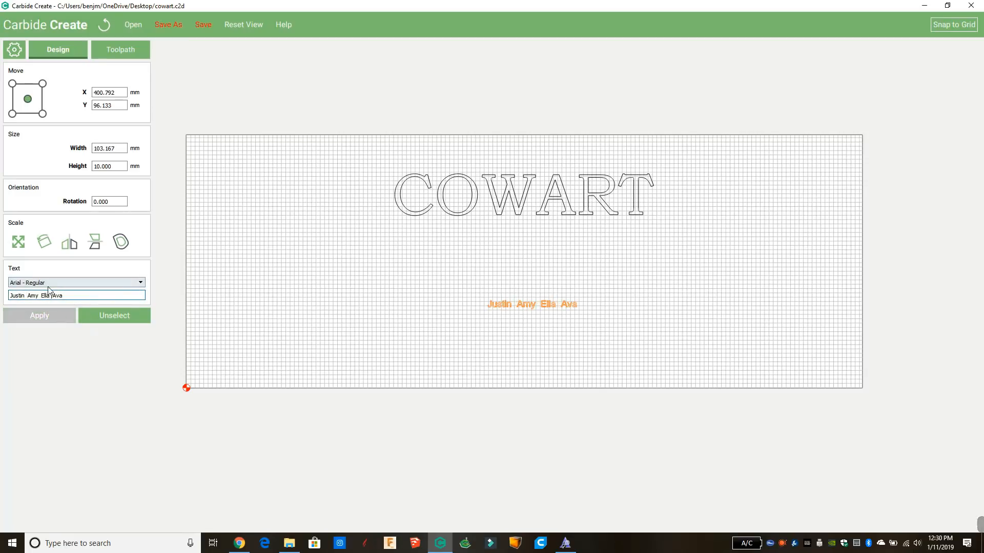
pyautogui.click(67, 282)
pyautogui.scroll(-2, 76, 305)
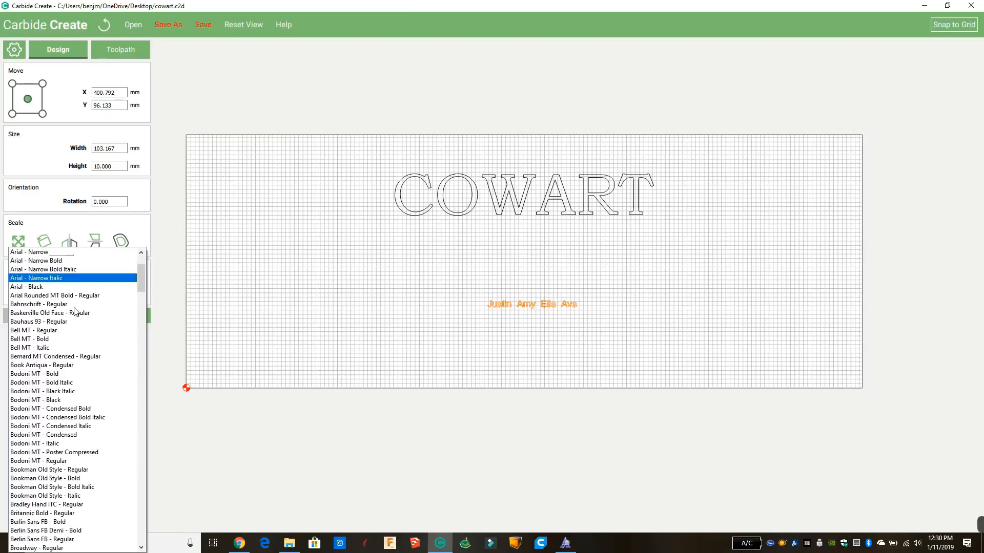
pyautogui.scroll(-2, 82, 389)
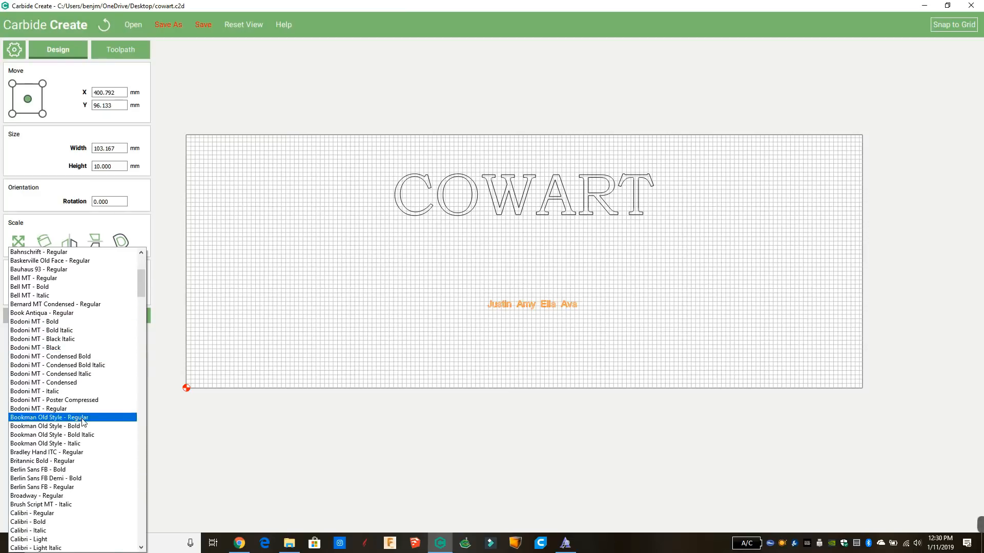
pyautogui.click(81, 443)
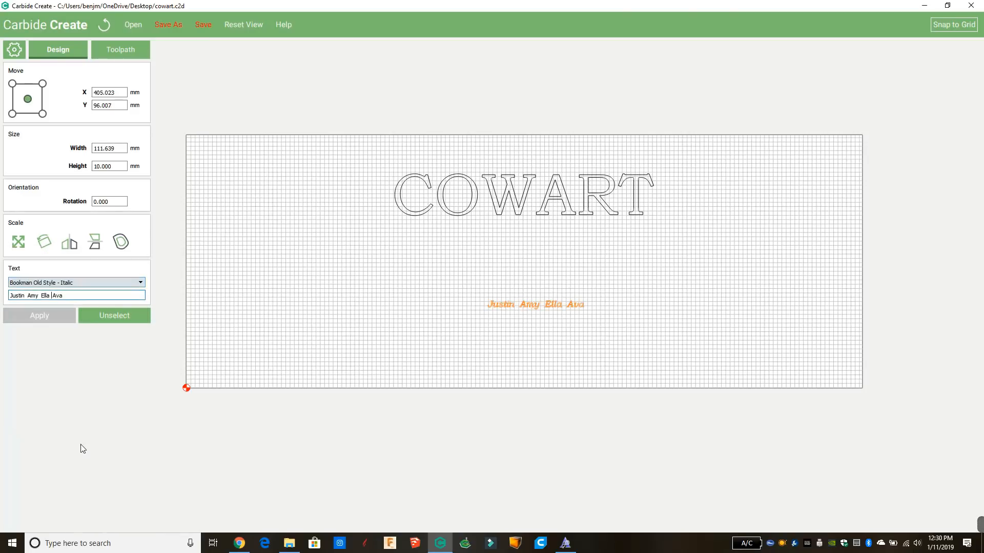
pyautogui.click(433, 310)
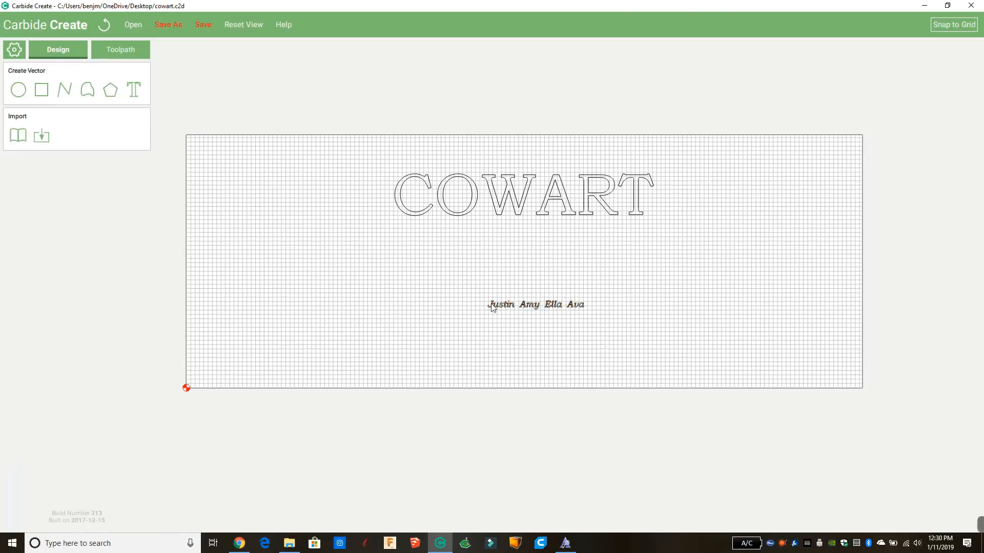
# Scale the first-names line by a factor of 2 and move its centre to about X 385 mm, Y 63 mm.
pyautogui.click(498, 305)
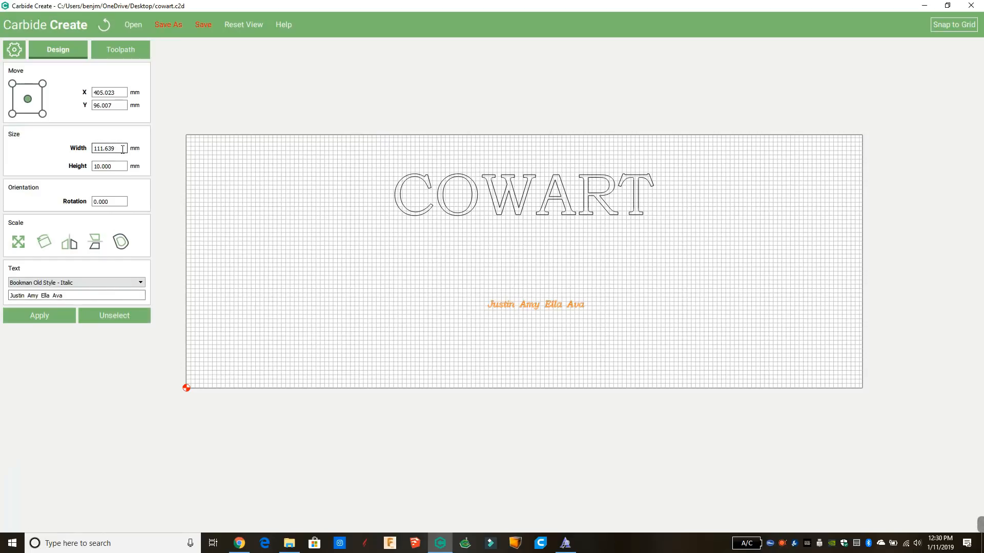
pyautogui.moveTo(122, 150); pyautogui.dragTo(42, 145)
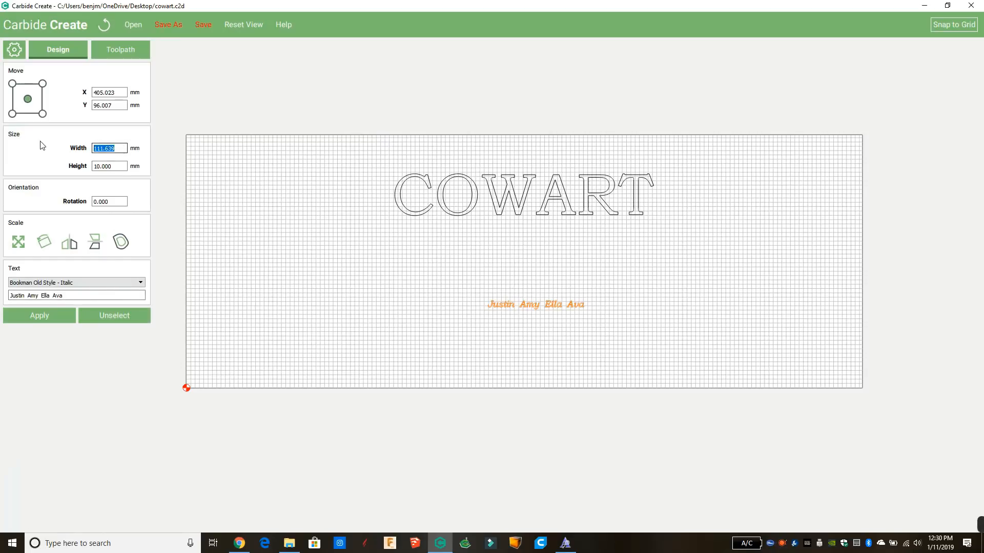
pyautogui.click(18, 242)
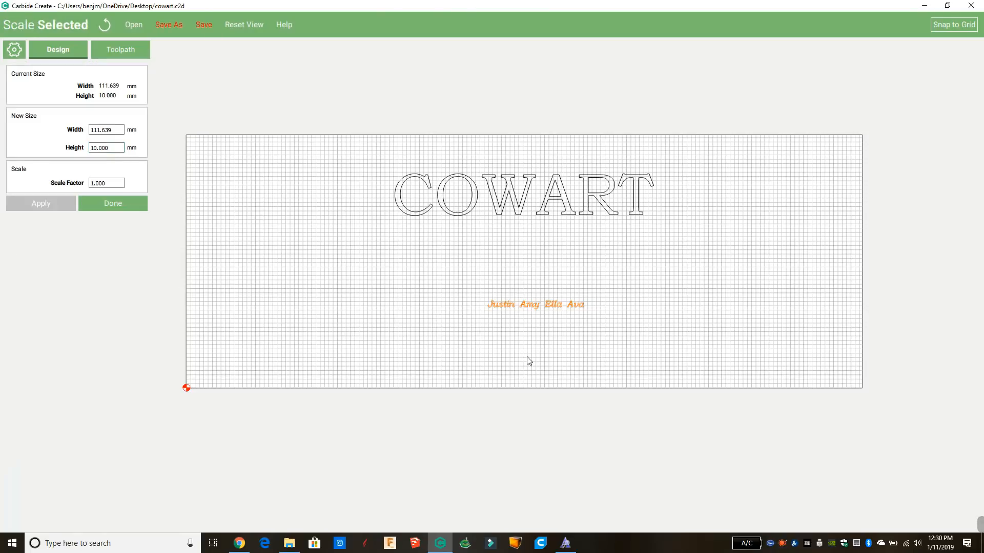
pyautogui.moveTo(104, 183); pyautogui.dragTo(24, 178)
pyautogui.write('2')
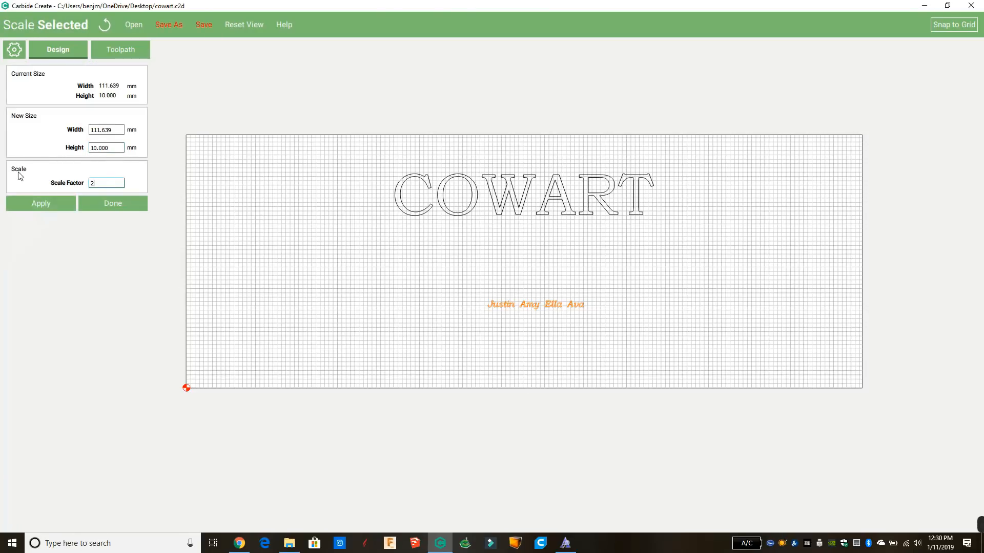
pyautogui.click(39, 203)
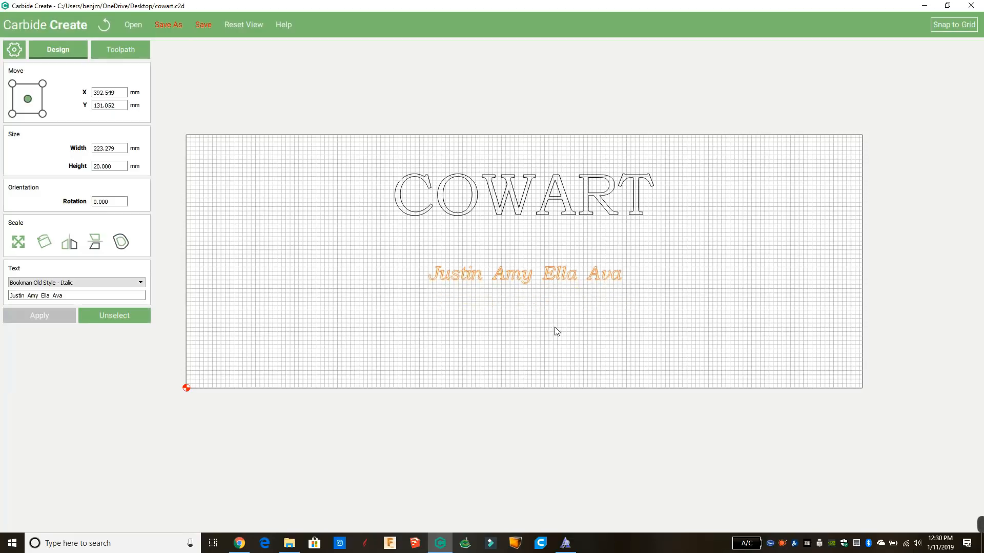
pyautogui.scroll(4, 556, 328)
pyautogui.scroll(-4, 557, 328)
pyautogui.moveTo(562, 280); pyautogui.dragTo(532, 334)
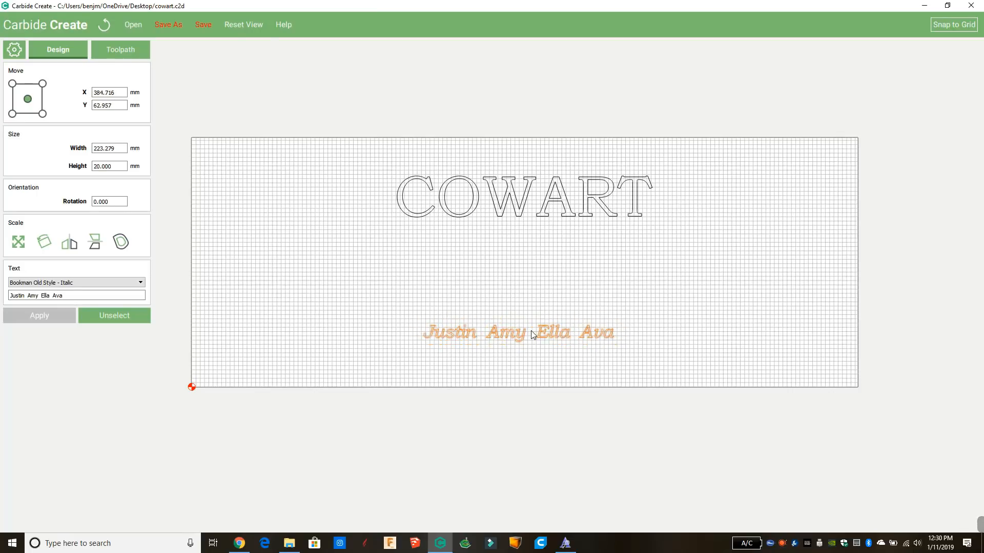
# Set the surname lettering's width to 400 mm and move its centre to about X 389 mm, Y 221 mm.
pyautogui.click(510, 200)
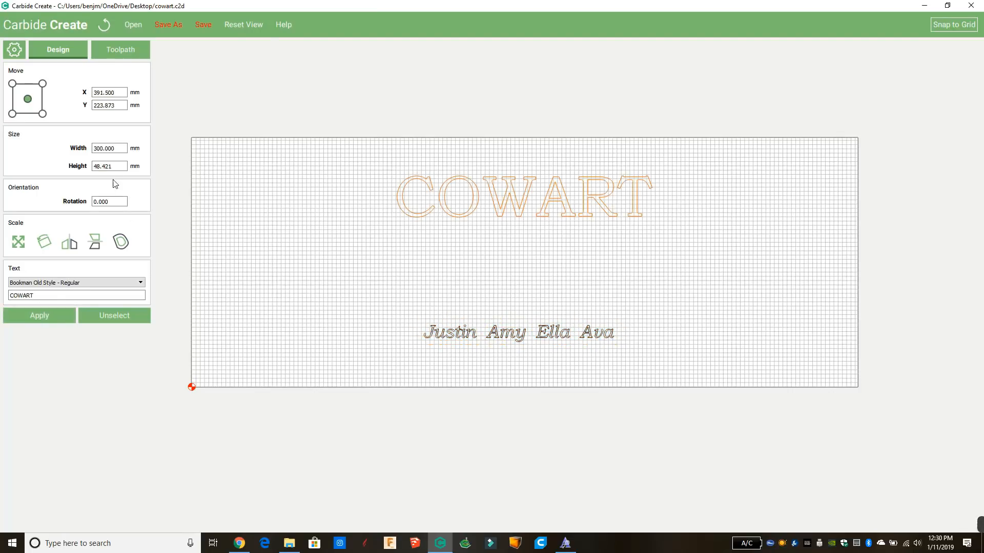
pyautogui.doubleClick(109, 148)
pyautogui.write('4')
pyautogui.click(53, 315)
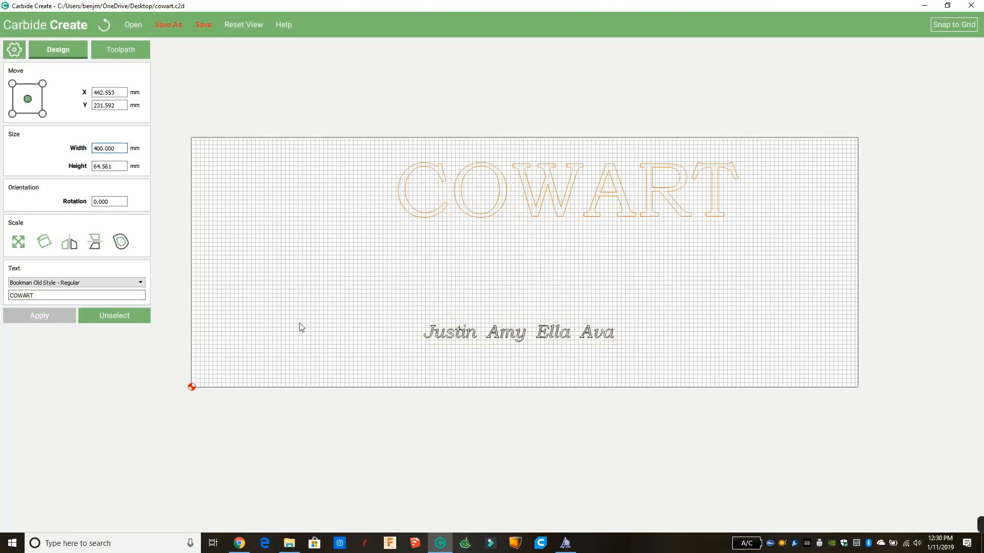
pyautogui.moveTo(597, 193); pyautogui.dragTo(552, 203)
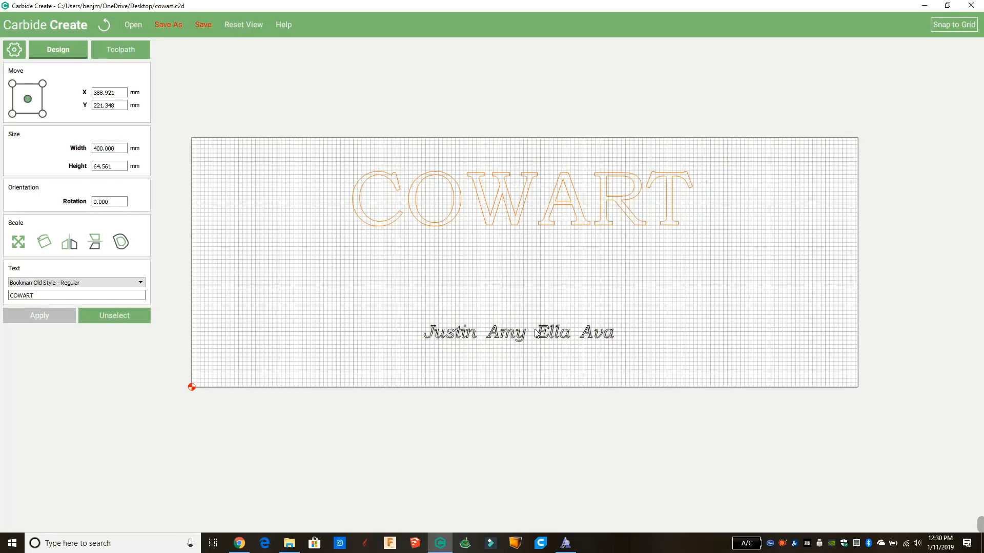
# Set the first-names line's width to 300 mm, move its centre to about X 392 mm, Y 64 mm, and clear the selection.
pyautogui.click(548, 333)
pyautogui.doubleClick(113, 149)
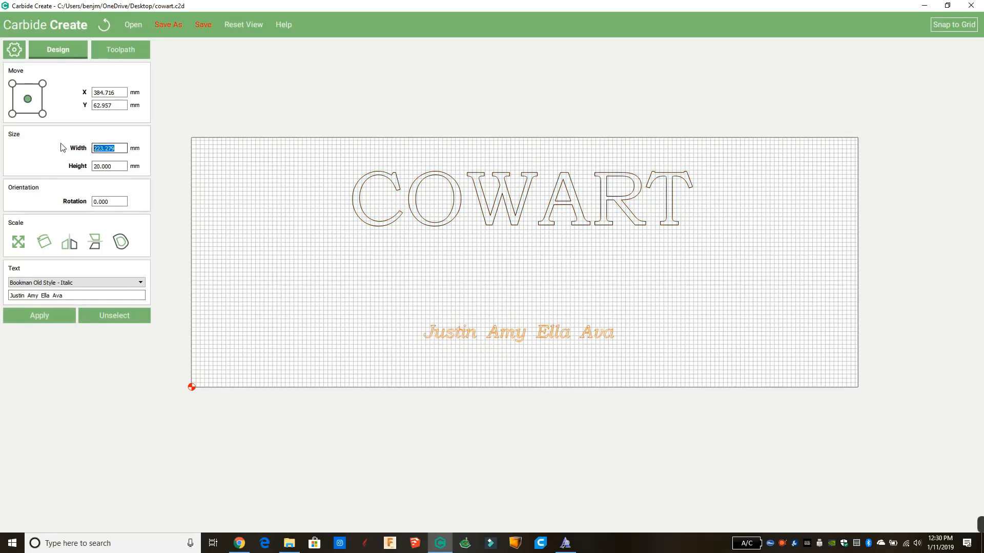
pyautogui.write('300')
pyautogui.click(55, 314)
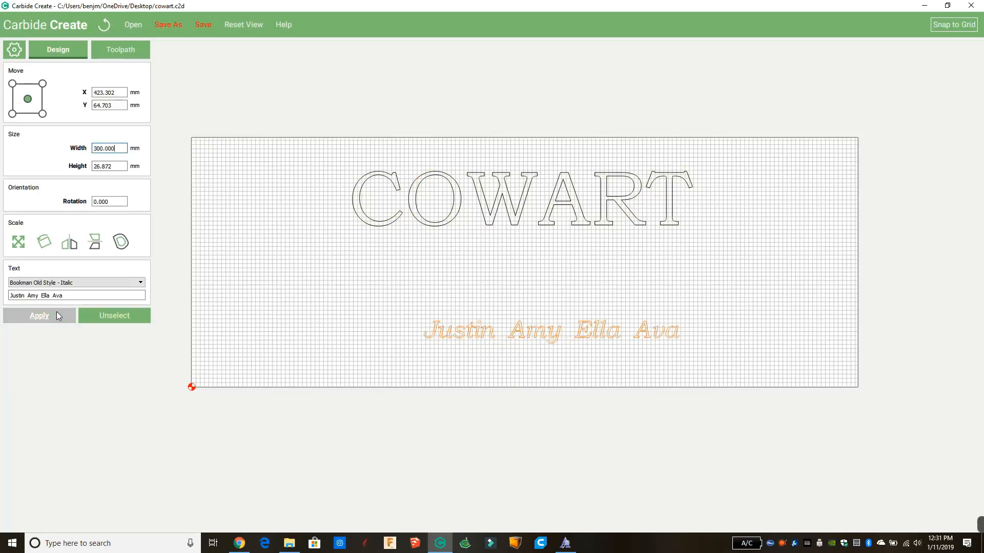
pyautogui.moveTo(538, 330); pyautogui.dragTo(513, 331)
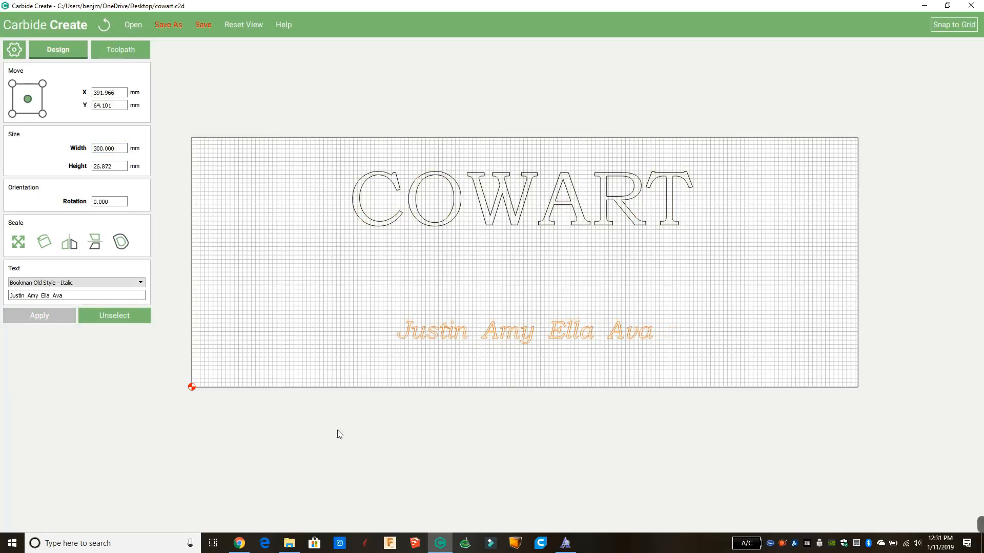
pyautogui.click(247, 122)
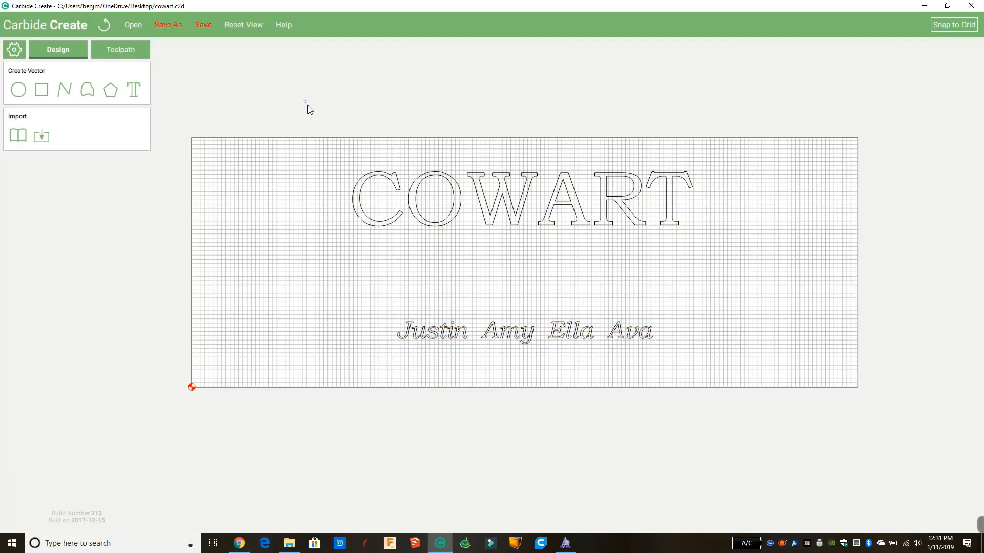
# Select both text lines together and align their centres horizontally using the stock as the reference.
pyautogui.moveTo(305, 101); pyautogui.dragTo(874, 446)
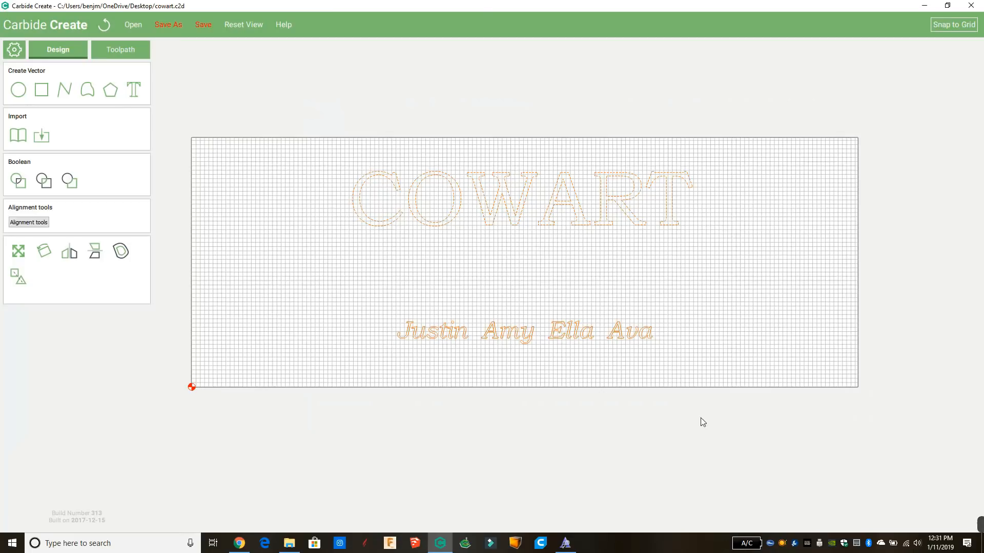
pyautogui.click(38, 227)
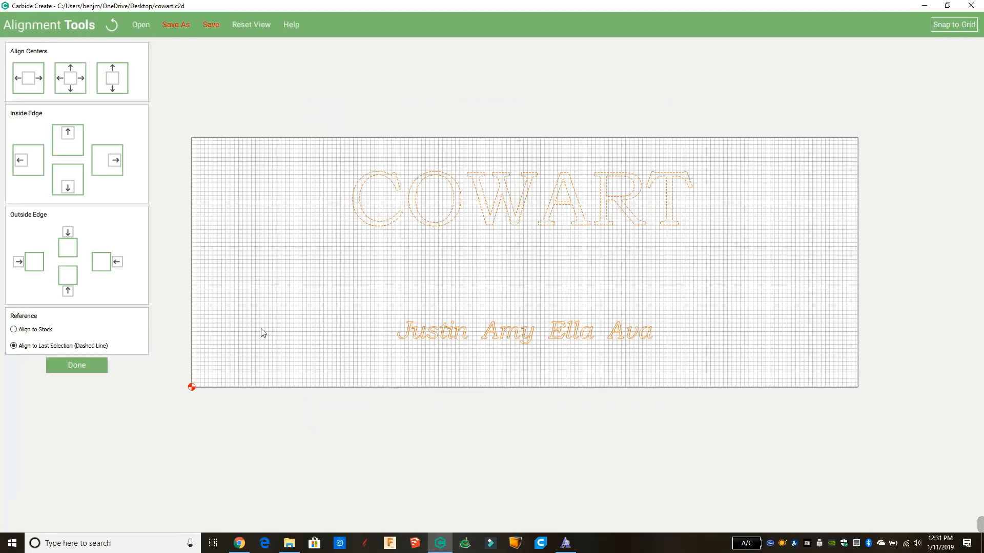
pyautogui.click(40, 332)
pyautogui.click(29, 82)
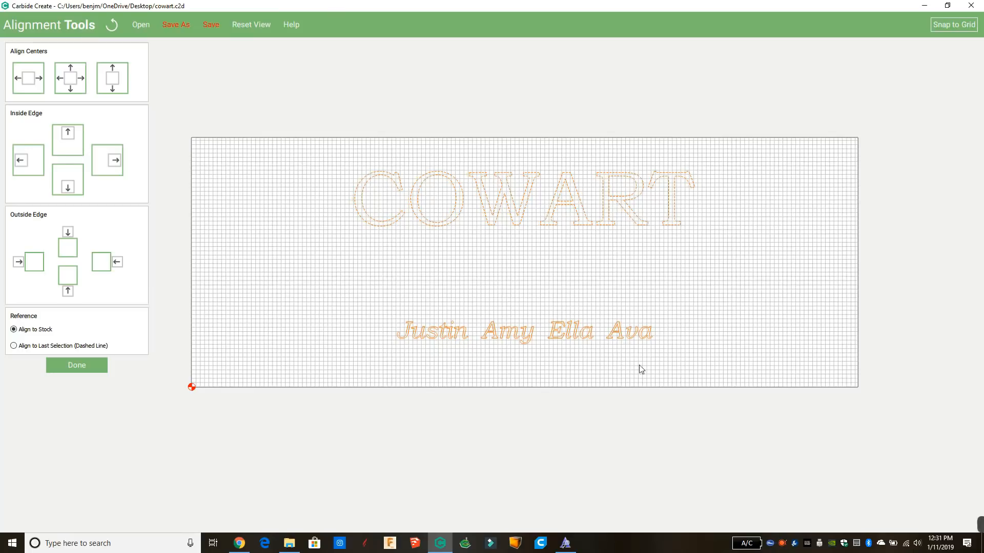
# Close the alignment tools and draw a rectangle of 530 by 150 mm around the surname, centred at about X 388 mm, Y 207 mm.
pyautogui.click(601, 382)
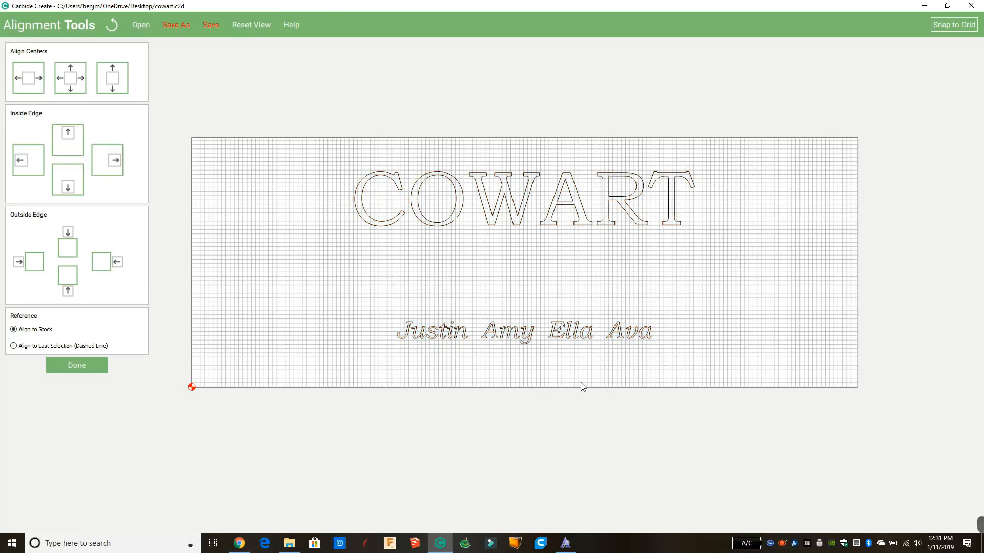
pyautogui.click(96, 370)
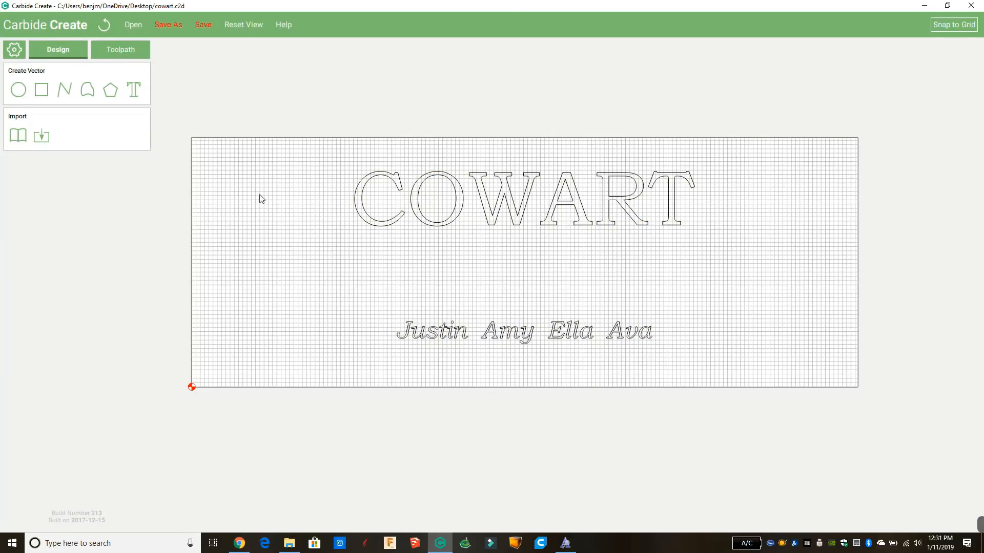
pyautogui.click(41, 91)
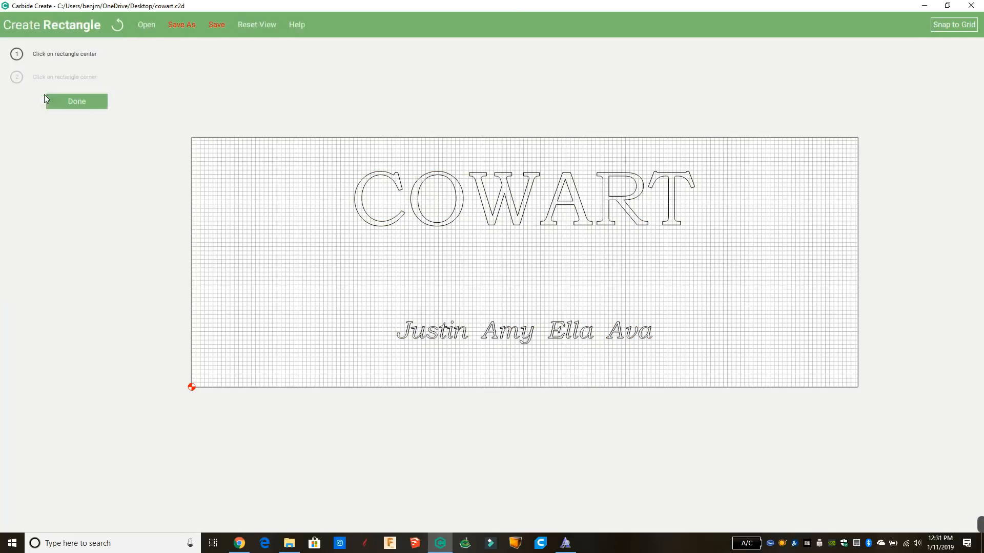
pyautogui.click(235, 153)
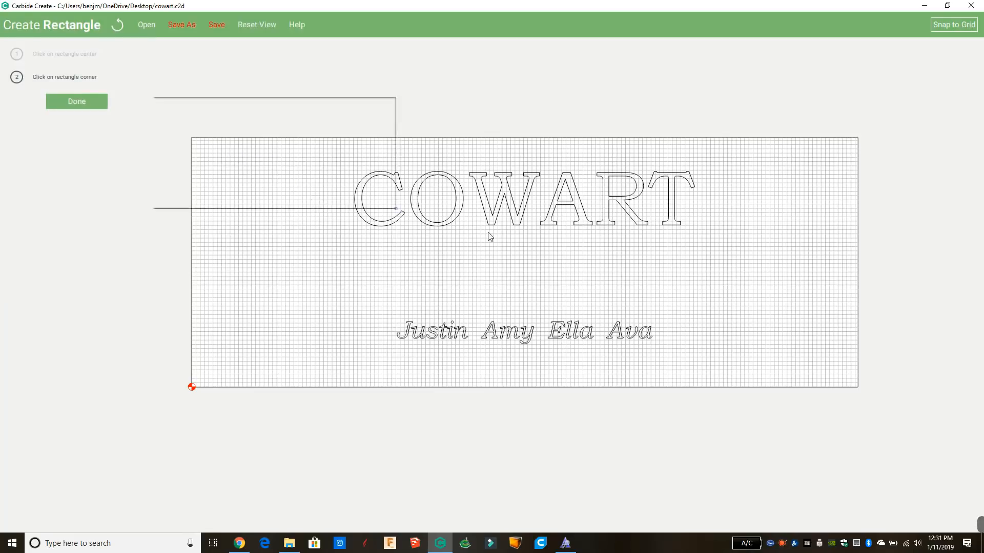
pyautogui.click(460, 218)
pyautogui.moveTo(222, 95); pyautogui.dragTo(510, 152)
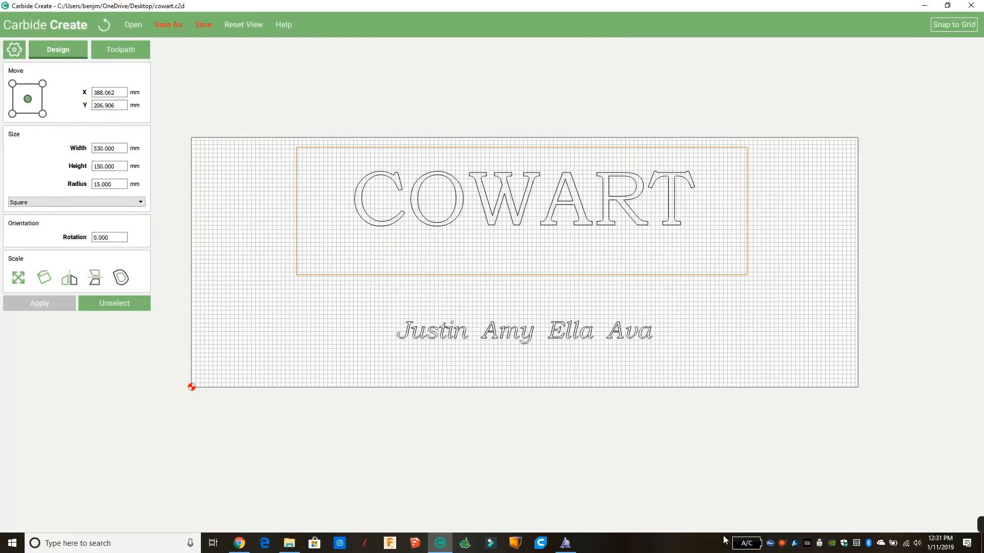
pyautogui.click(449, 455)
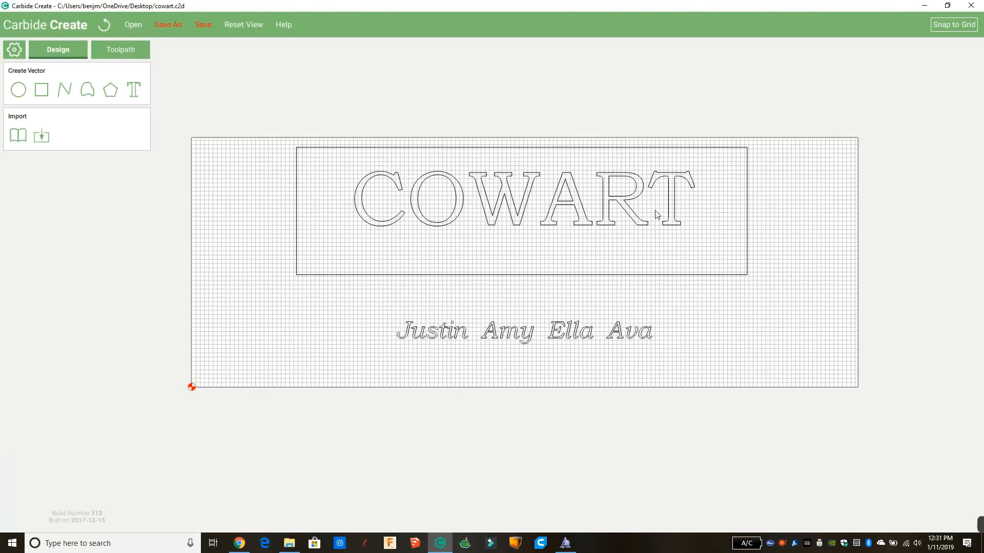
# Move the first-names line's centre to about X 391 mm, Y 36 mm, and delete the rectangle around the surname.
pyautogui.moveTo(583, 337); pyautogui.dragTo(586, 362)
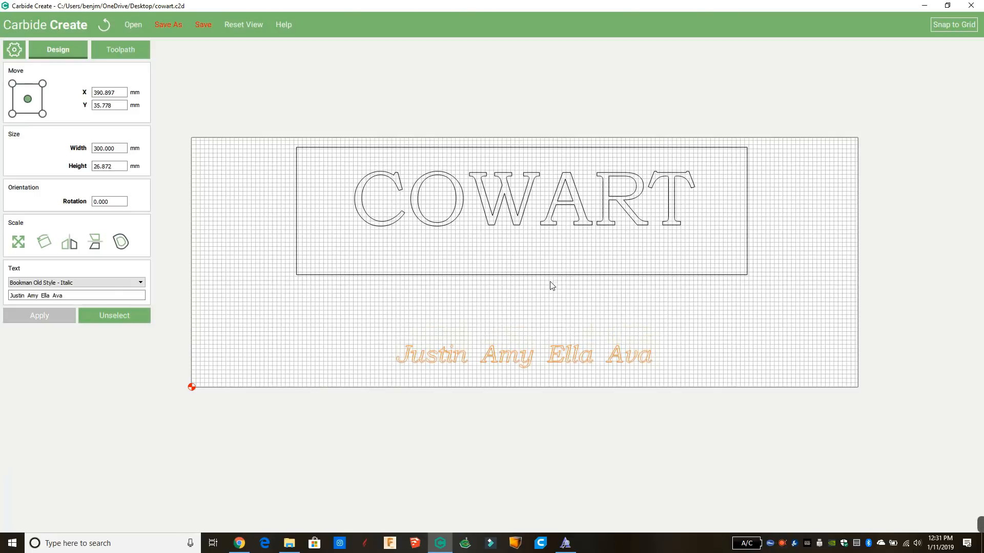
pyautogui.moveTo(552, 275); pyautogui.dragTo(560, 274)
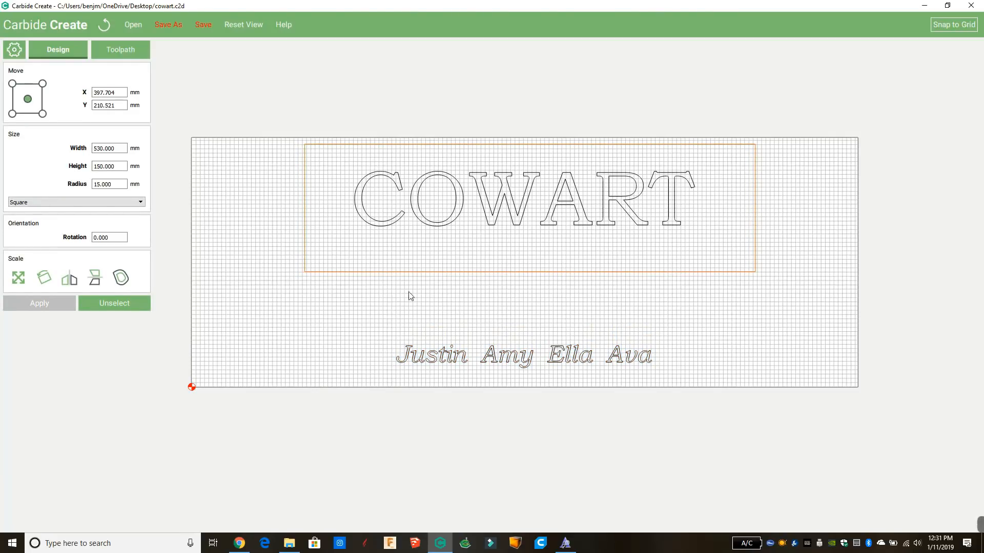
pyautogui.moveTo(533, 146); pyautogui.dragTo(493, 135)
pyautogui.press('Delete')
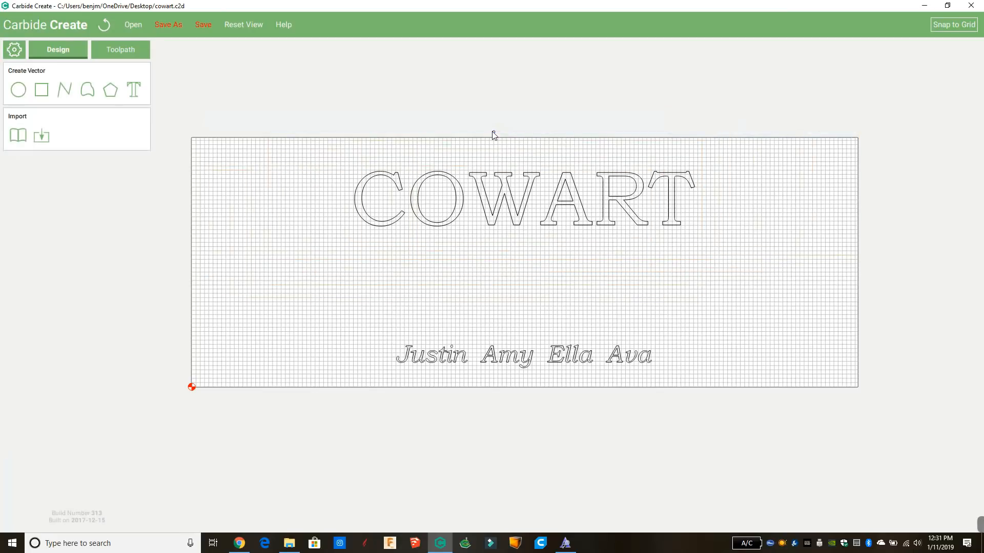
# Add a text line reading "Est. 2012" and place its centre below the surname at about X 393 mm, Y 170 mm.
pyautogui.click(135, 92)
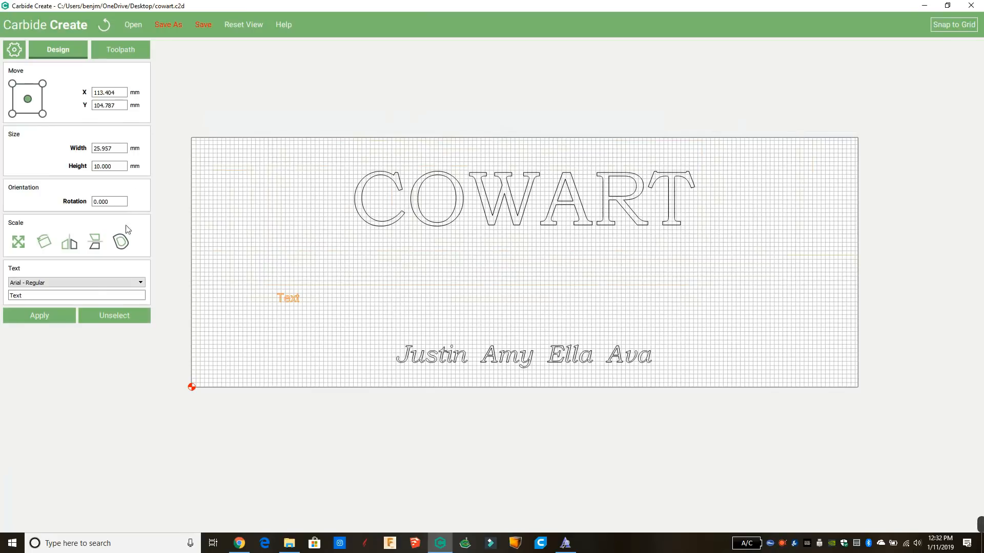
pyautogui.click(59, 296)
pyautogui.moveTo(59, 296); pyautogui.dragTo(2, 290)
pyautogui.write('Est. 2012')
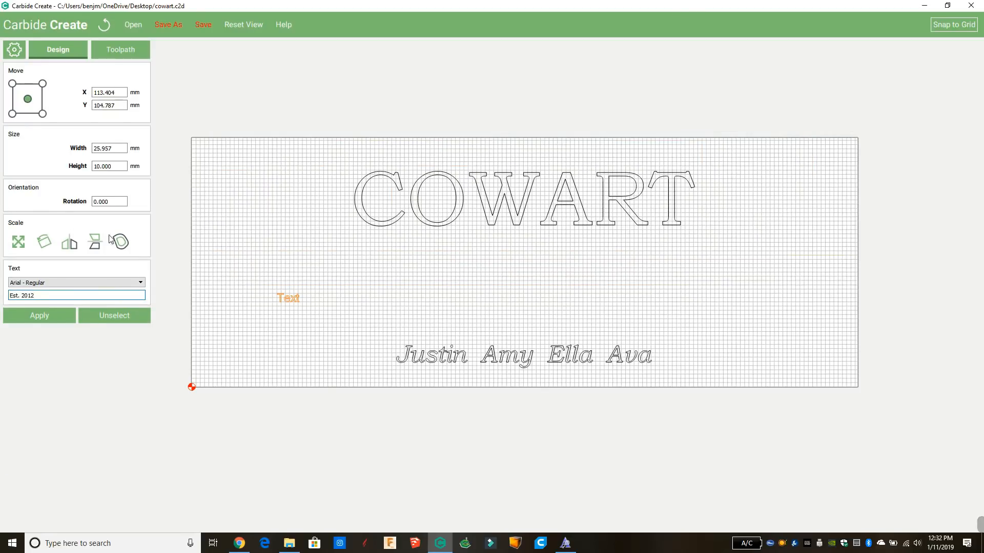
pyautogui.click(48, 313)
pyautogui.moveTo(307, 305); pyautogui.dragTo(534, 250)
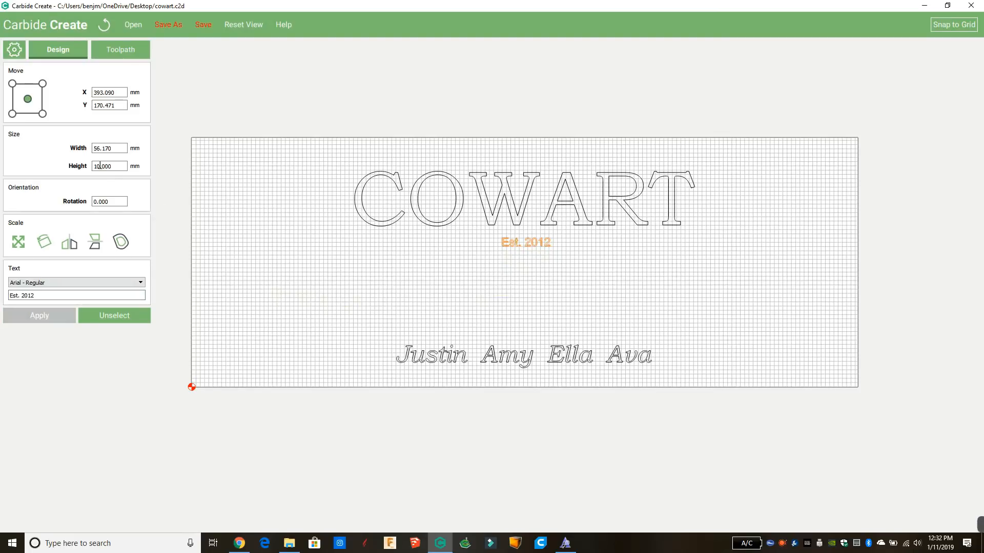
# Set the "Est. 2012" text's width to 150 mm and move its centre to about X 395 mm, Y 163 mm.
pyautogui.hotkey('shift', 'Tab')
pyautogui.write('1')
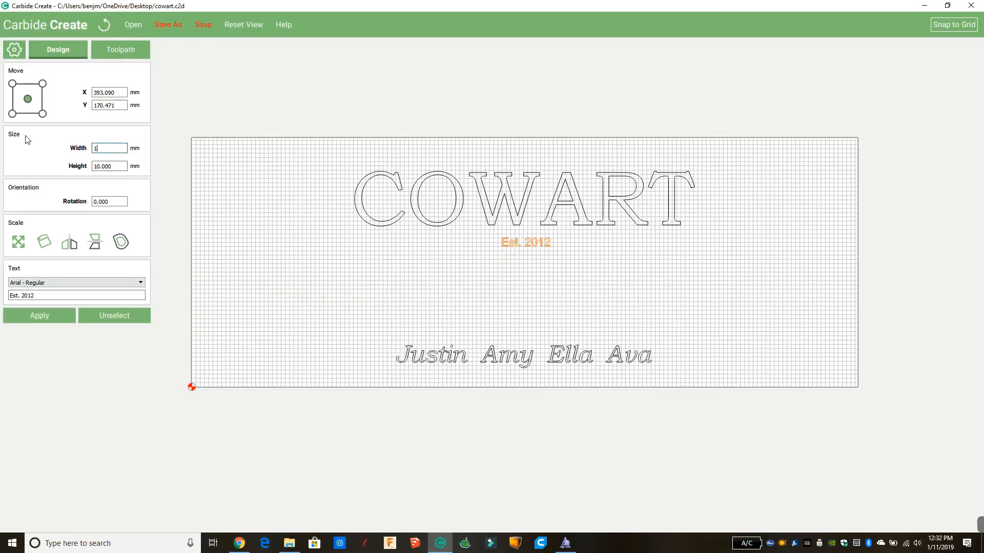
pyautogui.click(47, 316)
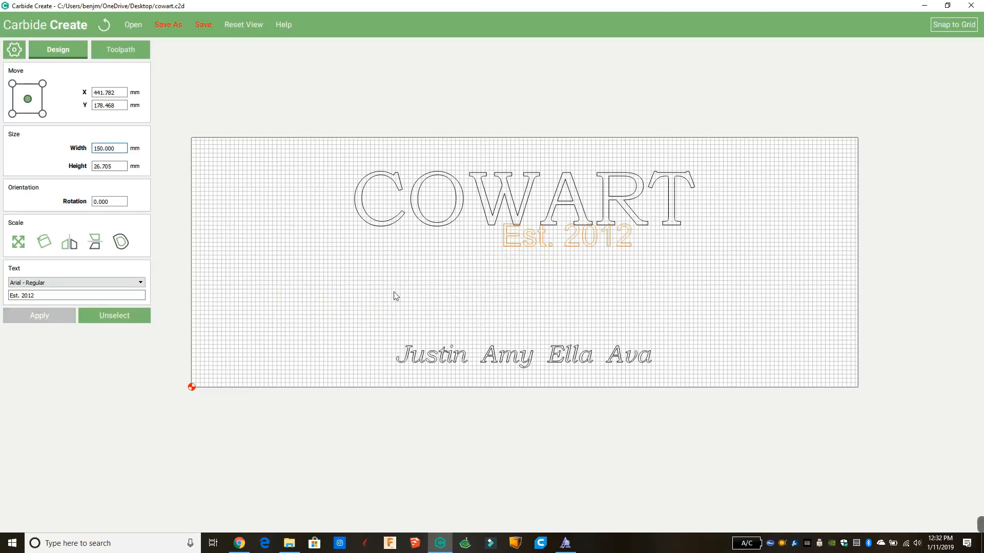
pyautogui.moveTo(515, 252); pyautogui.dragTo(512, 254)
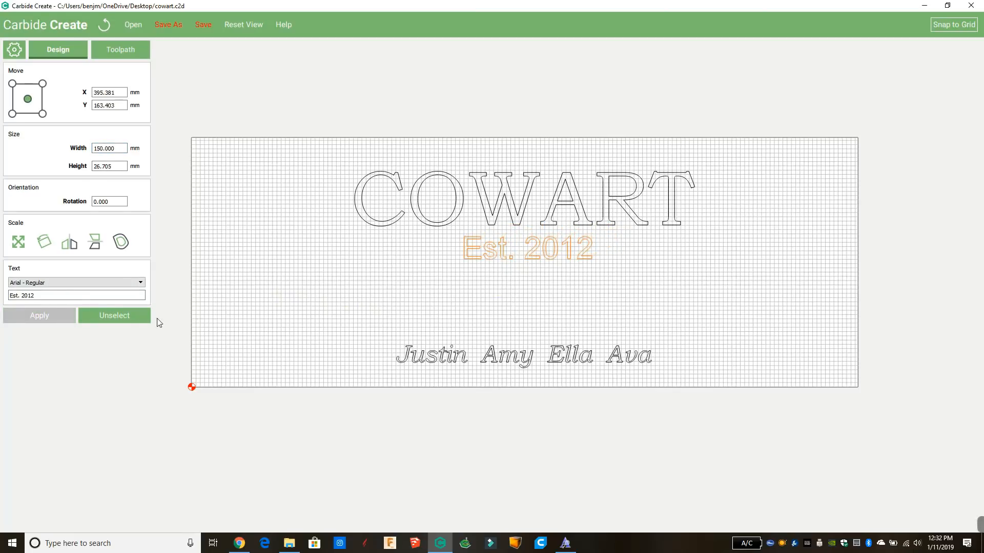
# Change the "Est. 2012" text's font to Bookman Old Style - Regular and clear the selection.
pyautogui.click(65, 288)
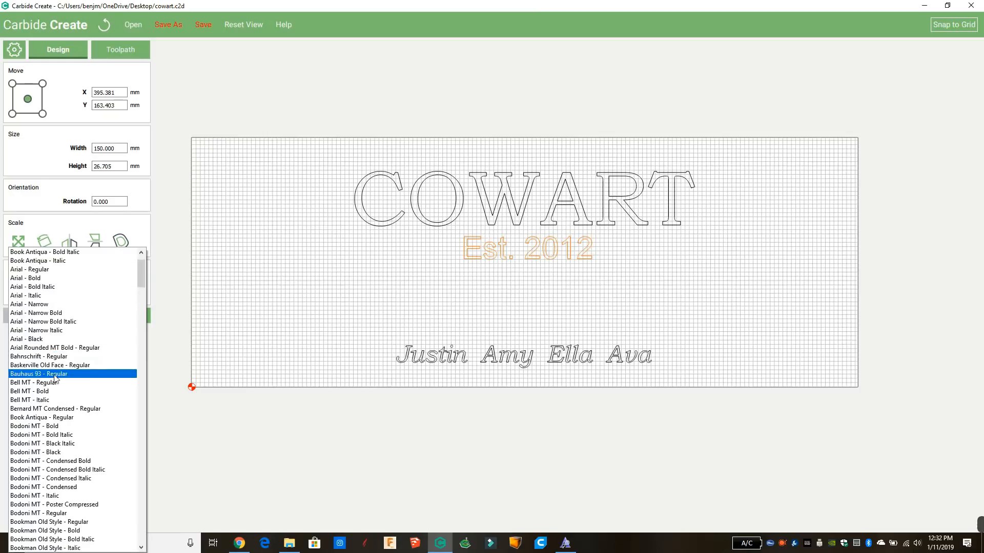
pyautogui.scroll(-1, 65, 463)
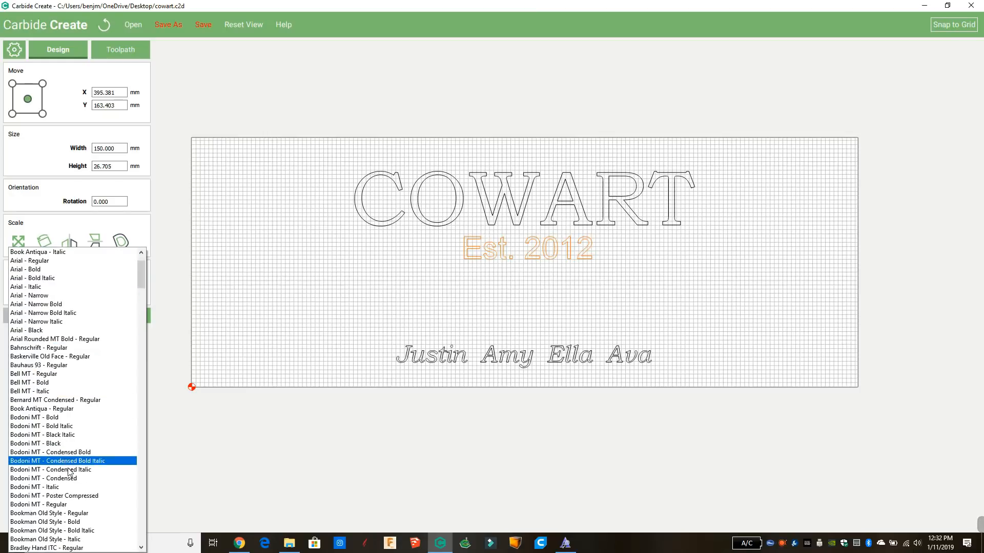
pyautogui.click(77, 514)
pyautogui.click(219, 371)
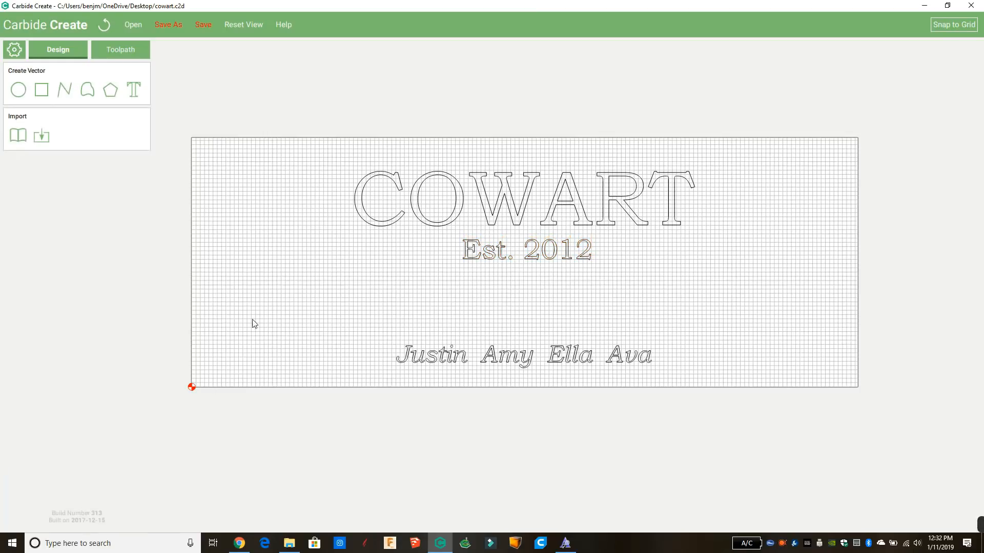
# Select all three text lines, align their centres horizontally using the stock as the reference, and close the alignment tools.
pyautogui.moveTo(293, 142); pyautogui.dragTo(830, 444)
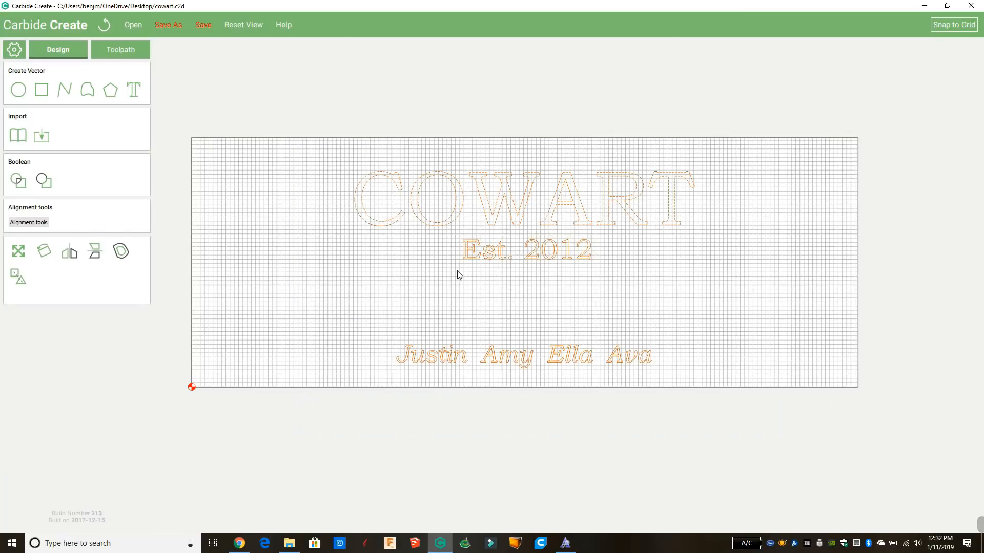
pyautogui.click(48, 220)
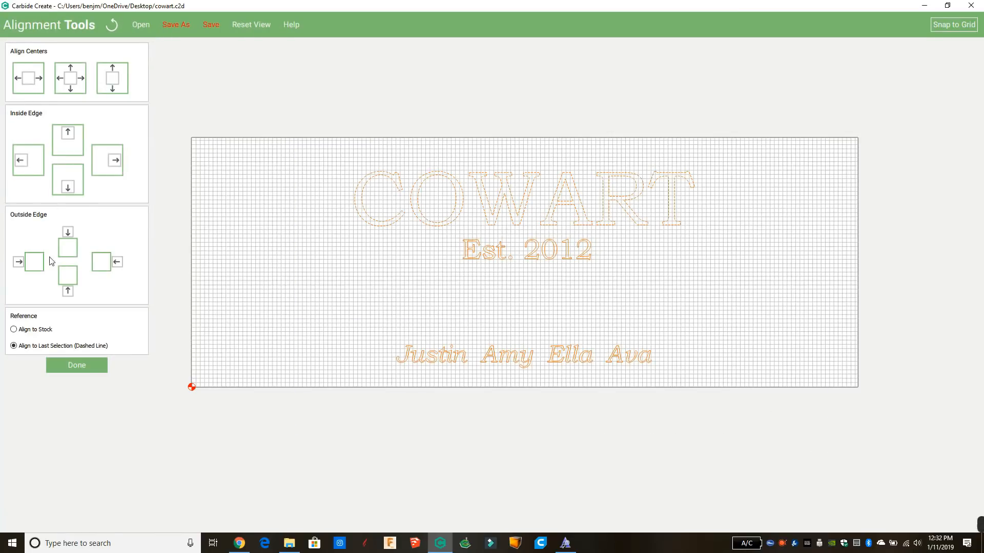
pyautogui.click(24, 331)
pyautogui.click(28, 84)
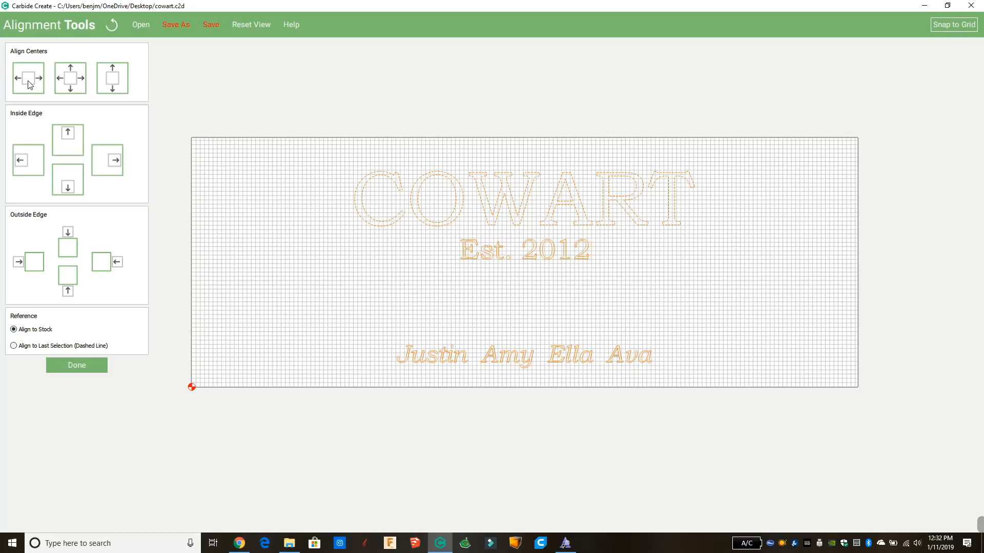
pyautogui.click(393, 95)
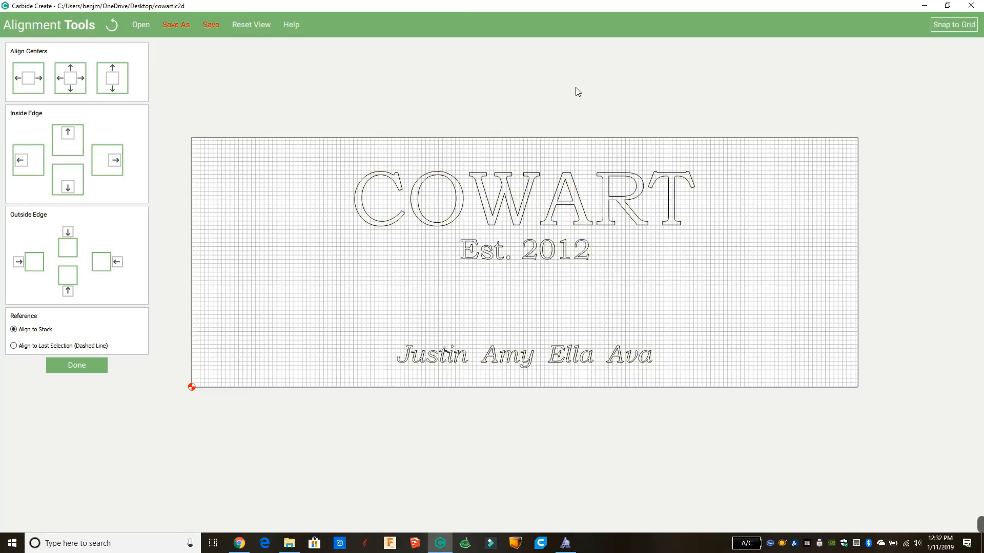
pyautogui.scroll(3, 626, 263)
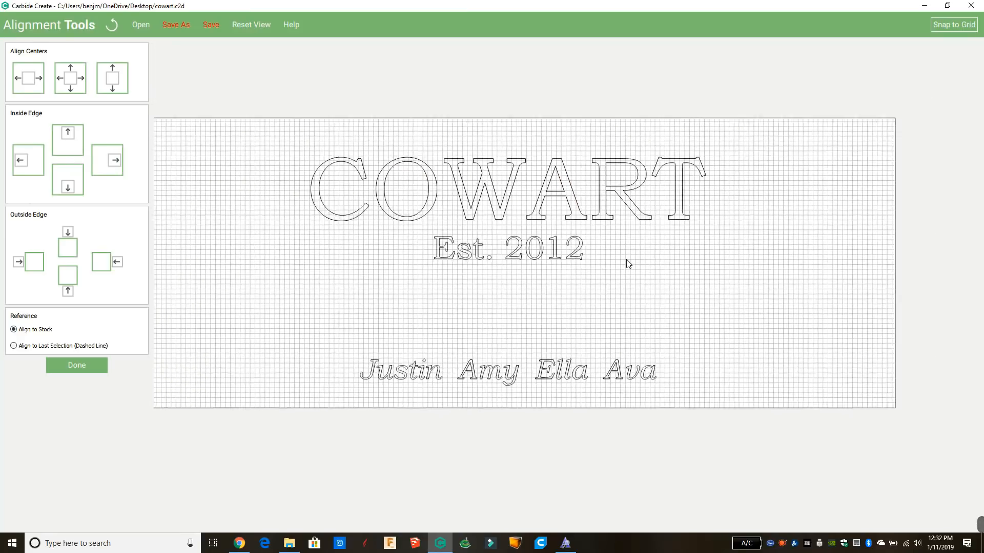
pyautogui.scroll(-1, 626, 259)
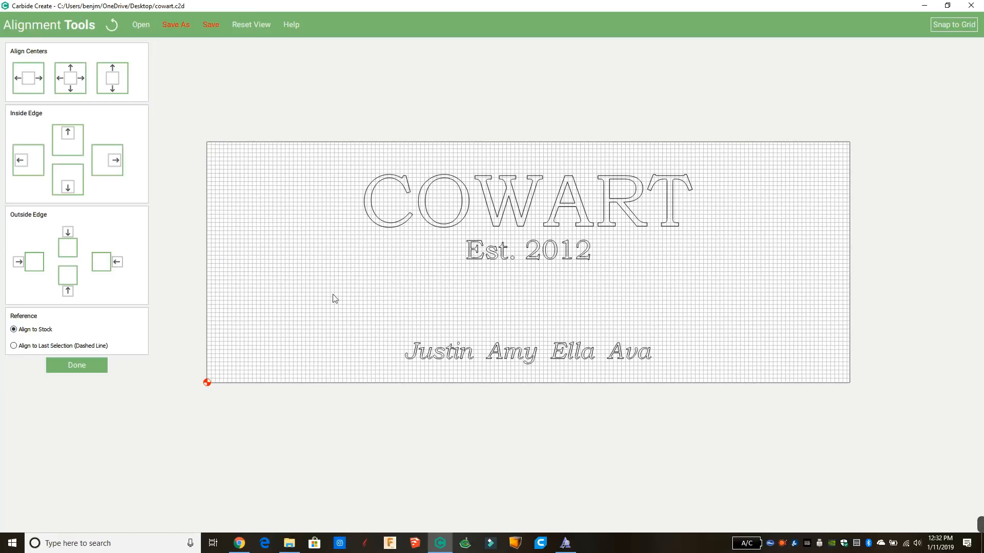
pyautogui.click(77, 365)
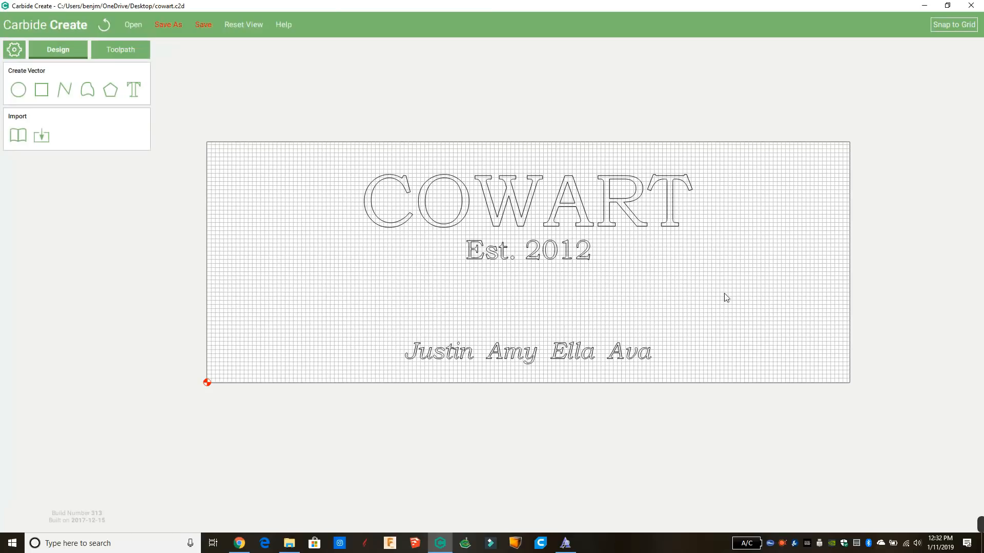
# Draw a thin rectangle of 410 by 10 mm between the "Est. 2012" text and the first-names line, centred at X 395 mm, Y 105 mm.
pyautogui.click(44, 92)
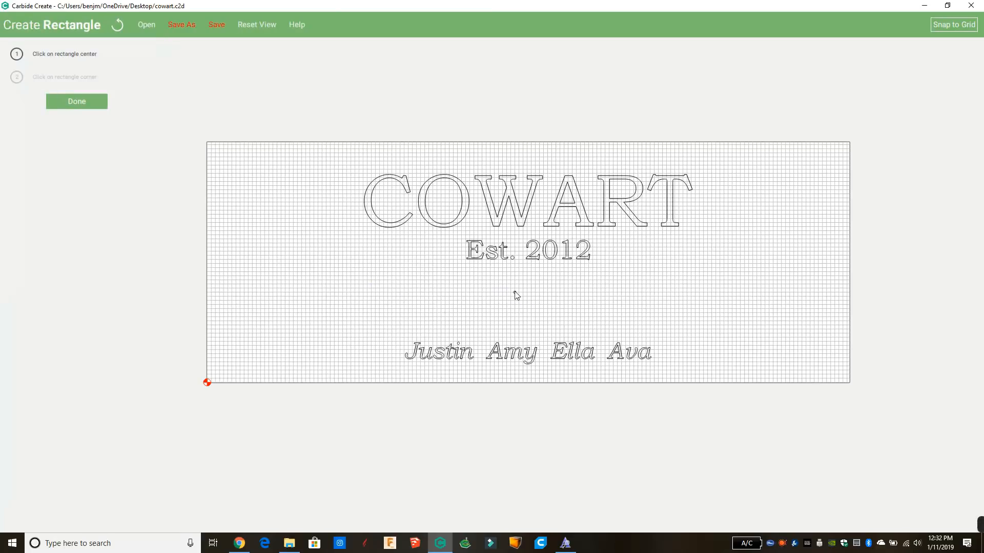
pyautogui.click(97, 105)
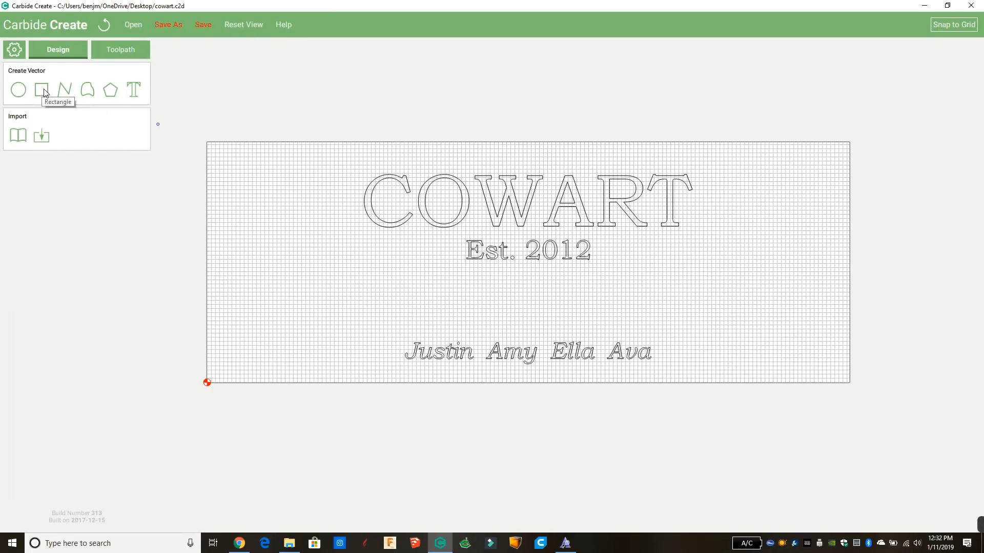
pyautogui.click(43, 91)
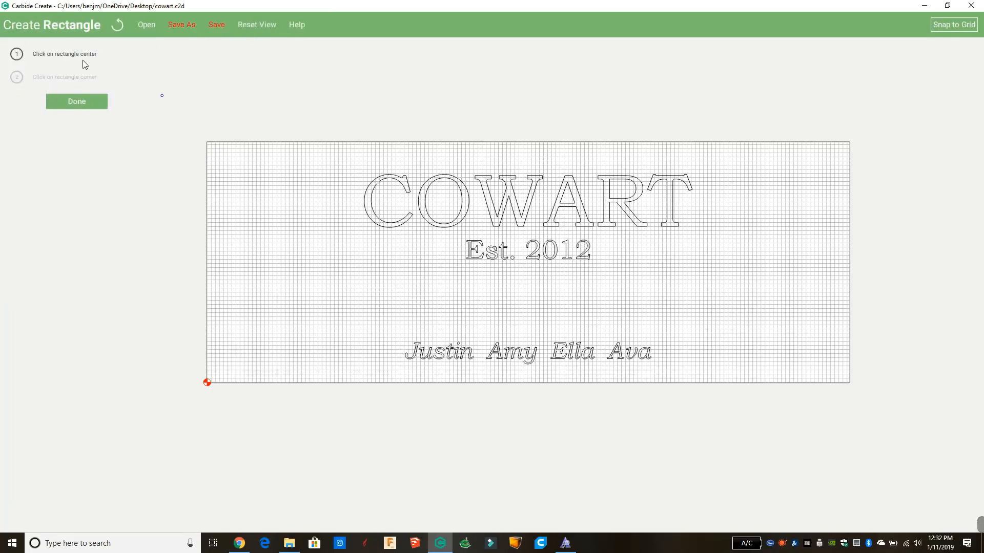
pyautogui.click(531, 298)
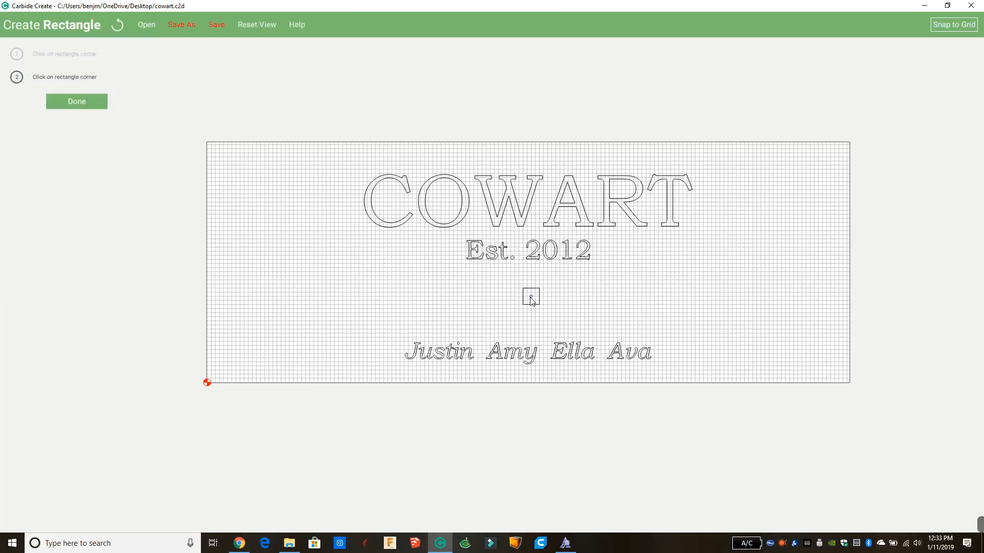
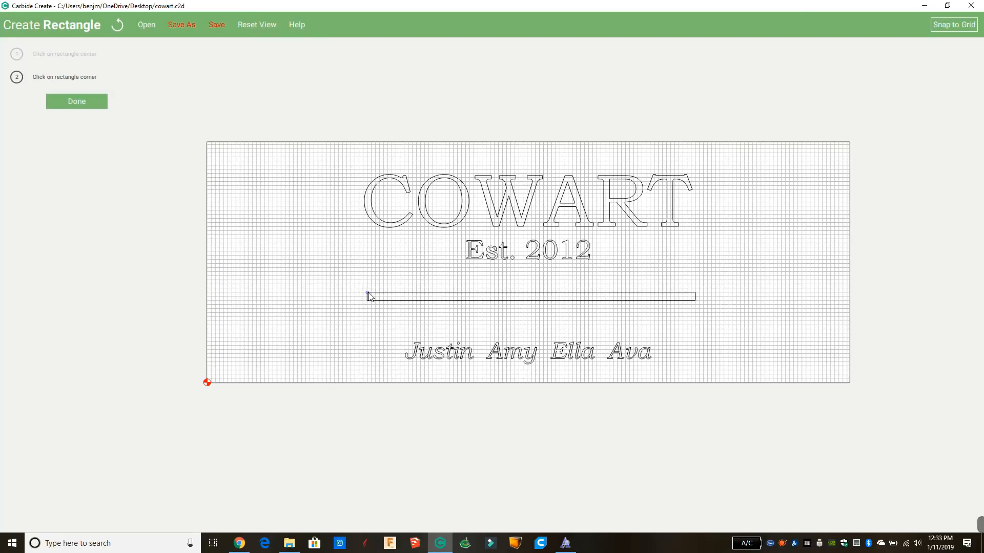
pyautogui.click(363, 293)
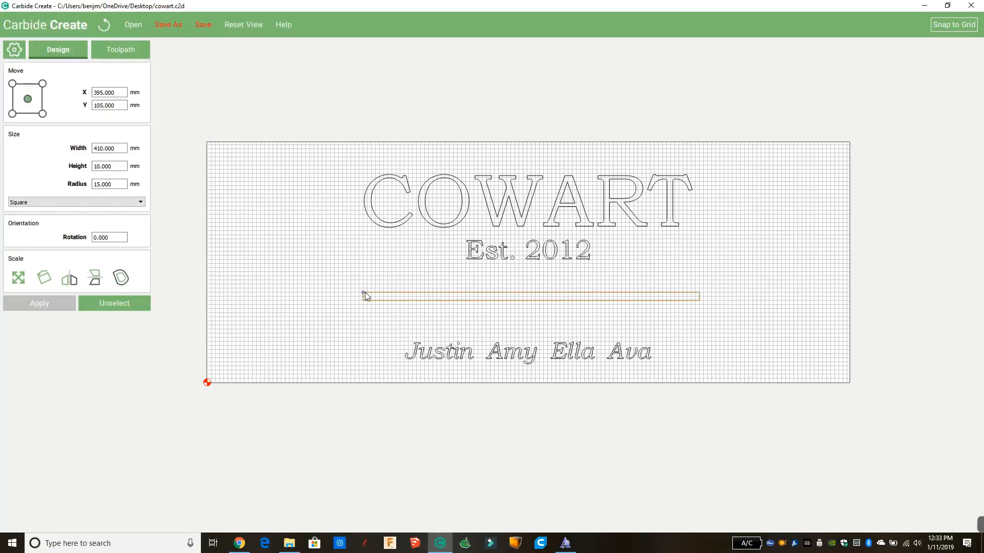
pyautogui.click(334, 349)
# Move the thin bar to just below the "Est. 2012" text, with its centre at about X 391 mm, Y 129 mm.
pyautogui.click(464, 296)
pyautogui.moveTo(465, 296); pyautogui.dragTo(461, 194)
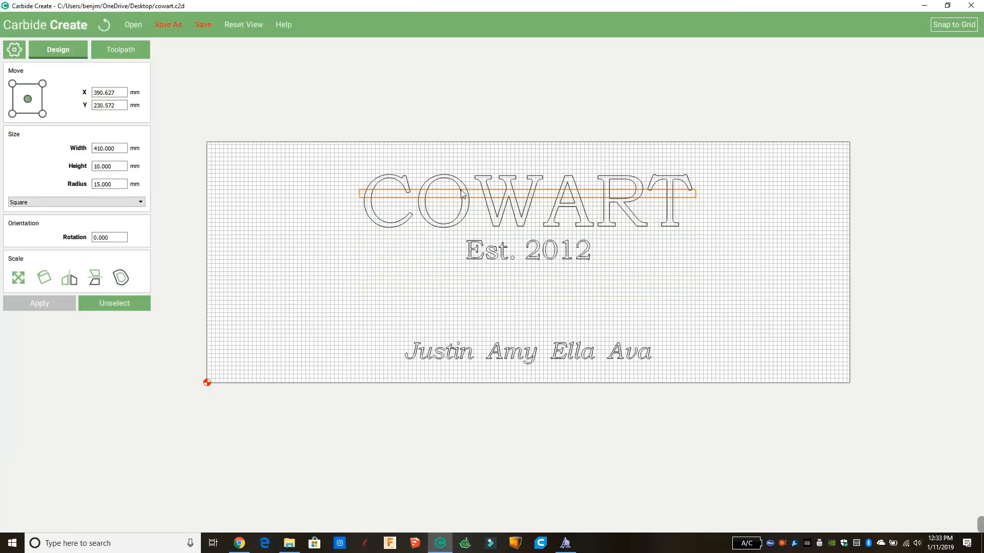
pyautogui.moveTo(461, 193); pyautogui.dragTo(463, 278)
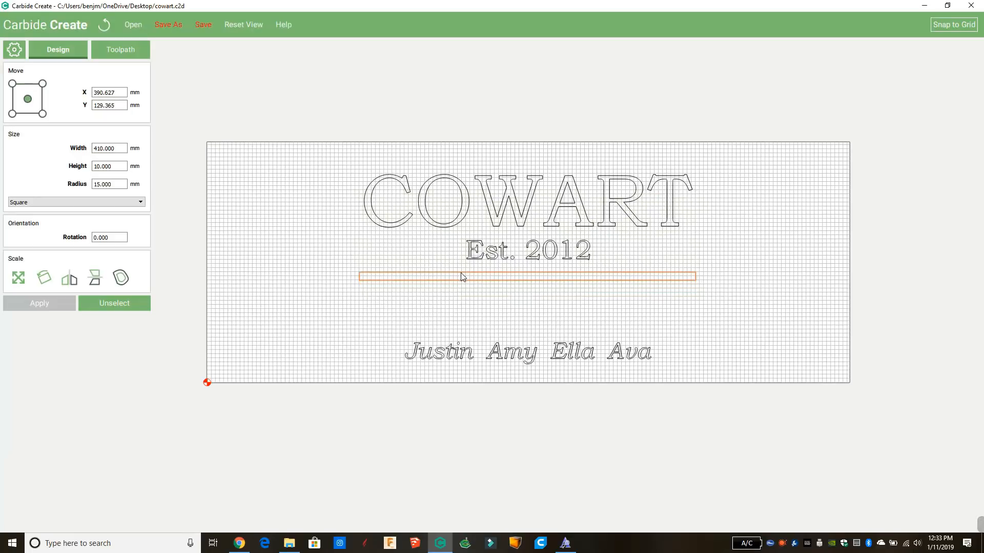
pyautogui.click(316, 304)
# Select all the text lines and the bar, align their centres horizontally using the stock as the reference, and clear the selection.
pyautogui.moveTo(265, 130); pyautogui.dragTo(784, 434)
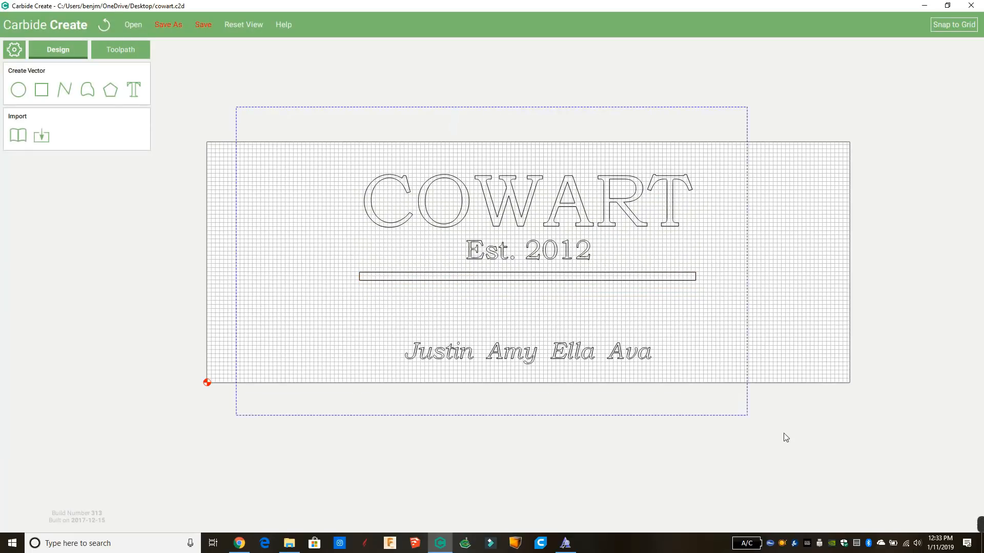
pyautogui.click(29, 224)
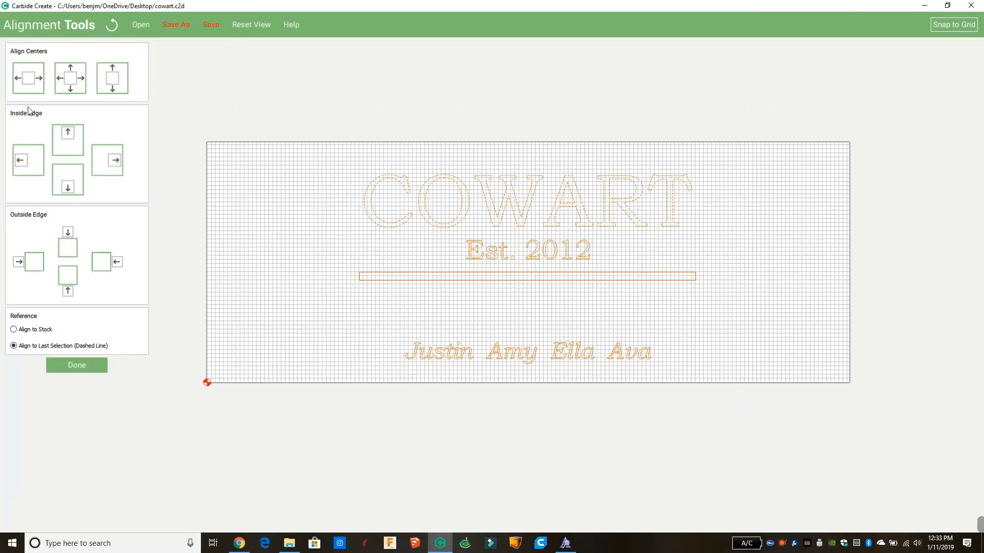
pyautogui.click(34, 328)
pyautogui.click(76, 365)
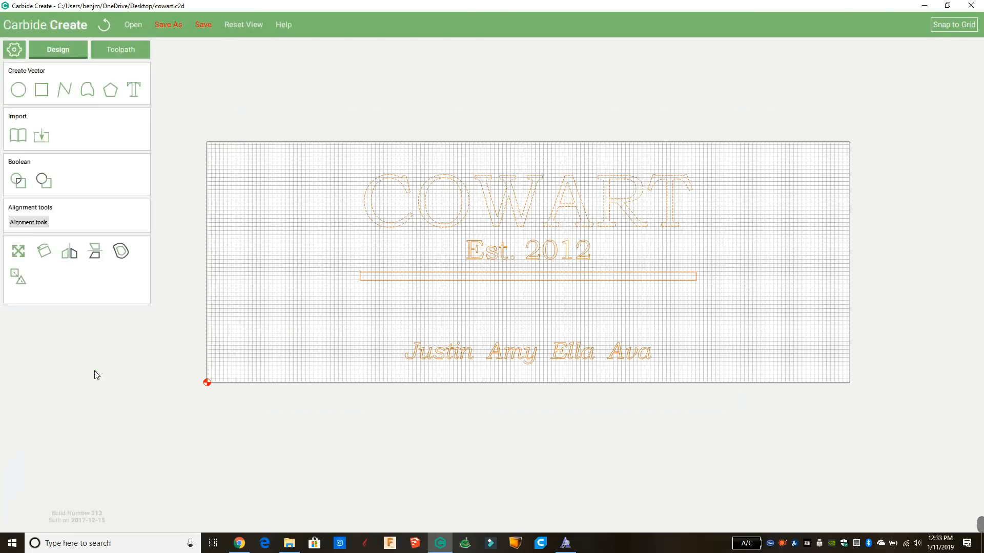
pyautogui.click(277, 333)
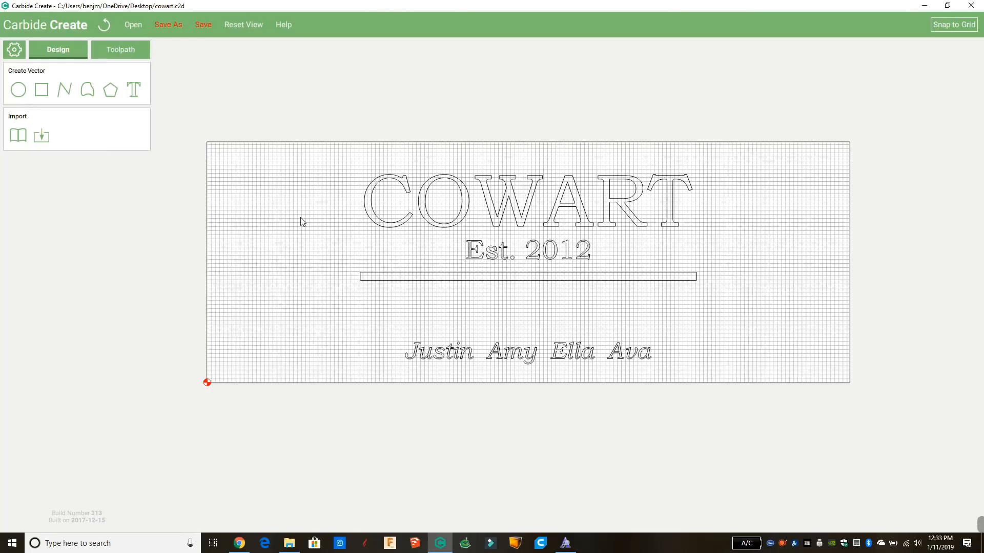
# Open the design elements library in an enlarged window and browse its categories, including Awards, Badges, Cats, Farm, Ribbons, Sports, Sun and Toys.
pyautogui.click(21, 135)
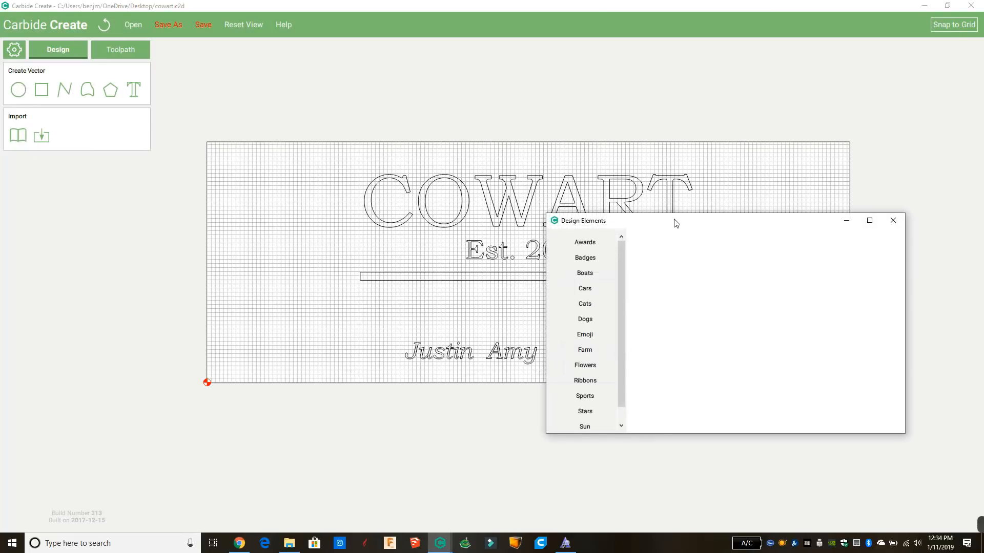
pyautogui.moveTo(673, 219); pyautogui.dragTo(326, 135)
pyautogui.moveTo(556, 348); pyautogui.dragTo(810, 441)
pyautogui.click(239, 156)
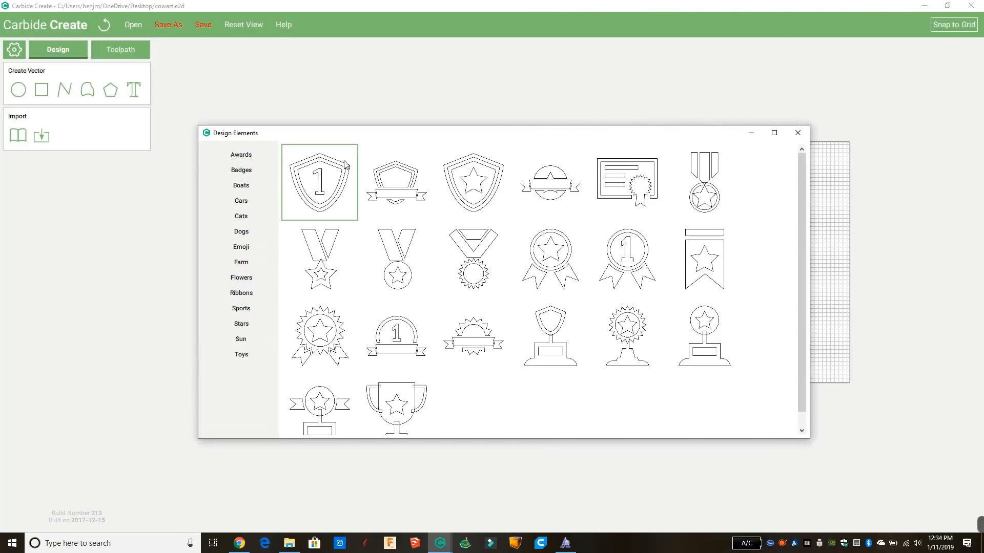
pyautogui.click(254, 172)
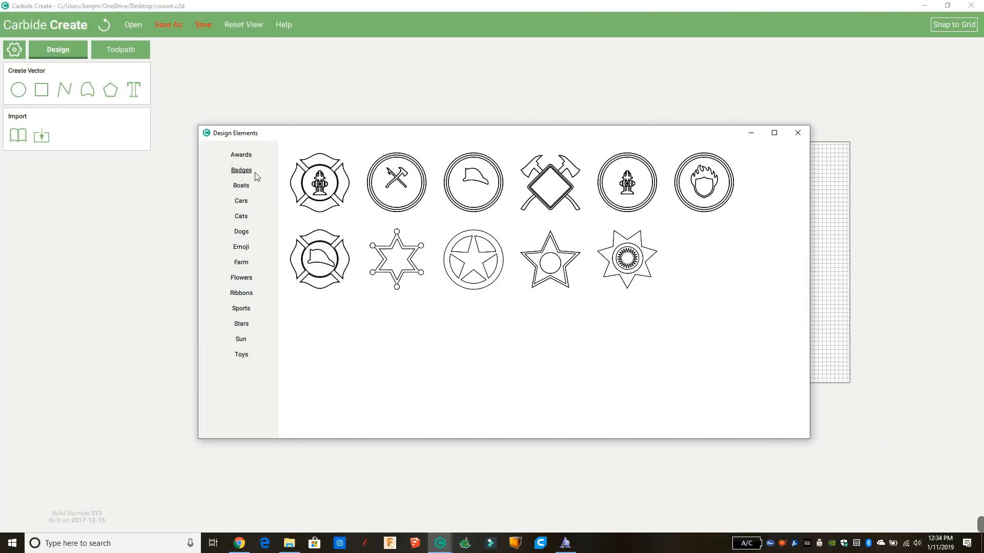
pyautogui.click(245, 201)
pyautogui.click(251, 219)
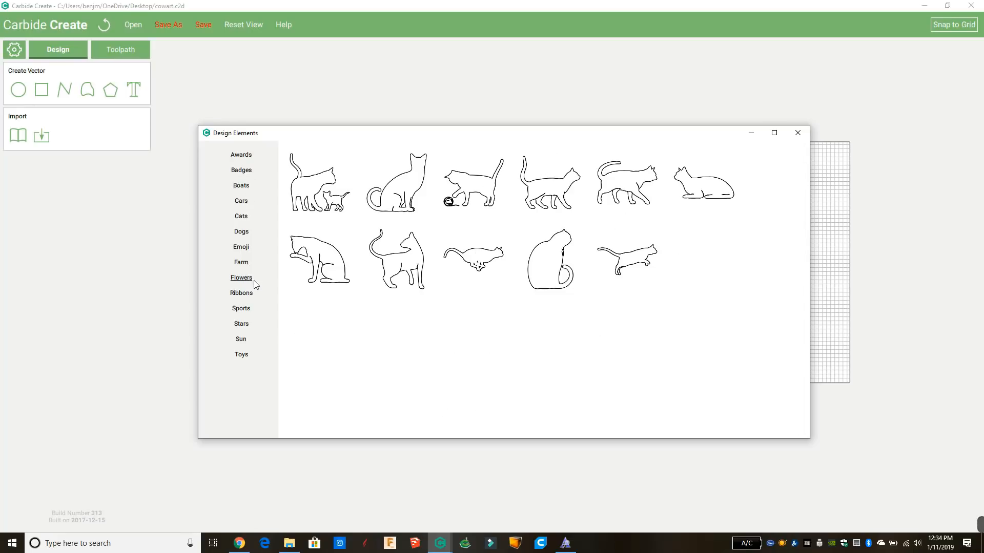
pyautogui.click(256, 296)
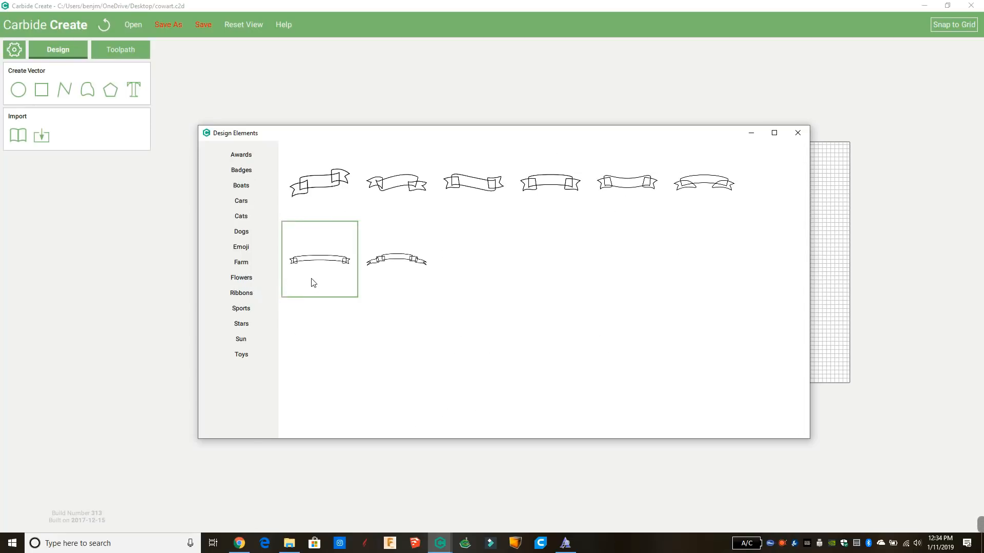
pyautogui.click(251, 281)
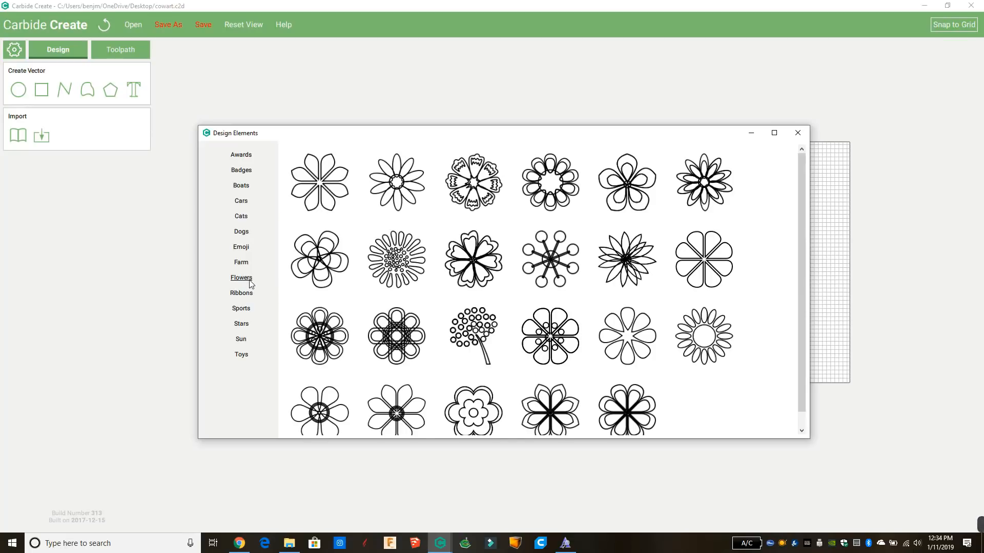
pyautogui.click(251, 308)
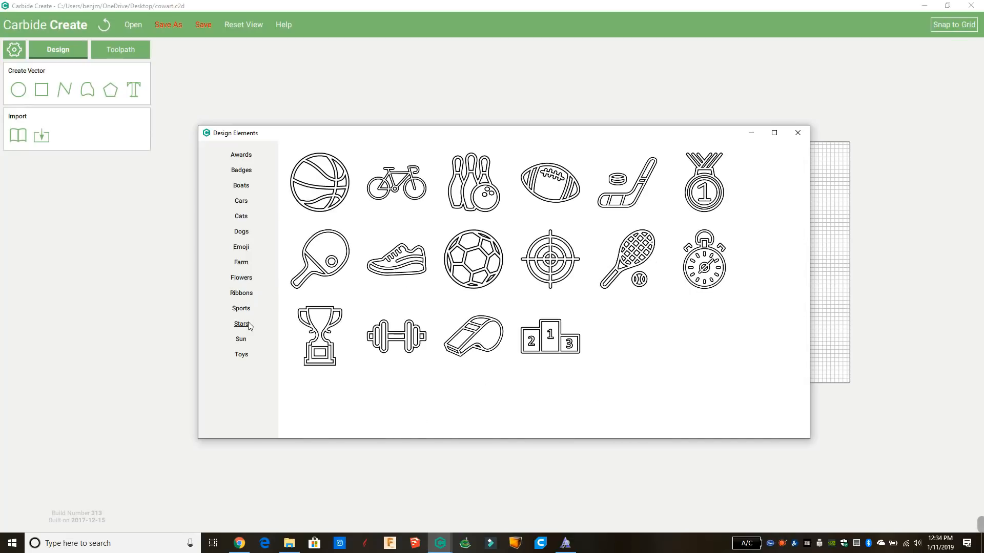
pyautogui.click(249, 326)
pyautogui.click(248, 342)
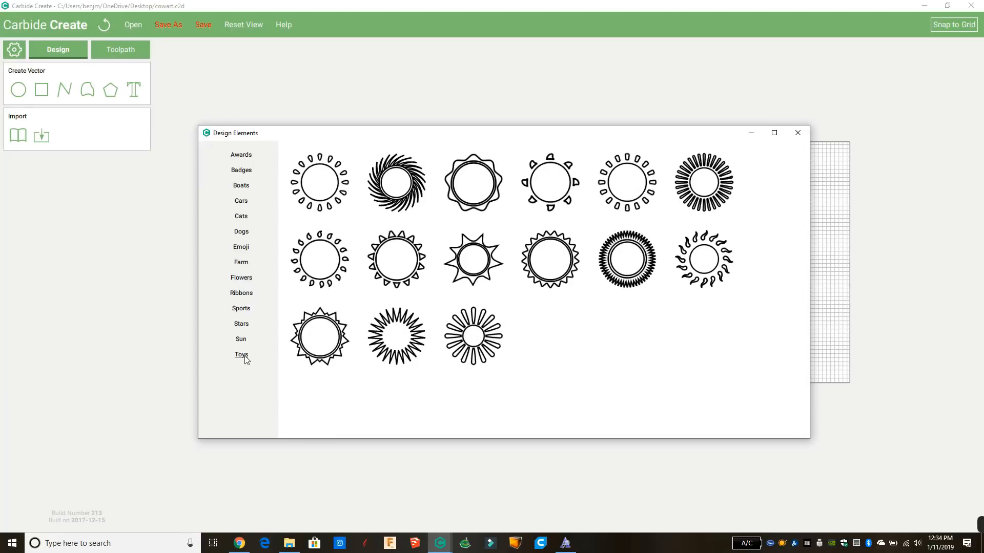
pyautogui.click(245, 361)
pyautogui.click(242, 310)
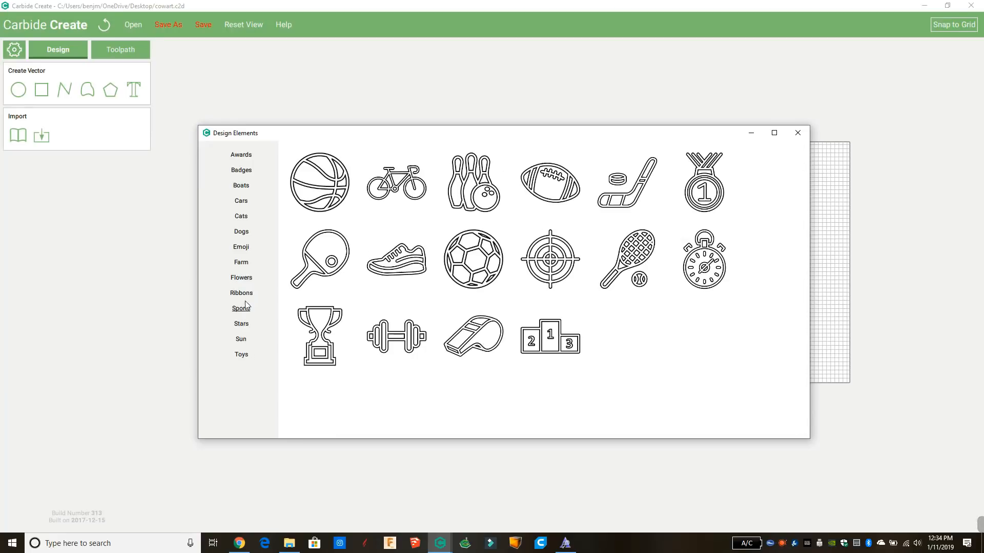
pyautogui.click(242, 295)
pyautogui.click(245, 262)
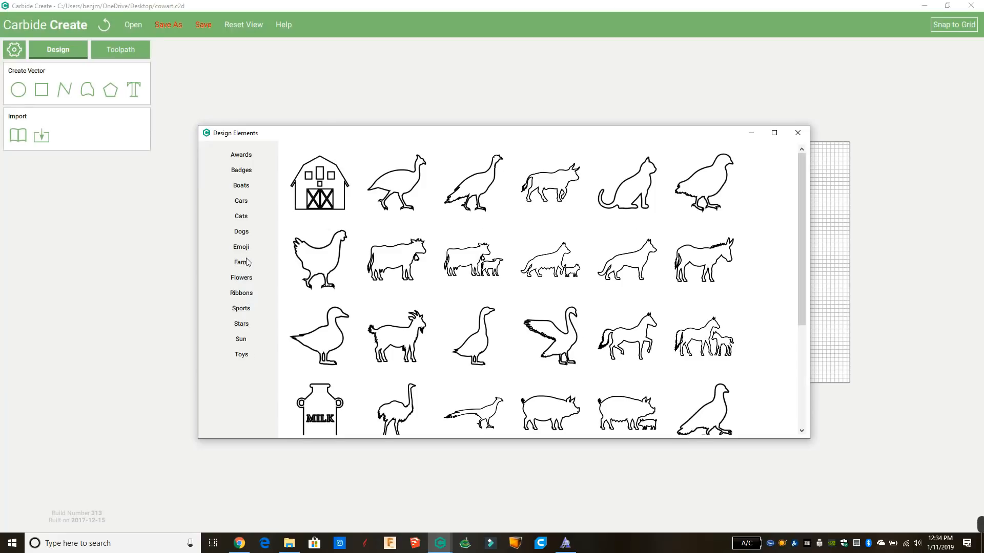
pyautogui.click(245, 249)
pyautogui.click(245, 235)
pyautogui.click(246, 219)
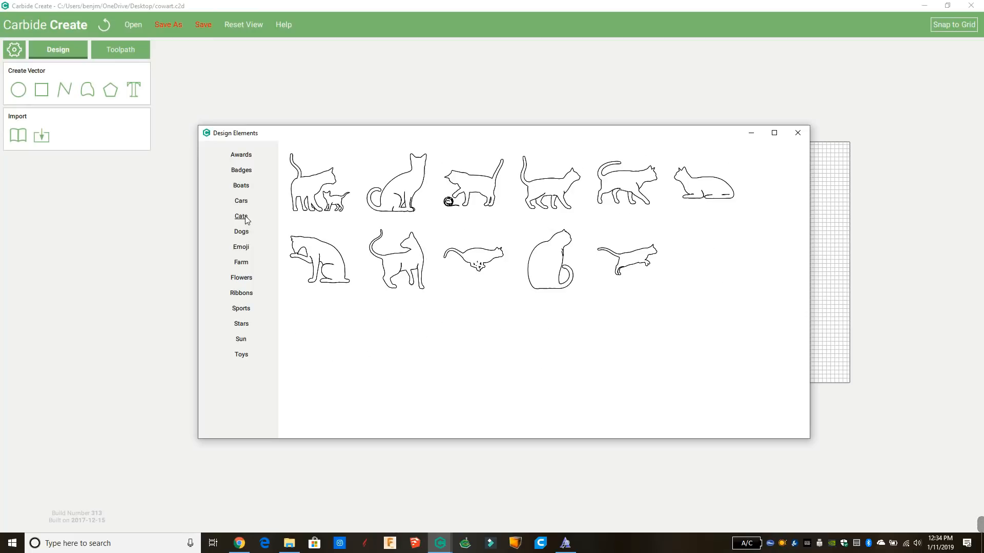
pyautogui.click(243, 201)
pyautogui.click(242, 172)
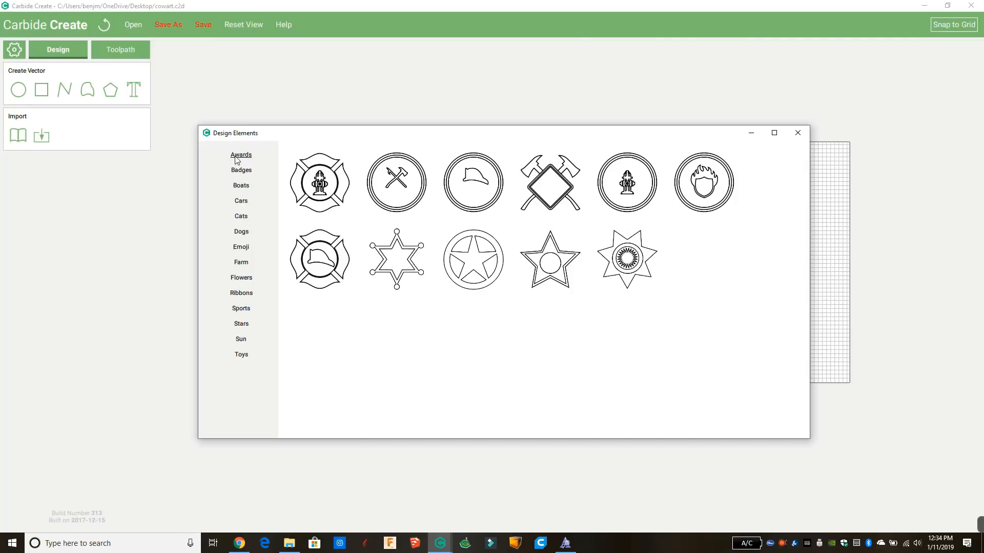
pyautogui.click(241, 155)
pyautogui.click(241, 293)
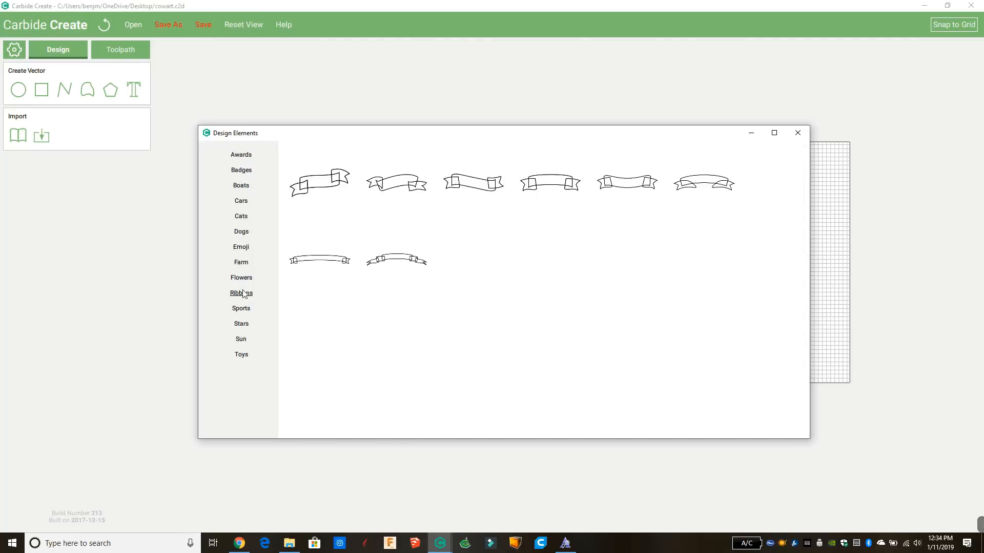
# Insert the first eight-petal design from the Flowers category and place it on the stock's left side, beside the surname block.
pyautogui.click(241, 277)
pyautogui.click(319, 180)
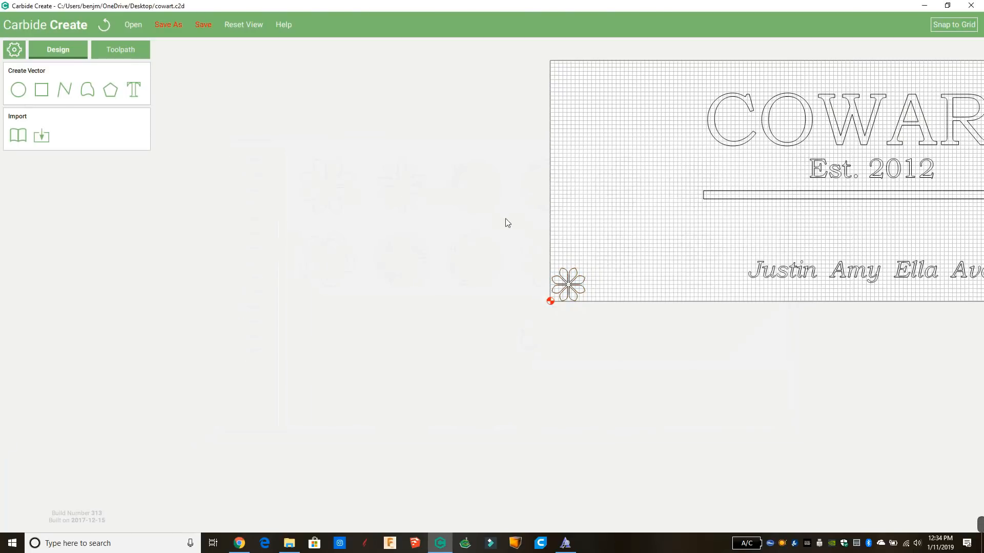
pyautogui.moveTo(503, 213); pyautogui.dragTo(607, 339)
pyautogui.moveTo(578, 285); pyautogui.dragTo(610, 186)
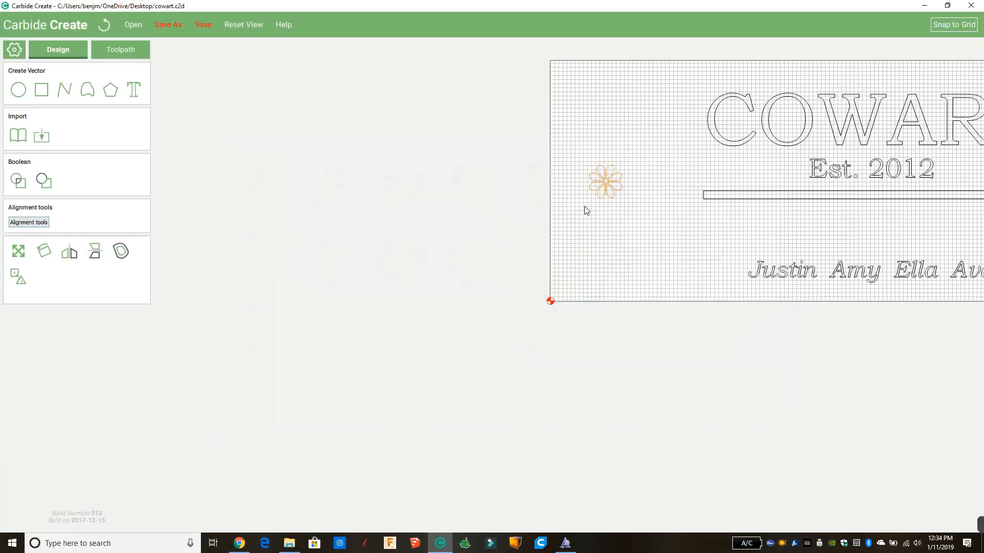
# Scale the inserted flower by a factor of 5.
pyautogui.click(18, 251)
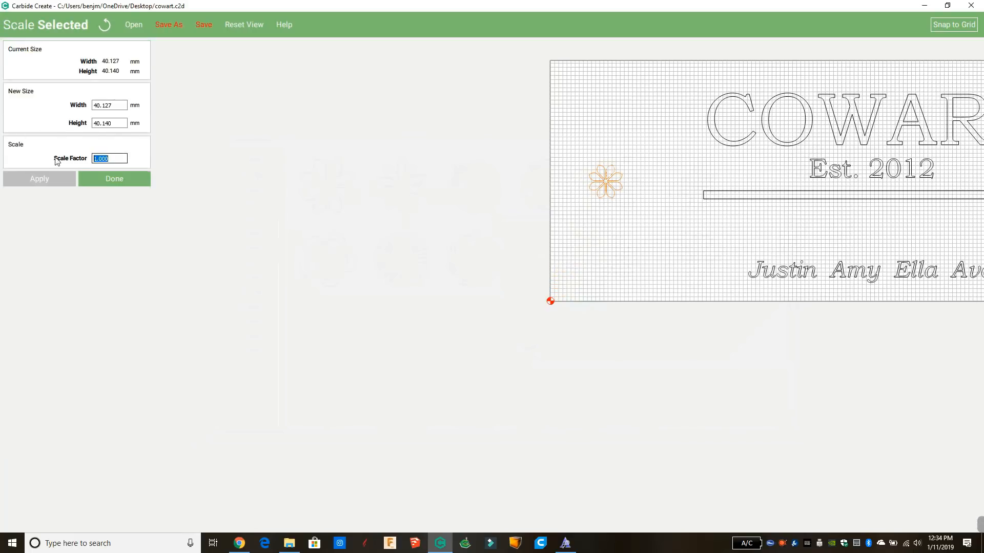
pyautogui.write('5')
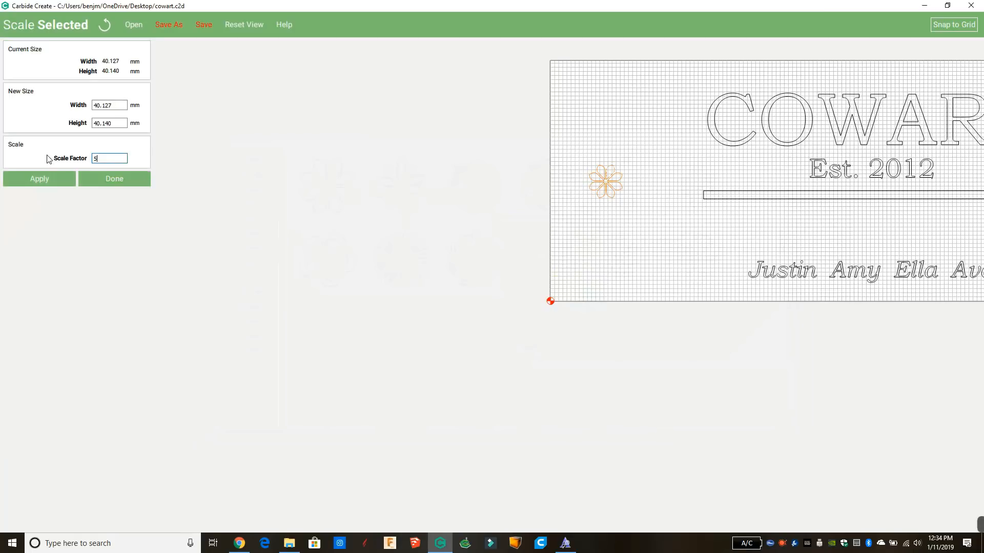
pyautogui.click(47, 183)
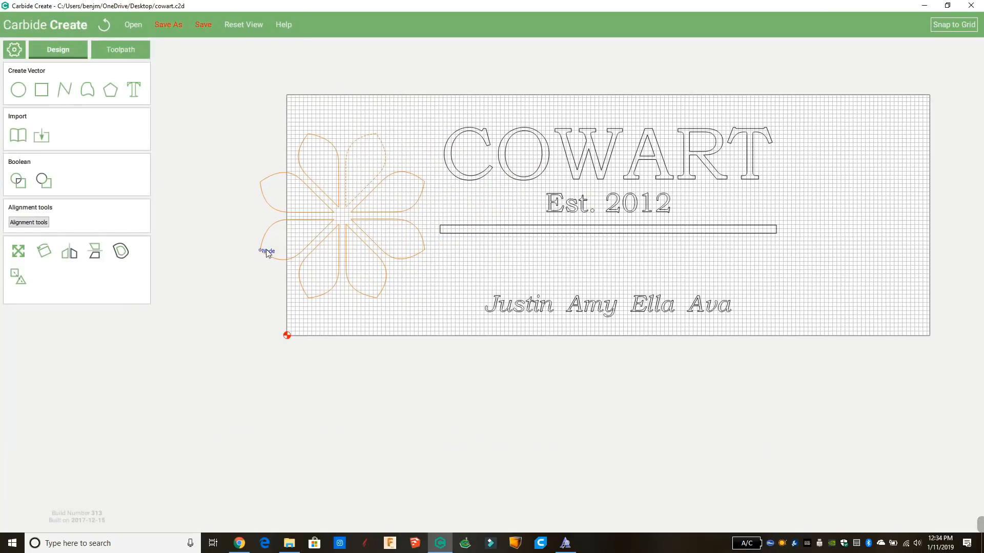
# Reselect the whole enlarged flower, scale it by a factor of 0.5, and clear the selection.
pyautogui.moveTo(224, 123); pyautogui.dragTo(429, 310)
pyautogui.click(19, 252)
pyautogui.moveTo(110, 158); pyautogui.dragTo(91, 158)
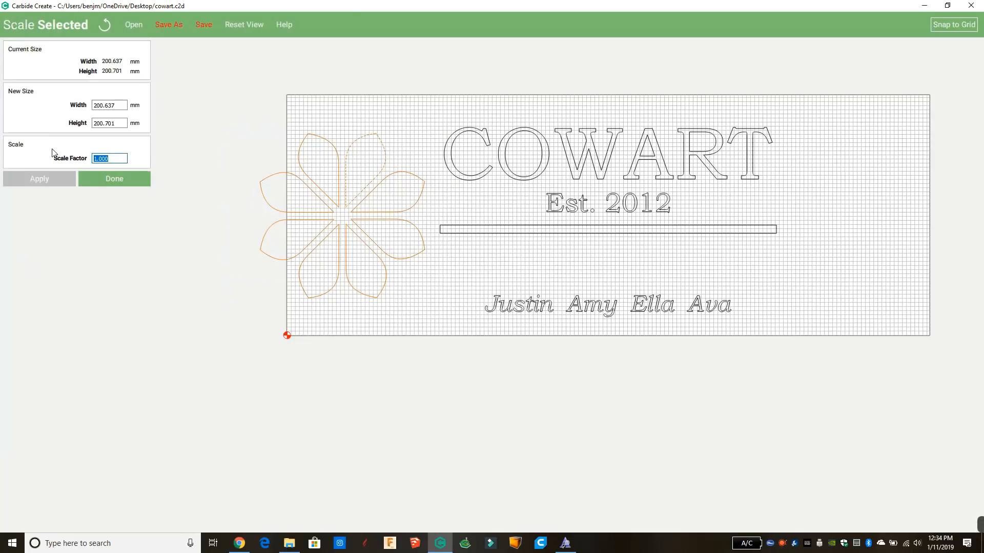
pyautogui.write('.5')
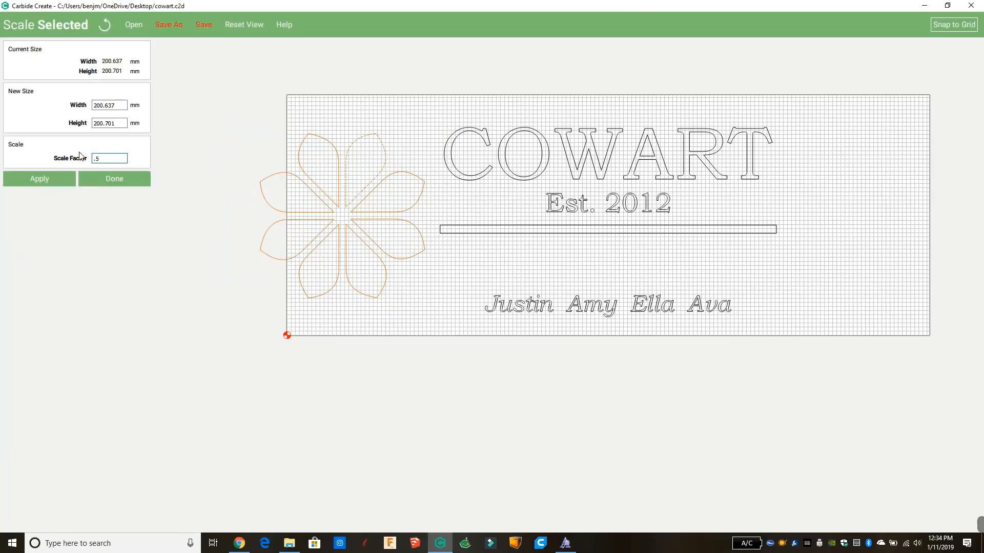
pyautogui.click(47, 181)
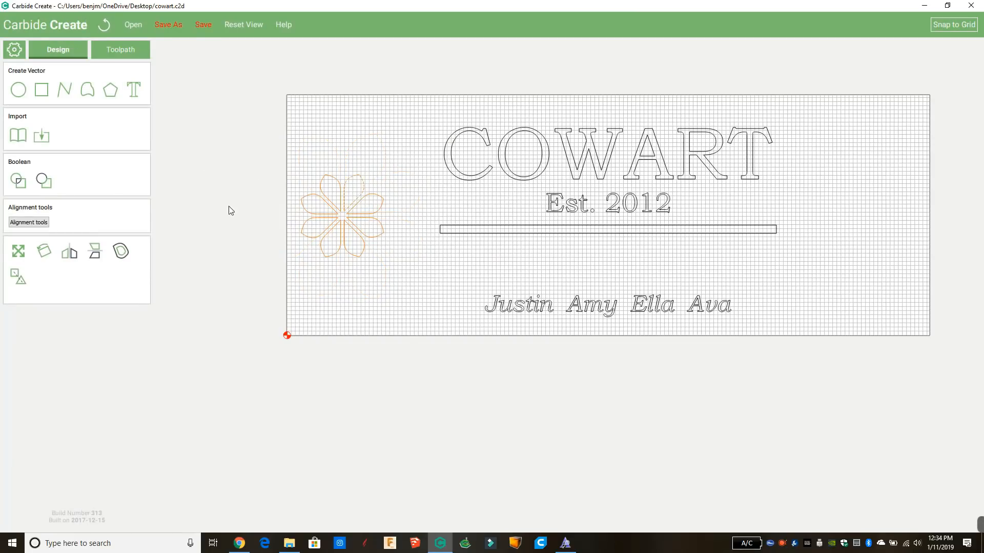
pyautogui.click(229, 206)
# Try moving a single petal away from the ungrouped flower, and undo the displacement.
pyautogui.click(347, 211)
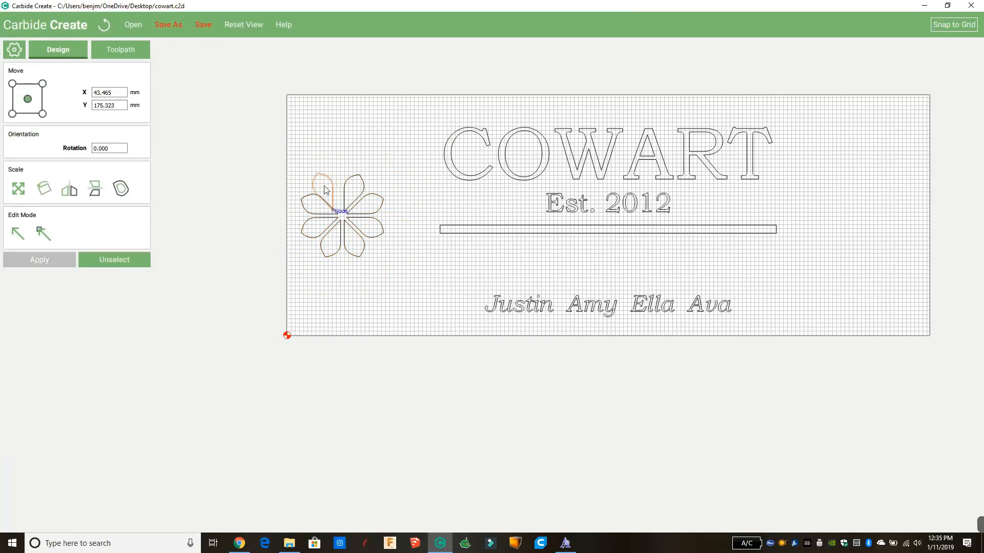
pyautogui.click(273, 108)
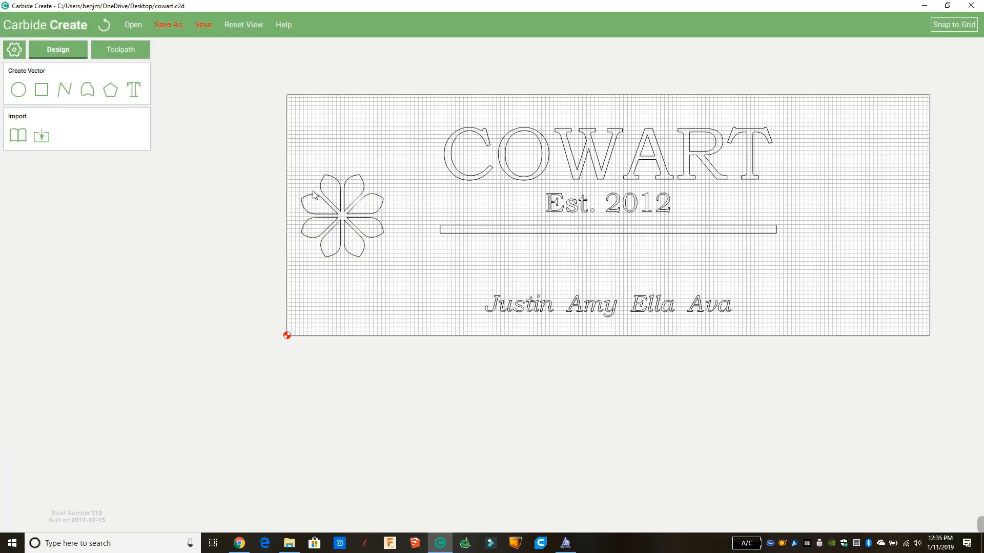
pyautogui.moveTo(273, 160); pyautogui.dragTo(398, 272)
pyautogui.click(327, 176)
pyautogui.click(105, 28)
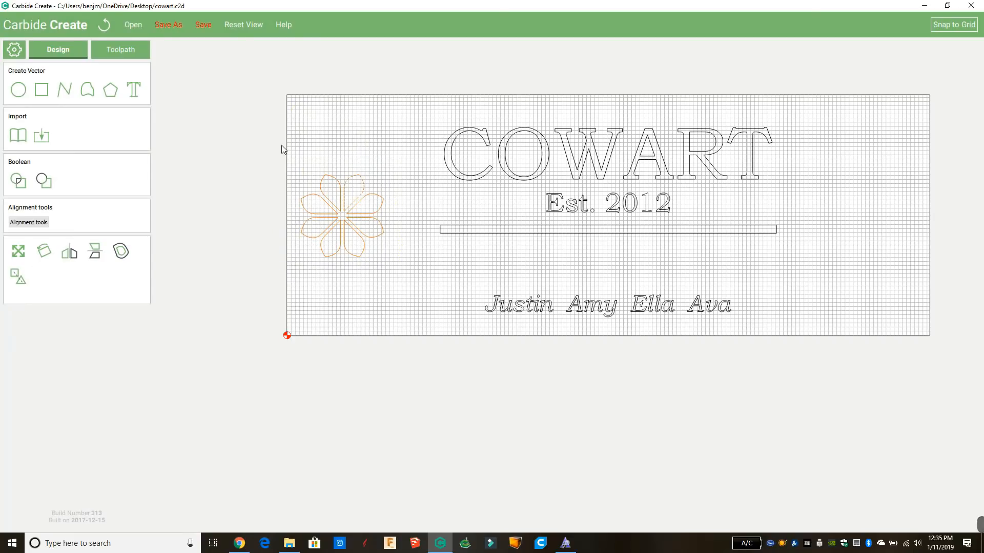
# Select all the flower's petals, group them into one object, and clear the selection.
pyautogui.moveTo(272, 163); pyautogui.dragTo(399, 285)
pyautogui.click(18, 280)
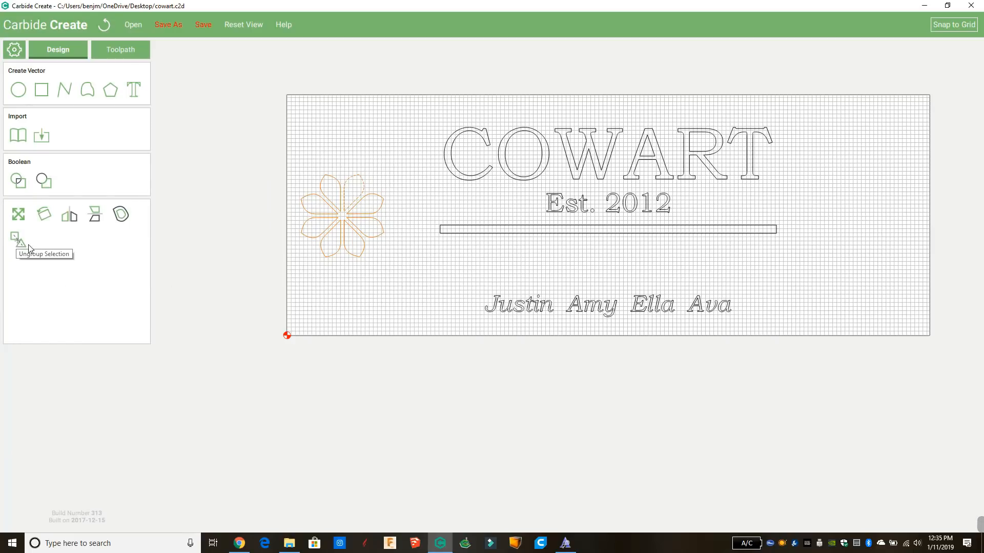
pyautogui.click(280, 233)
# Move the grouped flower slightly up and to the right on the stock, and deselect it.
pyautogui.click(333, 176)
pyautogui.moveTo(333, 175)
pyautogui.mouseDown()
pyautogui.moveTo(297, 153)
pyautogui.moveTo(320, 235)
pyautogui.moveTo(329, 158)
pyautogui.moveTo(334, 185)
pyautogui.moveTo(334, 173)
pyautogui.mouseUp()
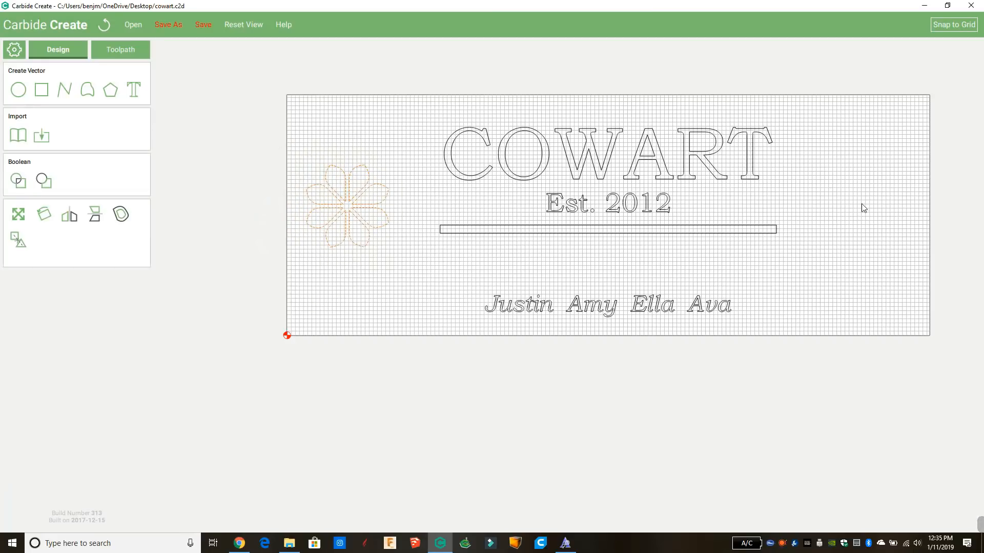
pyautogui.moveTo(373, 175)
pyautogui.mouseDown()
pyautogui.moveTo(378, 169)
pyautogui.moveTo(367, 186)
pyautogui.moveTo(373, 176)
pyautogui.mouseUp()
pyautogui.click(377, 278)
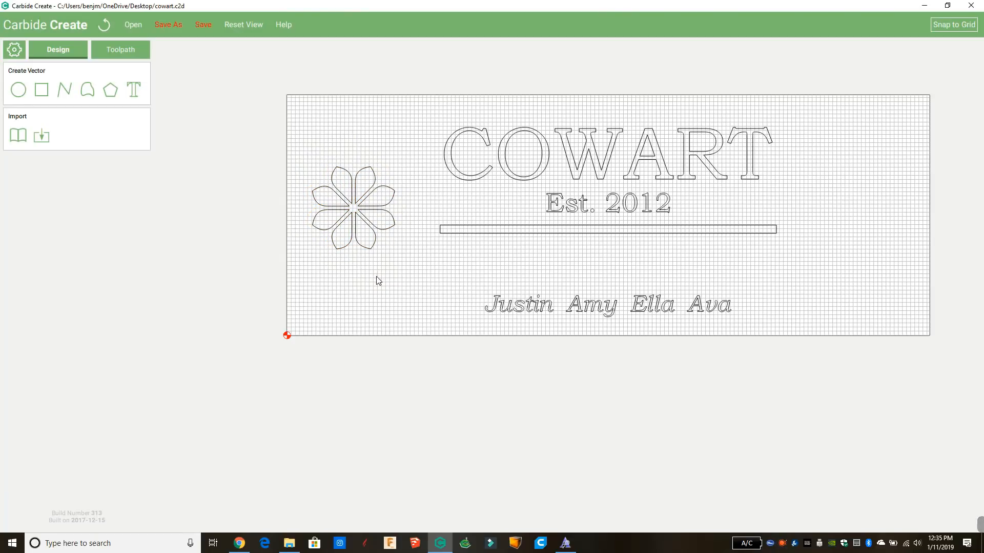
# Duplicate the grouped flower, place a copy directly above the original, and delete the extra copy overlapping the stock's upper edge.
pyautogui.moveTo(288, 130); pyautogui.dragTo(405, 285)
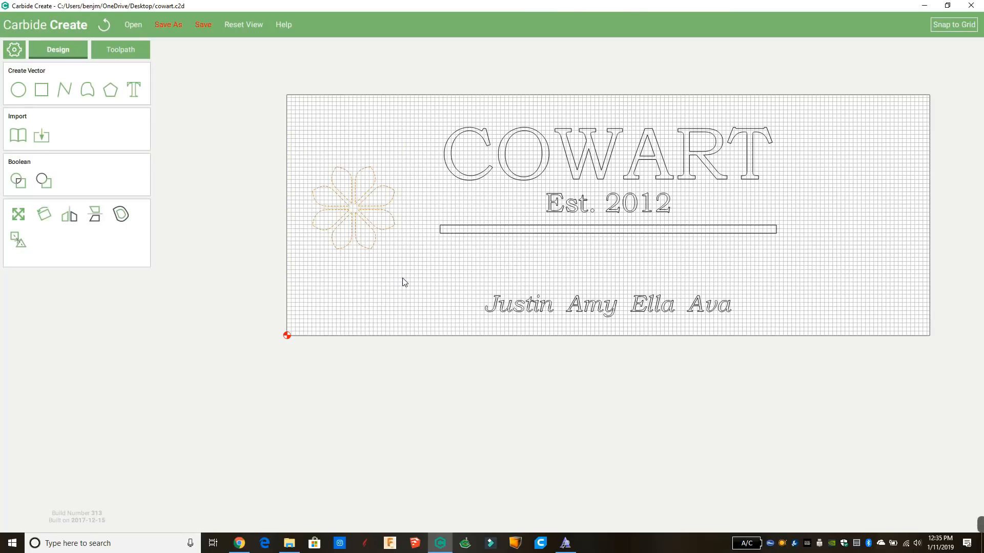
pyautogui.hotkey('ctrl', 'd')
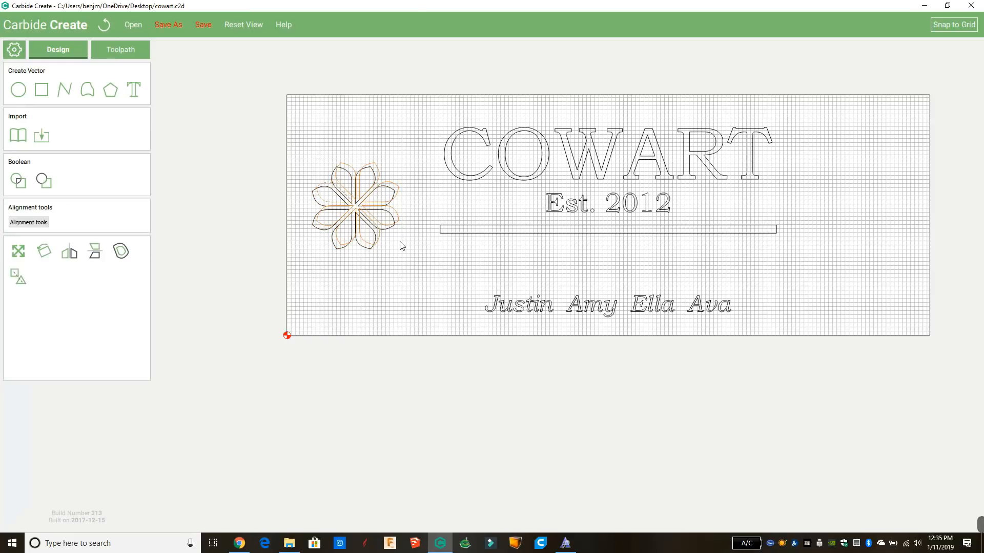
pyautogui.moveTo(393, 185); pyautogui.dragTo(433, 64)
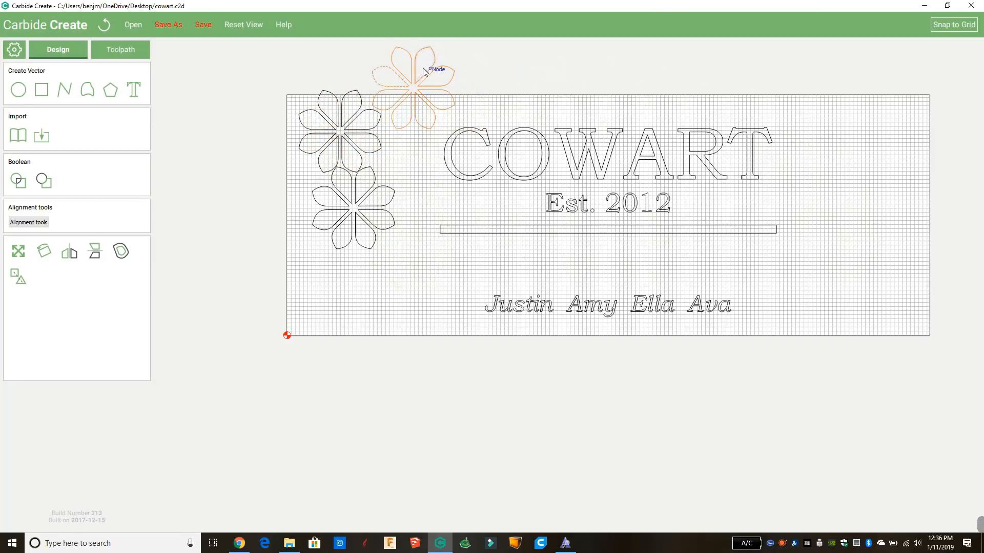
pyautogui.press('Delete')
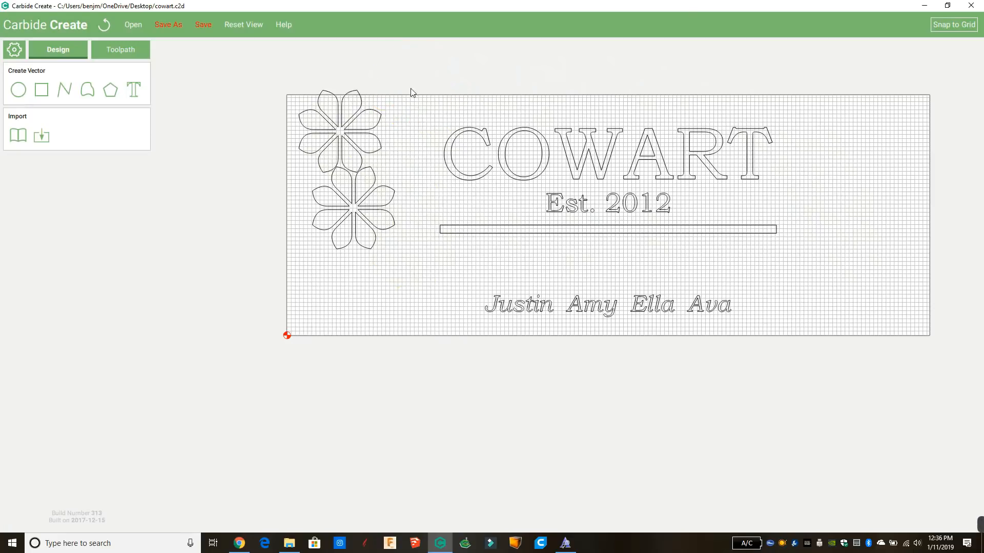
# Undo a stray petal move on the upper flower, and group all its petals into one object.
pyautogui.moveTo(381, 118); pyautogui.dragTo(399, 112)
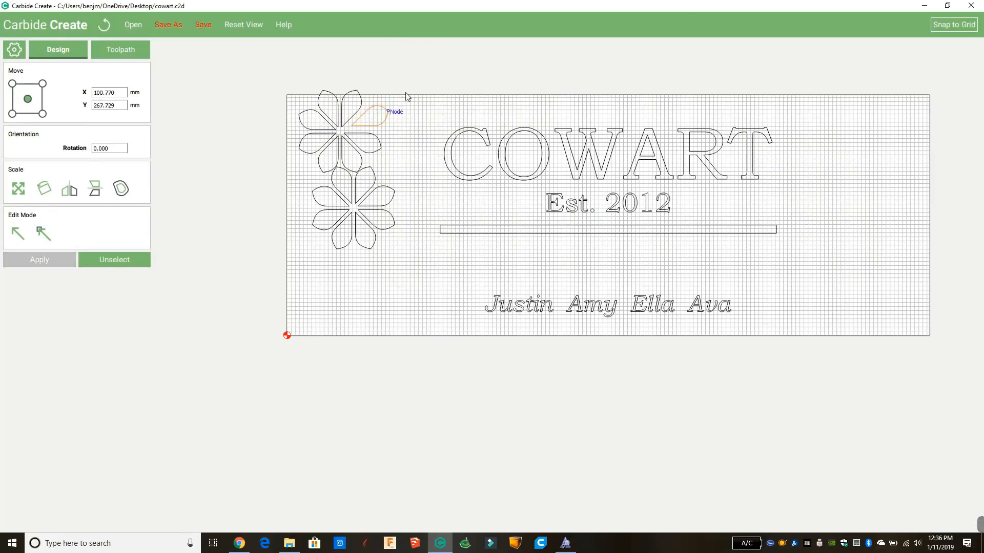
pyautogui.click(107, 25)
pyautogui.moveTo(260, 72); pyautogui.dragTo(402, 160)
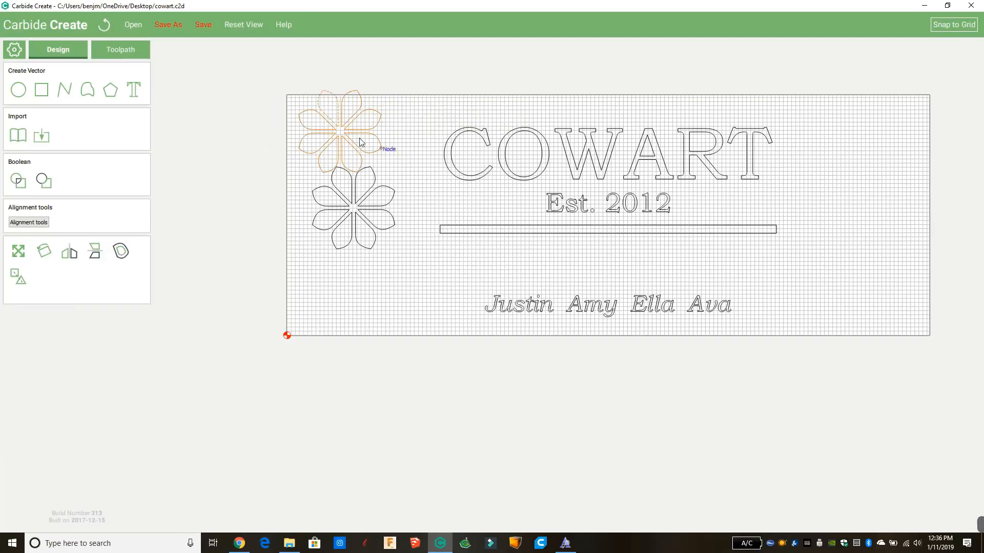
pyautogui.click(19, 277)
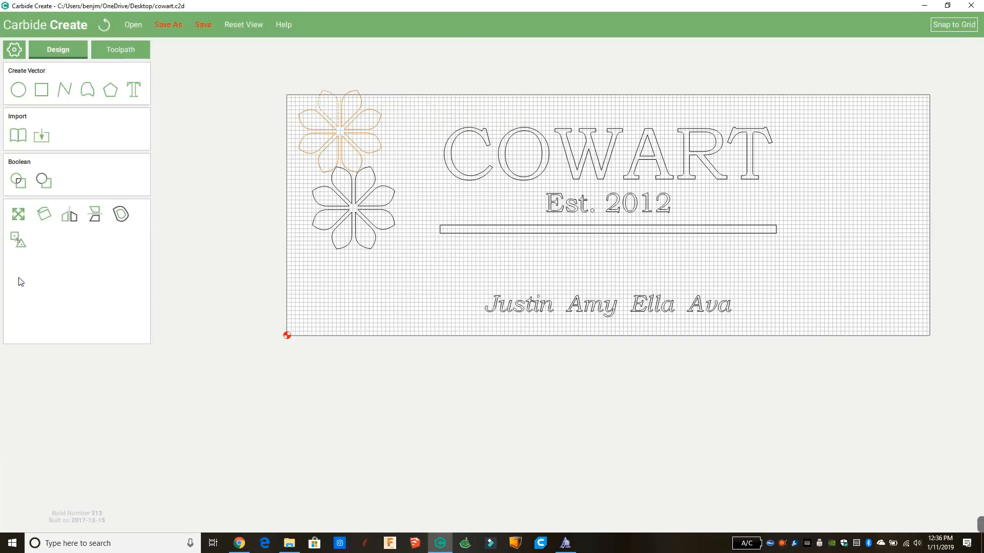
pyautogui.click(263, 152)
pyautogui.click(316, 109)
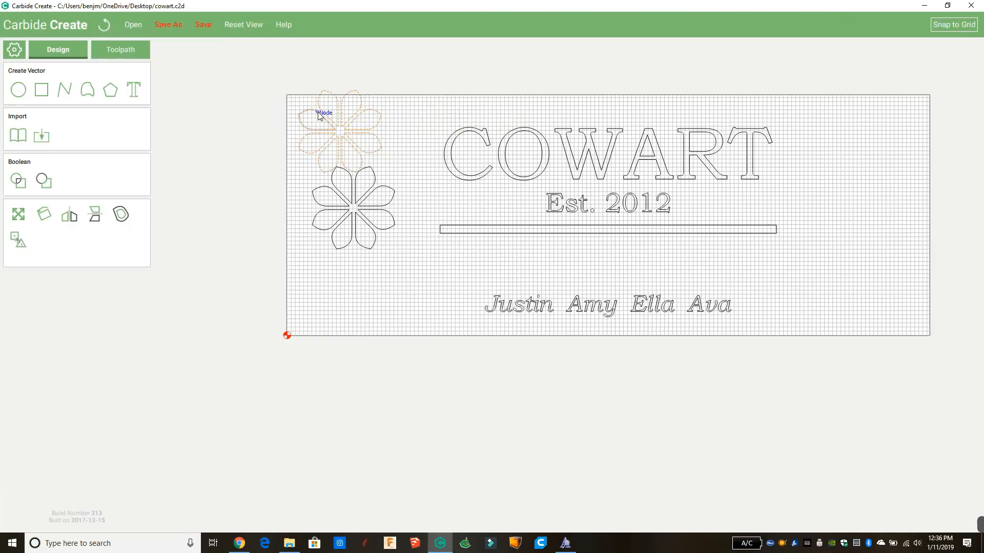
# Move the upper grouped flower to the stock's right end, and shift both flowers slightly down beside the divider bar.
pyautogui.moveTo(316, 109); pyautogui.dragTo(865, 206)
pyautogui.click(848, 277)
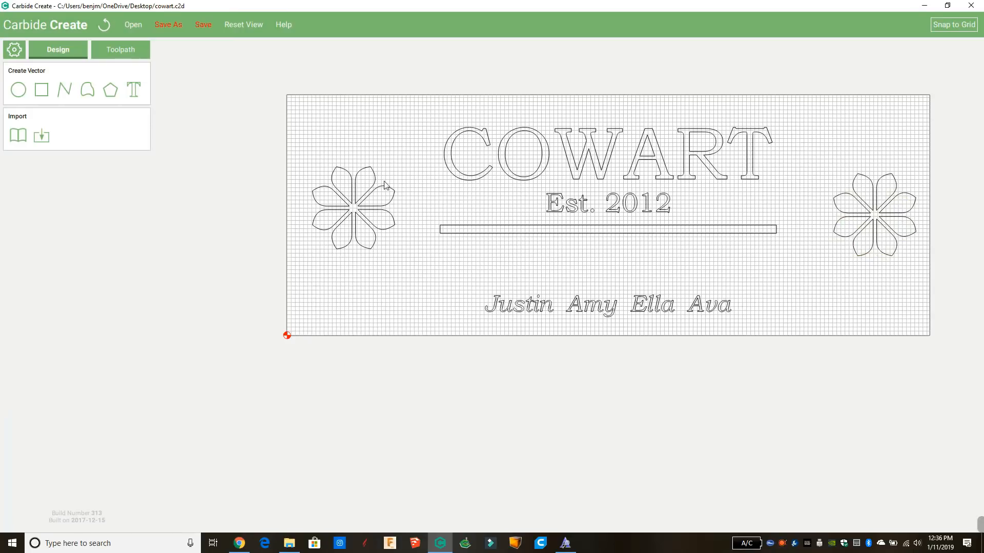
pyautogui.moveTo(386, 185)
pyautogui.mouseDown()
pyautogui.moveTo(401, 189)
pyautogui.moveTo(379, 189)
pyautogui.moveTo(386, 207)
pyautogui.moveTo(372, 133)
pyautogui.moveTo(448, 123)
pyautogui.moveTo(368, 192)
pyautogui.moveTo(380, 200)
pyautogui.mouseUp()
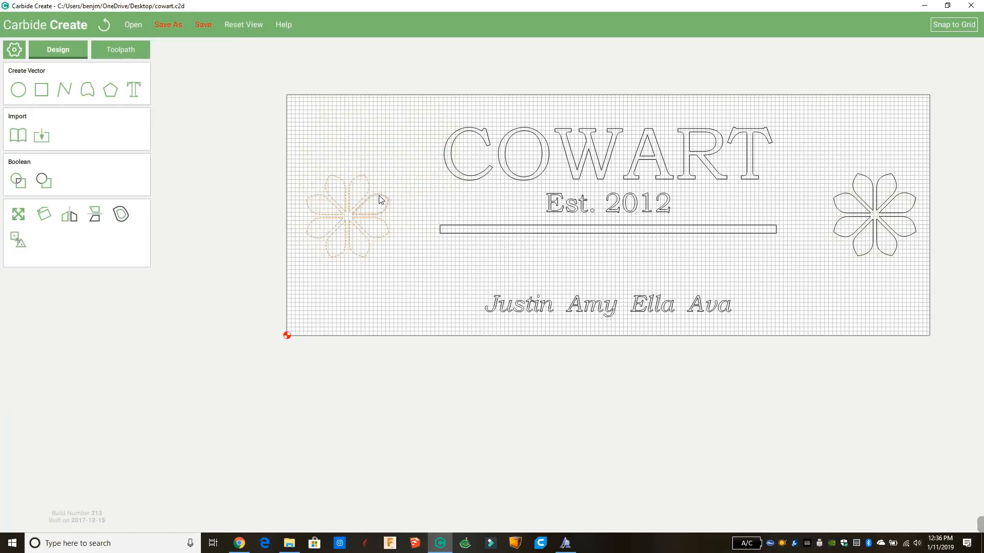
pyautogui.moveTo(879, 183)
pyautogui.mouseDown()
pyautogui.moveTo(832, 157)
pyautogui.moveTo(887, 167)
pyautogui.moveTo(878, 190)
pyautogui.moveTo(867, 189)
pyautogui.moveTo(870, 144)
pyautogui.moveTo(898, 184)
pyautogui.moveTo(862, 191)
pyautogui.moveTo(880, 193)
pyautogui.mouseUp()
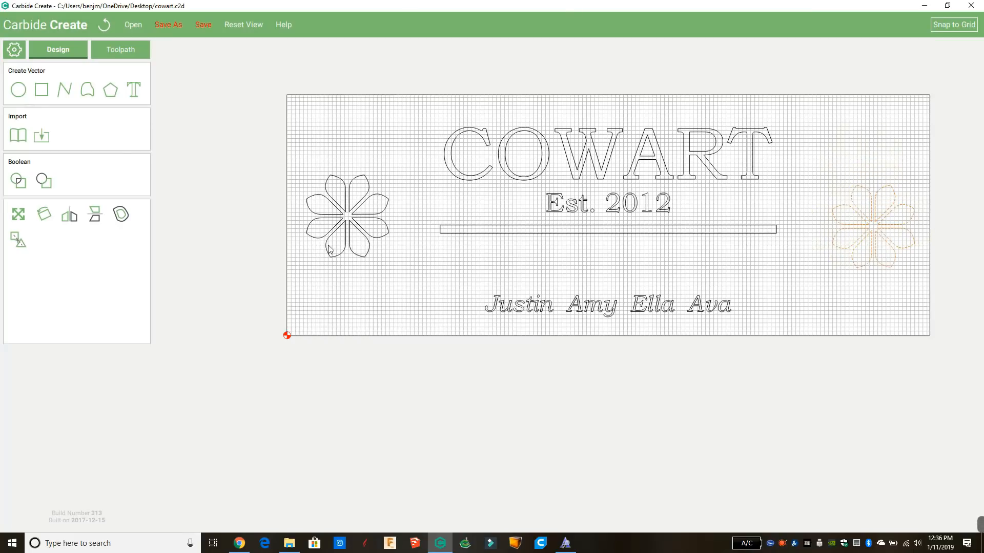
# Draw a 30 mm square at the stock's upper-left corner and move it down beside the left flower.
pyautogui.click(44, 92)
pyautogui.click(303, 106)
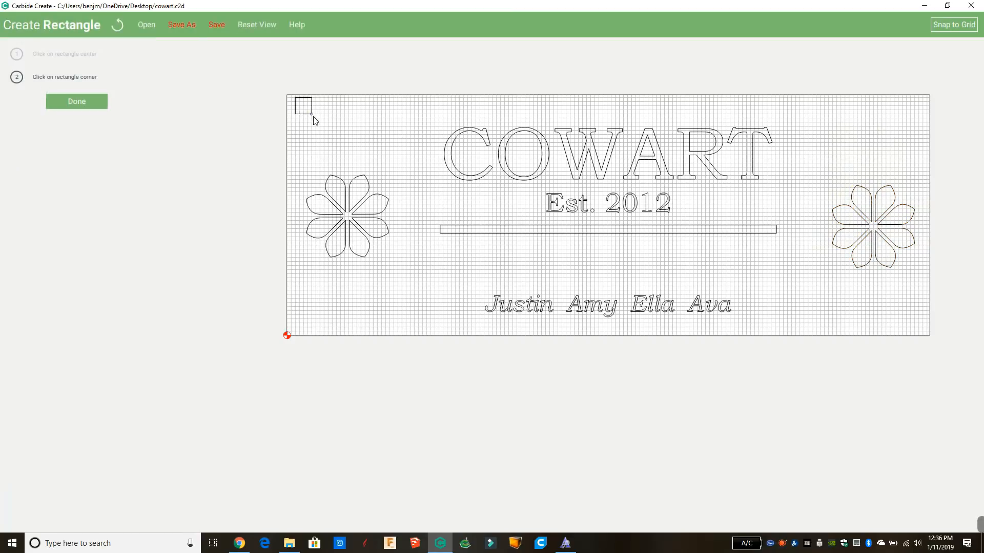
pyautogui.click(317, 120)
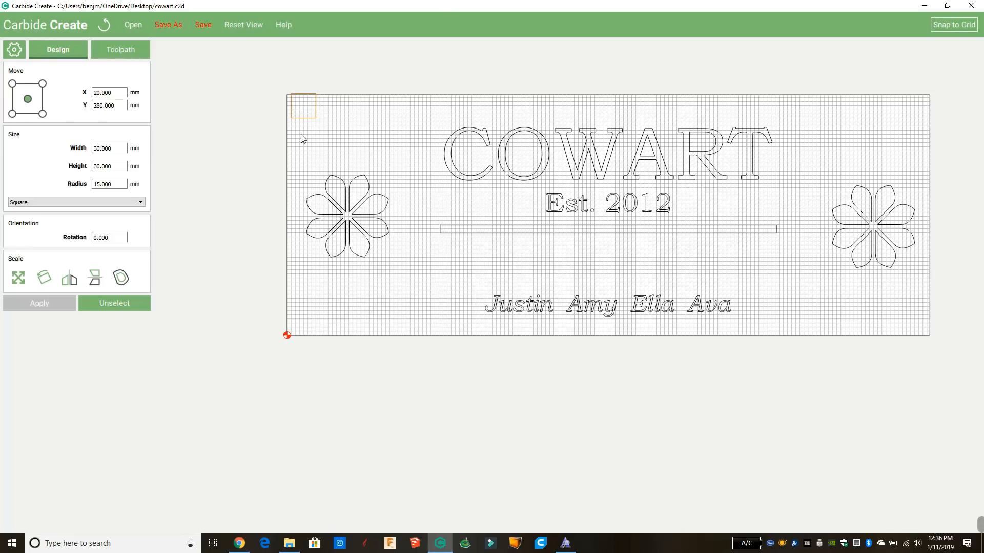
pyautogui.moveTo(307, 119); pyautogui.dragTo(297, 210)
# Set the square's width to 20 mm and place it flush with the stock's left edge at X 10, Y 140 mm.
pyautogui.click(109, 148)
pyautogui.write('20')
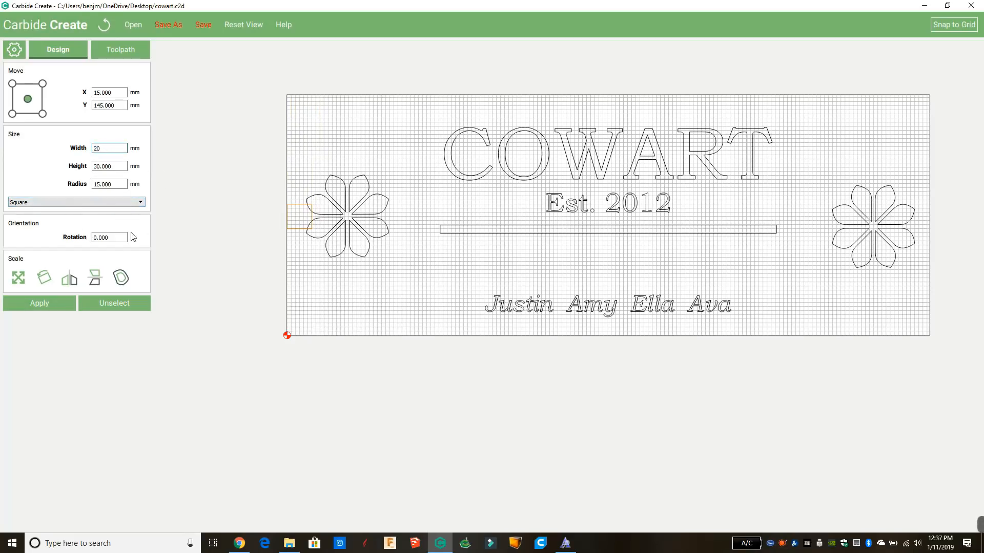
pyautogui.click(42, 303)
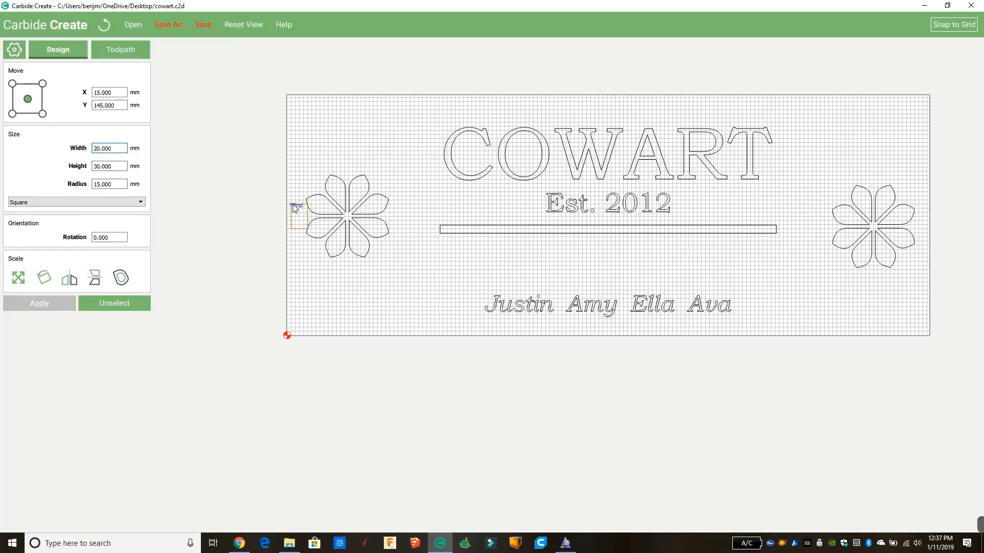
pyautogui.moveTo(292, 208)
pyautogui.mouseDown()
pyautogui.moveTo(260, 204)
pyautogui.moveTo(315, 193)
pyautogui.moveTo(286, 201)
pyautogui.mouseUp()
pyautogui.scroll(5, 286, 202)
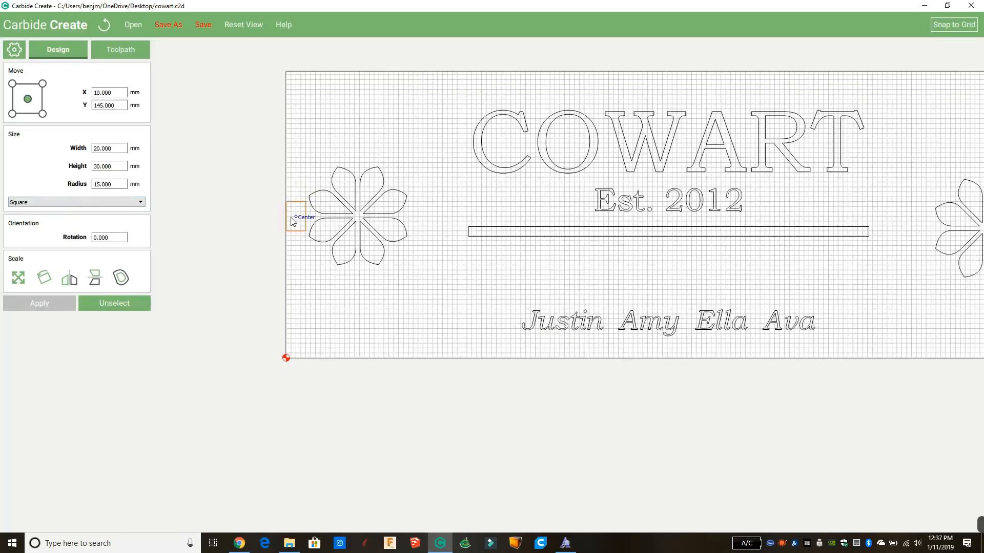
pyautogui.scroll(5, 286, 215)
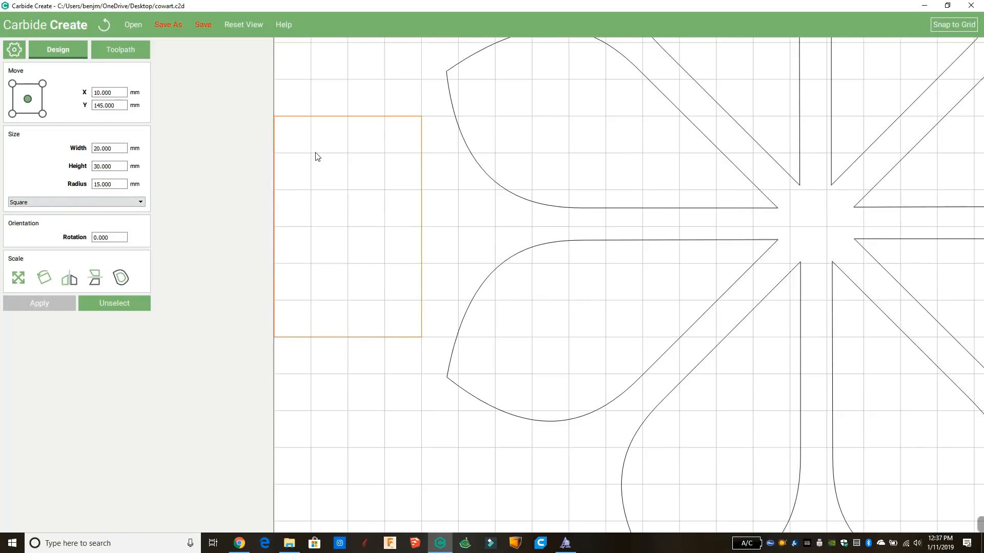
pyautogui.moveTo(328, 123); pyautogui.dragTo(313, 172)
# Move the left flower so its leftmost petal tips meet the spacer rectangle's right side and straddle it vertically.
pyautogui.scroll(-8, 334, 151)
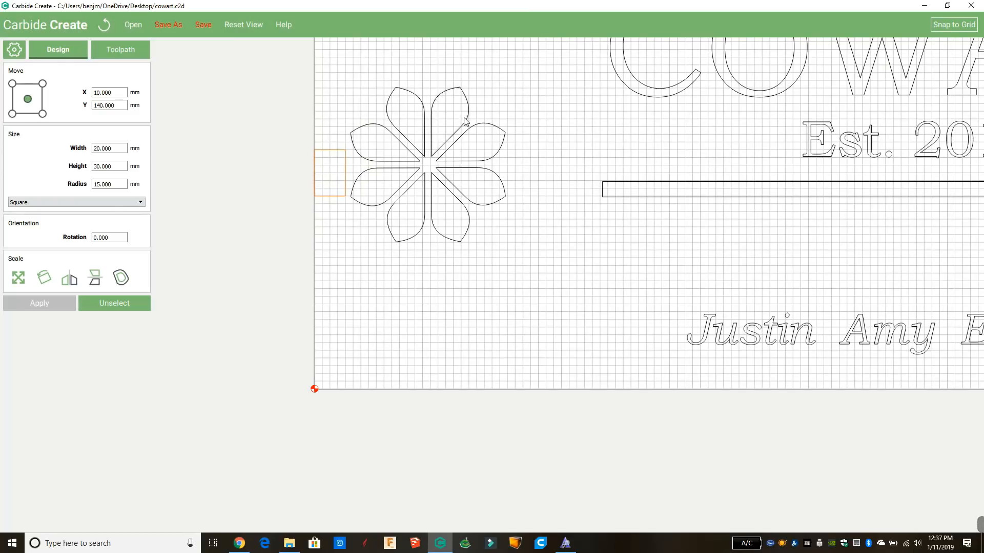
pyautogui.moveTo(466, 122); pyautogui.dragTo(460, 135)
pyautogui.scroll(5, 340, 183)
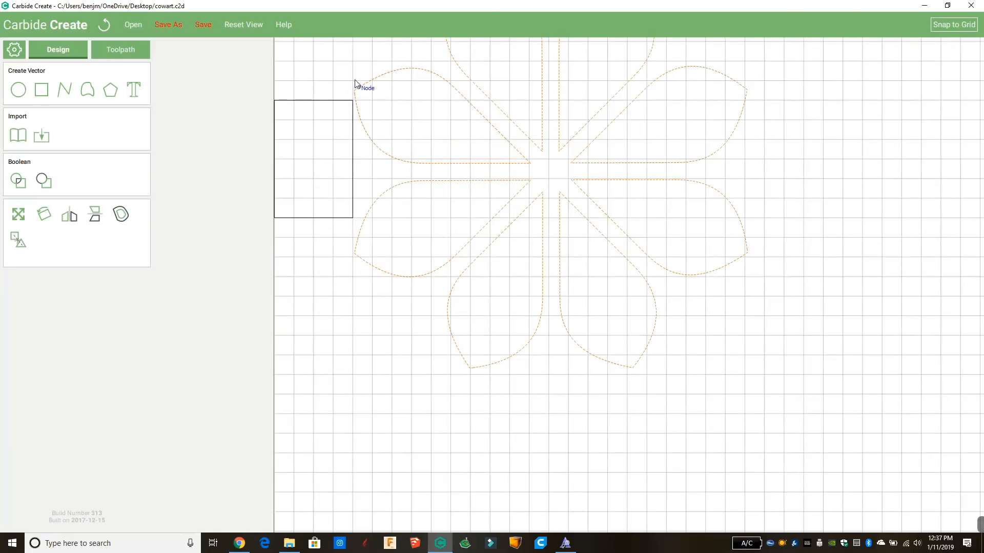
pyautogui.moveTo(575, 138); pyautogui.dragTo(574, 132)
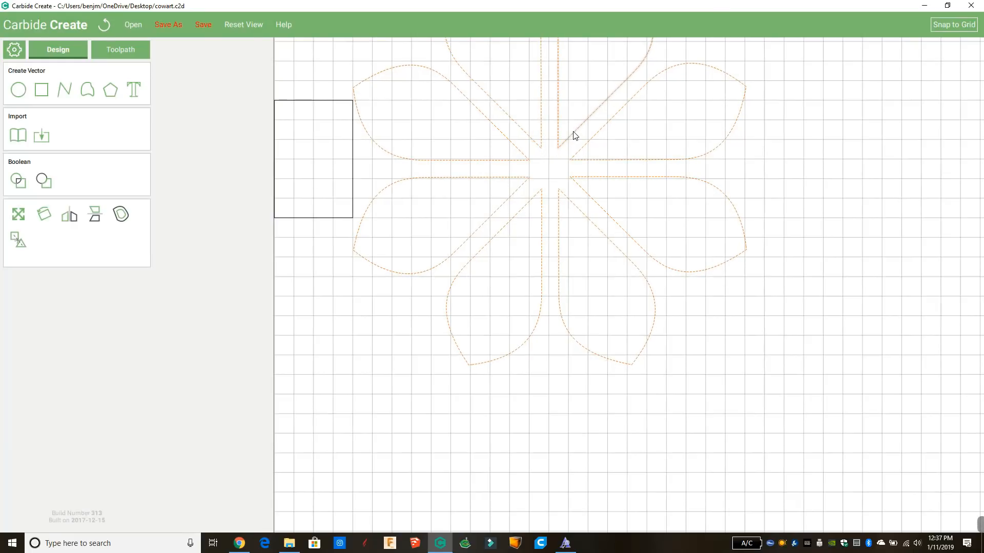
pyautogui.scroll(5, 444, 160)
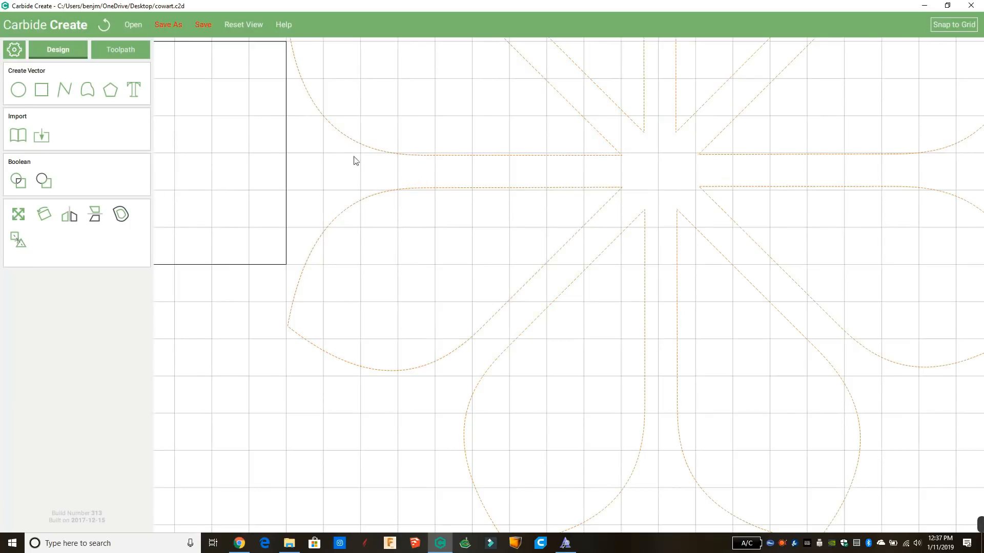
pyautogui.moveTo(651, 121); pyautogui.dragTo(646, 189)
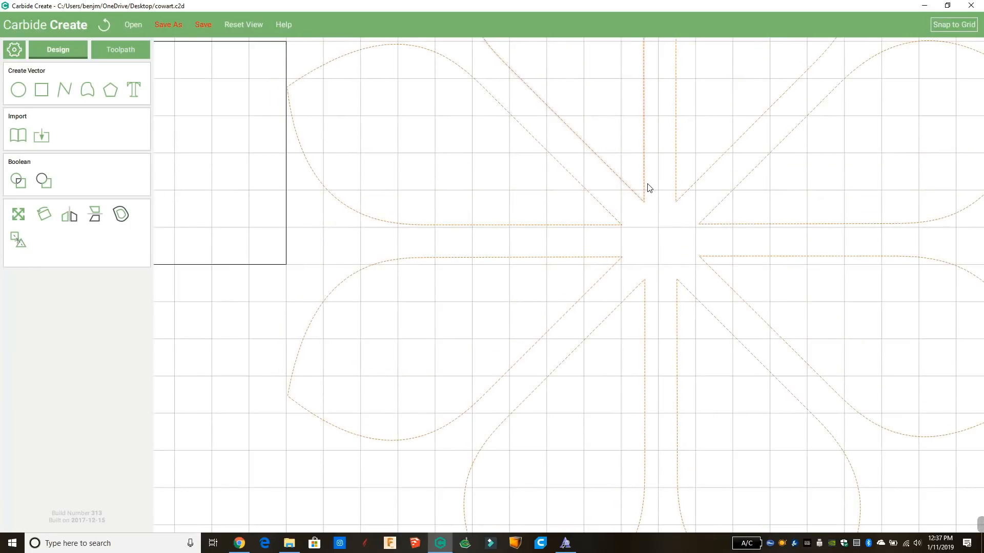
# Duplicate the spacer rectangle and move the copy to the stock's right edge, beside the right flower.
pyautogui.scroll(-6, 606, 244)
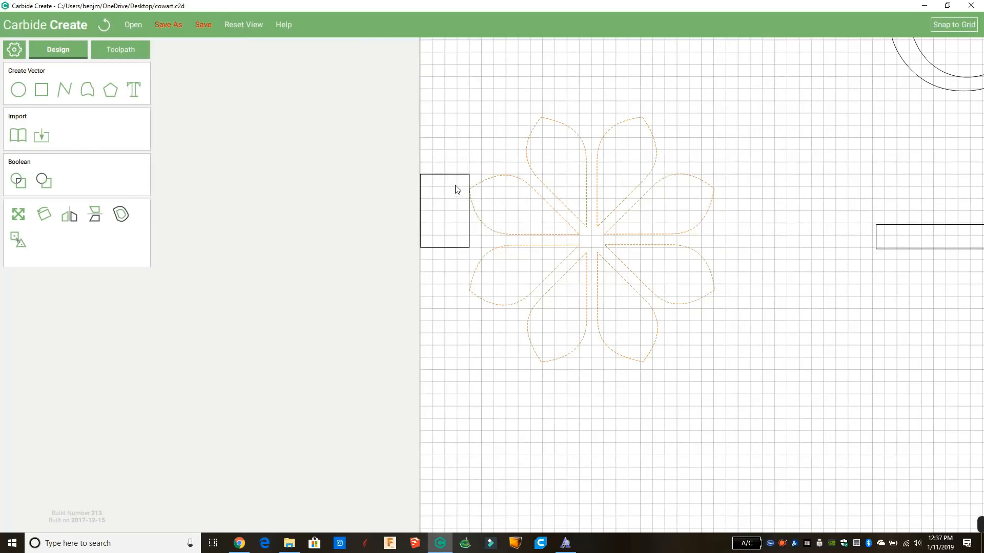
pyautogui.click(454, 179)
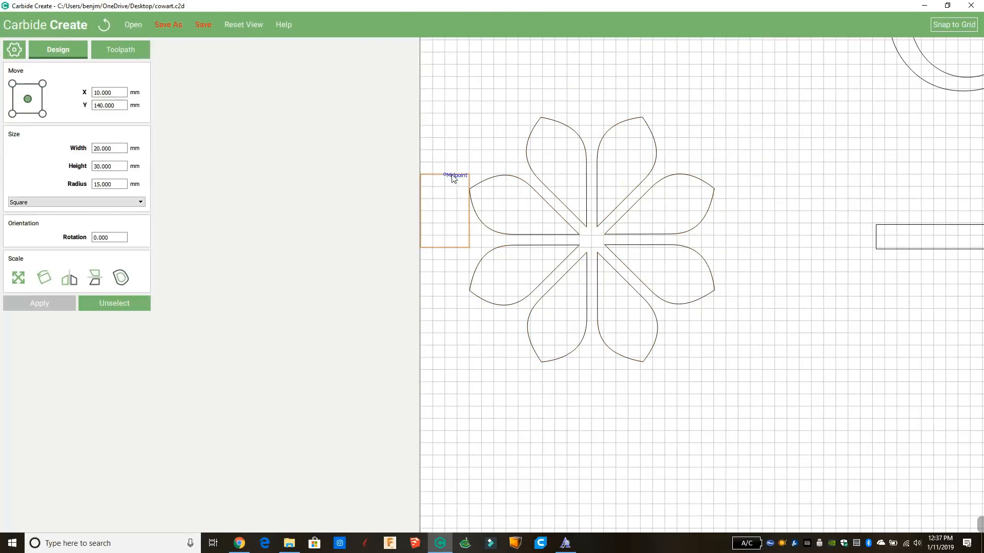
pyautogui.moveTo(453, 178); pyautogui.dragTo(815, 213)
pyautogui.scroll(-3, 816, 217)
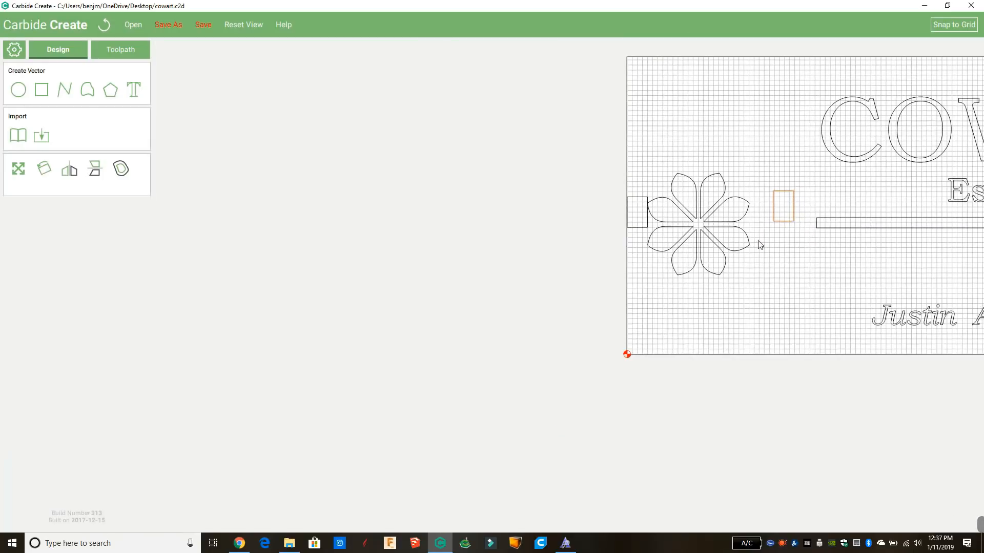
pyautogui.moveTo(766, 241); pyautogui.dragTo(239, 228, button='middle')
pyautogui.moveTo(271, 185); pyautogui.dragTo(891, 194)
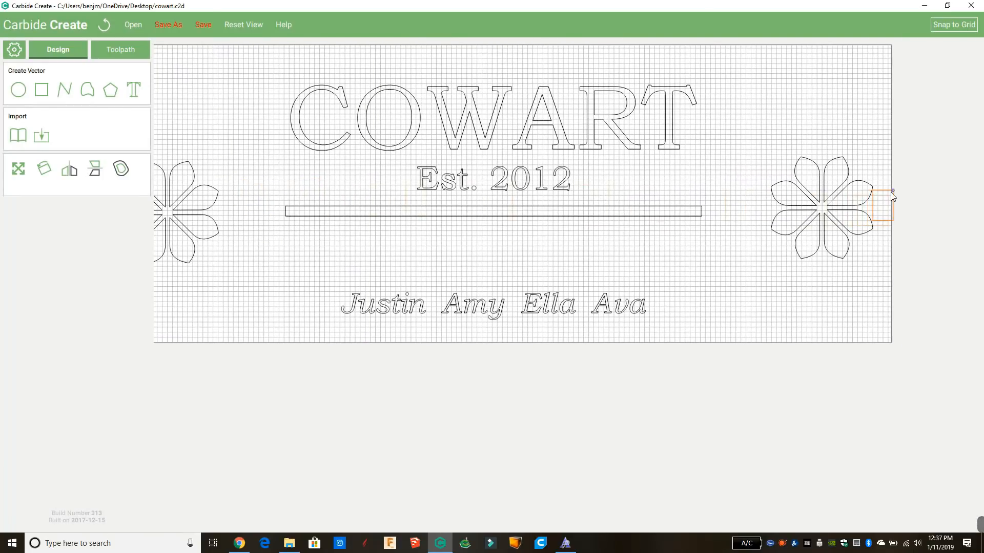
# Adjust the copied spacer rectangle so its right side is flush with the stock's right edge.
pyautogui.scroll(5, 892, 194)
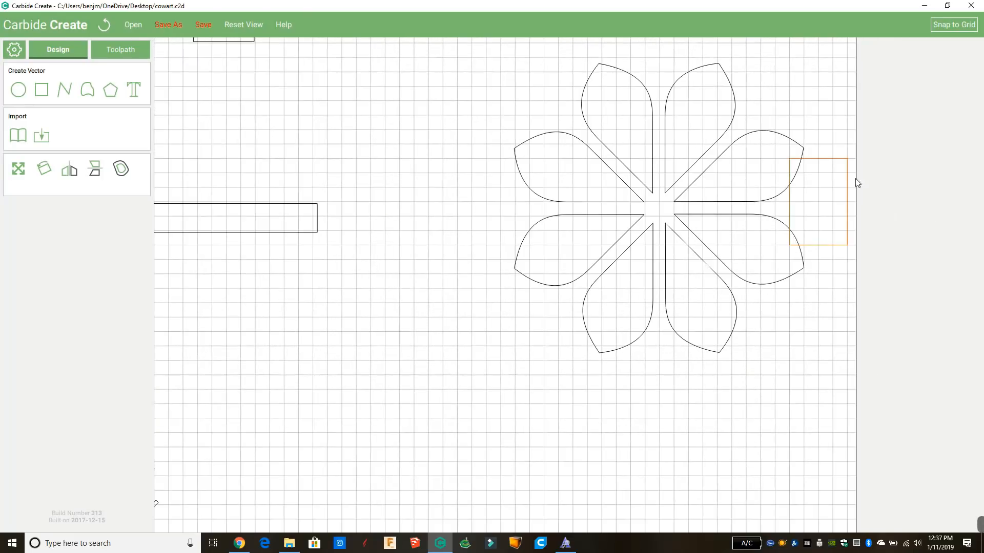
pyautogui.moveTo(817, 159); pyautogui.dragTo(831, 175)
pyautogui.scroll(7, 830, 174)
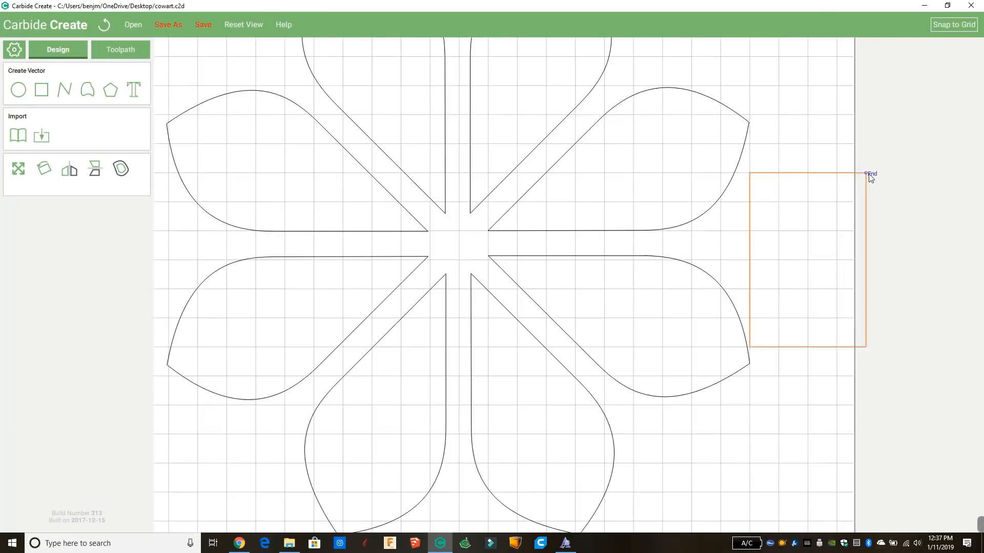
pyautogui.moveTo(815, 166); pyautogui.dragTo(822, 165)
pyautogui.scroll(5, 854, 189)
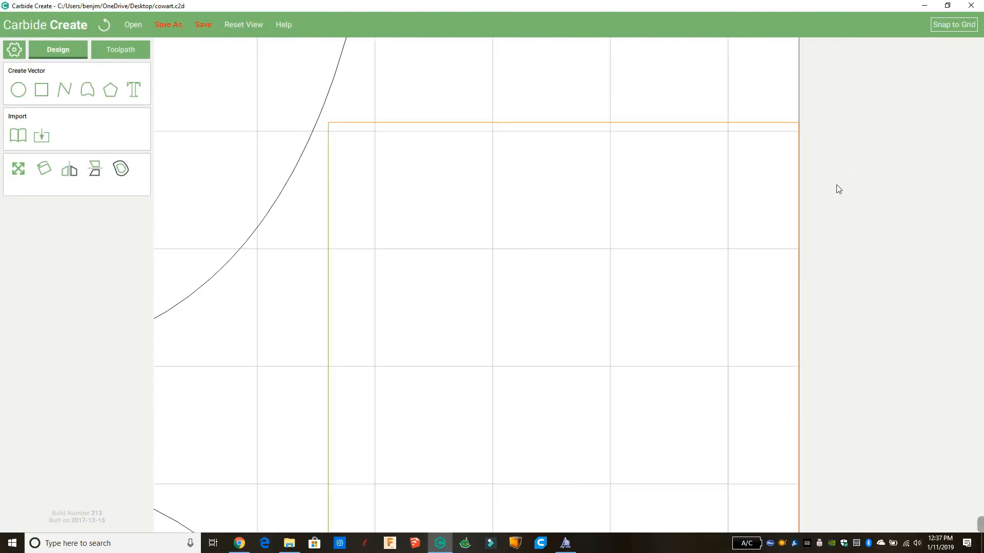
pyautogui.scroll(-2, 828, 183)
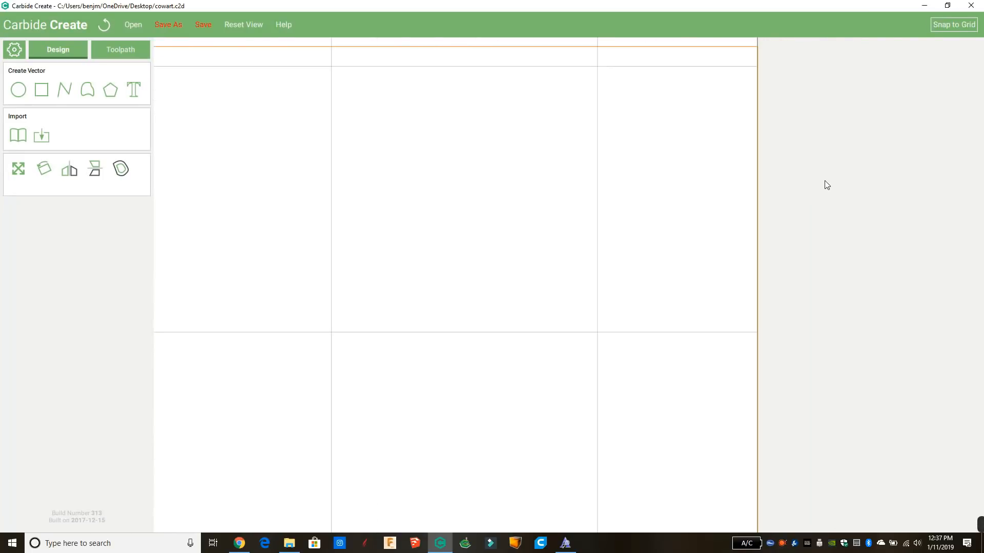
pyautogui.scroll(-9, 824, 184)
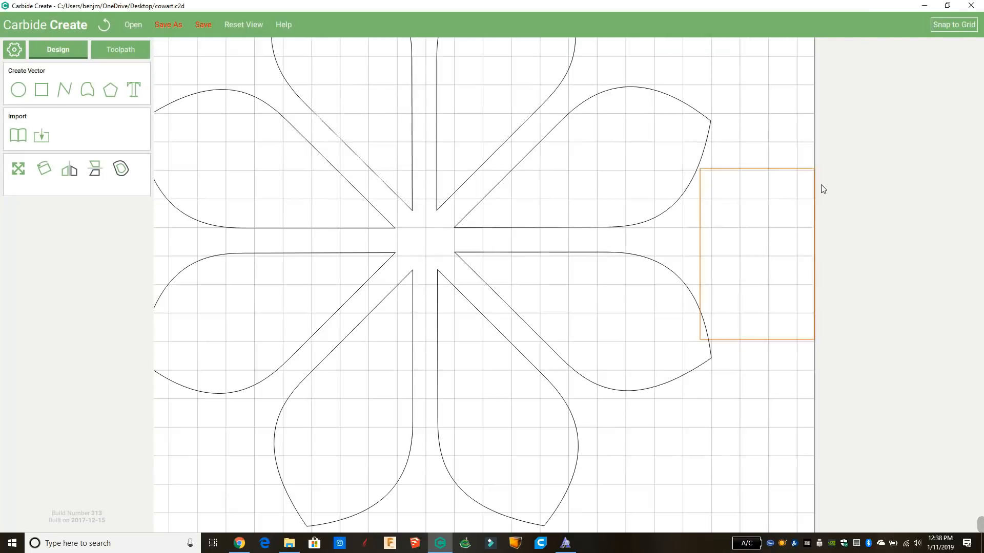
pyautogui.scroll(-5, 824, 208)
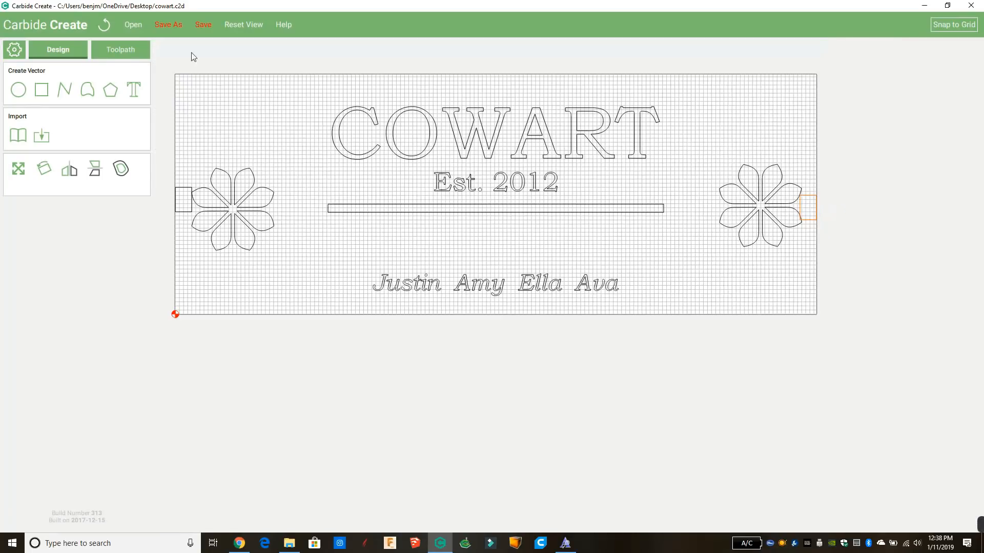
# Move the right flower so its outer petals touch the inner edge of the small spacer rectangle at the board's right edge.
pyautogui.click(245, 27)
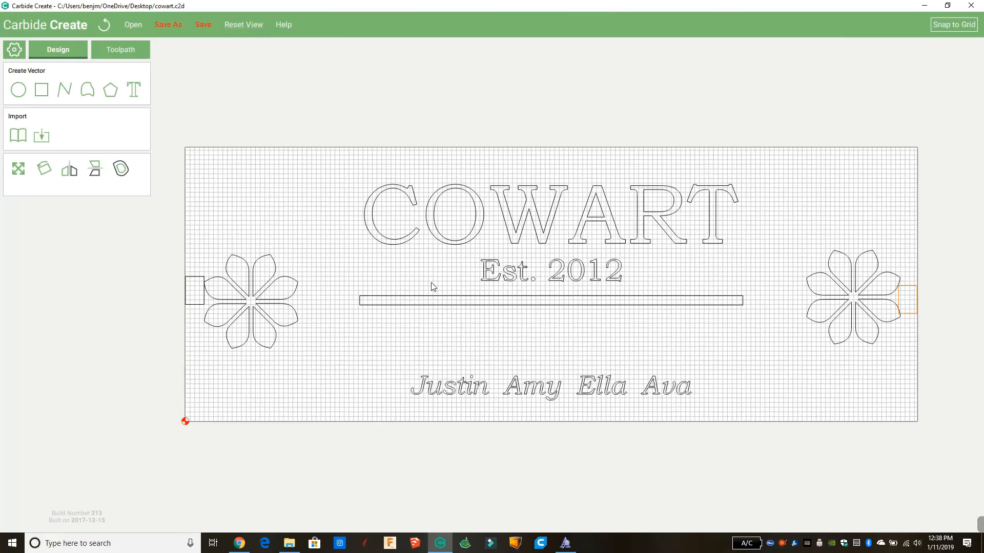
pyautogui.click(908, 349)
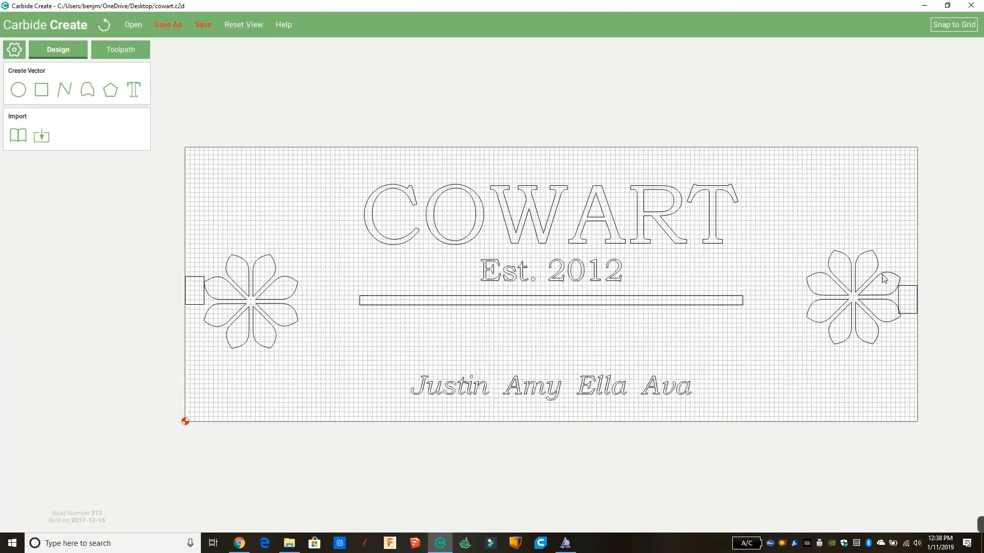
pyautogui.moveTo(884, 279)
pyautogui.mouseDown()
pyautogui.moveTo(872, 286)
pyautogui.moveTo(893, 291)
pyautogui.moveTo(888, 272)
pyautogui.mouseUp()
pyautogui.scroll(3, 893, 291)
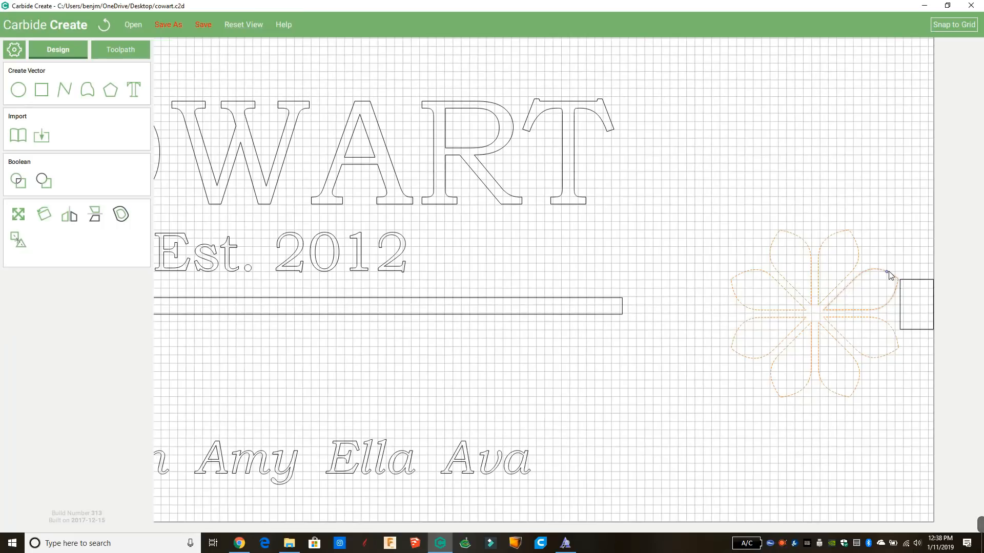
pyautogui.scroll(2, 913, 290)
pyautogui.moveTo(839, 324); pyautogui.dragTo(839, 325)
pyautogui.scroll(-5, 555, 312)
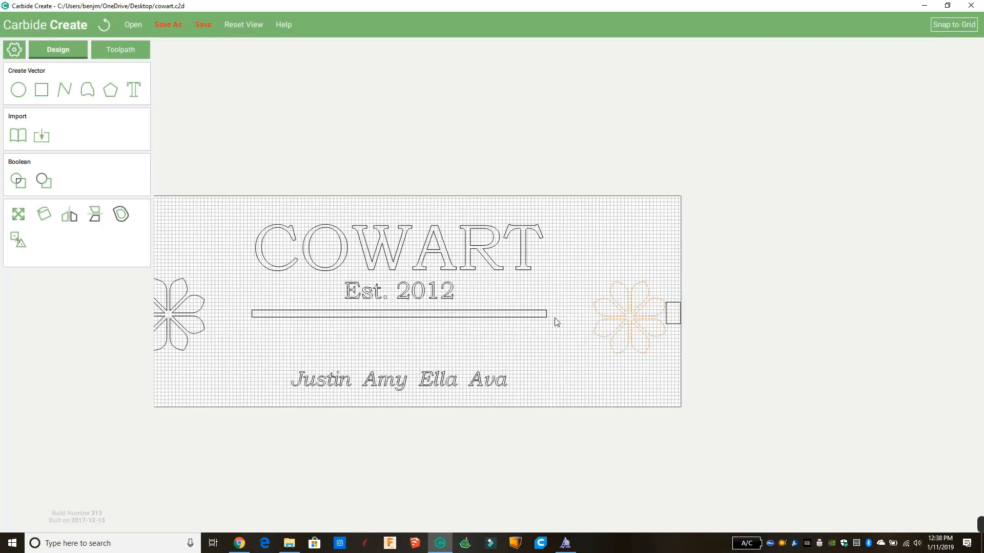
pyautogui.moveTo(599, 343); pyautogui.dragTo(721, 335, button='middle')
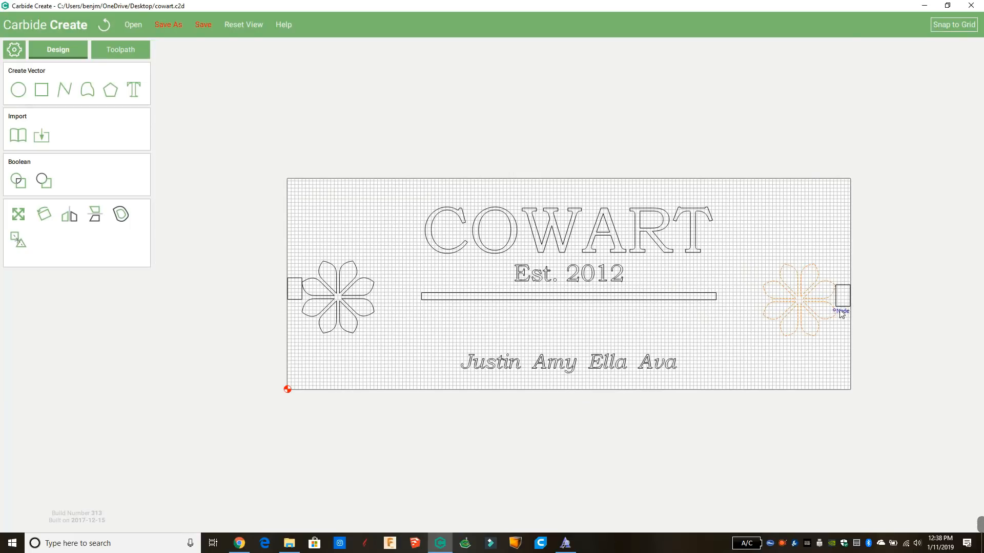
# Delete the small spacer rectangles beside the left and right flowers.
pyautogui.moveTo(842, 310)
pyautogui.mouseDown()
pyautogui.moveTo(816, 384)
pyautogui.moveTo(797, 194)
pyautogui.moveTo(339, 199)
pyautogui.moveTo(348, 384)
pyautogui.moveTo(309, 277)
pyautogui.moveTo(378, 271)
pyautogui.moveTo(717, 288)
pyautogui.moveTo(854, 307)
pyautogui.moveTo(844, 313)
pyautogui.mouseUp()
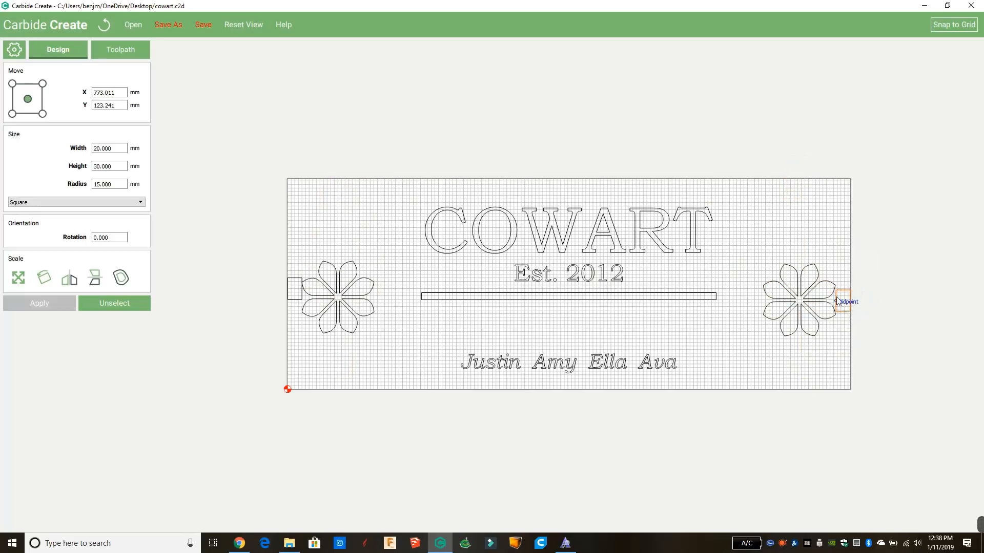
pyautogui.click(300, 285)
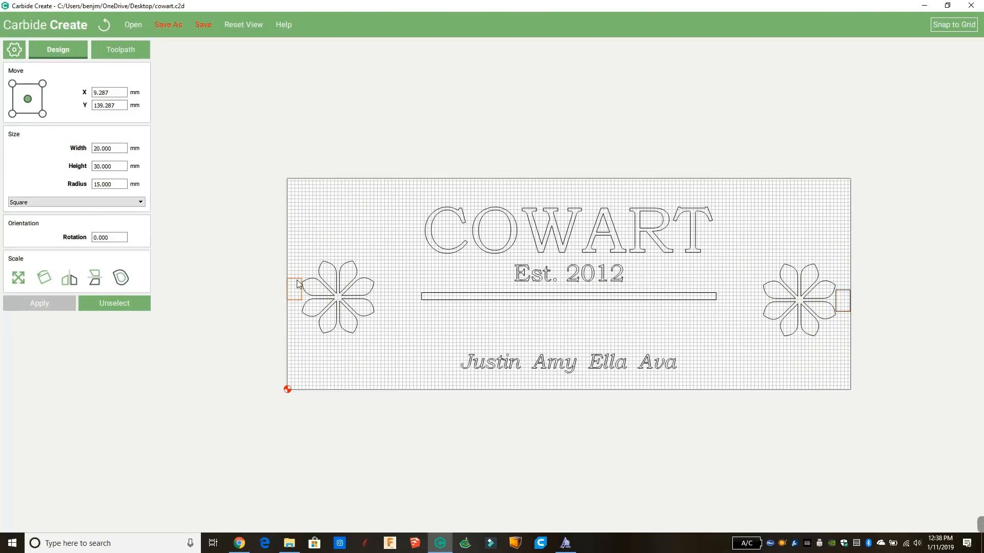
pyautogui.click(301, 288)
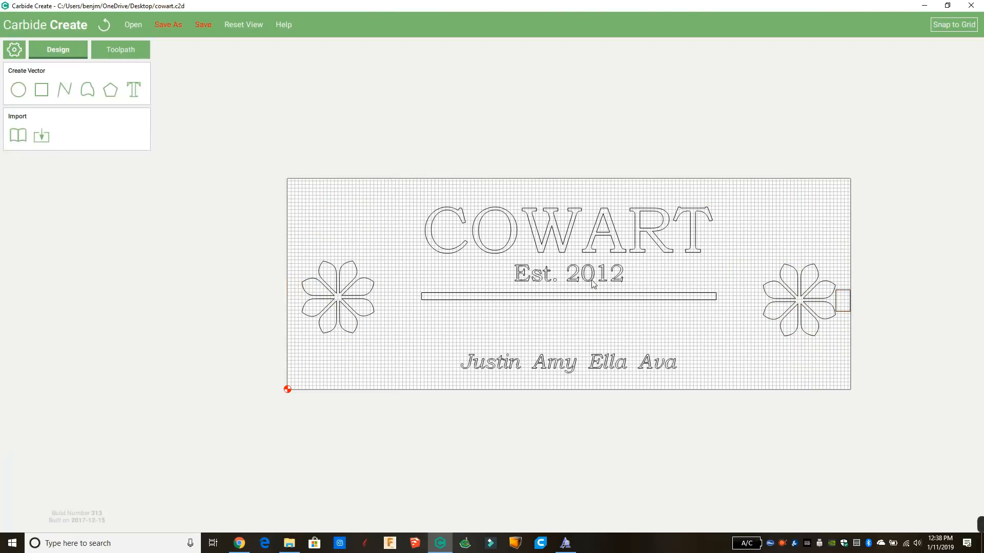
pyautogui.click(850, 295)
pyautogui.click(850, 296)
# Center both flowers vertically on the stock using the alignment tools.
pyautogui.click(822, 287)
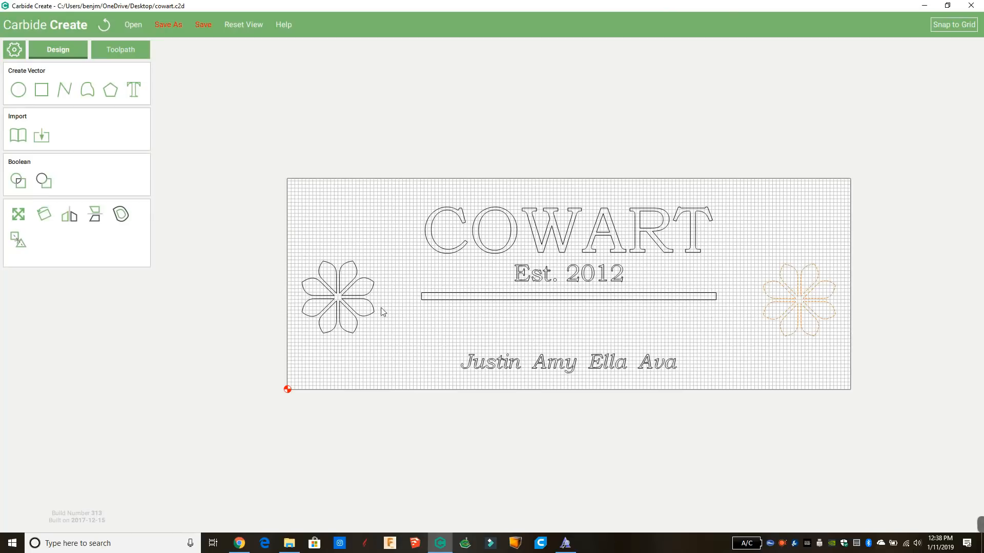
pyautogui.keyDown('shift'); pyautogui.click(367, 285); pyautogui.keyUp('shift')
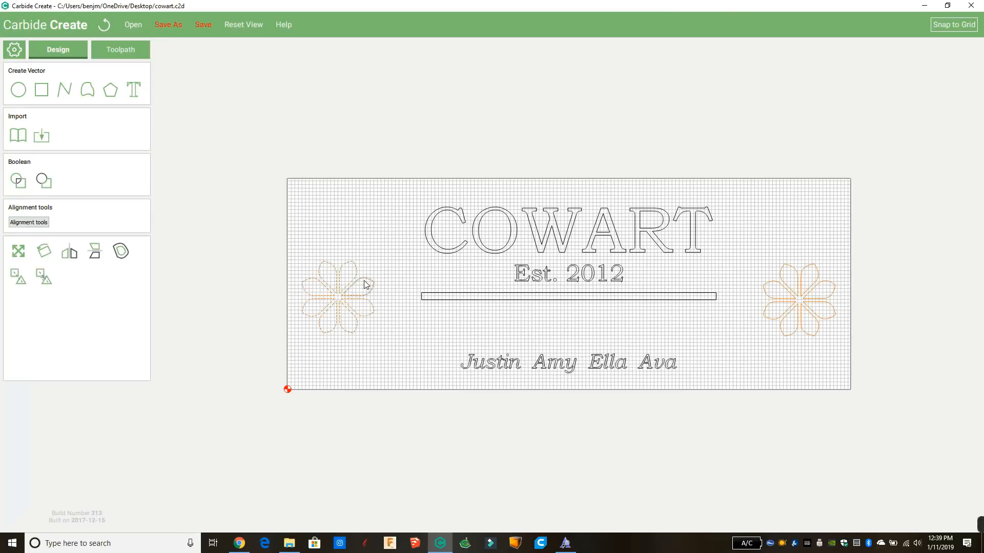
pyautogui.click(44, 224)
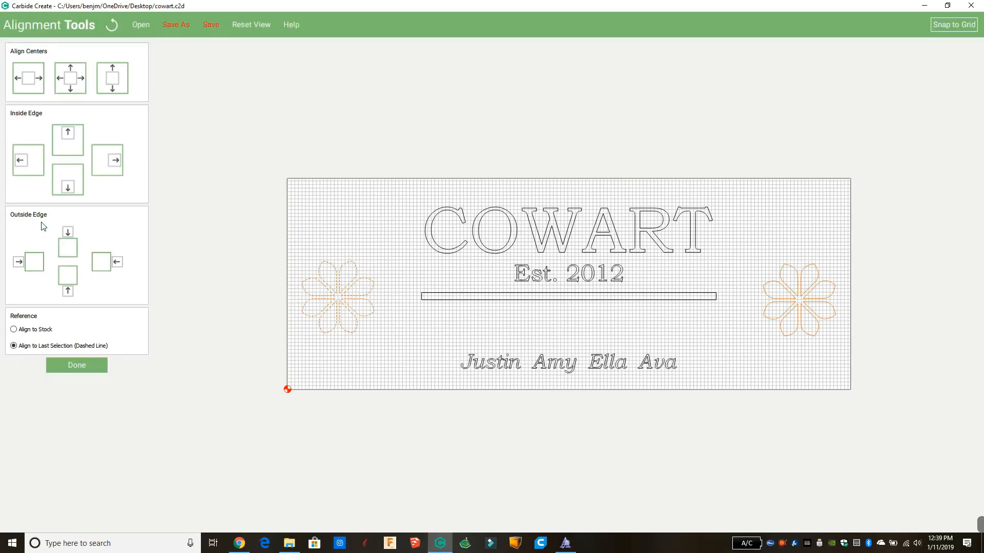
pyautogui.click(31, 332)
pyautogui.click(113, 84)
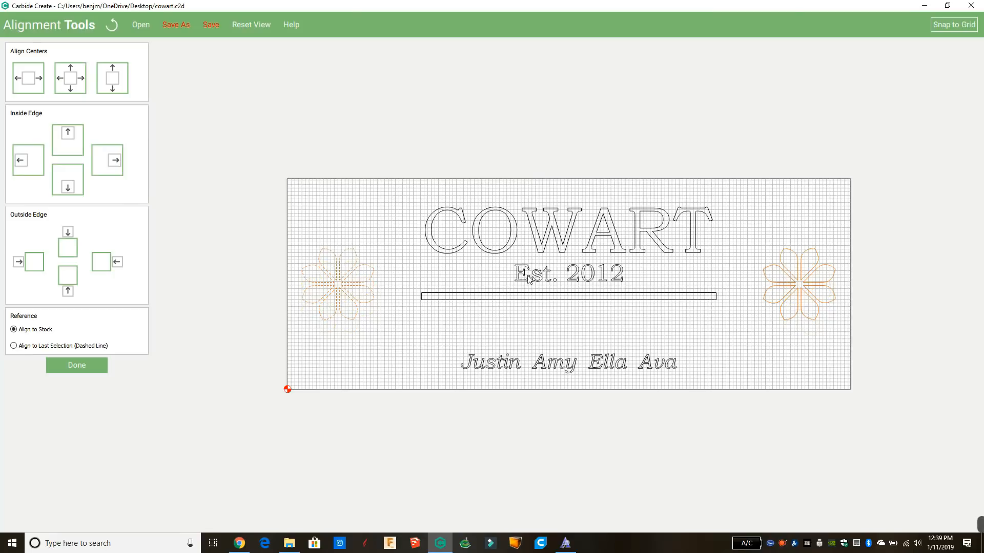
pyautogui.click(240, 270)
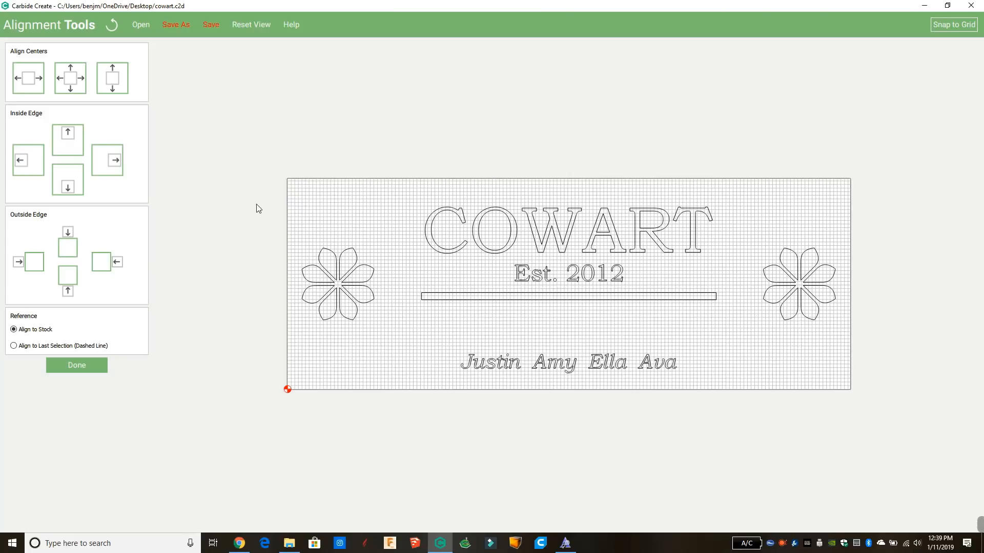
# Align the left flower to the stock's inside left edge and the right flower to its inside right edge.
pyautogui.click(333, 256)
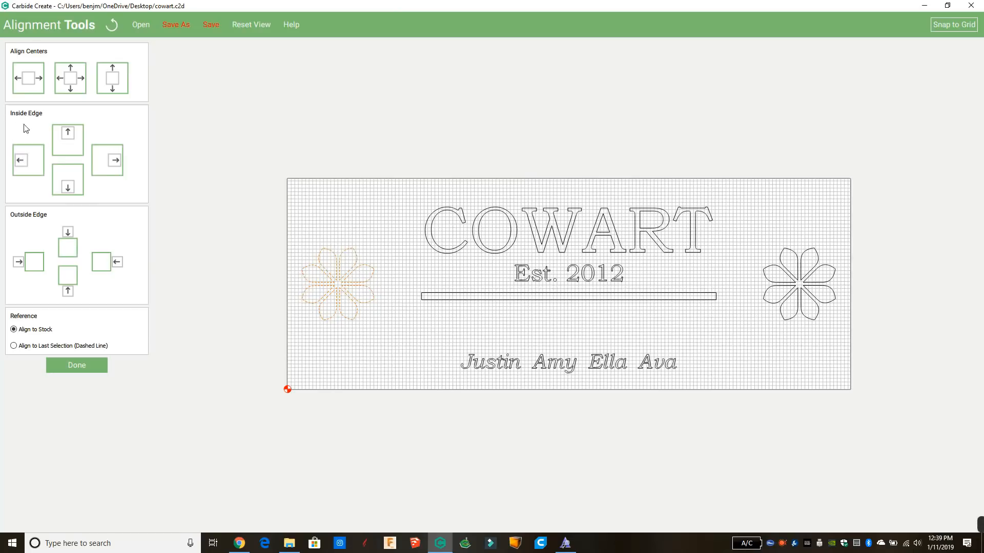
pyautogui.click(21, 164)
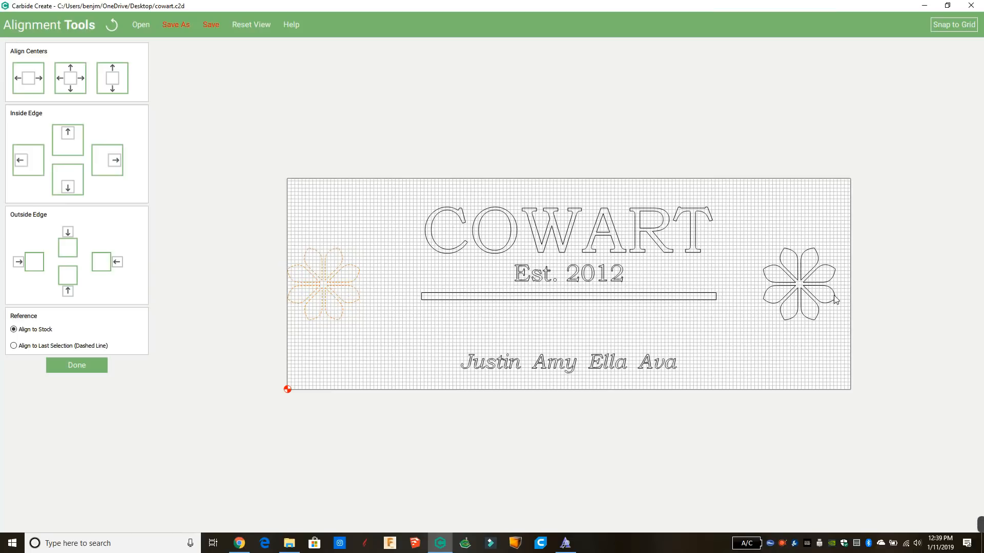
pyautogui.click(826, 281)
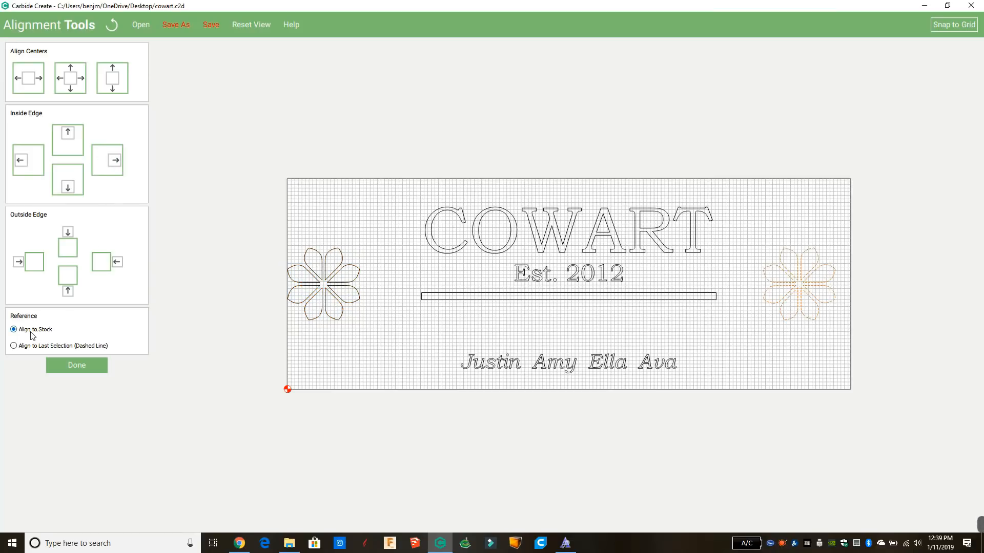
pyautogui.click(113, 160)
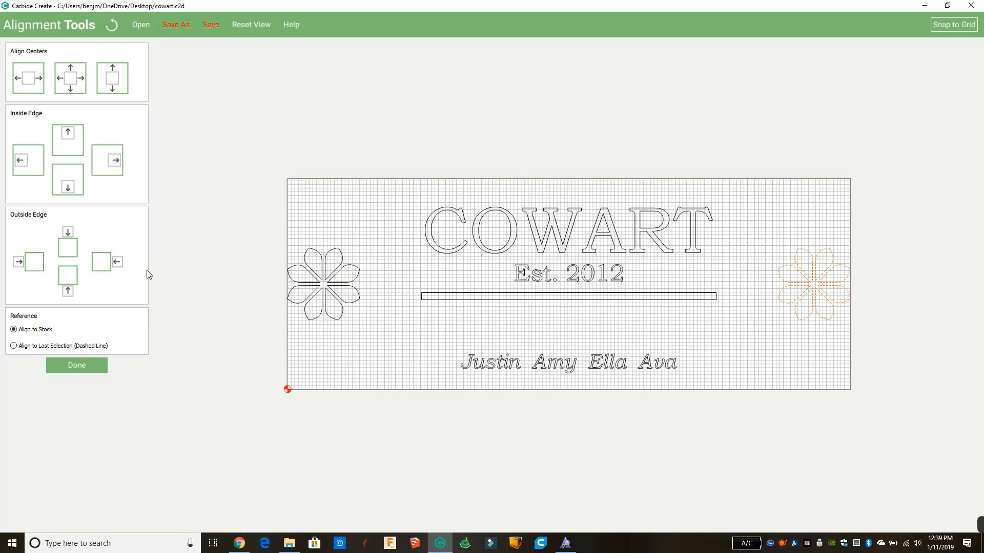
# Try center, inside-edge and outside-edge alignments to the stock on the right flower, ending at the inside right edge.
pyautogui.click(70, 80)
pyautogui.click(67, 191)
pyautogui.click(68, 134)
pyautogui.click(115, 82)
pyautogui.click(23, 266)
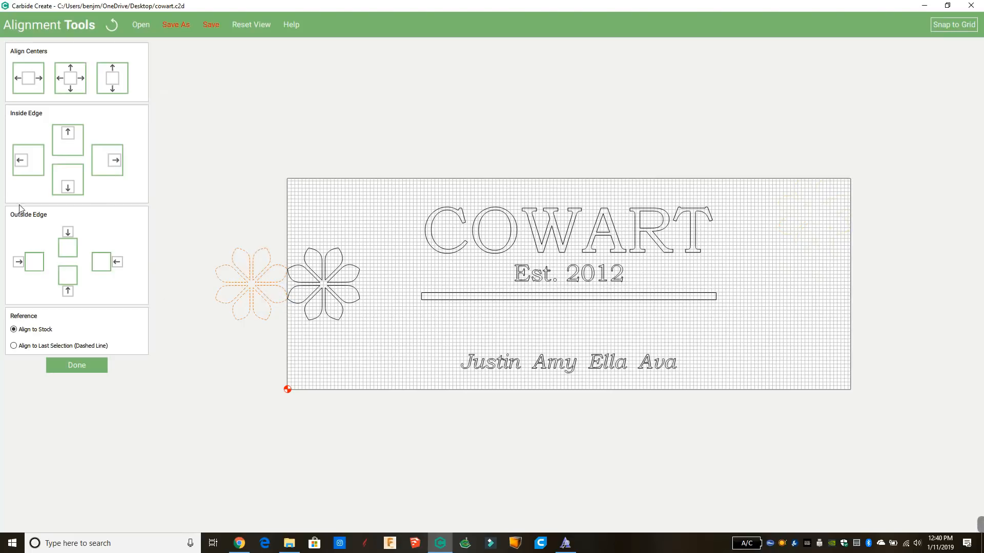
pyautogui.click(117, 262)
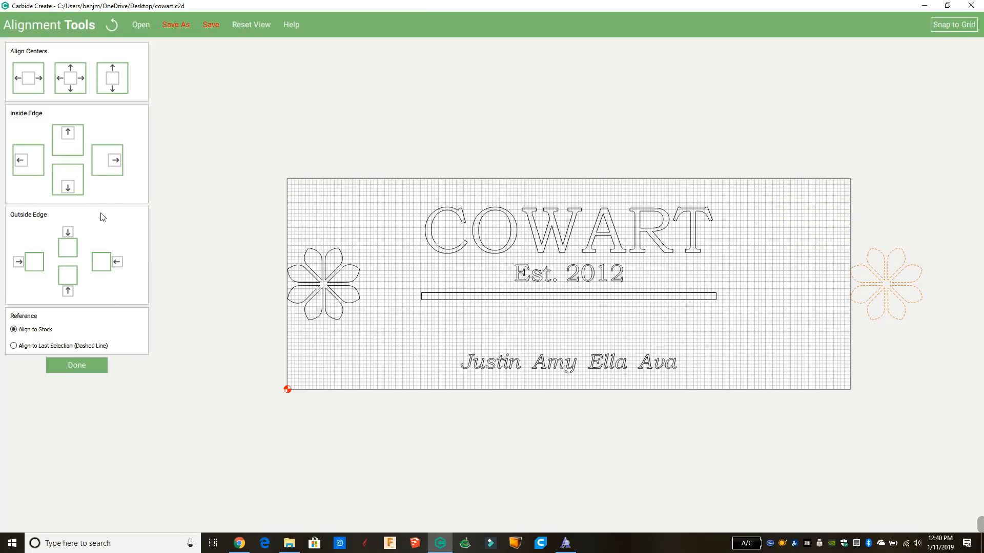
pyautogui.click(119, 154)
pyautogui.click(657, 314)
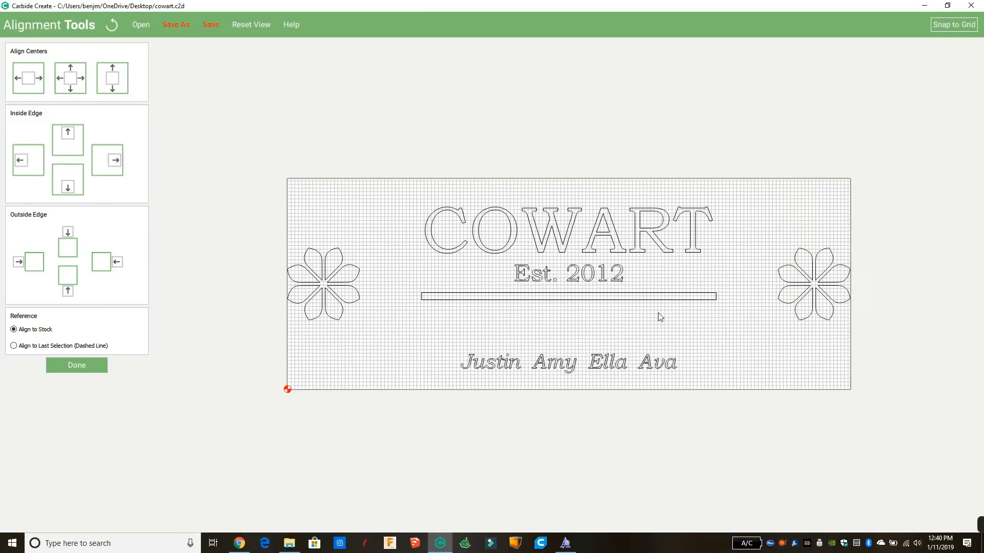
# Try aligning the horizontal bar to the left flower's inside left edge with the last selection as reference, and undo it.
pyautogui.click(654, 296)
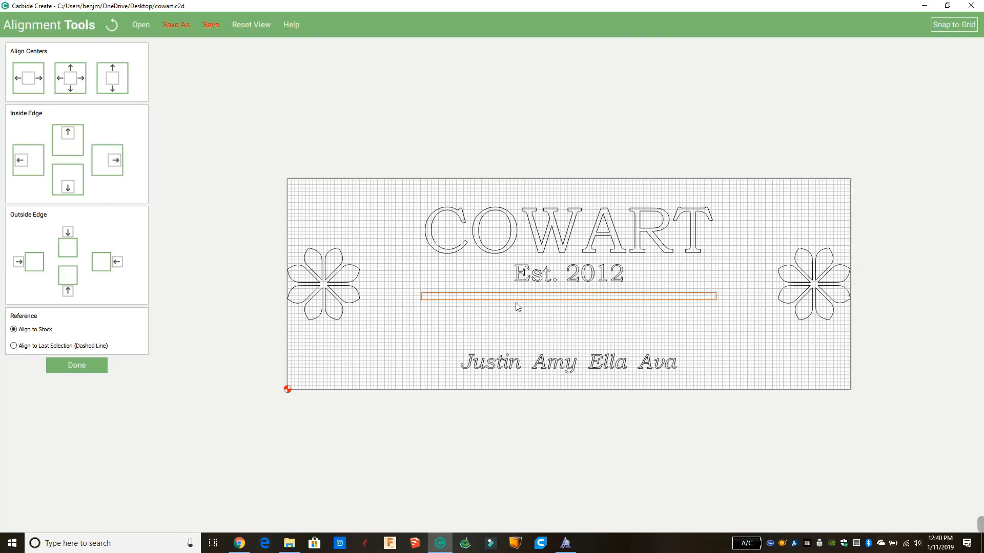
pyautogui.click(76, 348)
pyautogui.keyDown('shift'); pyautogui.click(335, 316); pyautogui.keyUp('shift')
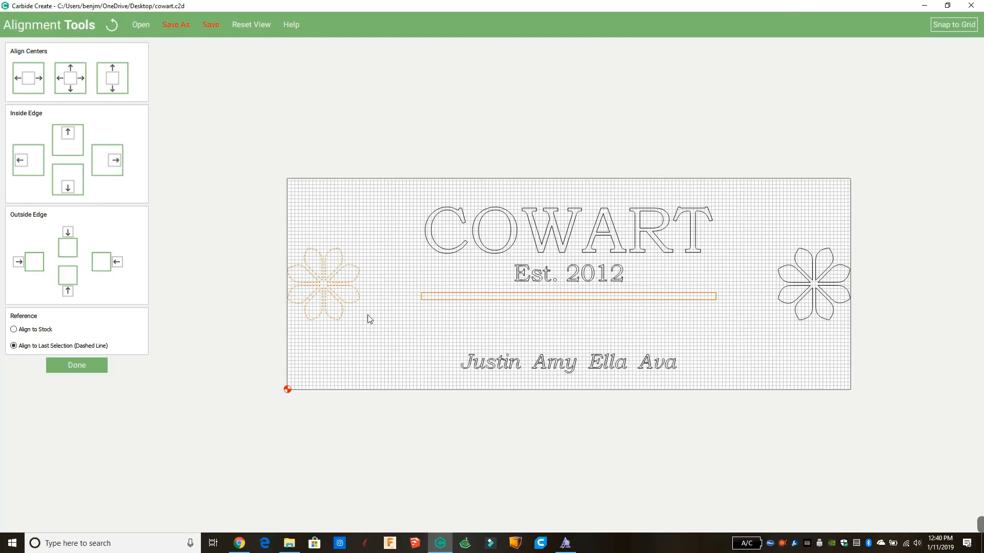
pyautogui.scroll(2, 368, 315)
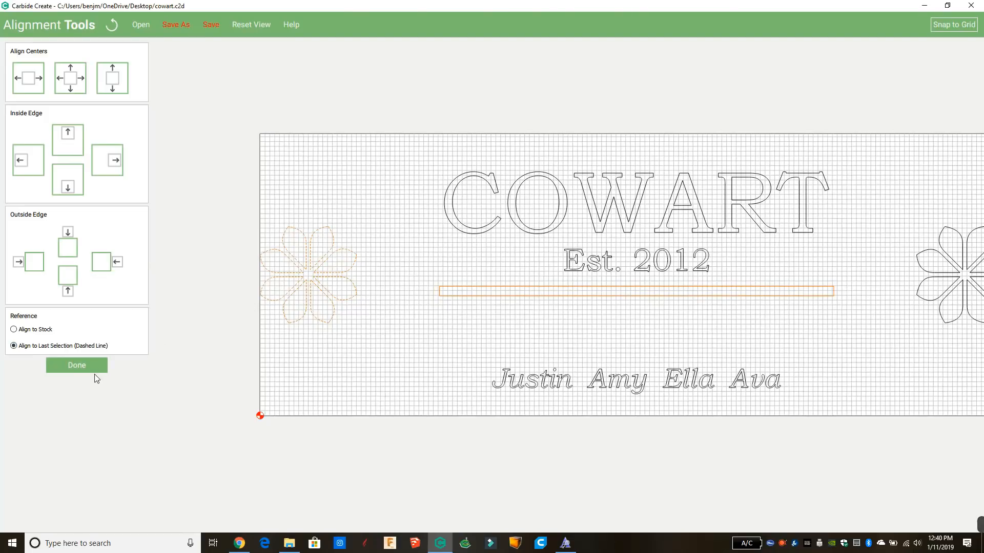
pyautogui.click(25, 164)
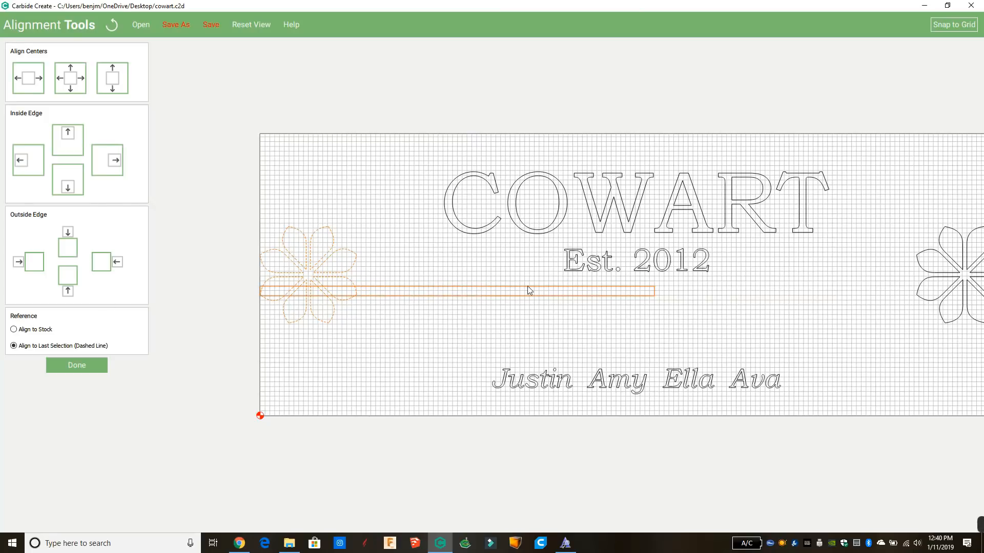
pyautogui.click(112, 25)
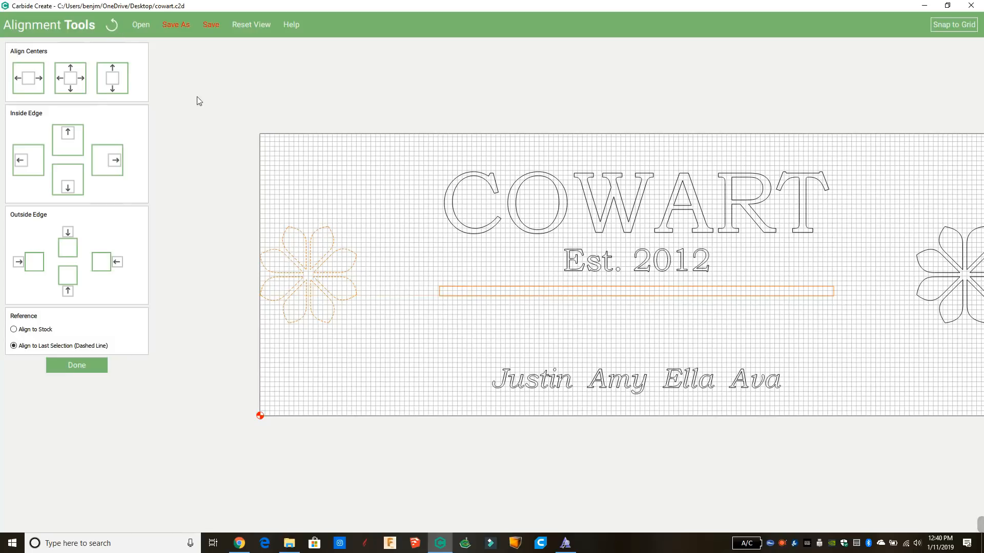
pyautogui.click(109, 28)
pyautogui.click(398, 355)
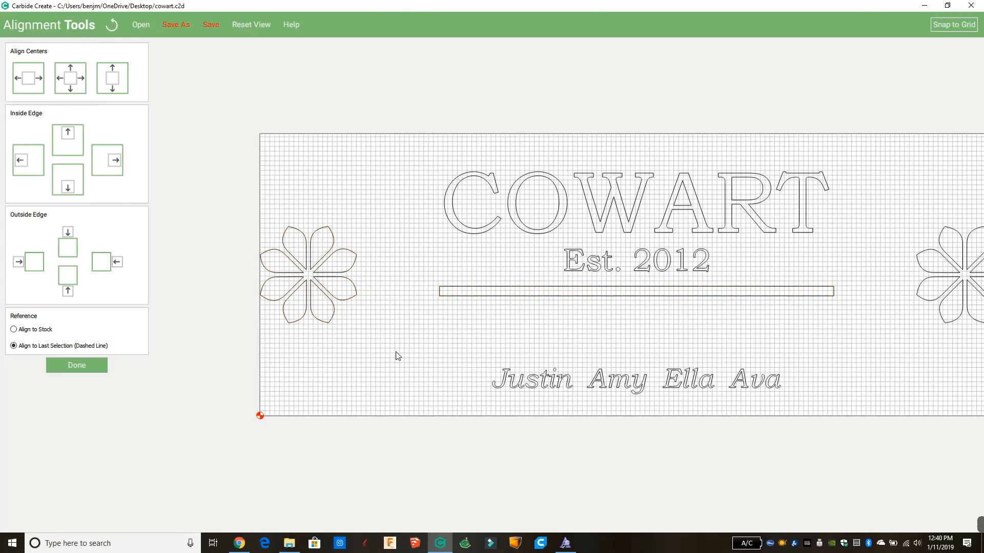
# Align the left flower to the horizontal bar's inside left edge, then to its outside left edge.
pyautogui.click(353, 305)
pyautogui.keyDown('shift'); pyautogui.click(476, 299); pyautogui.keyUp('shift')
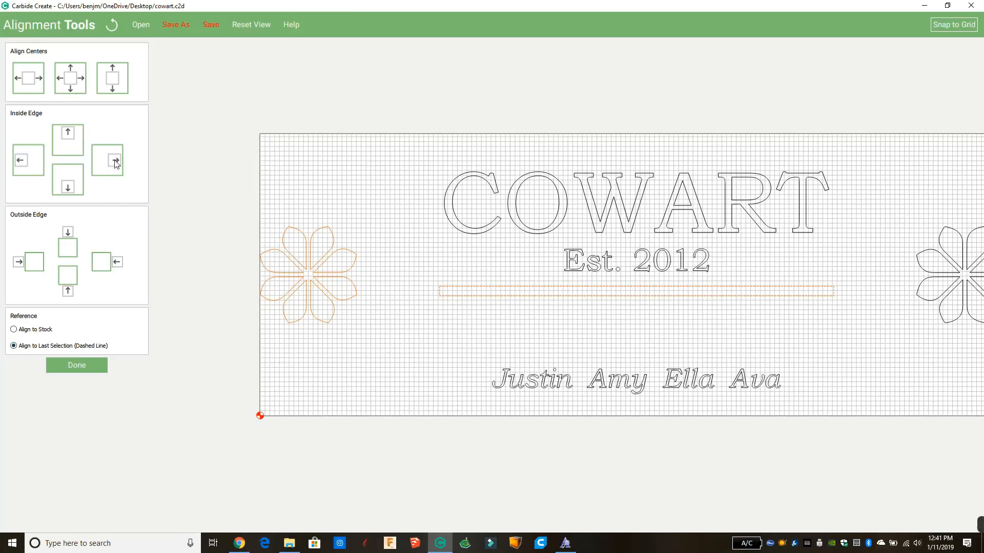
pyautogui.click(25, 167)
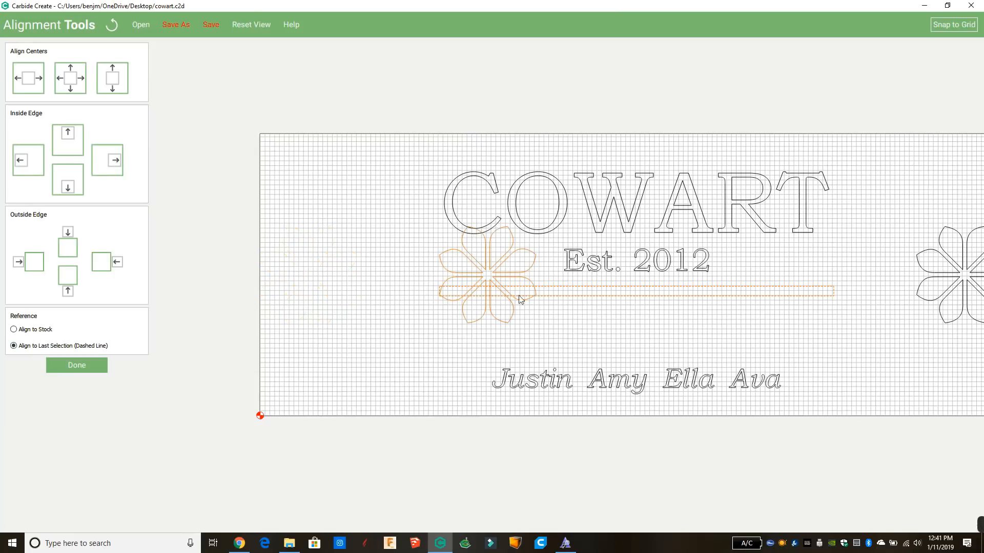
pyautogui.click(27, 257)
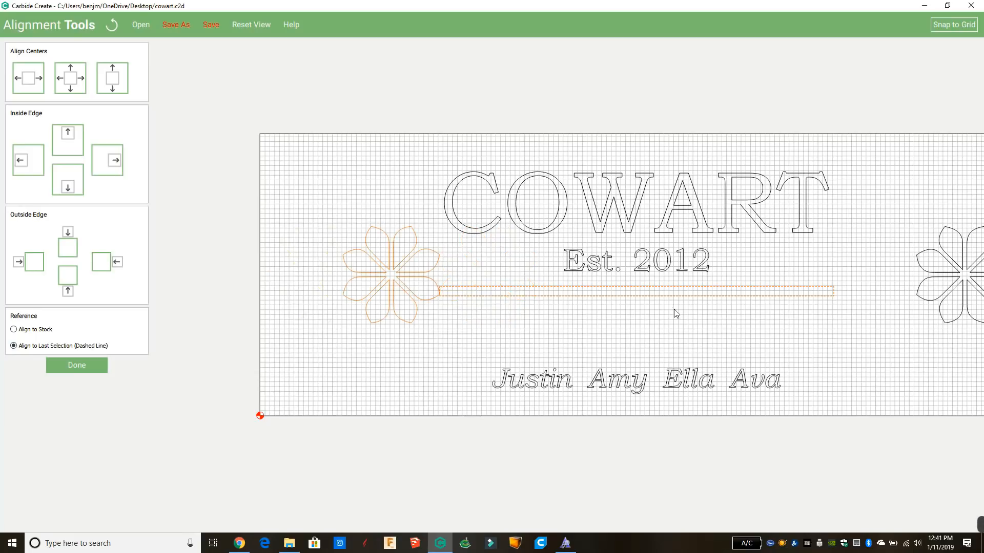
pyautogui.click(905, 331)
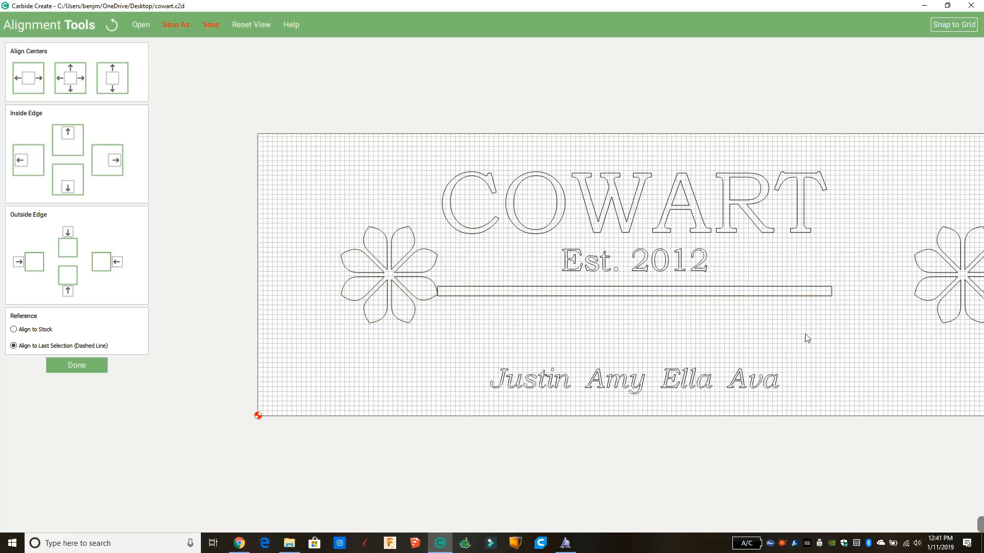
# Align the right flower to the outside right edge of the horizontal bar.
pyautogui.moveTo(806, 334); pyautogui.dragTo(812, 322)
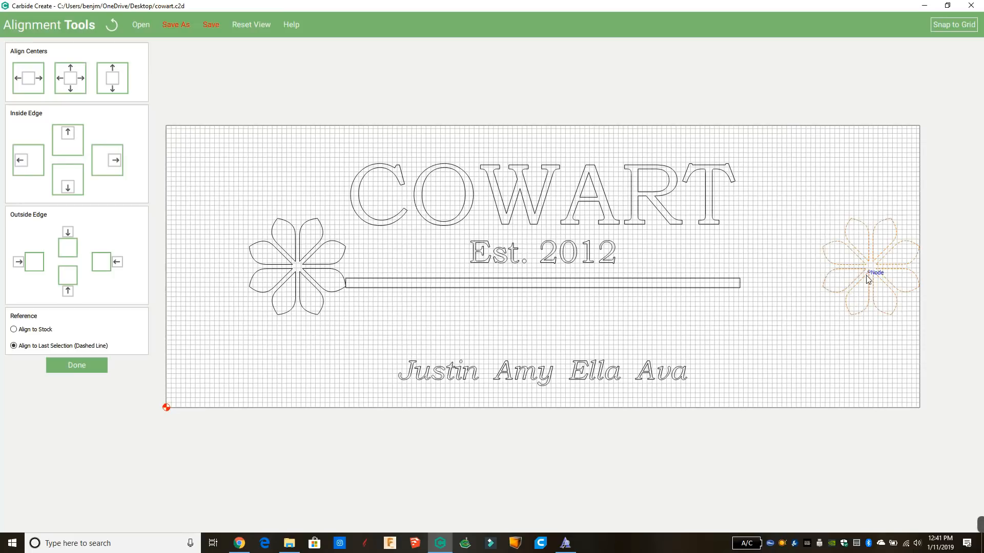
pyautogui.keyDown('shift'); pyautogui.click(733, 288); pyautogui.keyUp('shift')
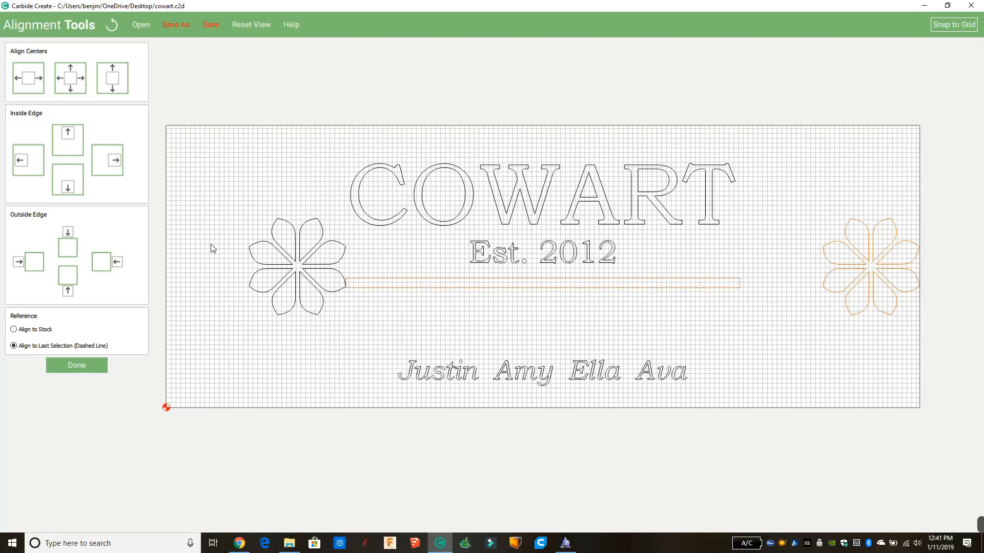
pyautogui.click(111, 261)
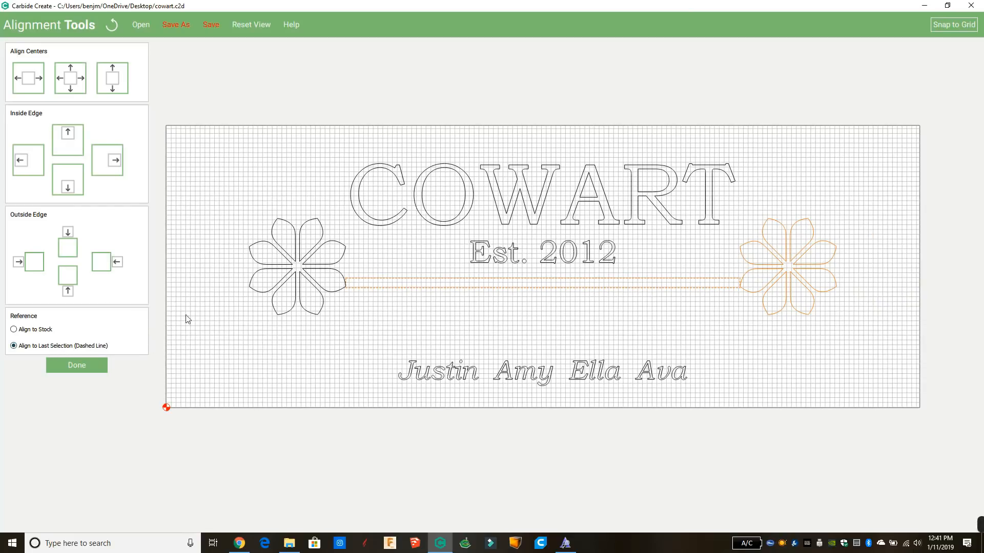
pyautogui.click(175, 325)
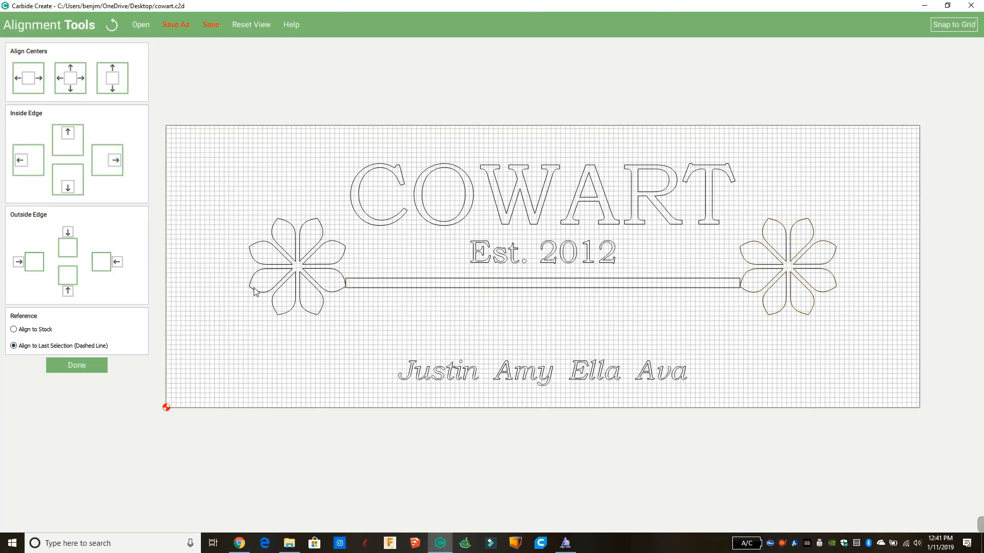
# Align the left flower to the stock's inside left edge and the right flower to its inside right edge, then finish aligning.
pyautogui.click(258, 278)
pyautogui.click(45, 333)
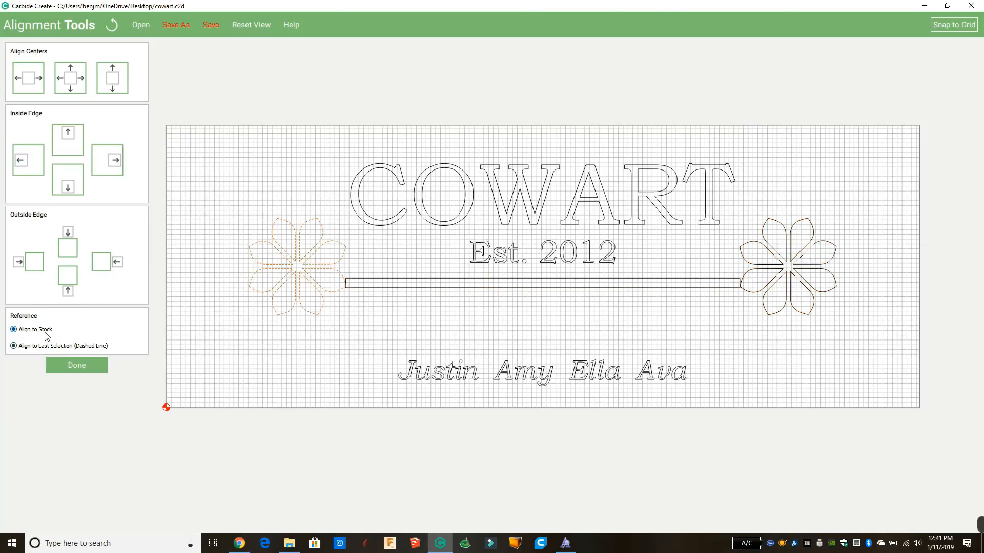
pyautogui.click(21, 162)
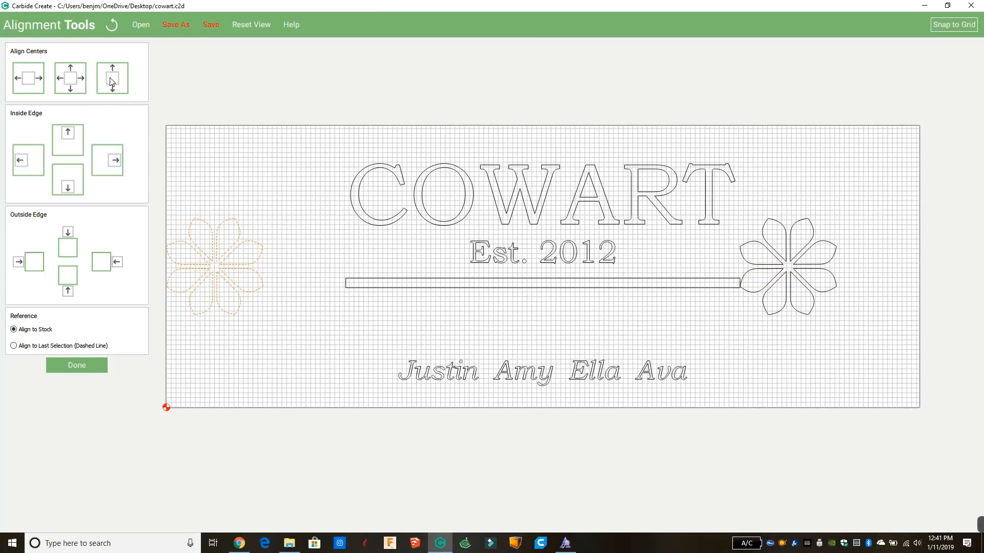
pyautogui.click(833, 281)
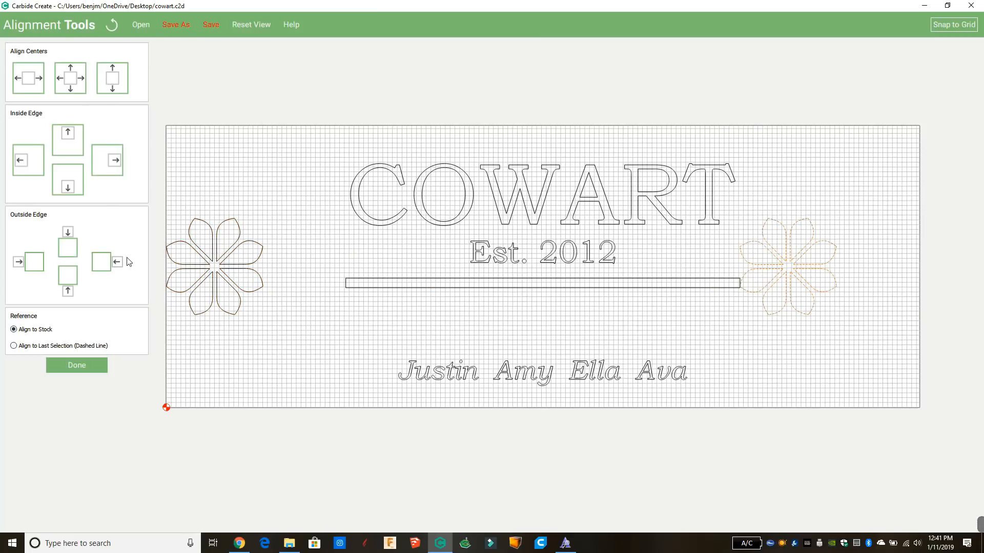
pyautogui.click(113, 166)
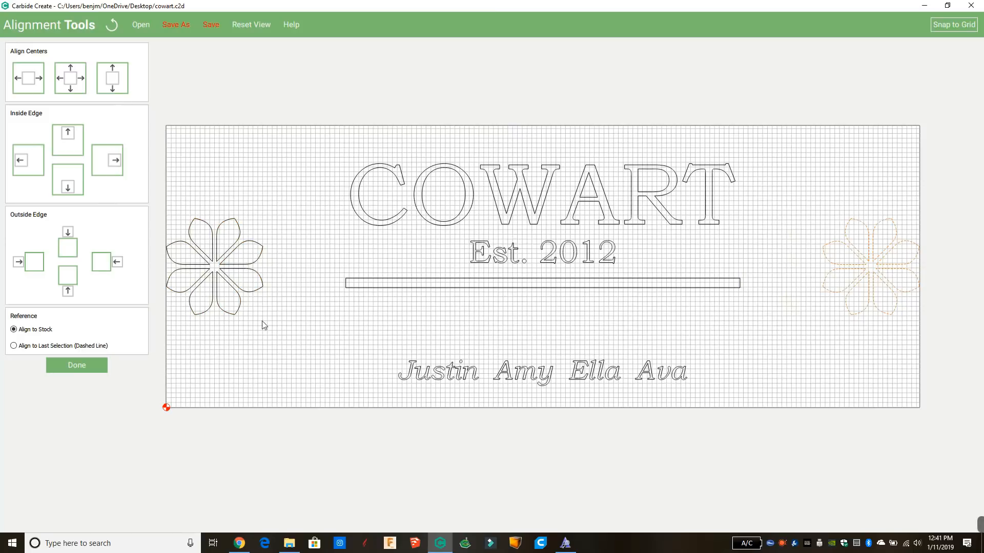
pyautogui.click(63, 370)
pyautogui.scroll(-2, 325, 349)
pyautogui.click(288, 374)
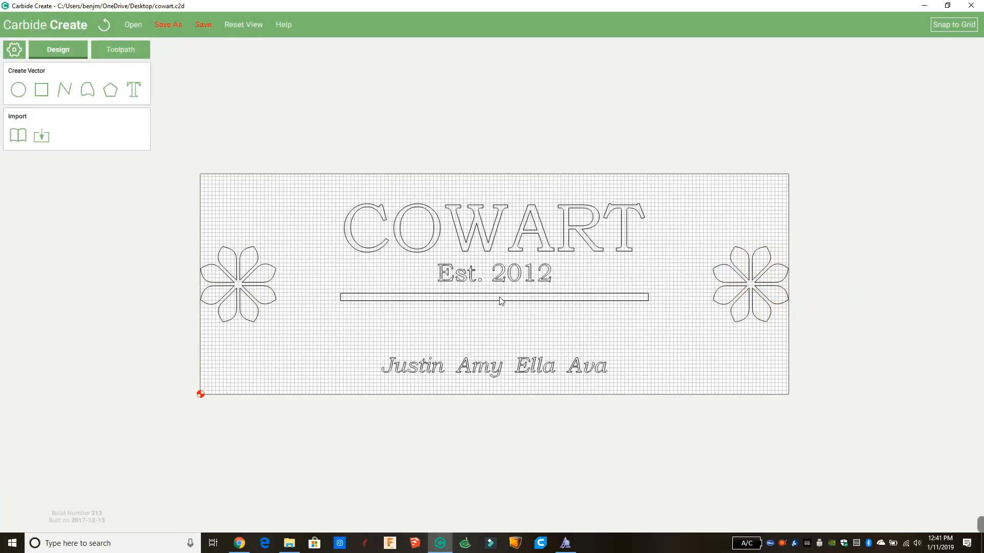
# Delete both flower decorations at the two ends of the sign.
pyautogui.moveTo(268, 215); pyautogui.dragTo(199, 360)
pyautogui.press('Delete')
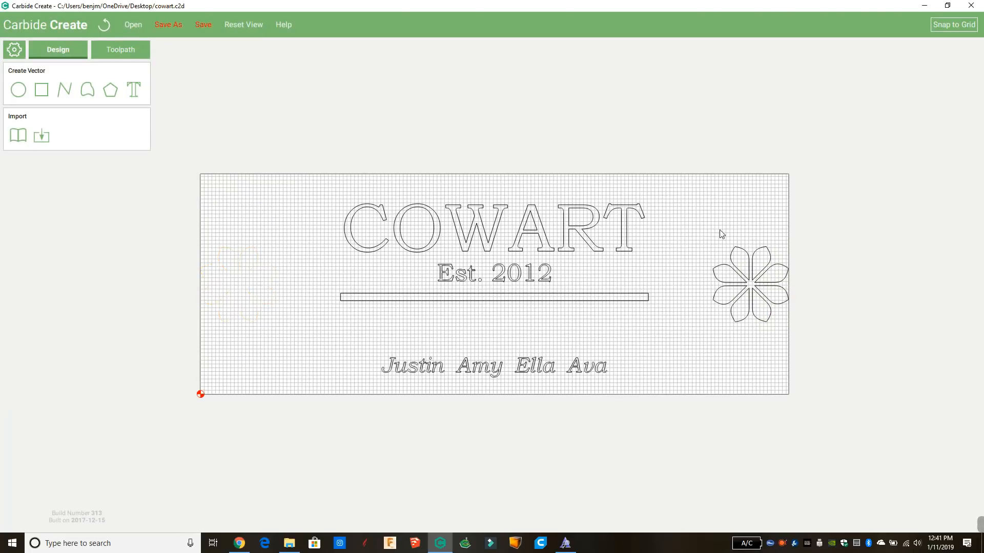
pyautogui.moveTo(717, 230); pyautogui.dragTo(843, 377)
pyautogui.press('Delete')
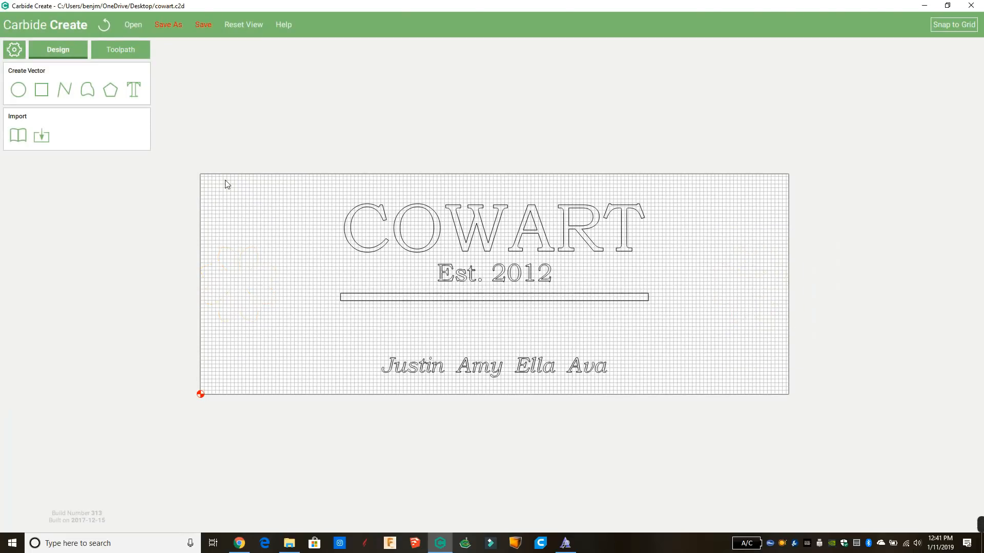
# Draw a circle of about 60 mm radius beside the horizontal bar's left end and set its radius to 20 mm.
pyautogui.click(18, 90)
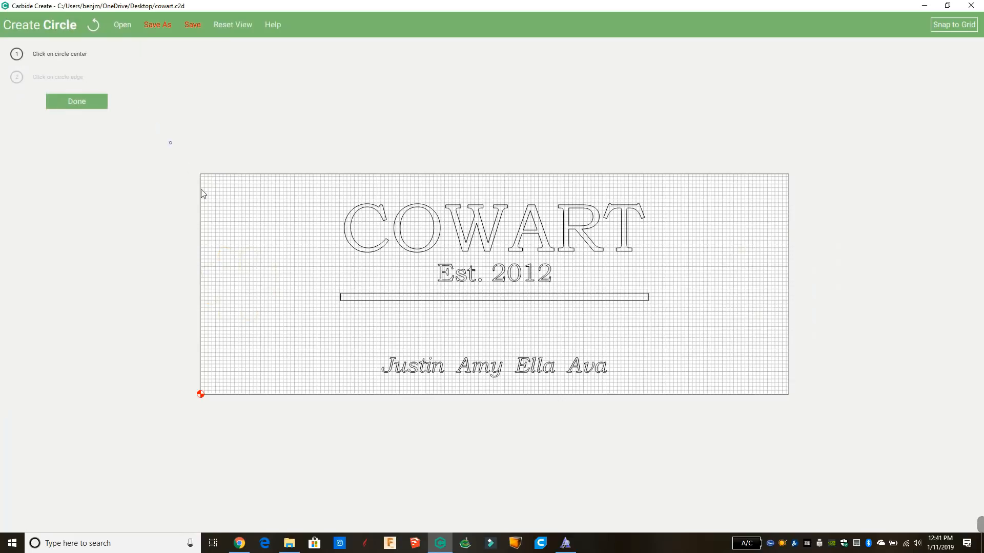
pyautogui.click(260, 293)
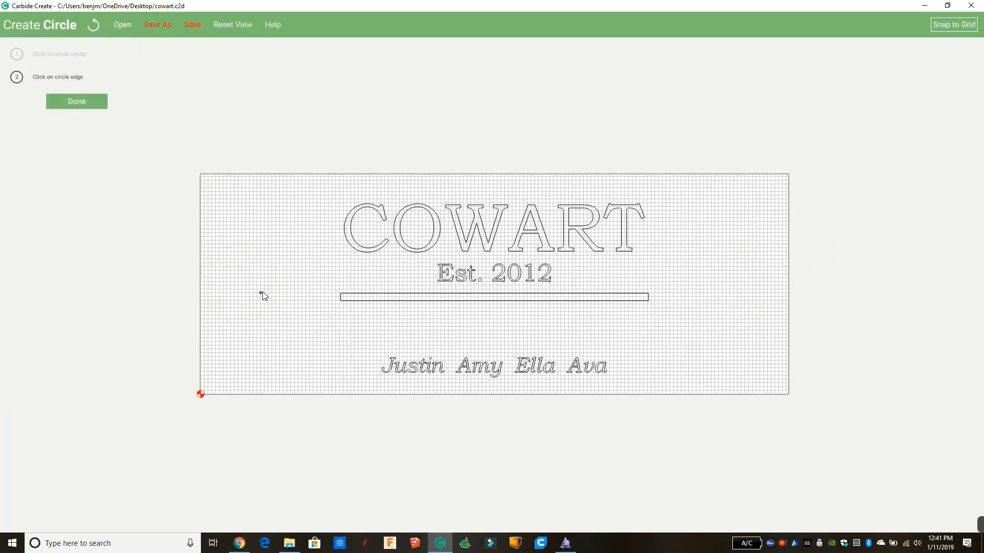
pyautogui.click(295, 265)
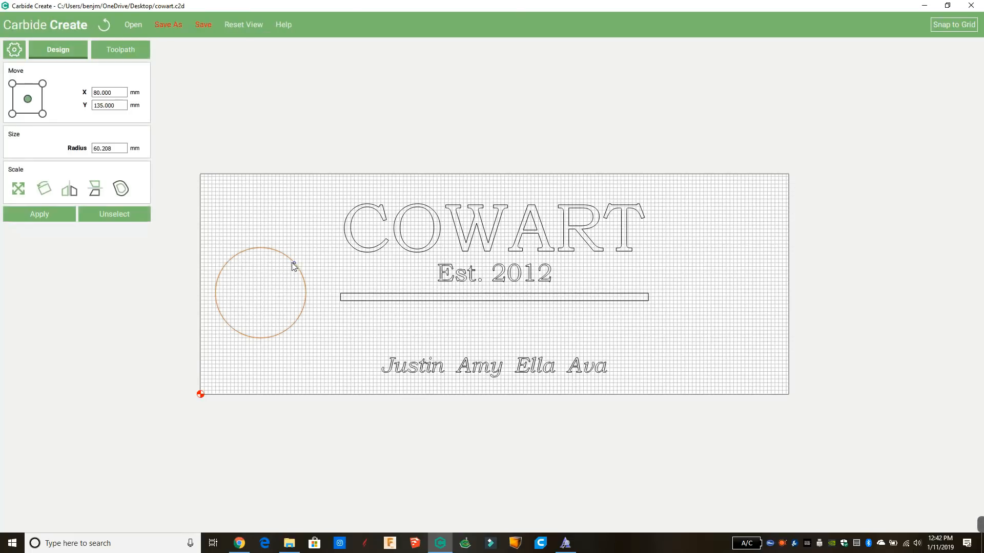
pyautogui.moveTo(125, 149); pyautogui.dragTo(61, 143)
pyautogui.write('20')
pyautogui.click(59, 215)
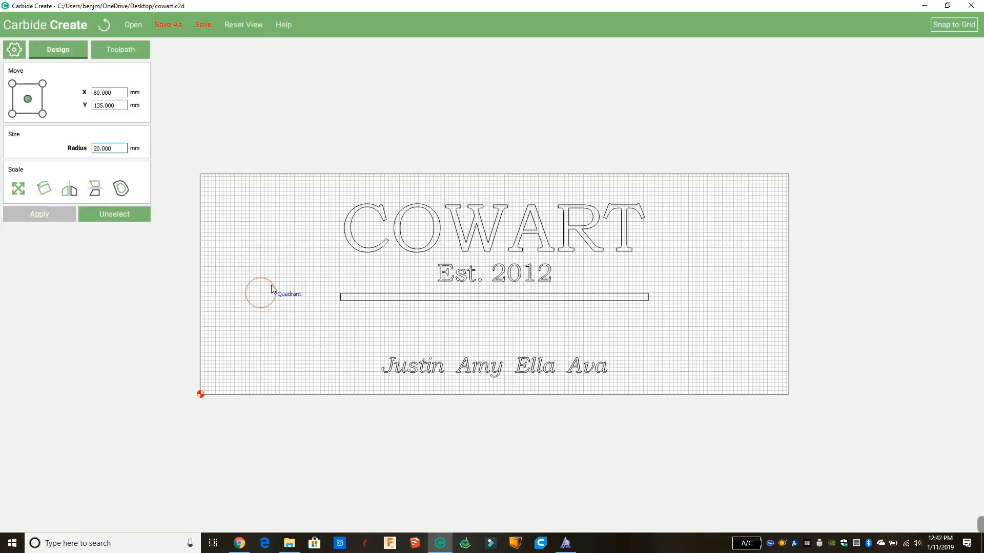
# Move the circle to about X 65, Y 150 mm and set its radius to 30 mm.
pyautogui.moveTo(272, 289)
pyautogui.mouseDown()
pyautogui.moveTo(264, 224)
pyautogui.moveTo(267, 285)
pyautogui.mouseUp()
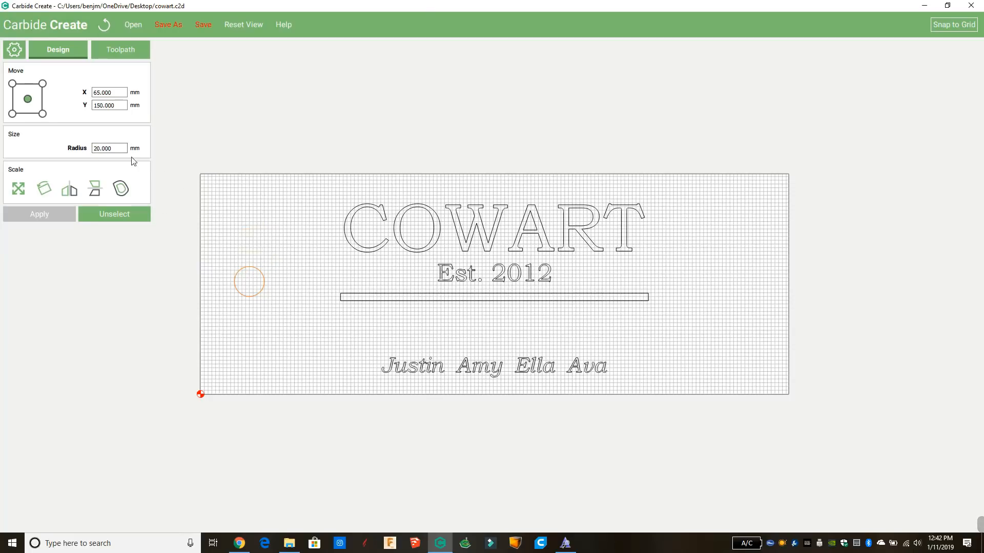
pyautogui.moveTo(101, 148); pyautogui.dragTo(65, 146)
pyautogui.write('30')
pyautogui.click(49, 212)
pyautogui.scroll(-2, 336, 283)
pyautogui.scroll(-3, 351, 286)
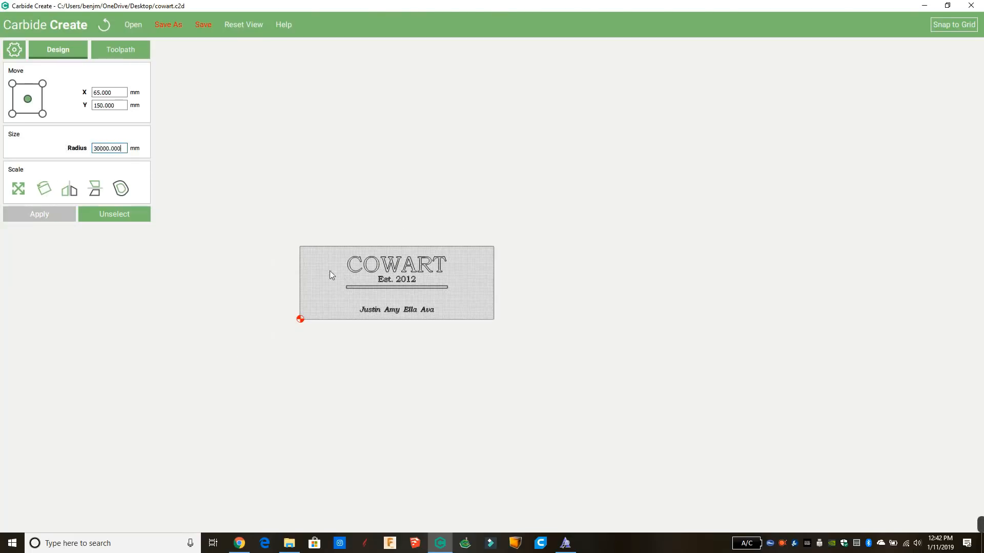
pyautogui.moveTo(122, 148); pyautogui.dragTo(32, 137)
pyautogui.write('30')
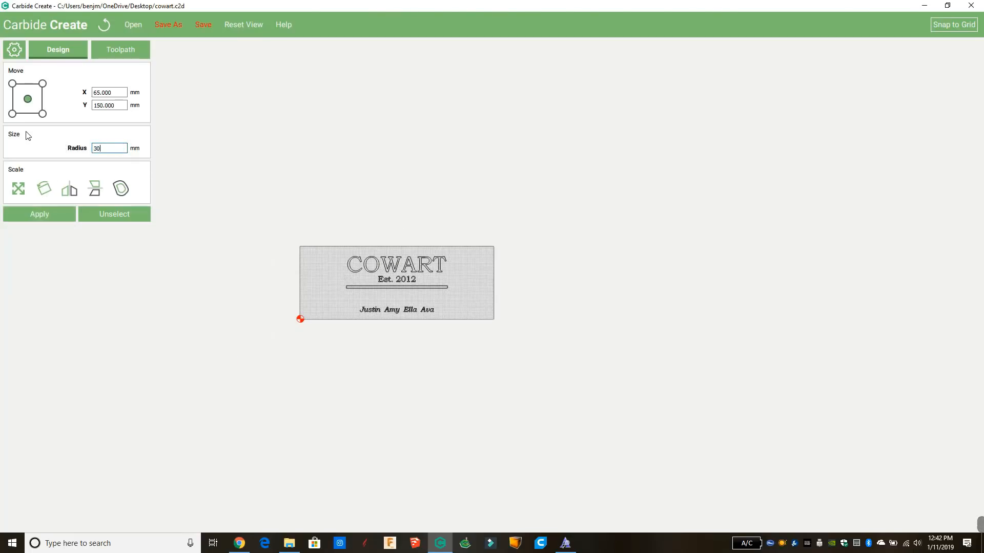
pyautogui.click(58, 214)
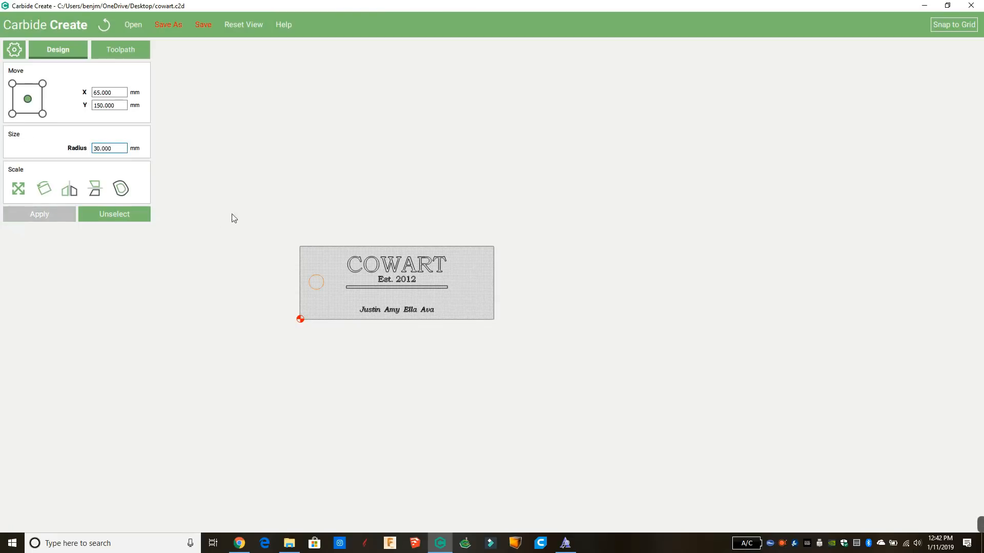
# Delete the circle near the stock's left edge.
pyautogui.click(249, 212)
pyautogui.scroll(5, 290, 257)
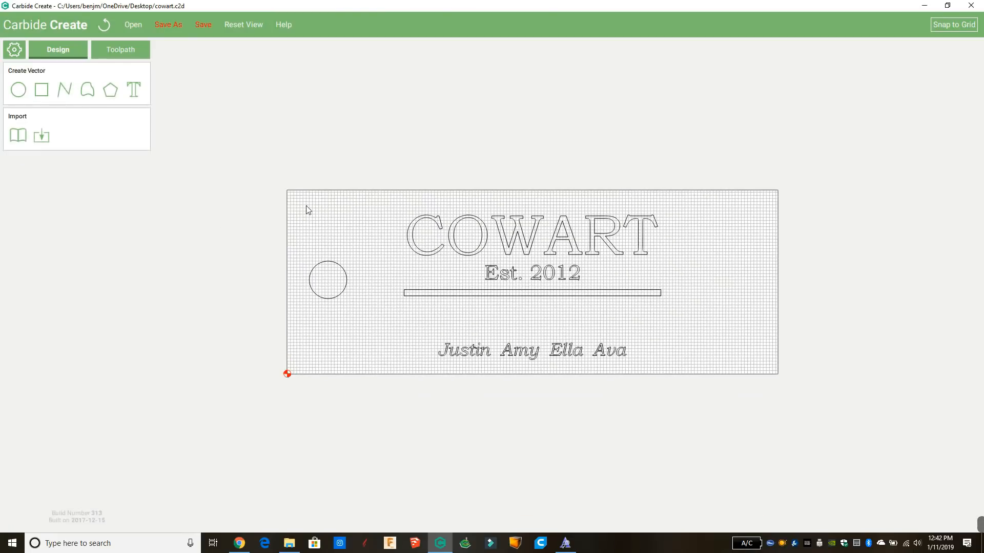
pyautogui.click(308, 242)
pyautogui.press('Delete')
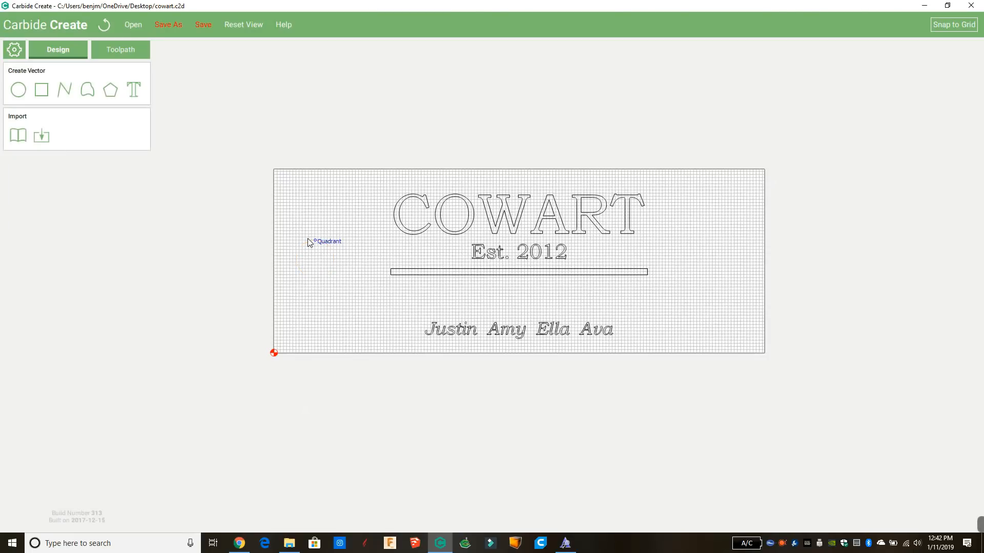
# Draw a regular polygon of about 51 mm radius beside the horizontal bar's left end and give it 5 sides.
pyautogui.click(108, 91)
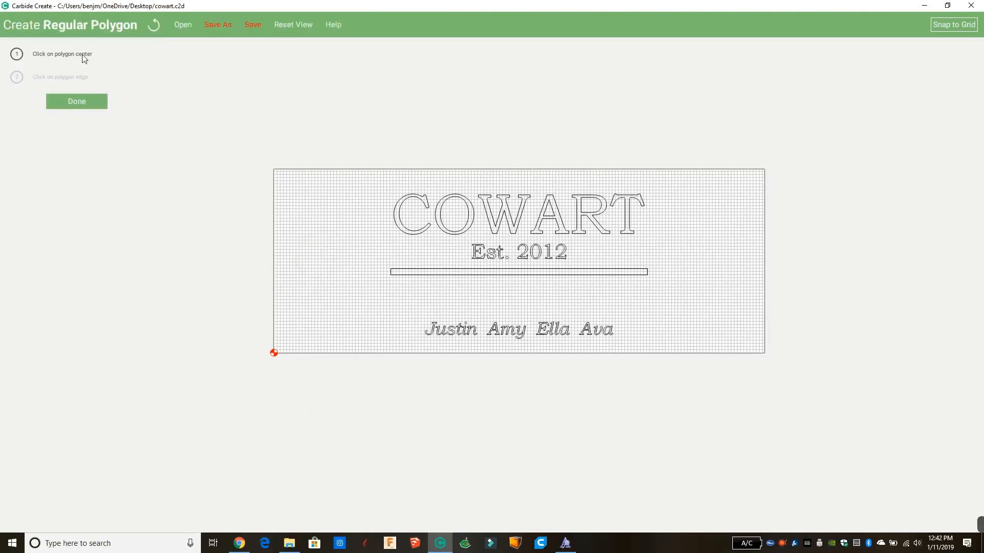
pyautogui.click(324, 265)
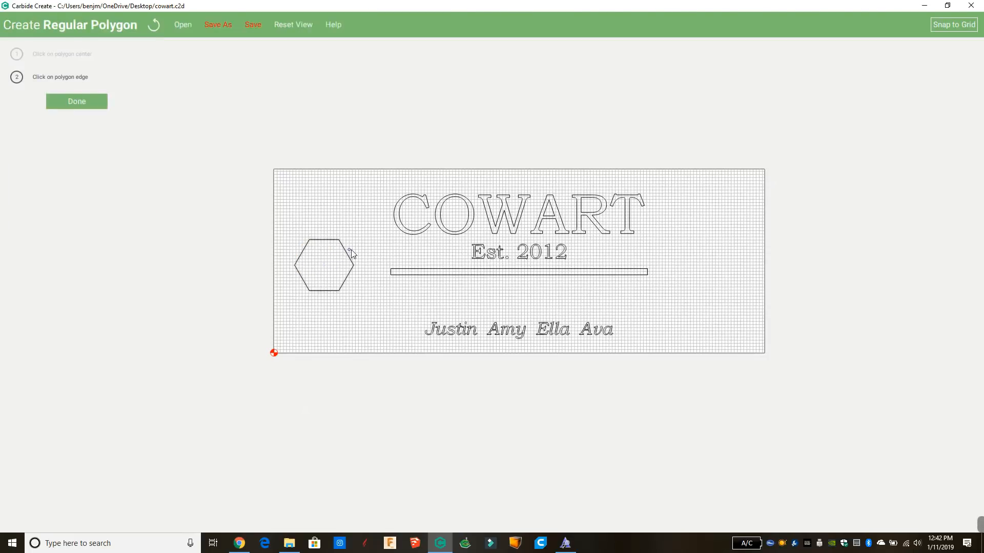
pyautogui.click(352, 252)
pyautogui.doubleClick(98, 166)
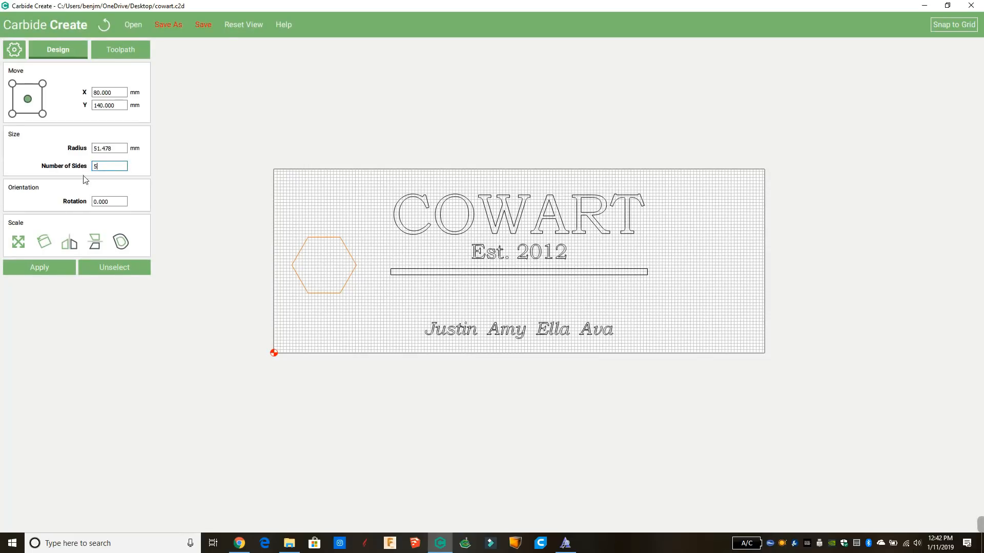
pyautogui.click(38, 267)
# Set the polygon's number of sides to 4 and its radius to 60 mm.
pyautogui.doubleClick(116, 165)
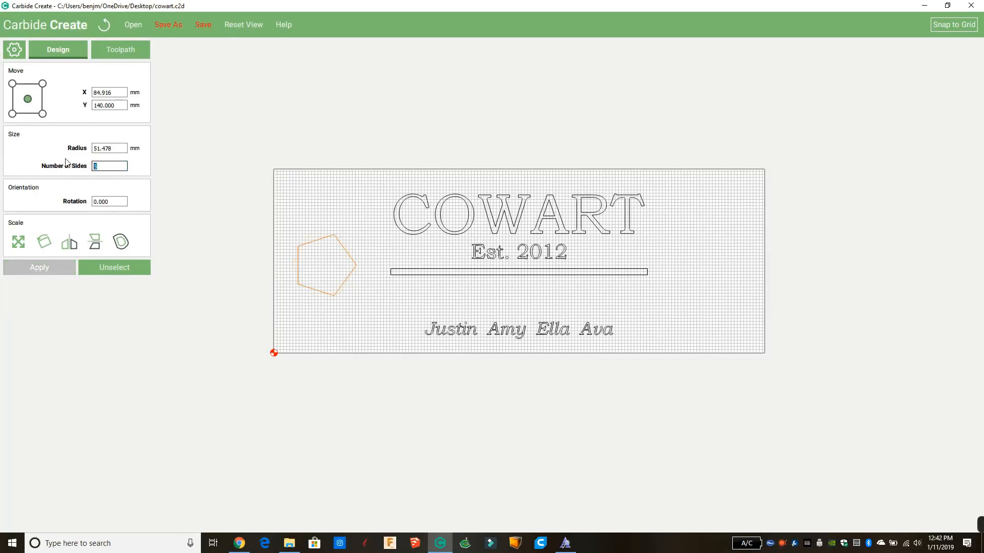
pyautogui.write('4')
pyautogui.click(51, 266)
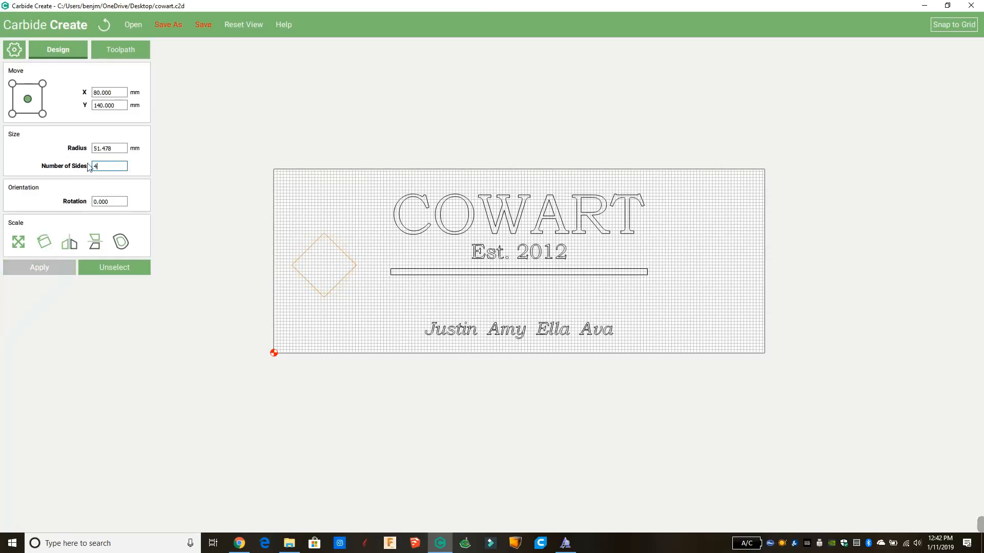
pyautogui.doubleClick(116, 148)
pyautogui.write('60')
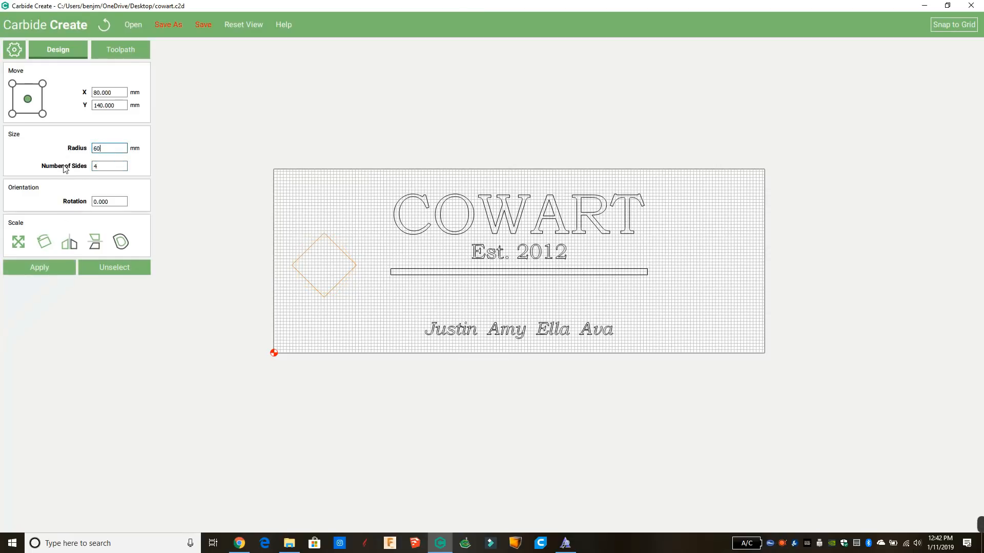
pyautogui.click(54, 266)
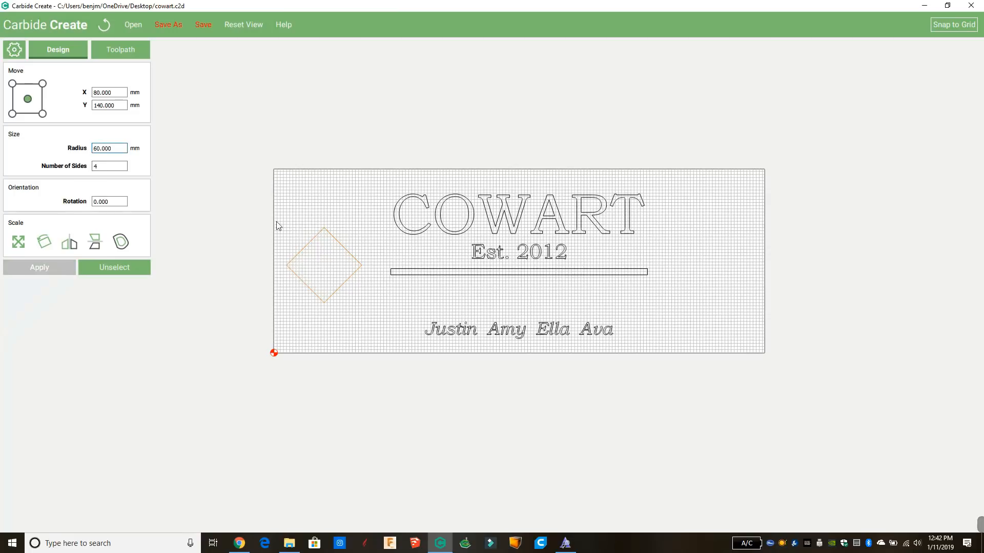
# Try 1 and 2 as the polygon's number of sides, then set it to 320.
pyautogui.doubleClick(109, 166)
pyautogui.write('1')
pyautogui.click(63, 266)
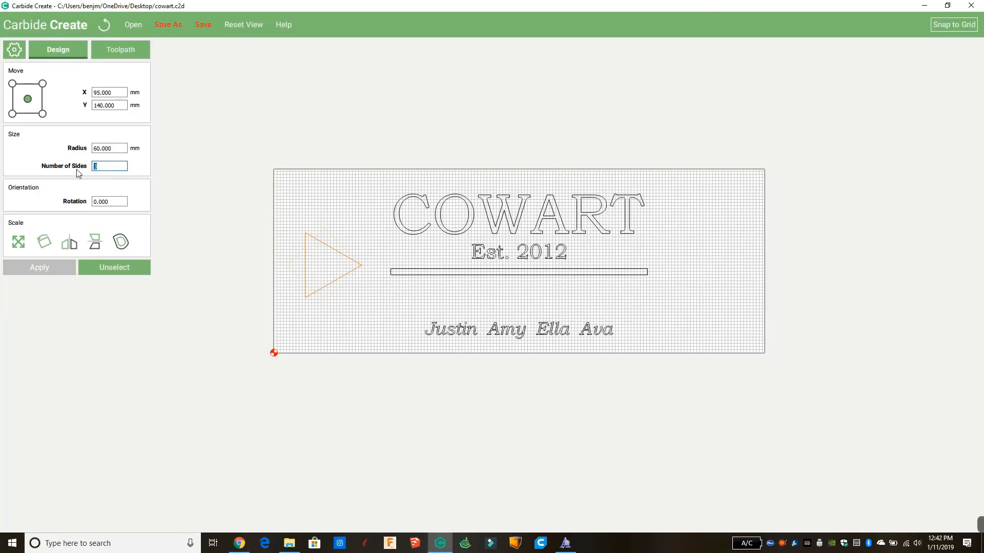
pyautogui.write('2')
pyautogui.click(49, 265)
pyautogui.write('20')
pyautogui.click(48, 269)
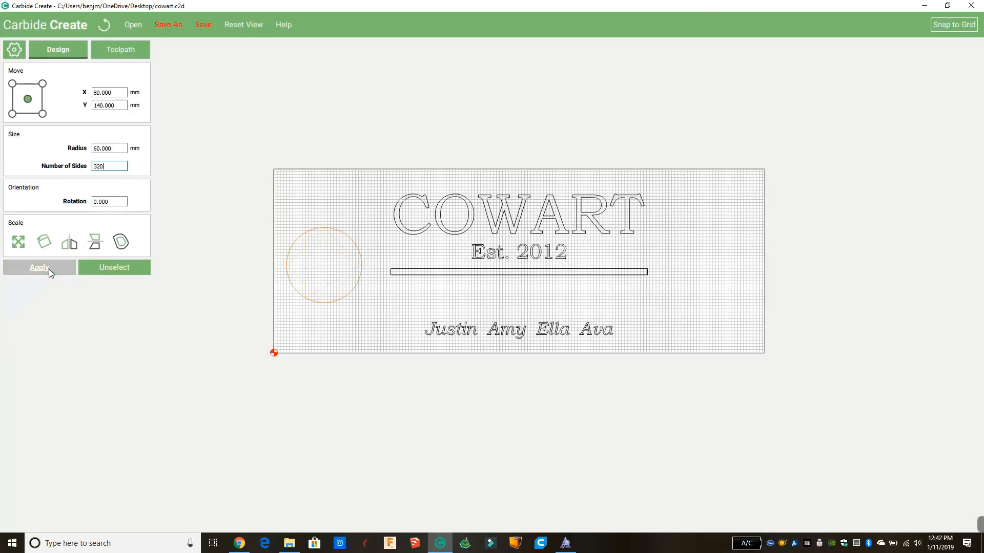
# Set the polygon's number of sides to 20, then reduce it to 10.
pyautogui.moveTo(102, 165); pyautogui.dragTo(51, 170)
pyautogui.write('20')
pyautogui.click(55, 265)
pyautogui.scroll(2, 304, 298)
pyautogui.moveTo(118, 168); pyautogui.dragTo(58, 167)
pyautogui.write('10')
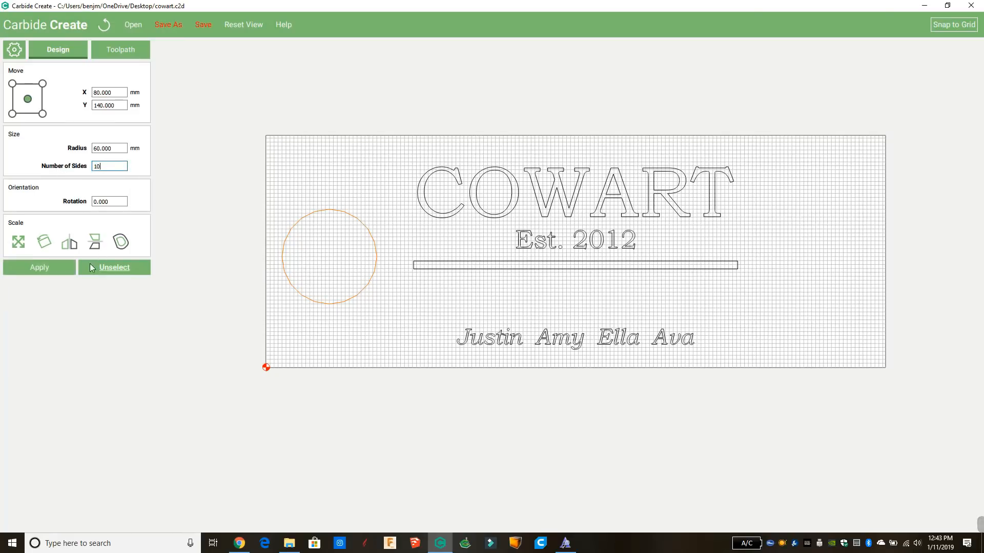
pyautogui.click(55, 268)
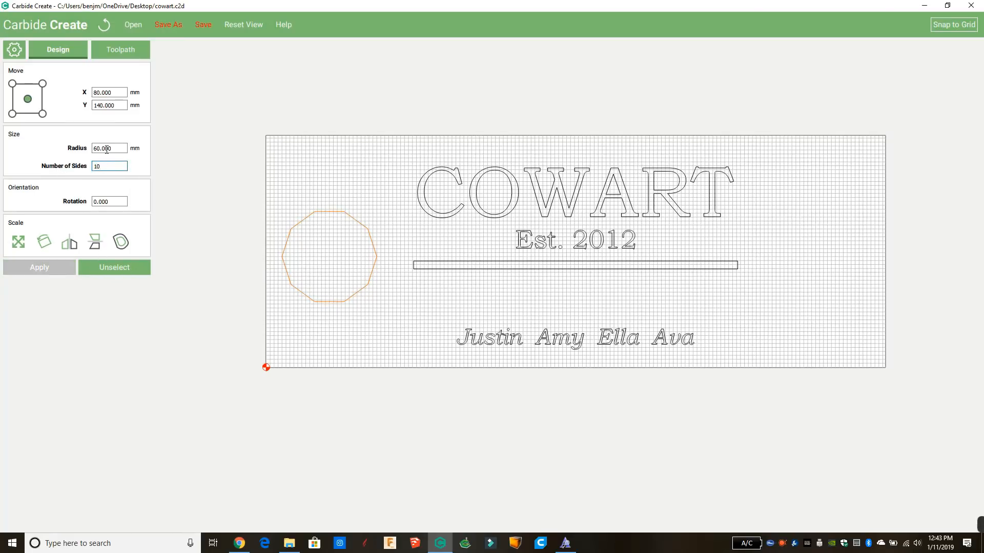
# Delete the ten-sided polygon.
pyautogui.click(130, 271)
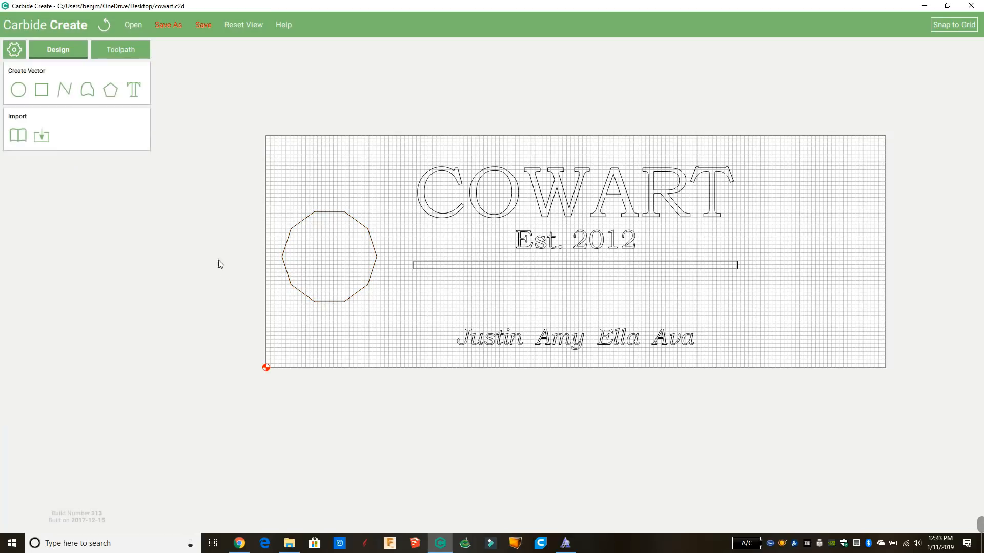
pyautogui.click(332, 217)
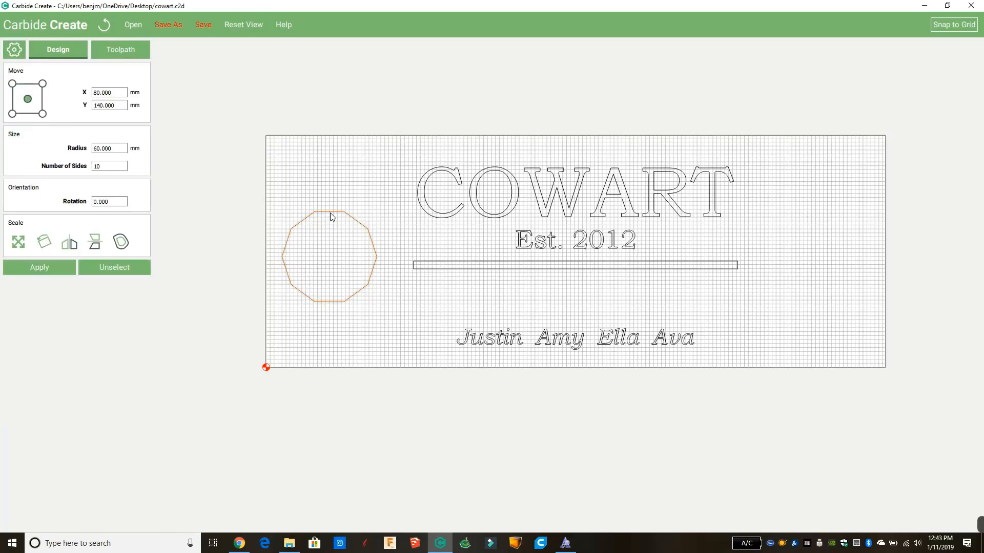
pyautogui.press('Delete')
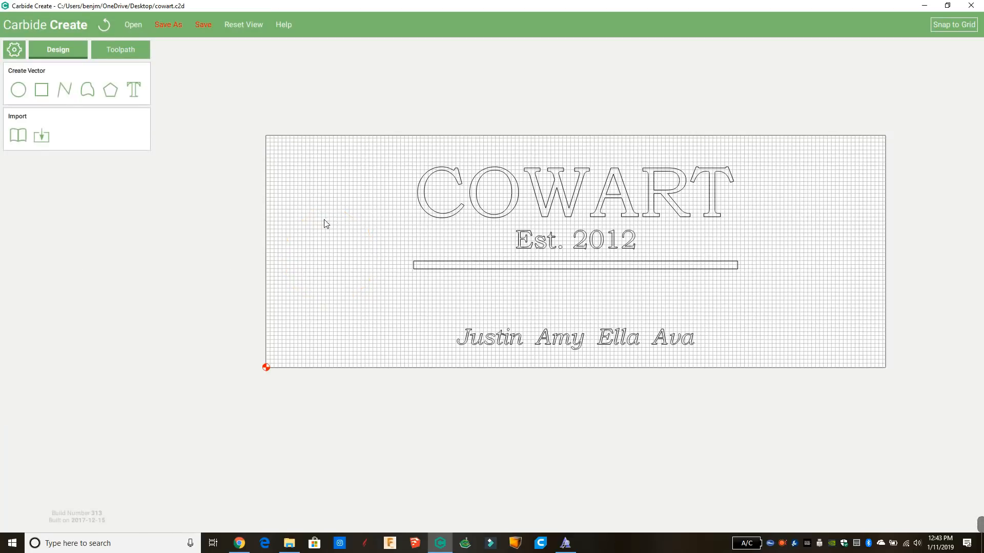
# Draw an open curve arcing from just beside the C of COWART down toward the board's left edge.
pyautogui.click(90, 93)
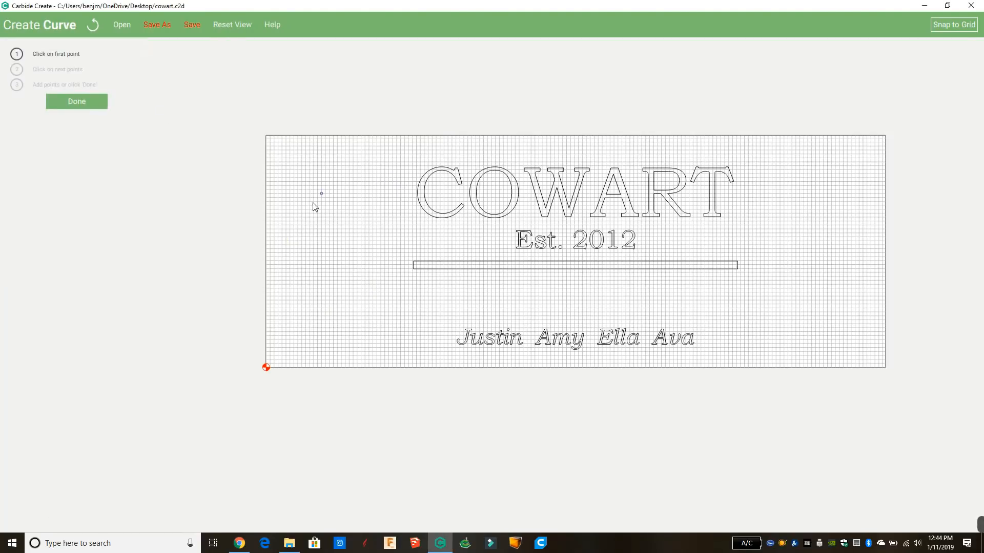
pyautogui.click(405, 190)
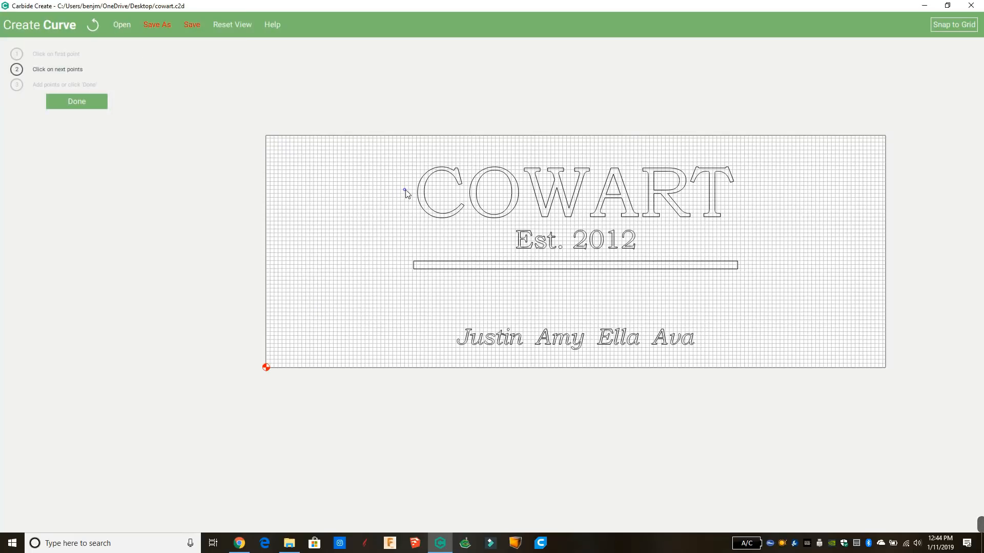
pyautogui.click(294, 266)
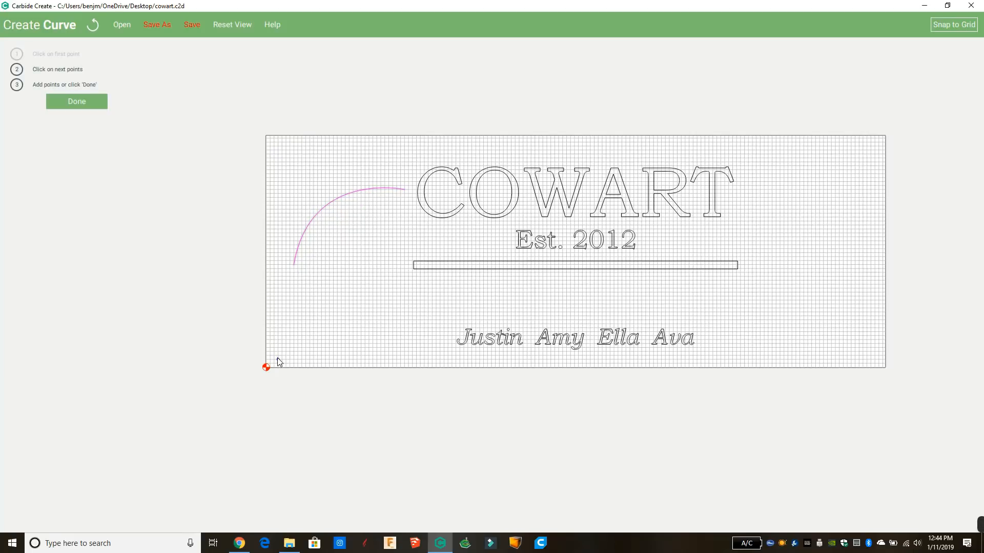
pyautogui.moveTo(278, 358); pyautogui.dragTo(277, 349)
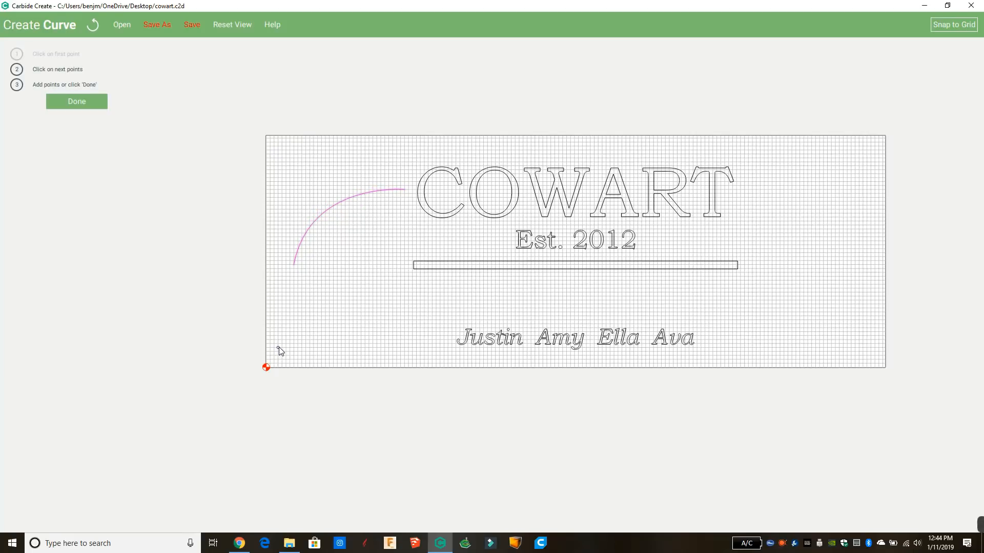
pyautogui.moveTo(278, 347); pyautogui.dragTo(279, 347)
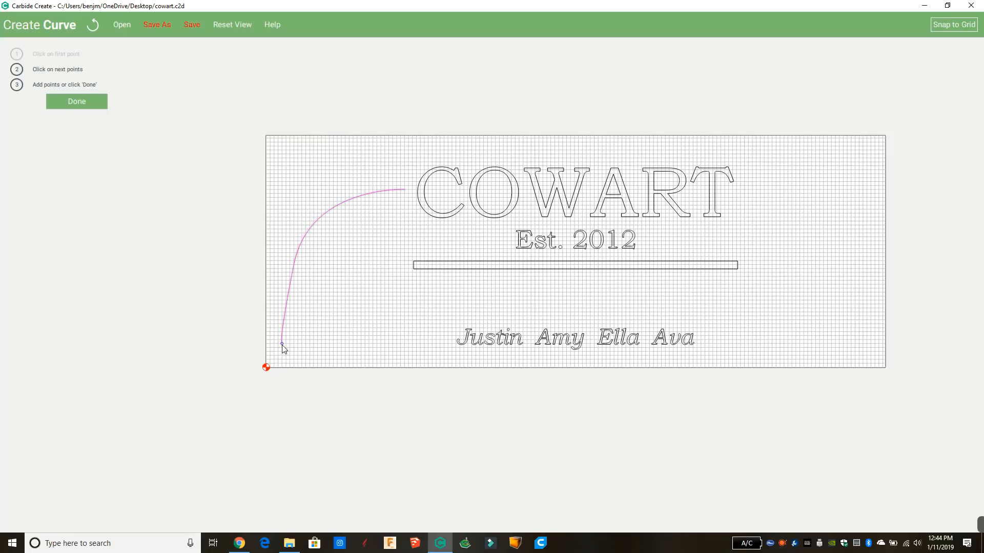
pyautogui.moveTo(167, 158); pyautogui.dragTo(219, 170)
pyautogui.click(76, 102)
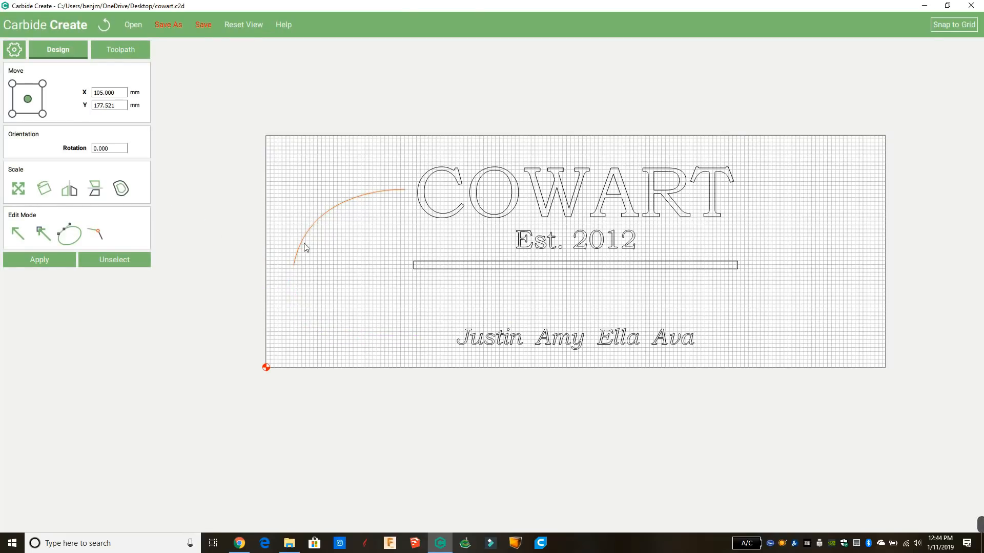
# Duplicate the arc below the original and flip the copy vertically.
pyautogui.moveTo(336, 205); pyautogui.dragTo(352, 272)
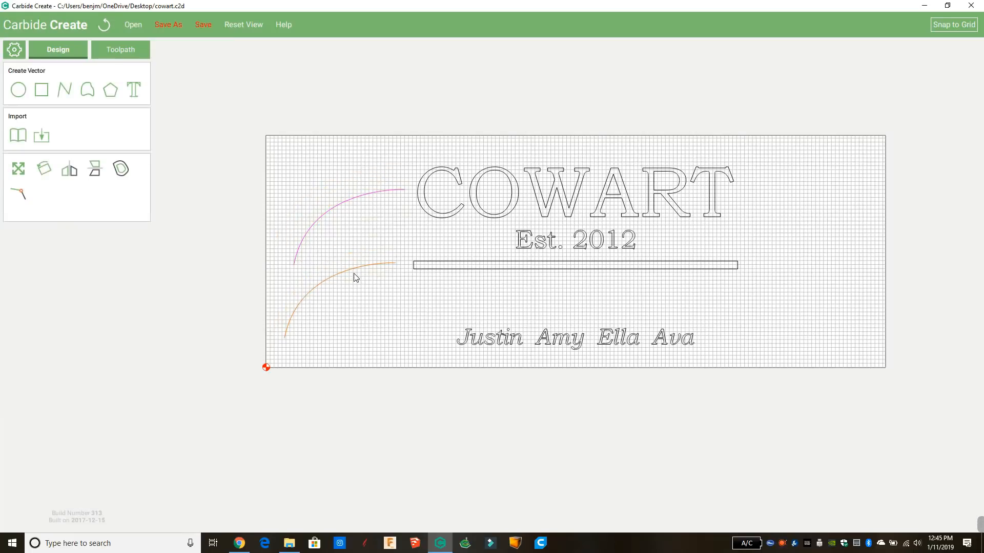
pyautogui.click(95, 169)
pyautogui.moveTo(333, 330); pyautogui.dragTo(342, 333)
# Snap the flipped arc's upper end to the lower end node of the original arc.
pyautogui.scroll(2, 326, 281)
pyautogui.scroll(5, 325, 276)
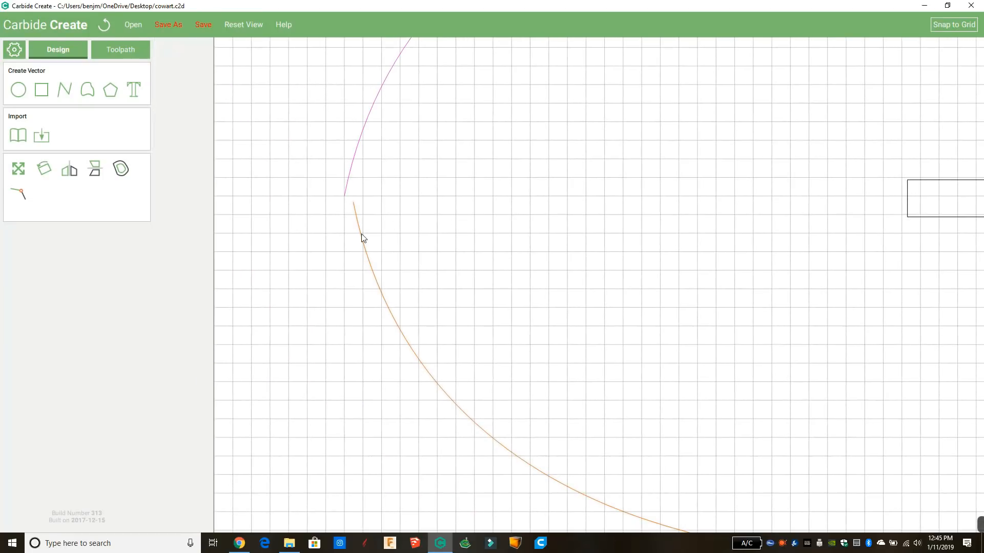
pyautogui.moveTo(359, 235); pyautogui.dragTo(352, 231)
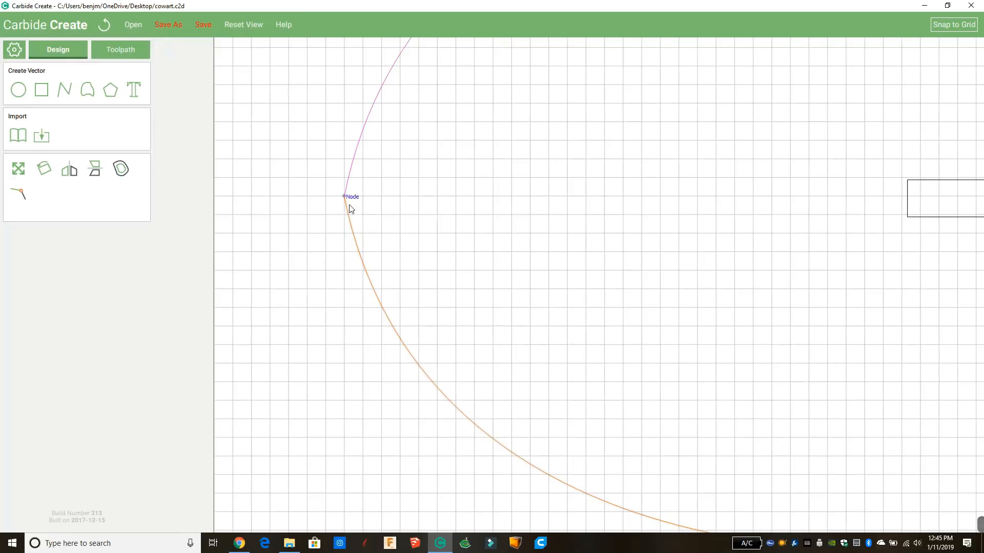
pyautogui.scroll(6, 349, 201)
pyautogui.scroll(2, 336, 199)
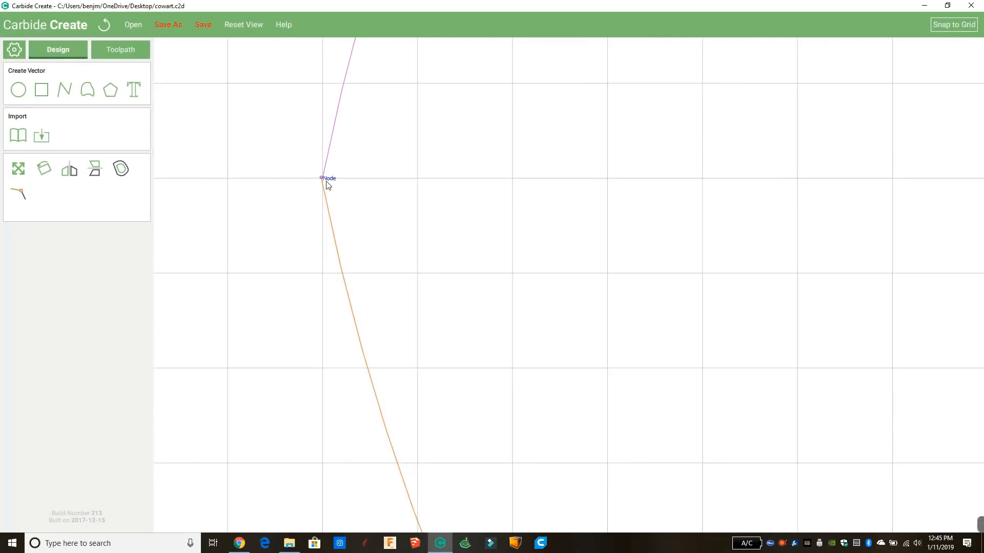
pyautogui.click(345, 184)
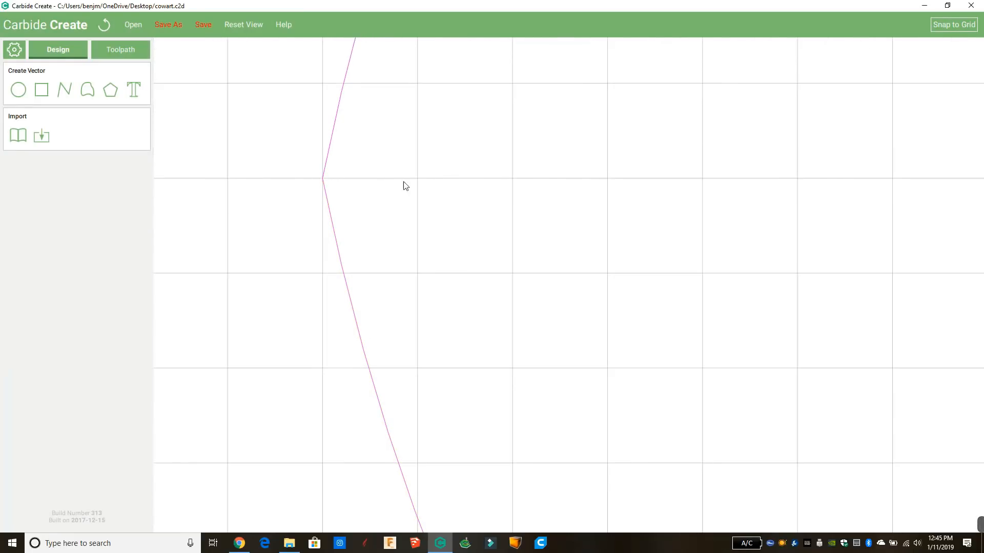
pyautogui.scroll(-4, 471, 195)
pyautogui.scroll(-5, 559, 200)
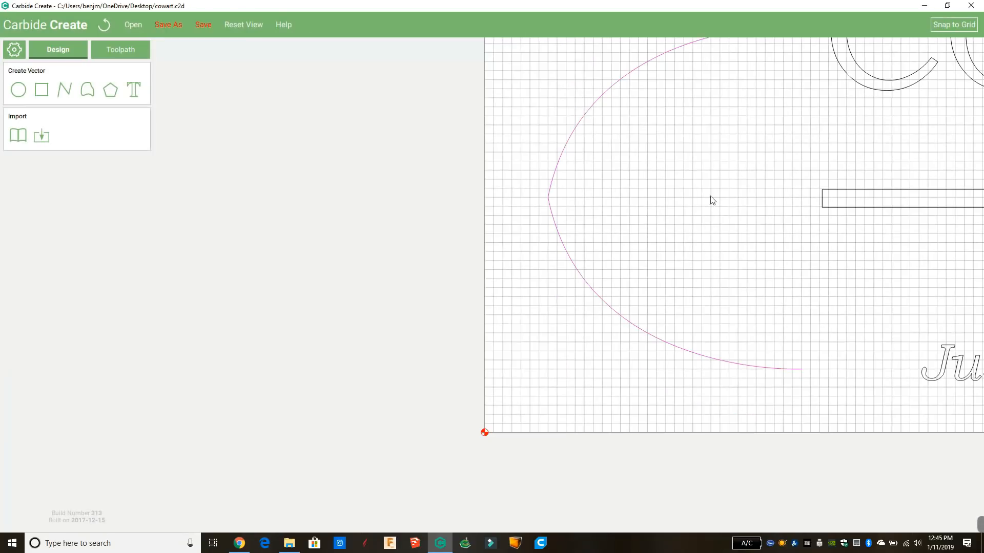
pyautogui.scroll(-2, 584, 202)
pyautogui.moveTo(584, 203); pyautogui.dragTo(373, 206, button='middle')
pyautogui.scroll(-2, 374, 210)
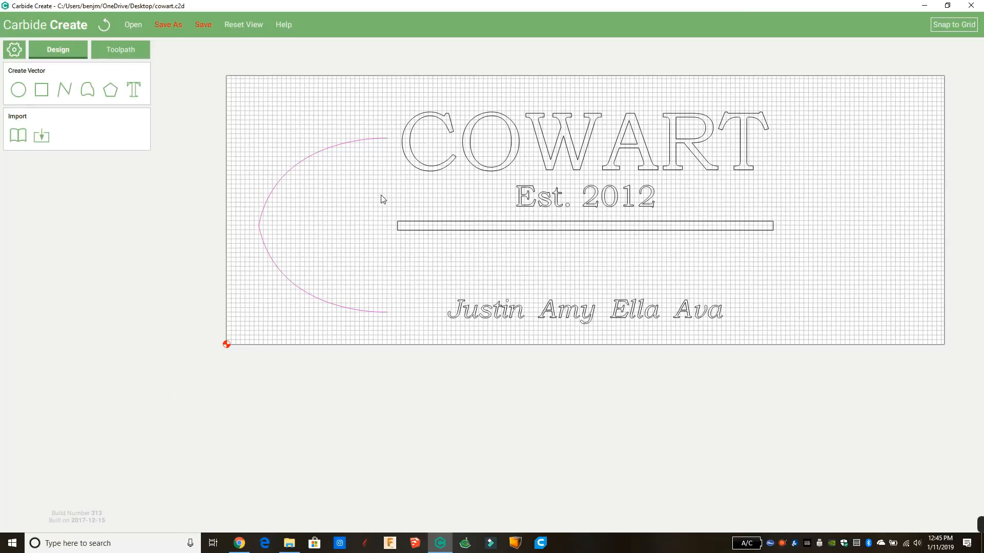
# Try moving the upper arc on its own and undo the move.
pyautogui.click(304, 167)
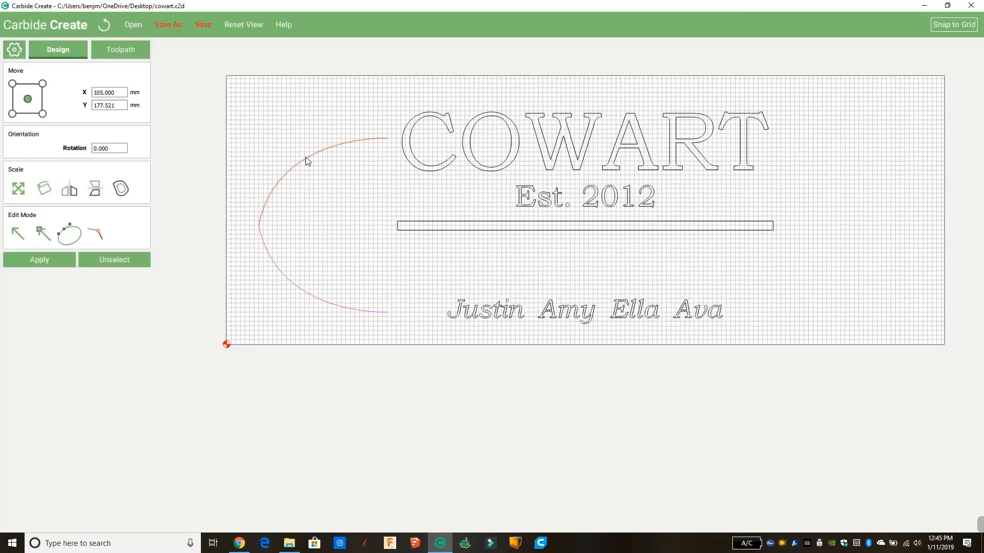
pyautogui.moveTo(309, 160); pyautogui.dragTo(306, 161)
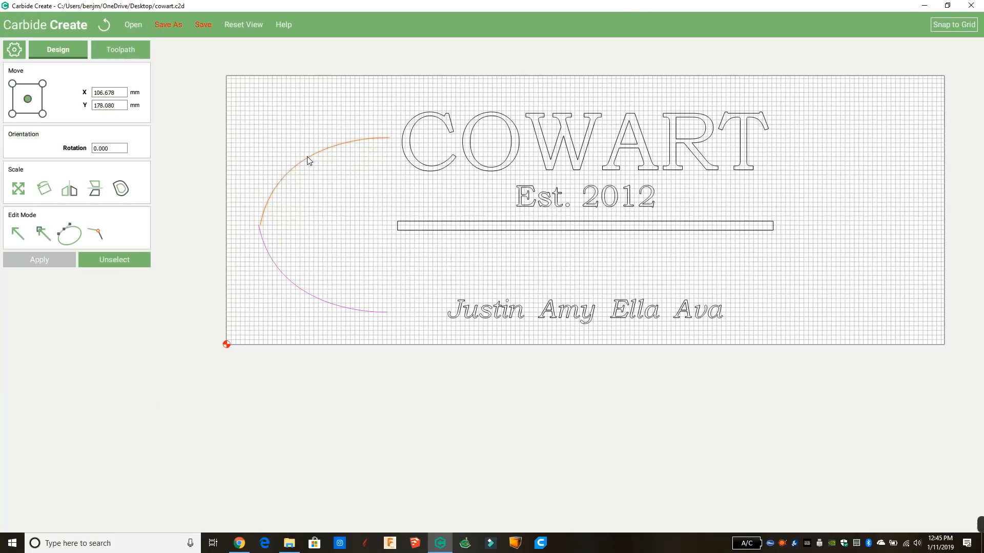
pyautogui.scroll(5, 304, 220)
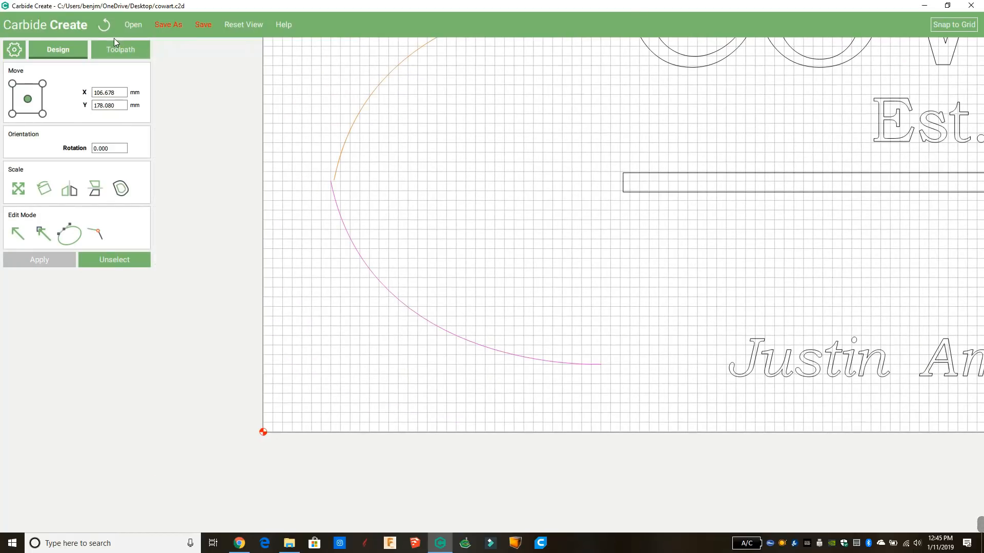
pyautogui.click(103, 28)
pyautogui.scroll(-3, 456, 187)
pyautogui.click(466, 180)
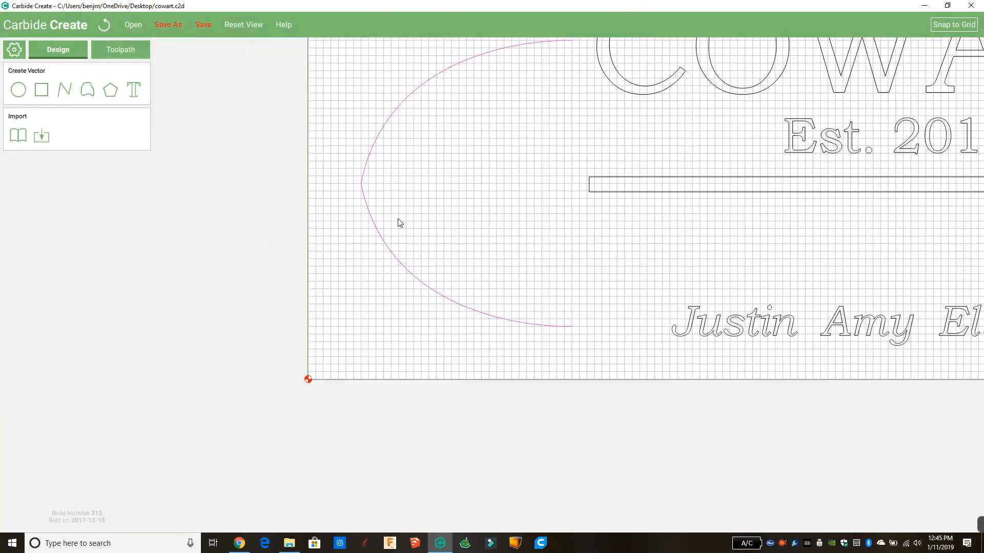
# Group the upper and lower arcs and move the group slightly toward the board's left edge.
pyautogui.click(379, 226)
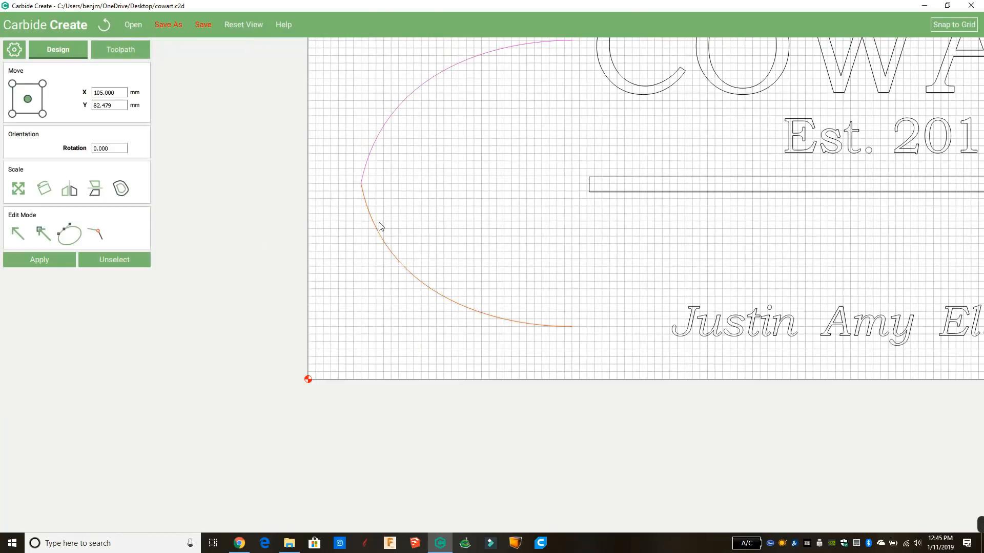
pyautogui.click(374, 156)
pyautogui.click(370, 211)
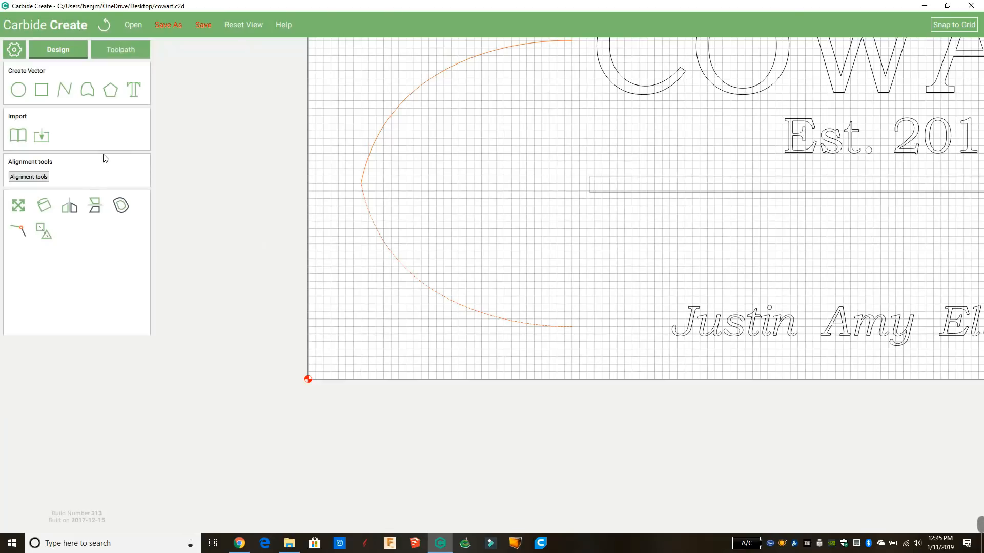
pyautogui.click(44, 235)
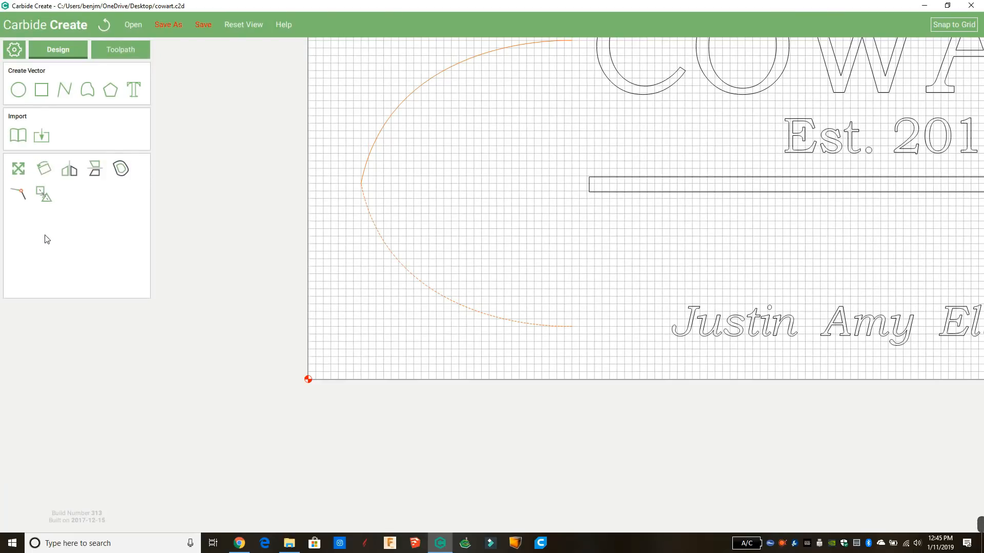
pyautogui.click(452, 199)
pyautogui.moveTo(384, 123)
pyautogui.mouseDown()
pyautogui.moveTo(395, 132)
pyautogui.moveTo(374, 123)
pyautogui.mouseUp()
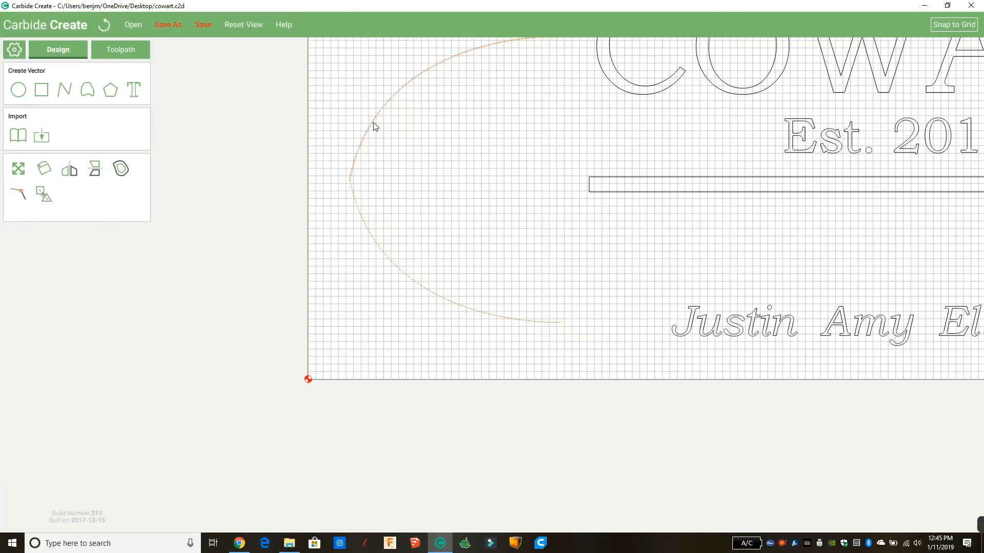
pyautogui.click(373, 121)
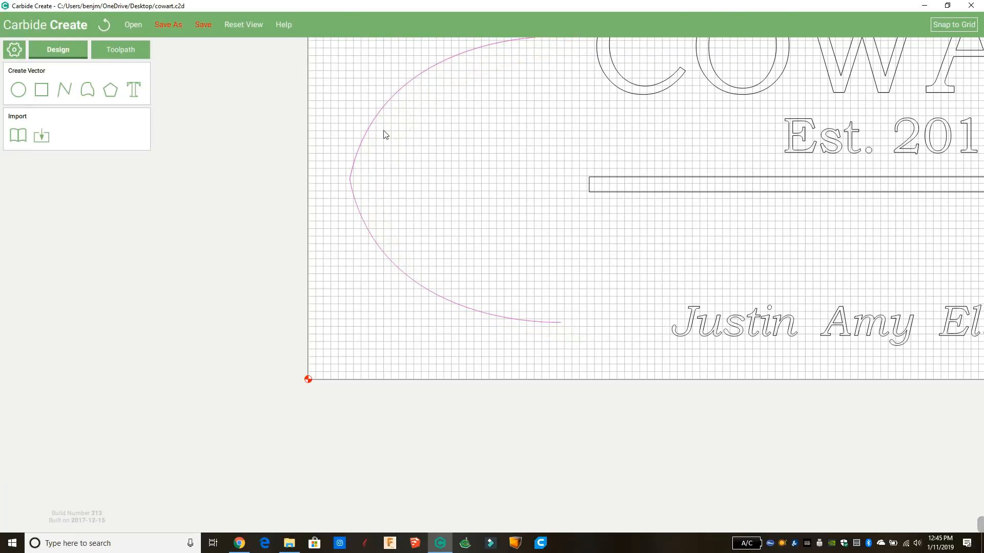
# Duplicate the grouped arcs and place the copy over the left part of the sign text.
pyautogui.click(368, 132)
pyautogui.keyDown('shift'); pyautogui.click(377, 140); pyautogui.keyUp('shift')
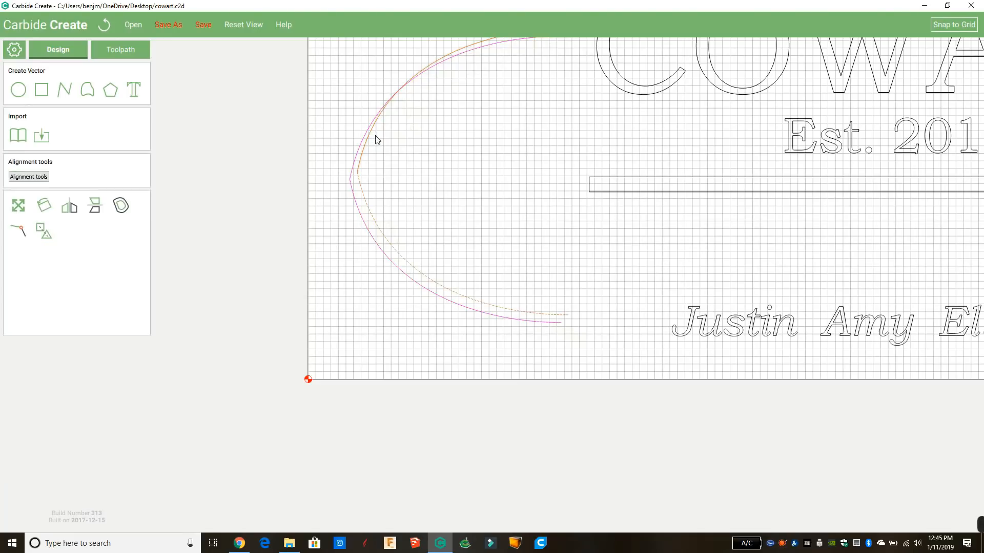
pyautogui.moveTo(371, 148); pyautogui.dragTo(621, 198)
pyautogui.scroll(-2, 702, 219)
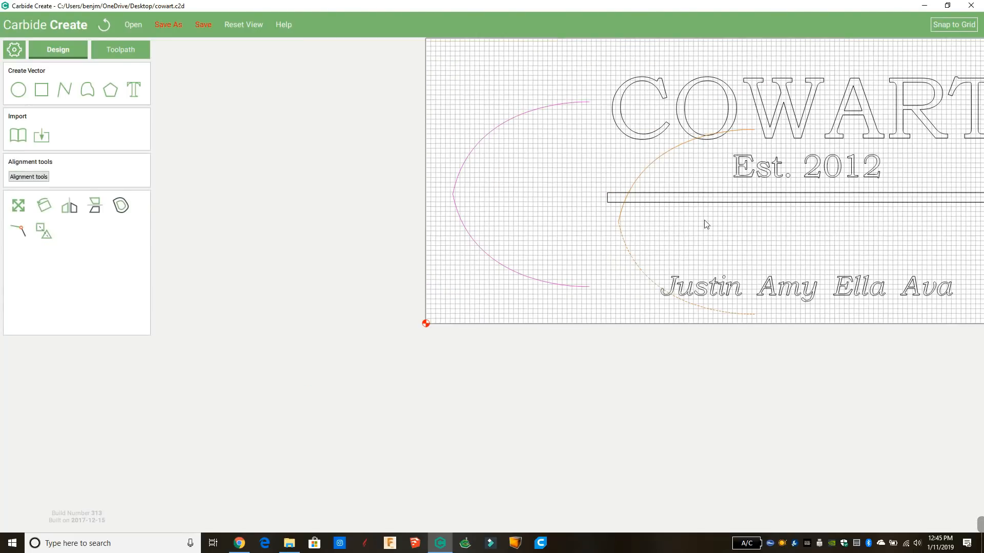
pyautogui.moveTo(704, 199); pyautogui.dragTo(545, 232)
pyautogui.click(107, 29)
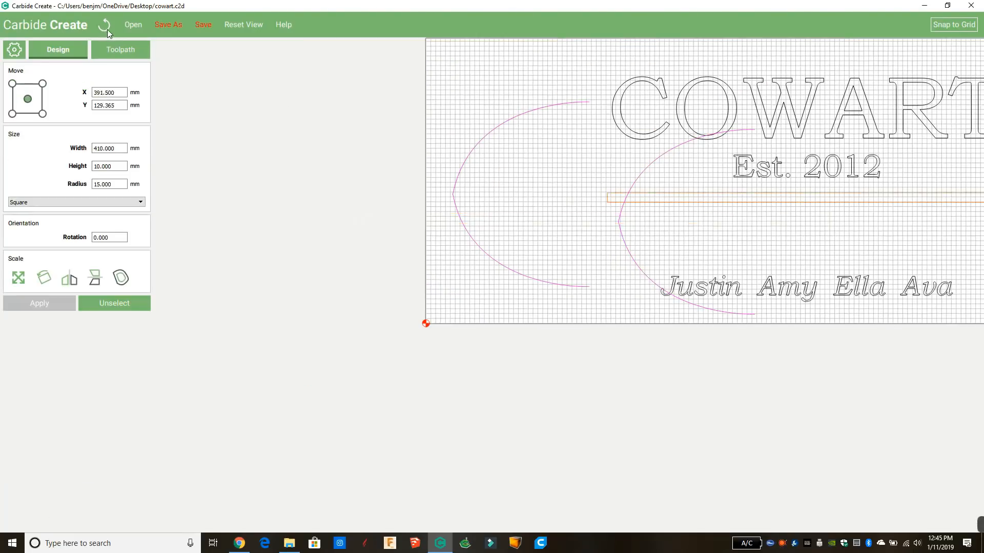
pyautogui.click(238, 25)
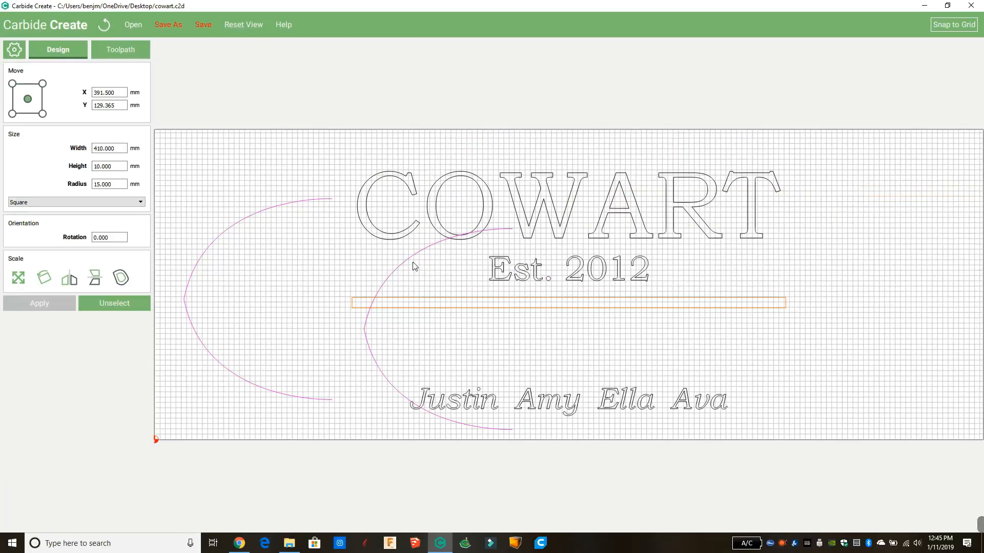
pyautogui.moveTo(407, 260)
pyautogui.mouseDown()
pyautogui.moveTo(769, 246)
pyautogui.moveTo(415, 250)
pyautogui.mouseUp()
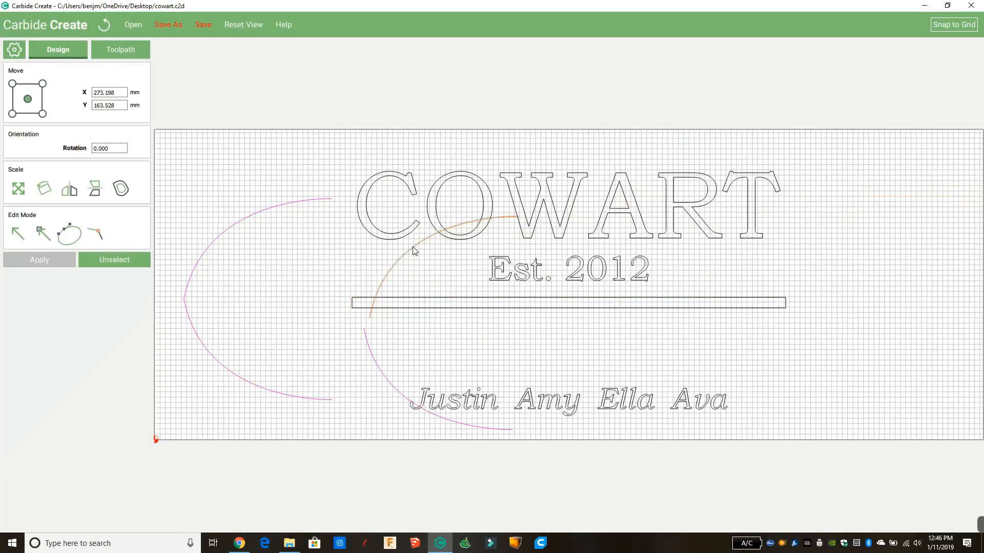
pyautogui.click(106, 26)
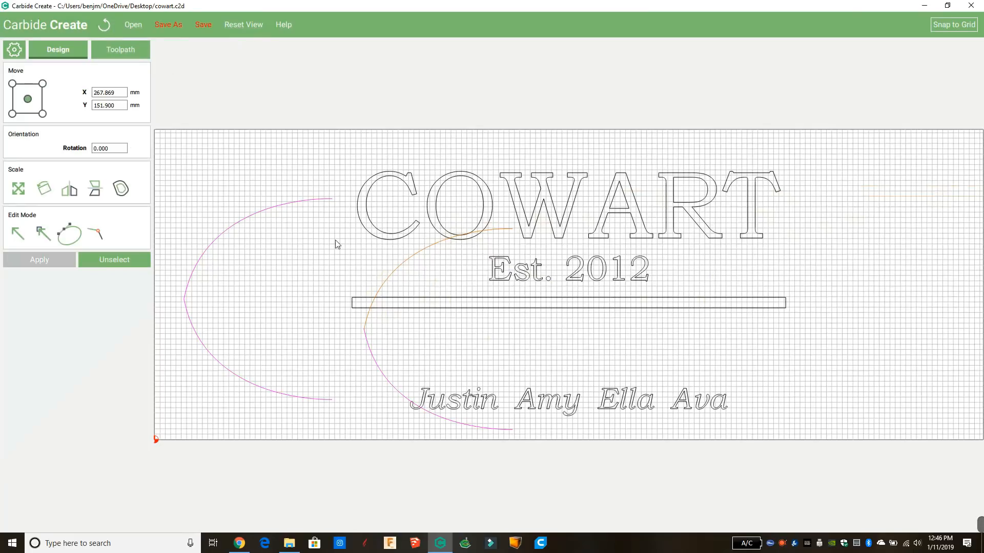
# Group the duplicated arcs and place them, flipped horizontally, to the right of the sign text.
pyautogui.click(378, 368)
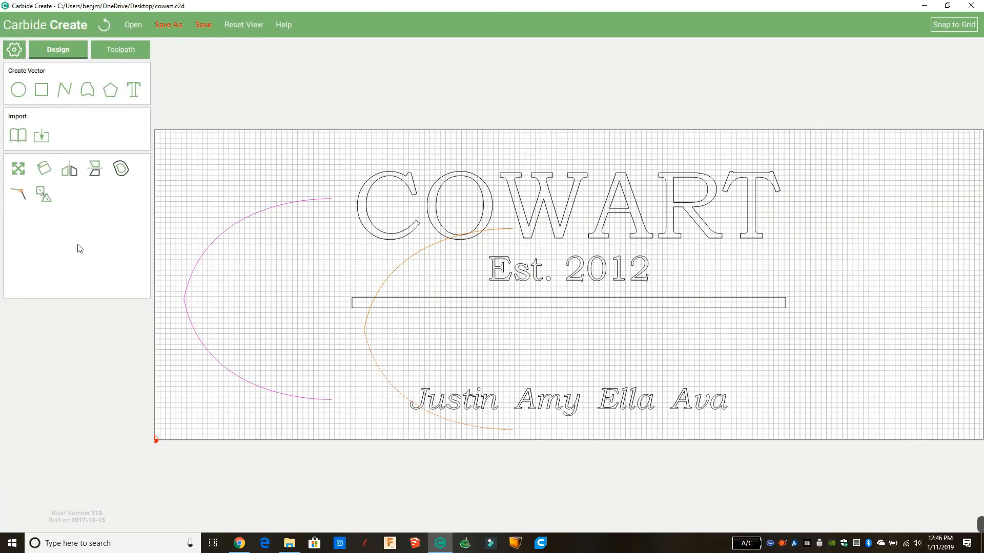
pyautogui.moveTo(363, 354); pyautogui.dragTo(778, 316)
pyautogui.click(75, 175)
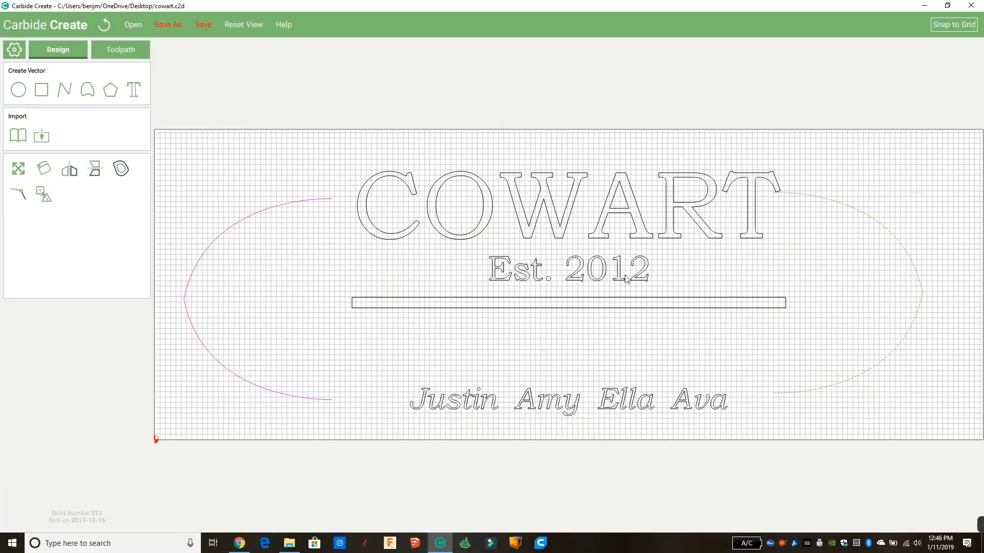
pyautogui.moveTo(909, 269); pyautogui.dragTo(939, 266)
pyautogui.click(942, 201)
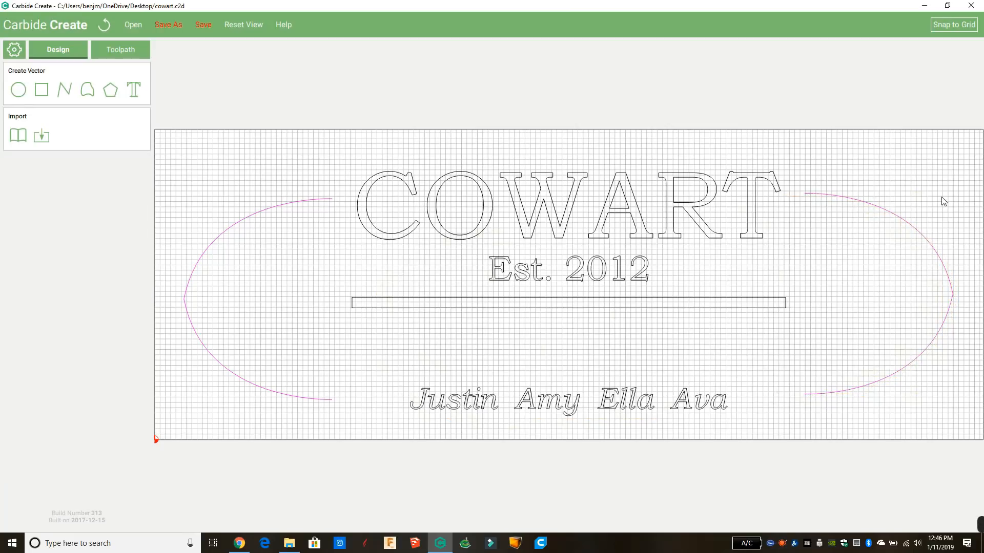
pyautogui.scroll(-1, 886, 304)
pyautogui.moveTo(850, 176); pyautogui.dragTo(758, 153, button='middle')
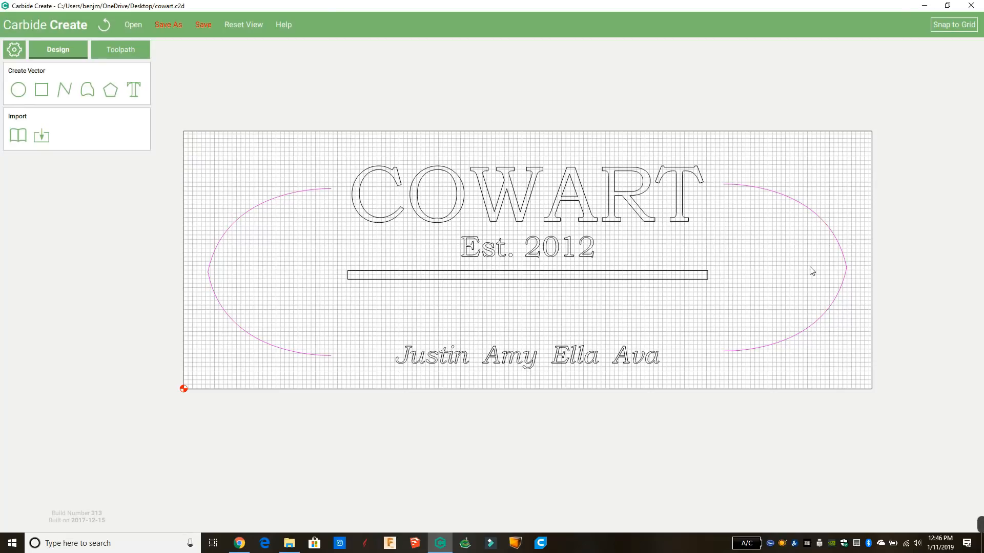
# Join the left pair of arcs into one vector and move it so its open ends meet the right pair's ends.
pyautogui.click(280, 199)
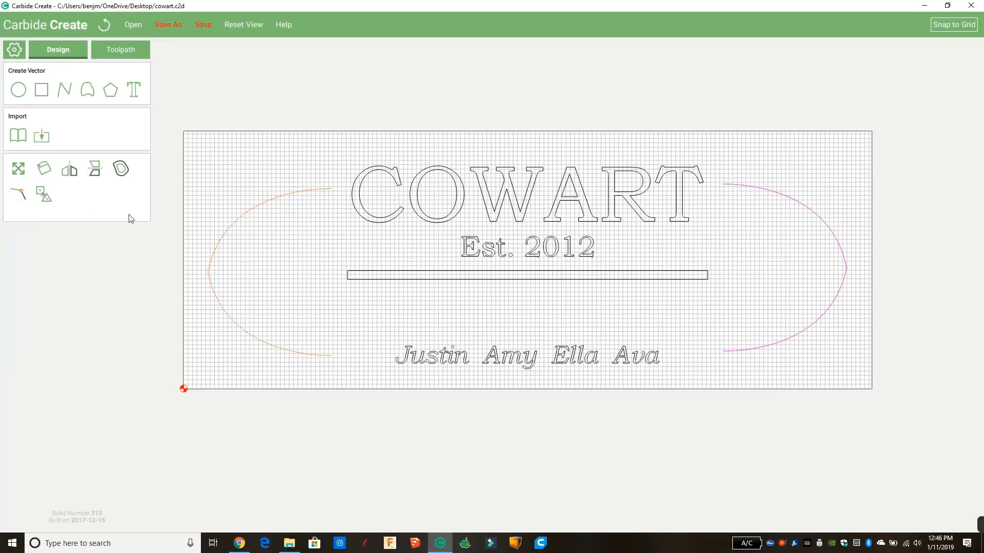
pyautogui.click(23, 196)
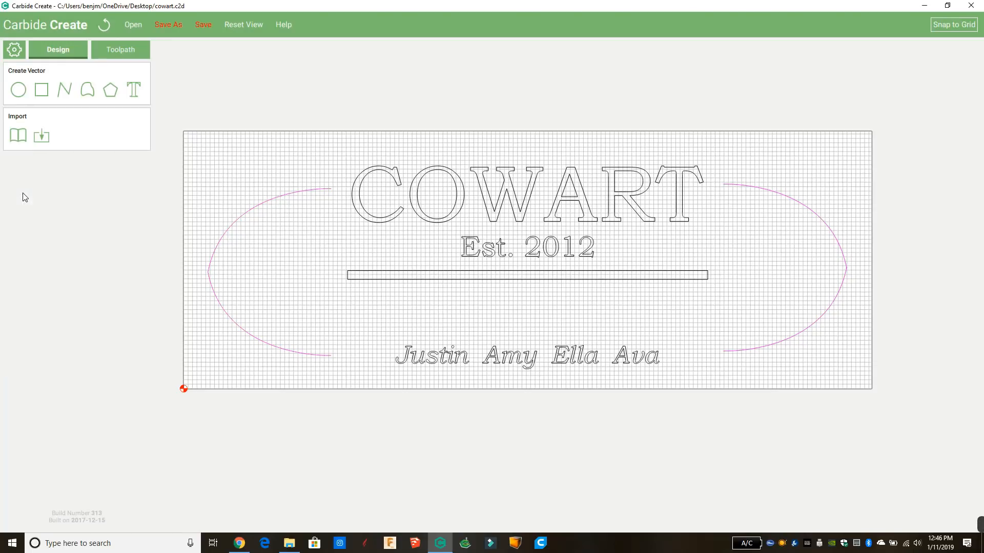
pyautogui.click(332, 191)
pyautogui.moveTo(332, 190); pyautogui.dragTo(727, 190)
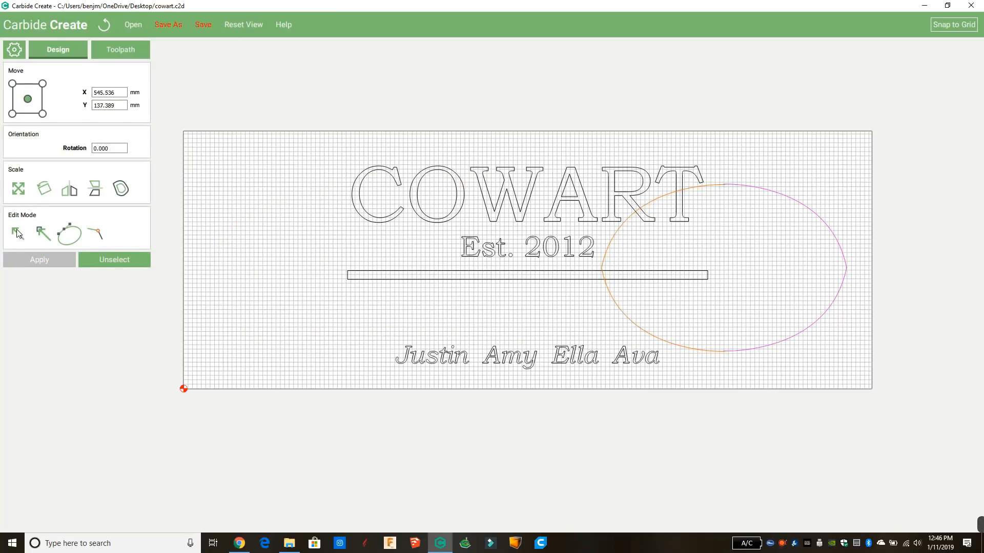
# Close the joined left arcs with a straight vertical edge and move the closed shape to the left of the sign text.
pyautogui.click(100, 233)
pyautogui.scroll(5, 766, 241)
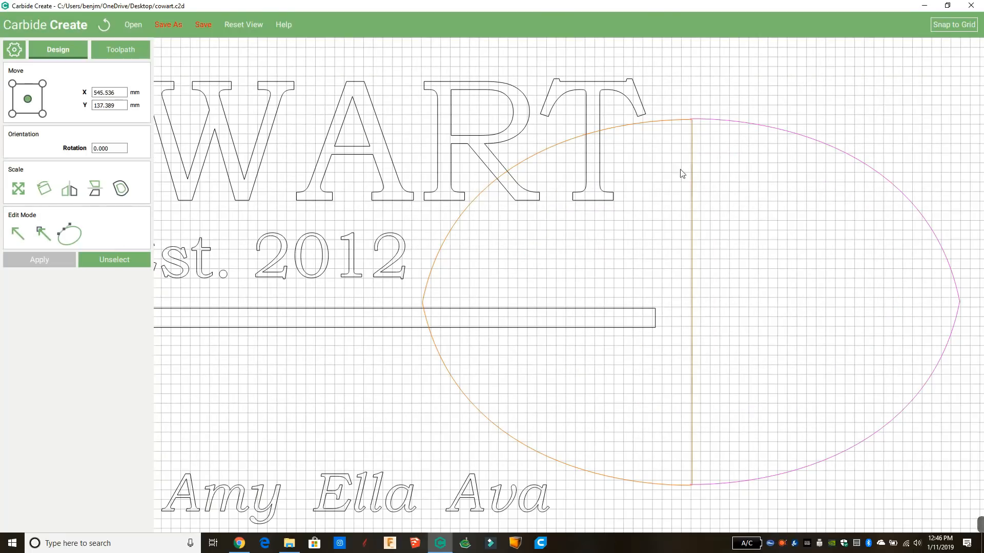
pyautogui.moveTo(672, 118); pyautogui.dragTo(307, 135)
pyautogui.scroll(-4, 462, 162)
pyautogui.scroll(-2, 486, 193)
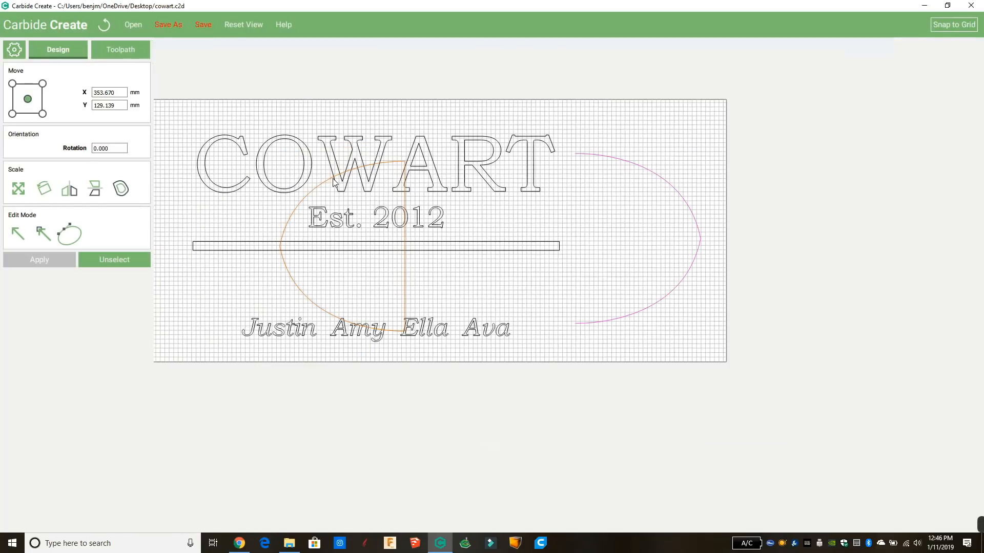
pyautogui.scroll(-1, 358, 197)
pyautogui.moveTo(342, 186); pyautogui.dragTo(181, 183)
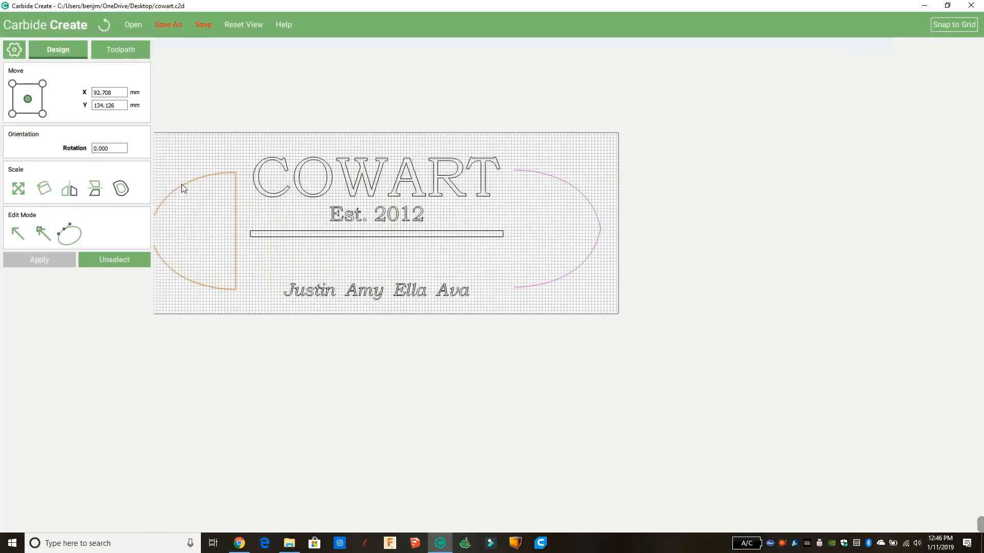
pyautogui.scroll(-1, 292, 230)
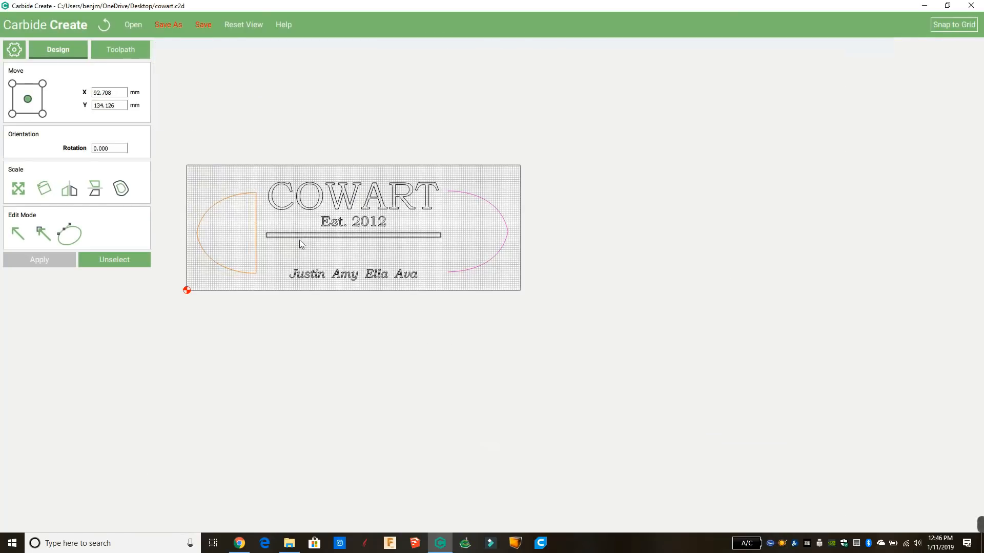
# Round the pointed left end of the closed shape by pulling its upper curve handle up and outward.
pyautogui.moveTo(299, 240); pyautogui.dragTo(490, 292, button='right')
pyautogui.scroll(2, 513, 281)
pyautogui.scroll(1, 476, 287)
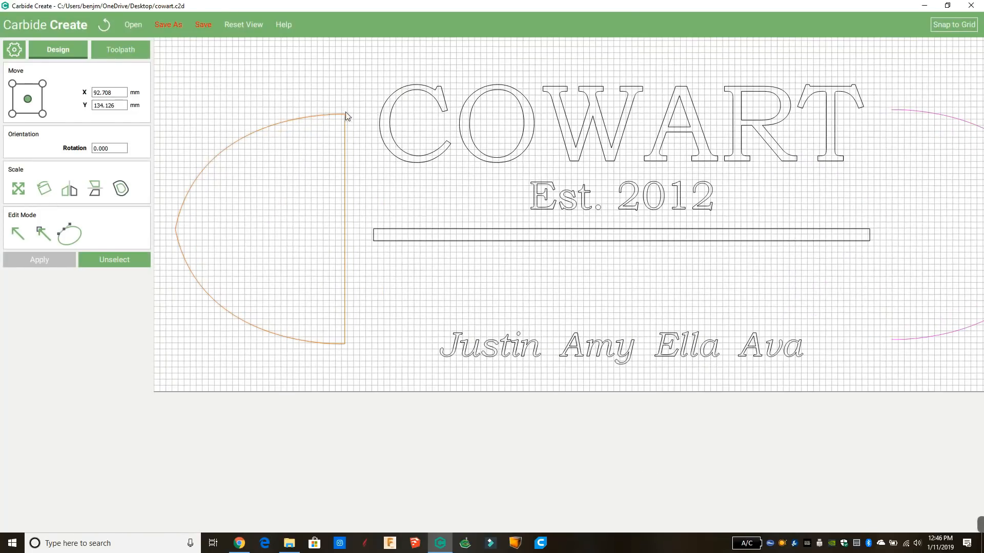
pyautogui.scroll(-1, 359, 184)
pyautogui.scroll(-1, 361, 185)
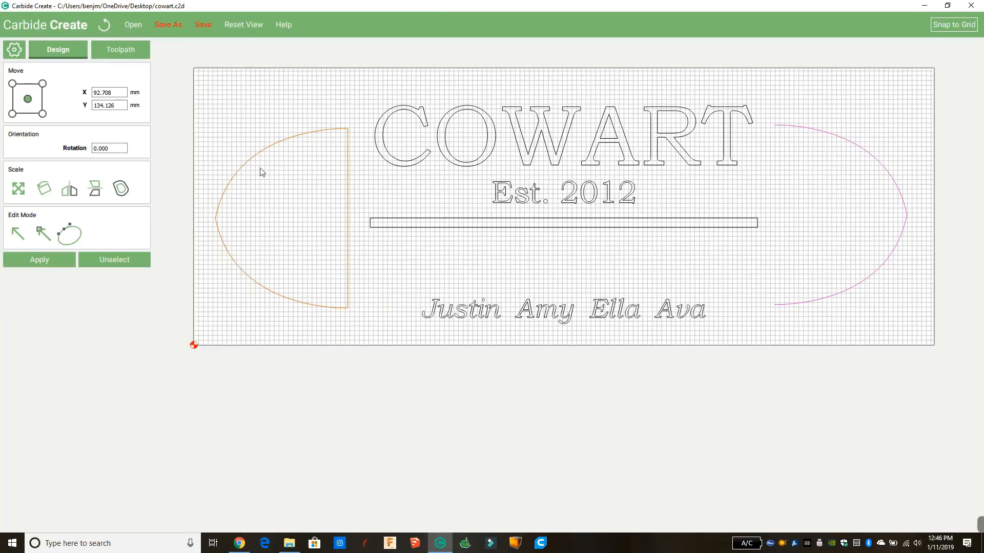
pyautogui.click(69, 232)
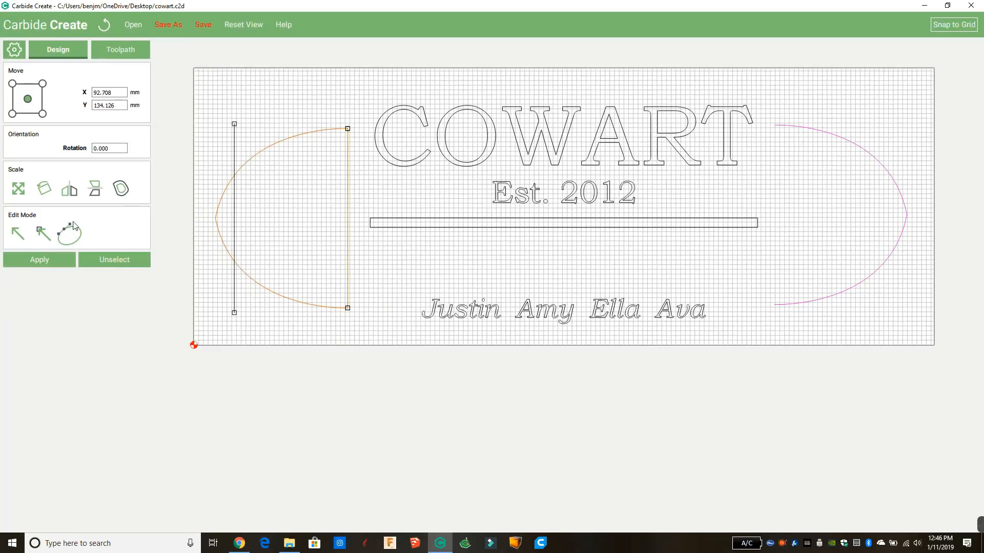
pyautogui.click(235, 124)
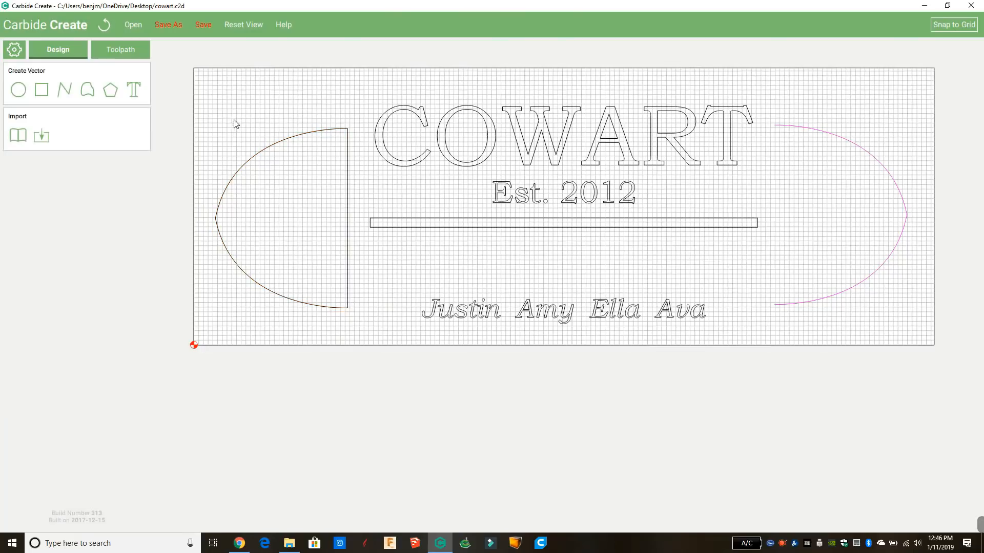
pyautogui.click(253, 165)
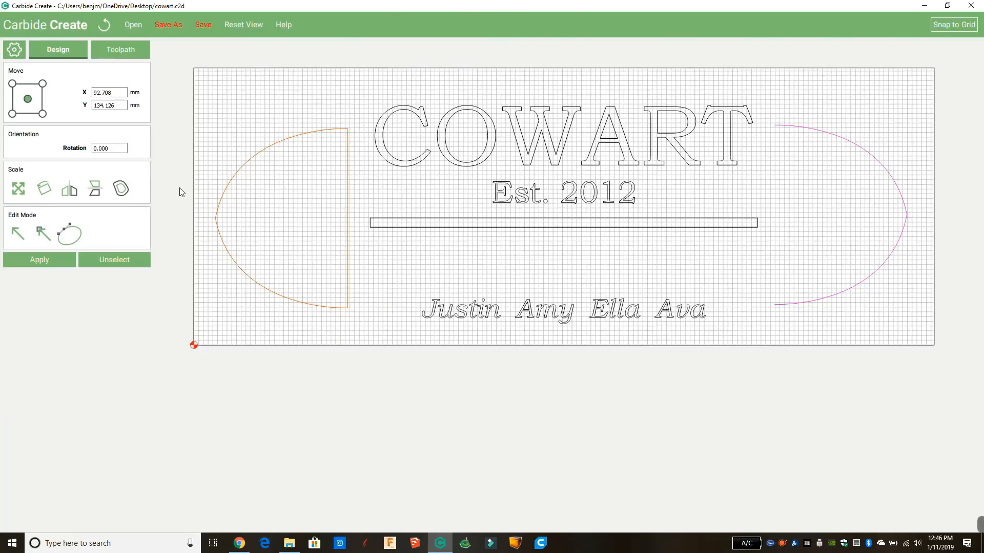
pyautogui.click(68, 234)
pyautogui.moveTo(236, 126); pyautogui.dragTo(218, 114)
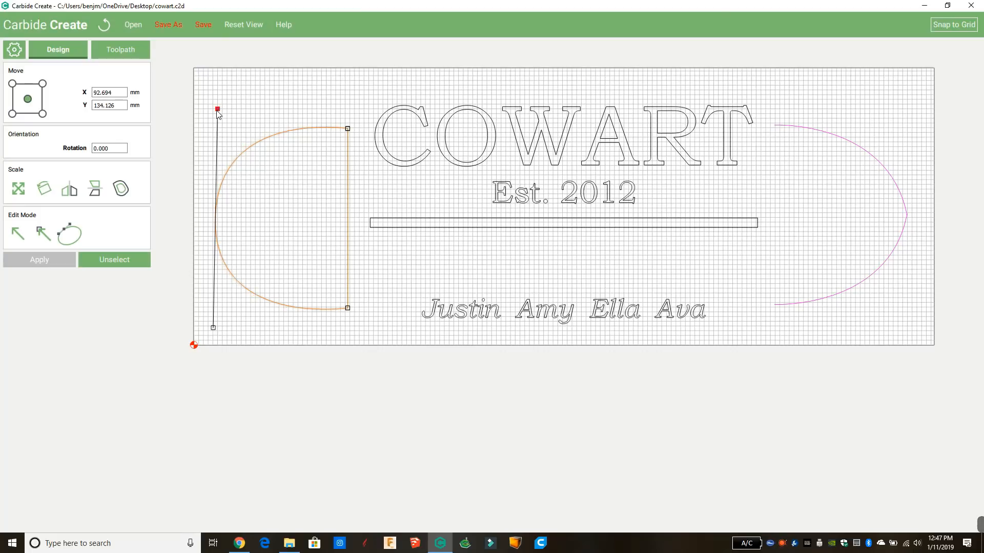
pyautogui.click(284, 107)
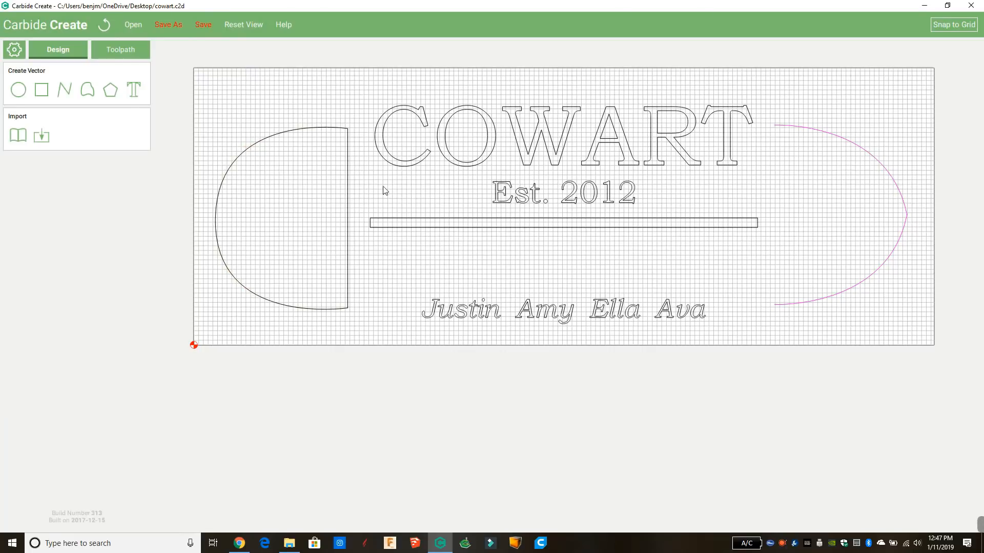
# Edit the closed shape's nodes and nudge its upper-right corner node slightly outward toward the sign text.
pyautogui.click(347, 185)
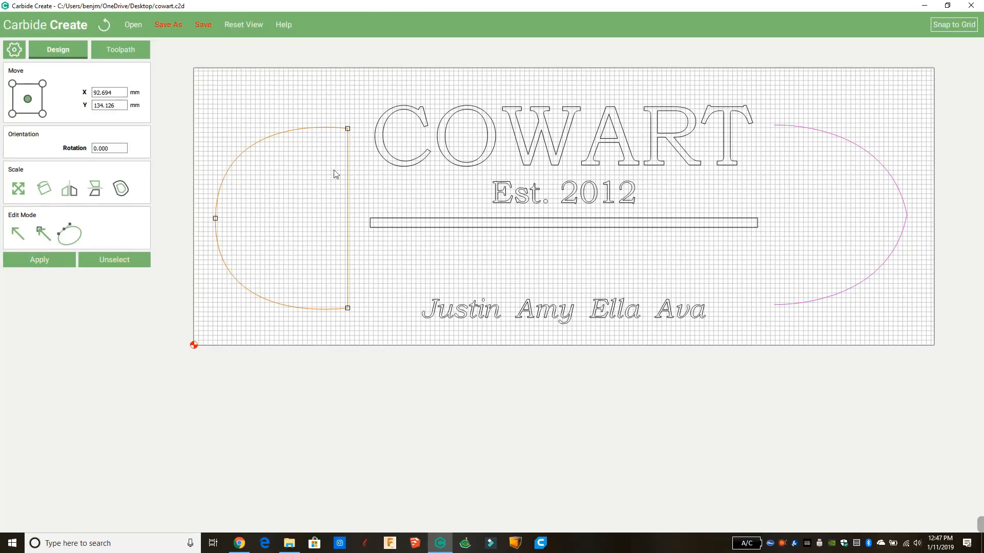
pyautogui.click(351, 146)
pyautogui.click(230, 180)
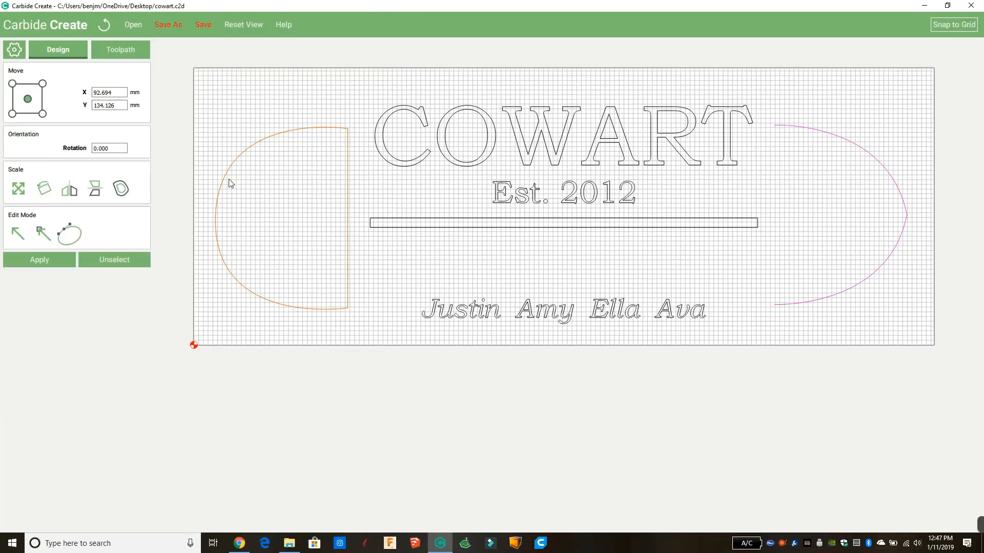
pyautogui.click(42, 234)
pyautogui.moveTo(349, 131)
pyautogui.mouseDown()
pyautogui.moveTo(309, 195)
pyautogui.moveTo(350, 131)
pyautogui.mouseUp()
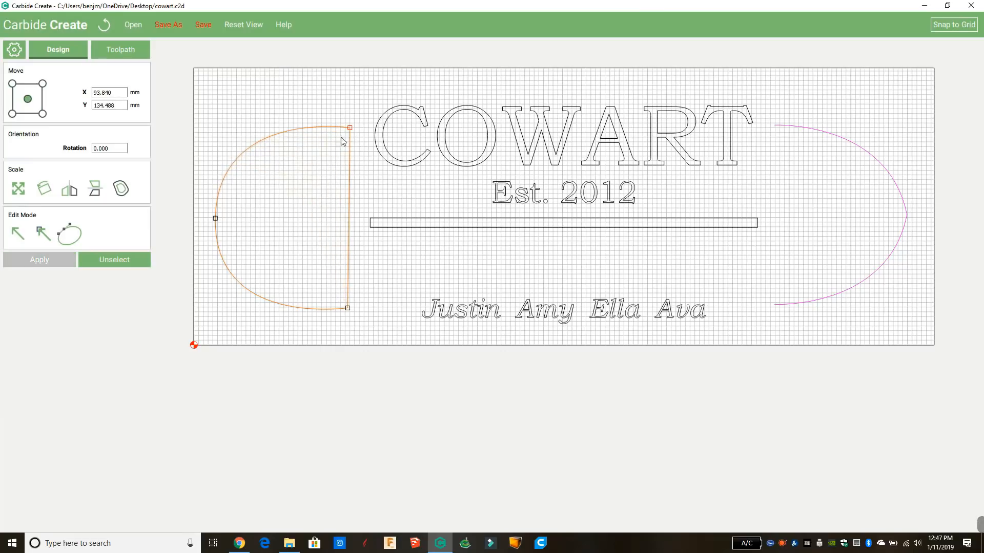
pyautogui.click(219, 223)
pyautogui.click(218, 220)
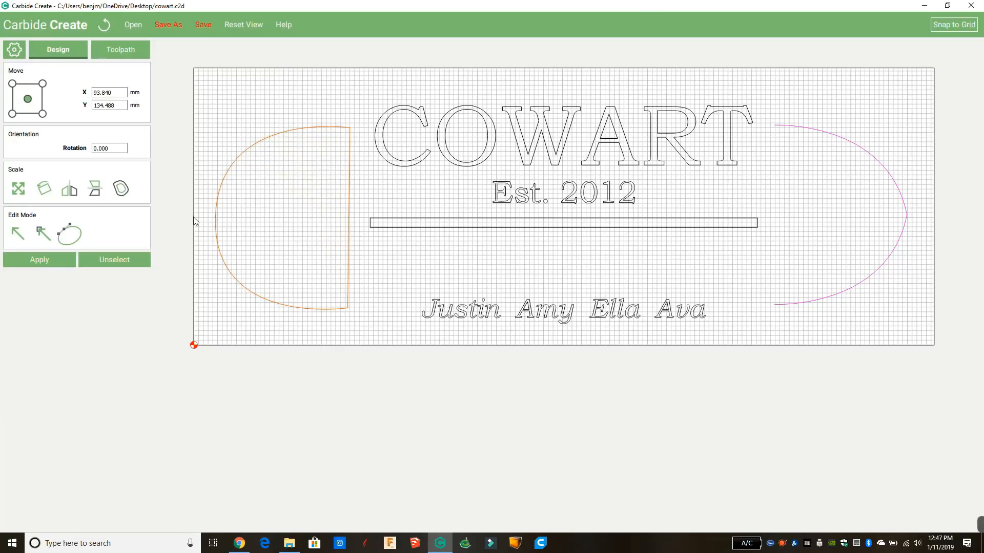
# Move the closed shape's leftmost node slightly inward and shift the whole shape a little toward the sign text.
pyautogui.click(42, 234)
pyautogui.moveTo(215, 221)
pyautogui.mouseDown()
pyautogui.moveTo(243, 221)
pyautogui.moveTo(222, 218)
pyautogui.mouseUp()
pyautogui.click(43, 229)
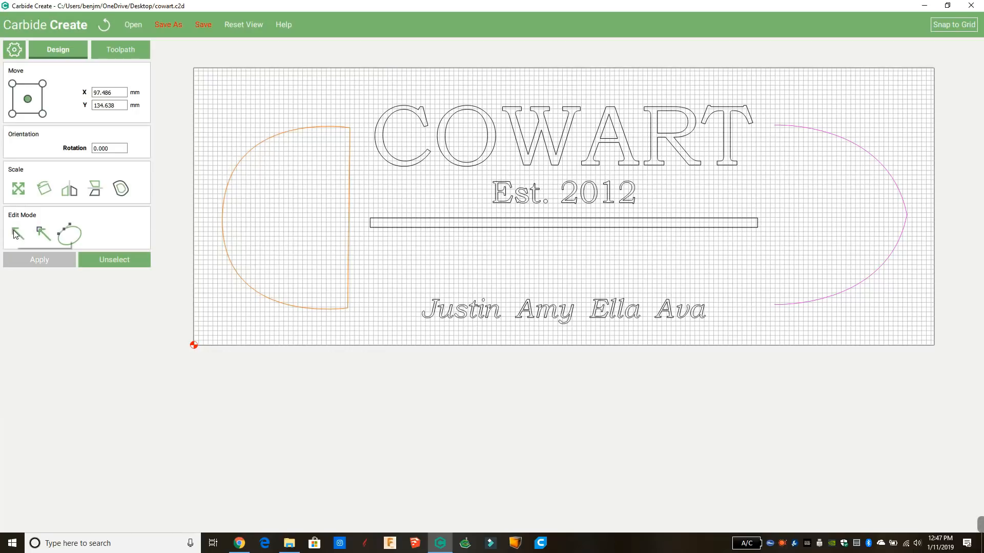
pyautogui.moveTo(219, 224)
pyautogui.mouseDown()
pyautogui.moveTo(263, 208)
pyautogui.moveTo(227, 219)
pyautogui.mouseUp()
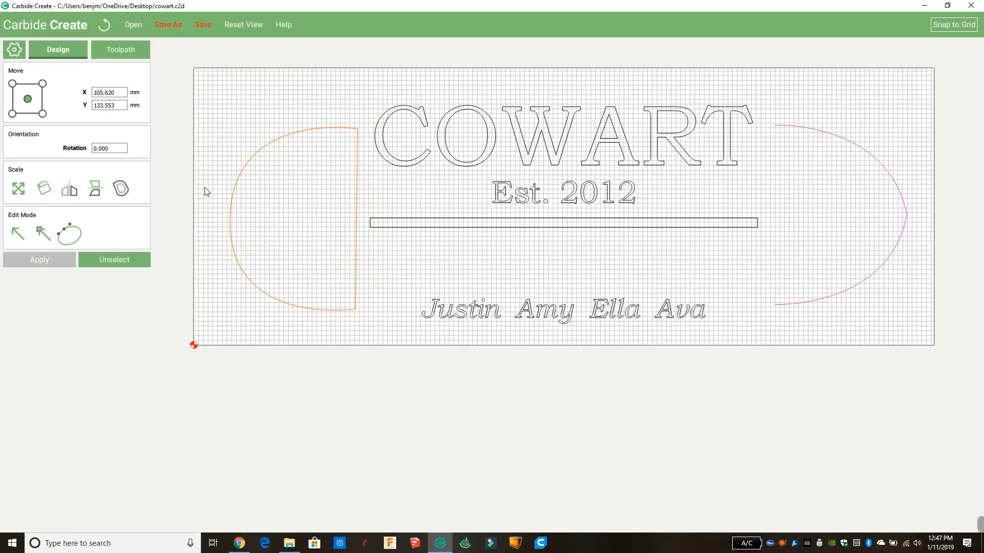
pyautogui.click(160, 165)
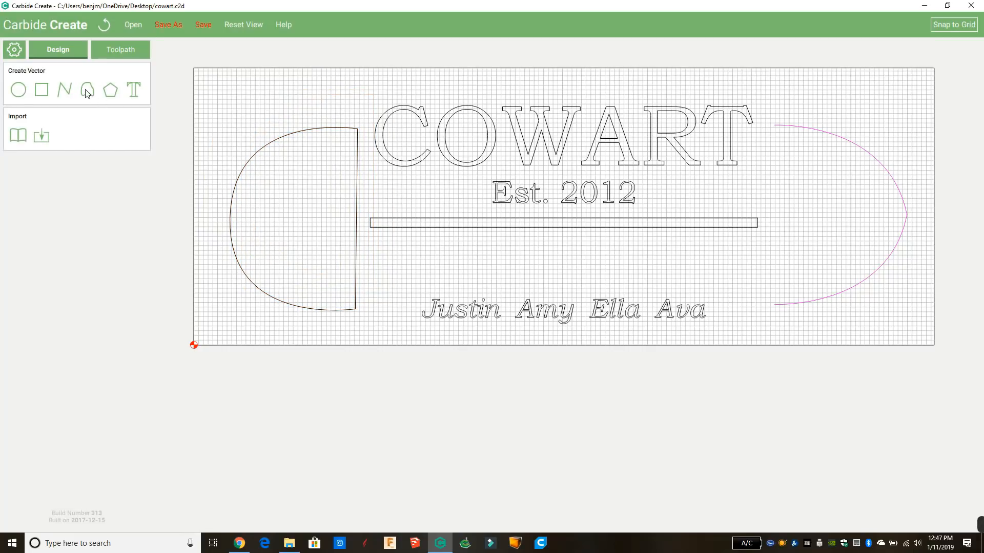
# Delete the closed shape and the open arcs on either side of the sign text.
pyautogui.click(348, 135)
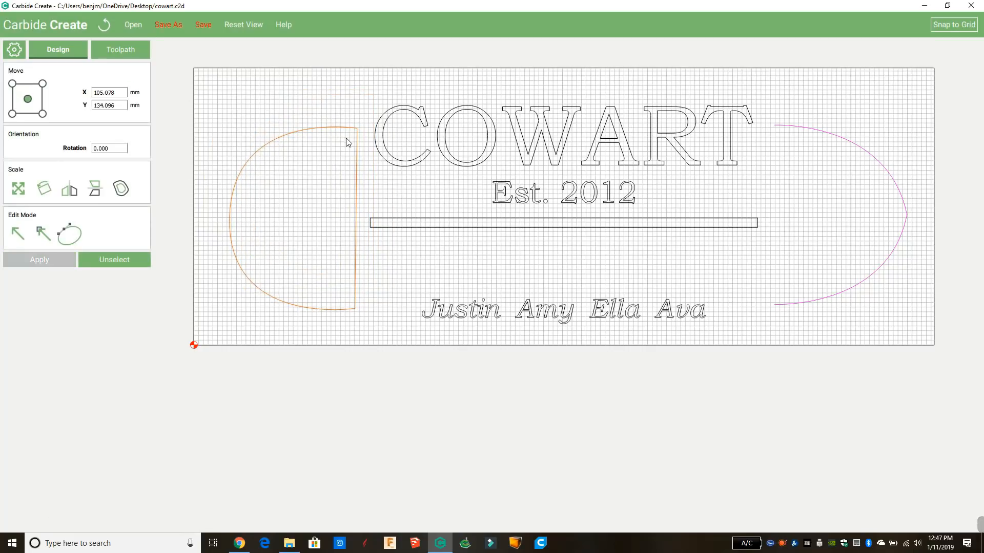
pyautogui.press('Delete')
pyautogui.click(814, 129)
pyautogui.press('Delete')
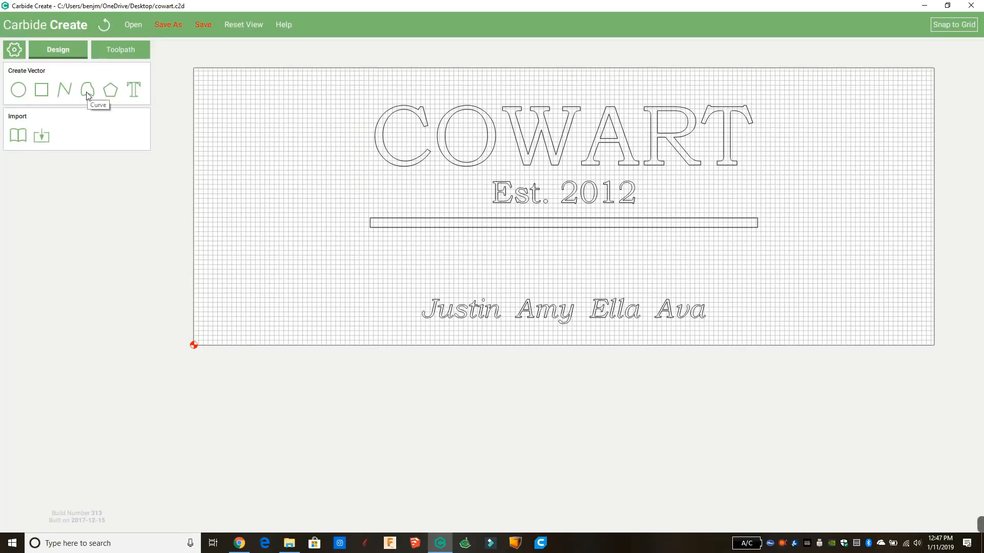
# Draw an open vertical line as a polygon in the empty area left of the sign text.
pyautogui.click(72, 95)
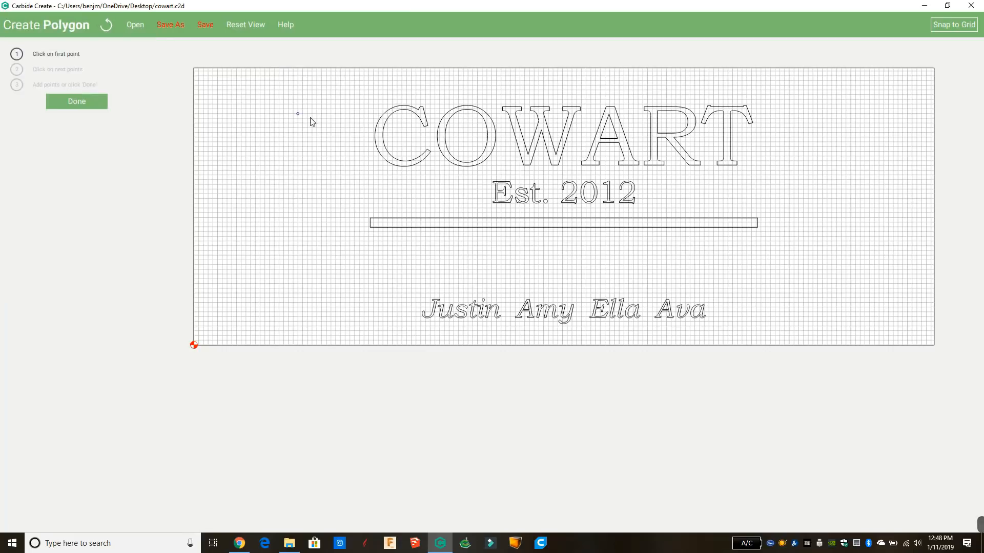
pyautogui.click(240, 102)
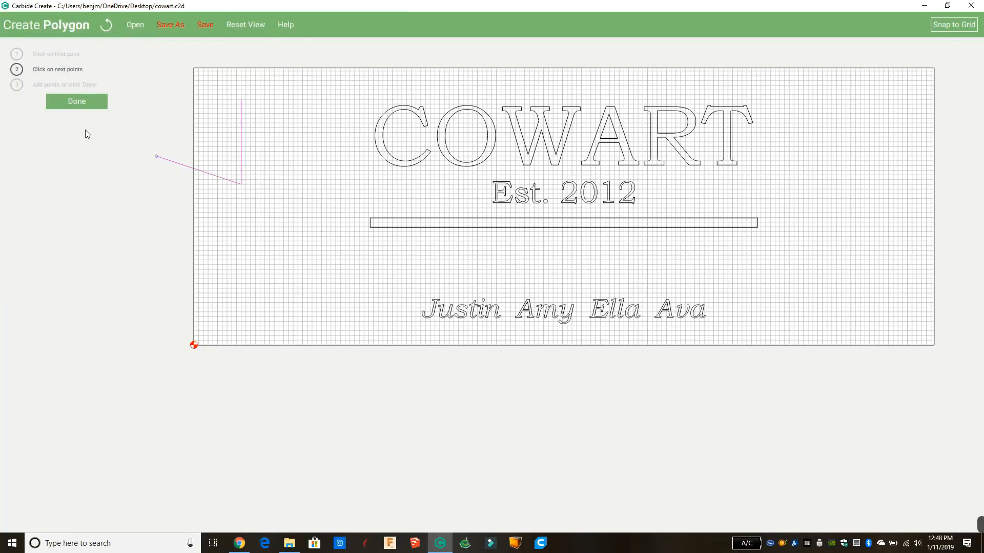
pyautogui.click(75, 102)
# Move the vertical line down and slightly toward the sign text, and delete it.
pyautogui.moveTo(246, 147); pyautogui.dragTo(267, 230)
pyautogui.click(258, 228)
pyautogui.click(265, 219)
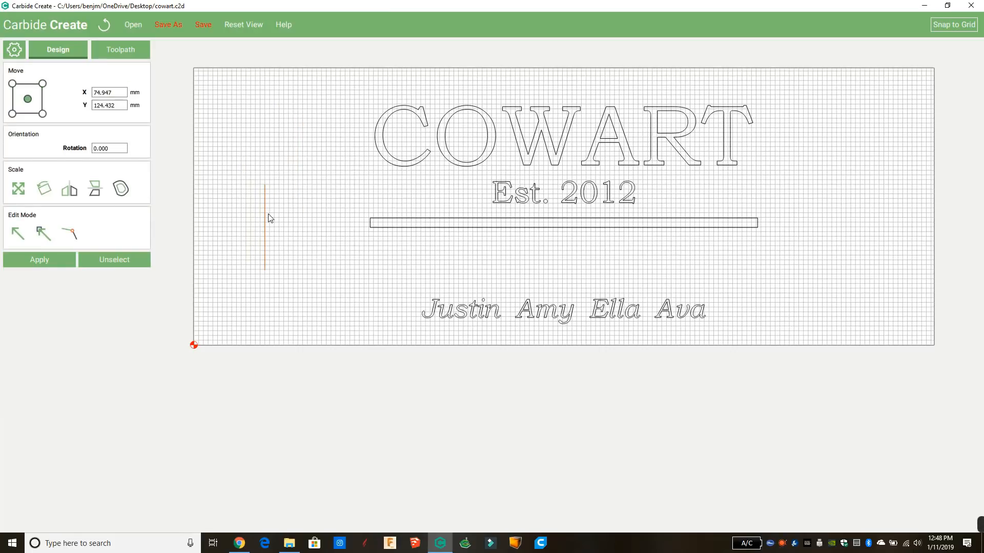
pyautogui.press('Delete')
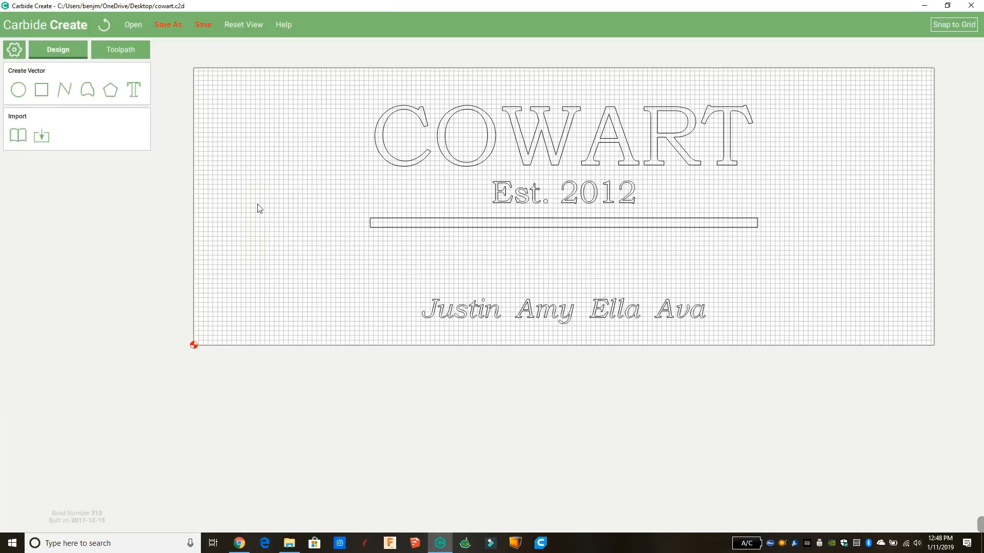
# Draw a closed L-shaped polygon left of the sign text, centred at about X 70, Y 177.5 mm.
pyautogui.click(71, 92)
pyautogui.click(227, 133)
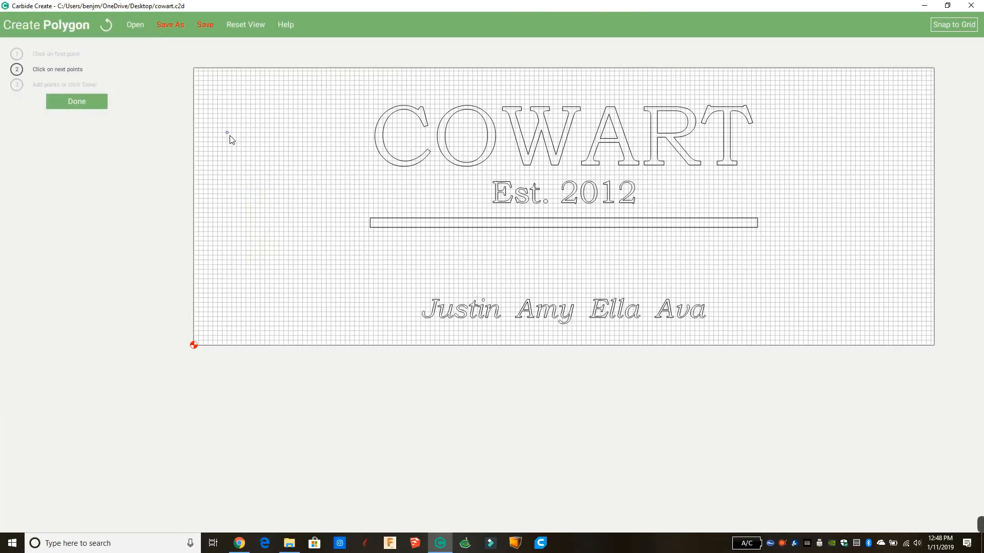
pyautogui.click(227, 223)
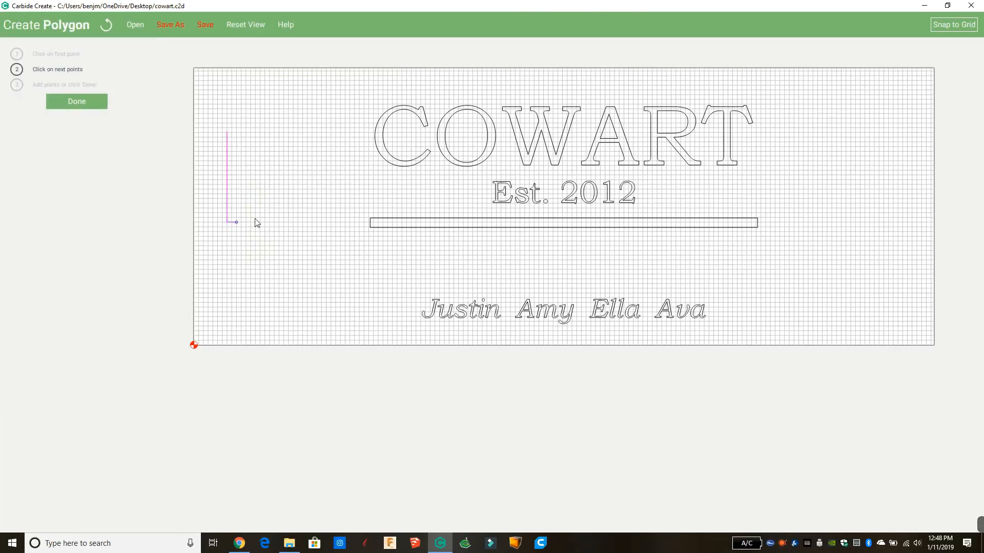
pyautogui.click(293, 222)
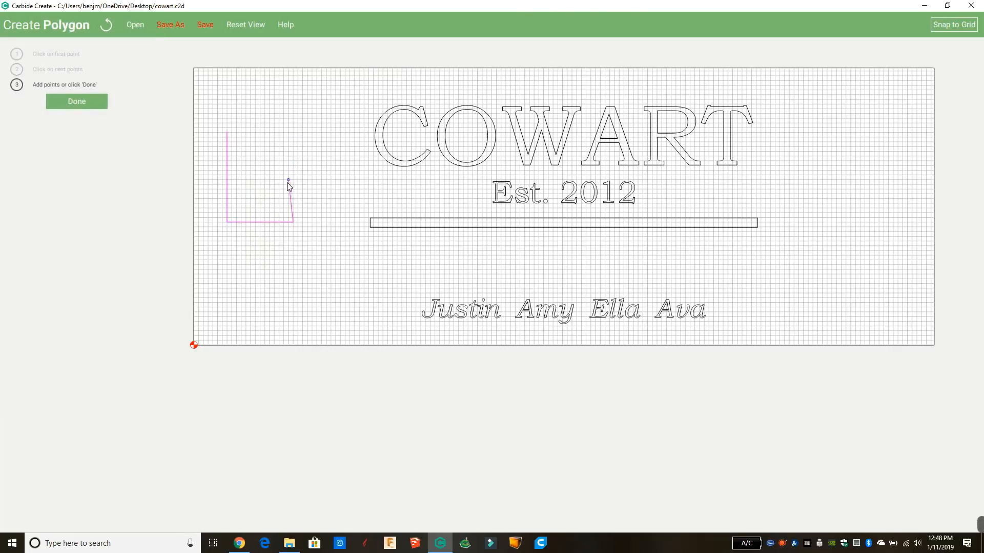
pyautogui.click(293, 193)
pyautogui.click(246, 194)
pyautogui.click(246, 133)
pyautogui.click(227, 135)
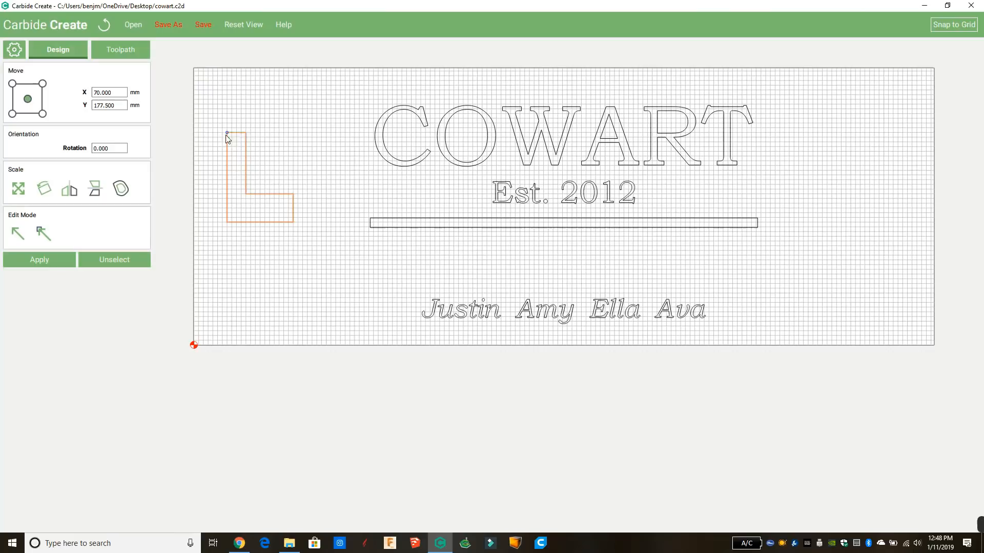
# Reposition the L-shaped polygon to about X 85, Y 142.5 mm and pull its upper-right node outward to form a slanted top.
pyautogui.click(159, 296)
pyautogui.moveTo(260, 201); pyautogui.dragTo(274, 251)
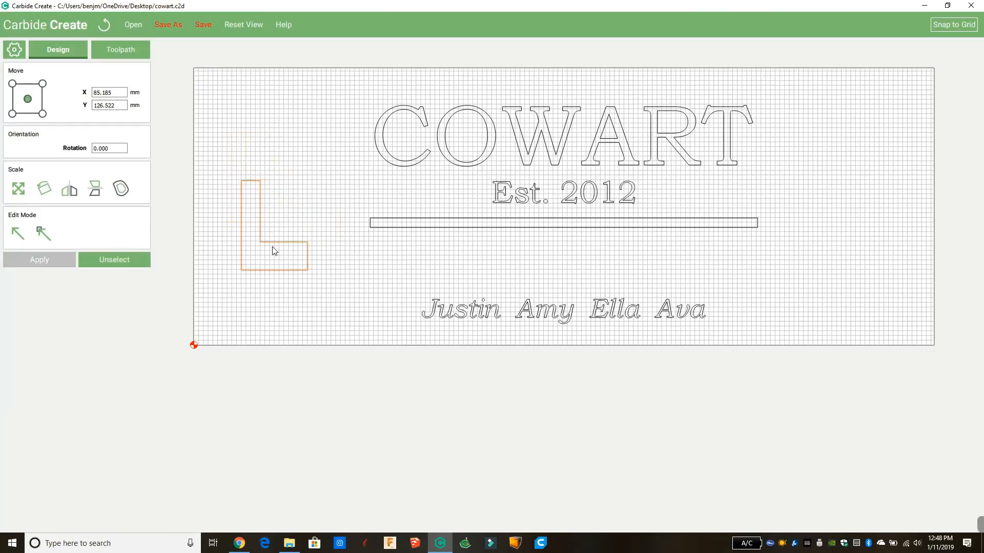
pyautogui.click(44, 234)
pyautogui.moveTo(260, 181); pyautogui.dragTo(281, 206)
pyautogui.moveTo(258, 241)
pyautogui.mouseDown()
pyautogui.moveTo(278, 264)
pyautogui.moveTo(283, 256)
pyautogui.moveTo(261, 232)
pyautogui.mouseUp()
pyautogui.click(254, 242)
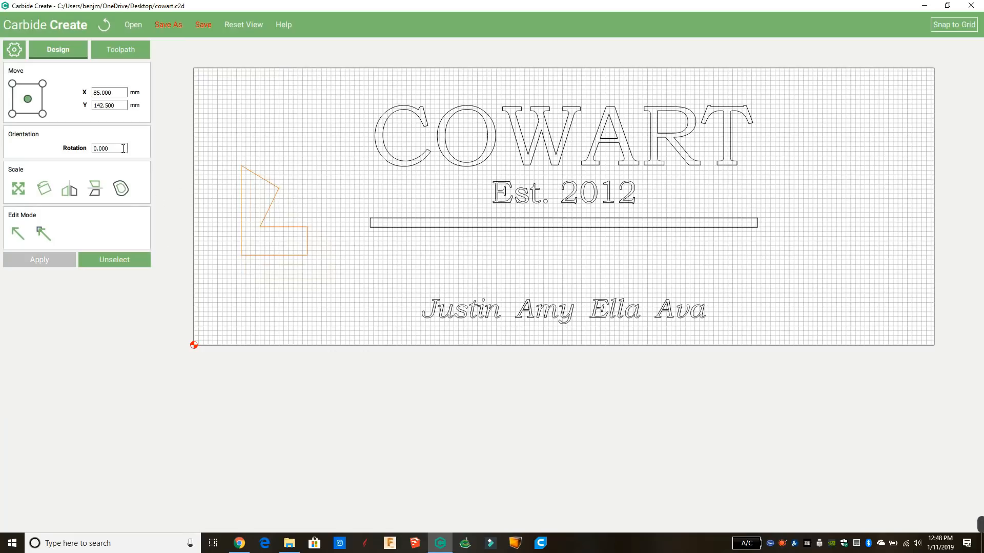
# Move the reshaped polygon up and toward the sign text, centred at about X 105, Y 201.5 mm.
pyautogui.click(105, 148)
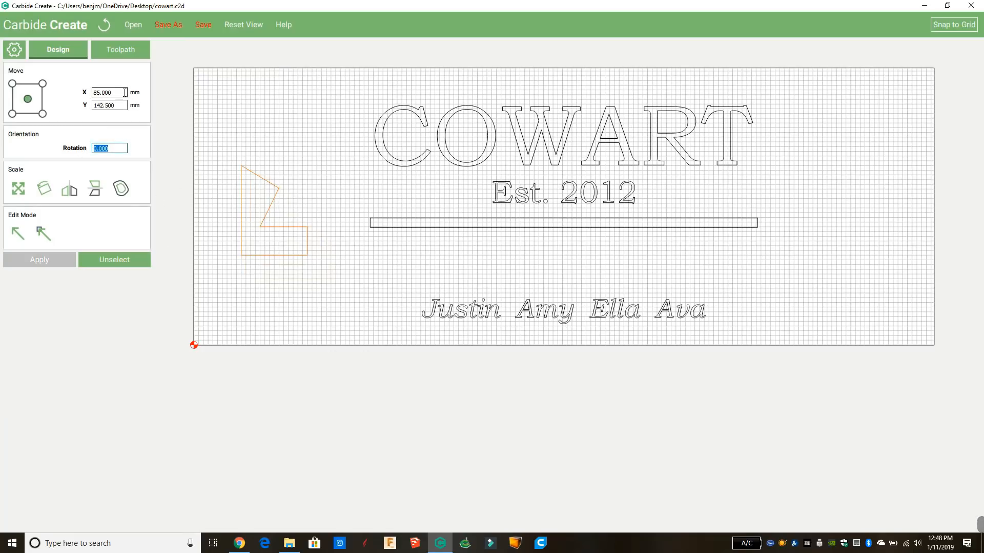
pyautogui.click(103, 93)
pyautogui.moveTo(277, 187); pyautogui.dragTo(296, 134)
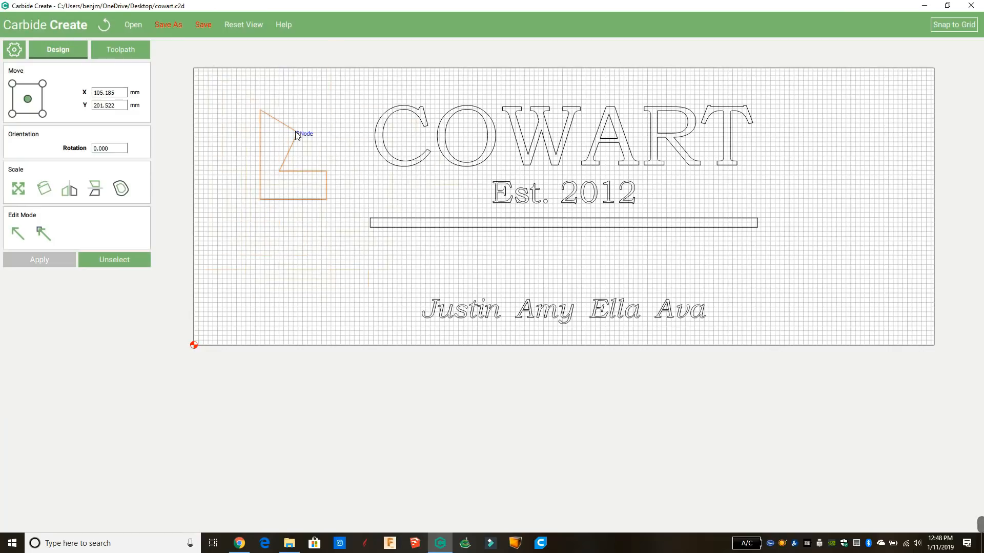
# Compare the polygon's X and Y position at each corner reference point, ending on the lower-left corner.
pyautogui.click(42, 84)
pyautogui.click(13, 84)
pyautogui.click(13, 113)
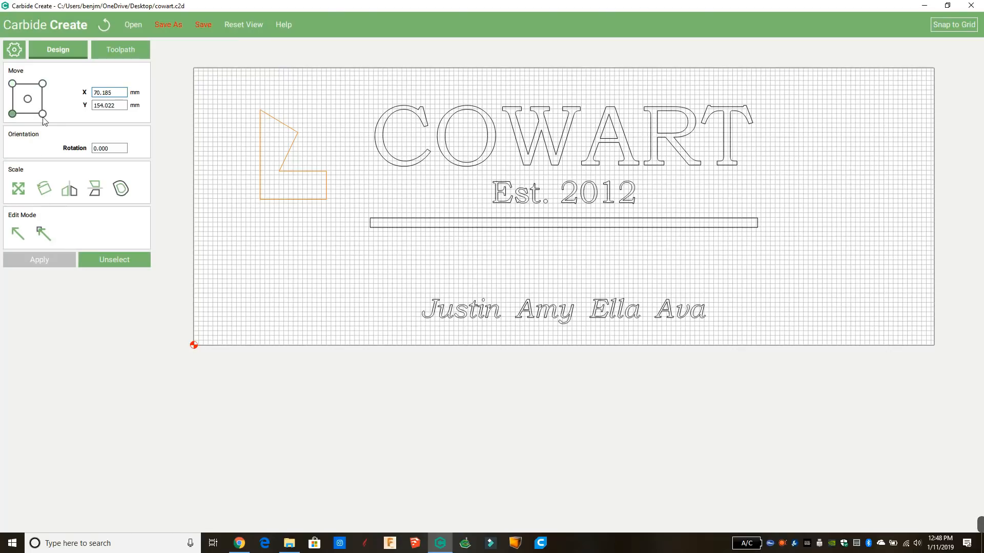
pyautogui.click(43, 114)
pyautogui.click(43, 83)
pyautogui.click(12, 83)
pyautogui.click(12, 114)
# Move the reshaped polygon slightly down toward the dividing bar and delete it.
pyautogui.moveTo(286, 127); pyautogui.dragTo(299, 152)
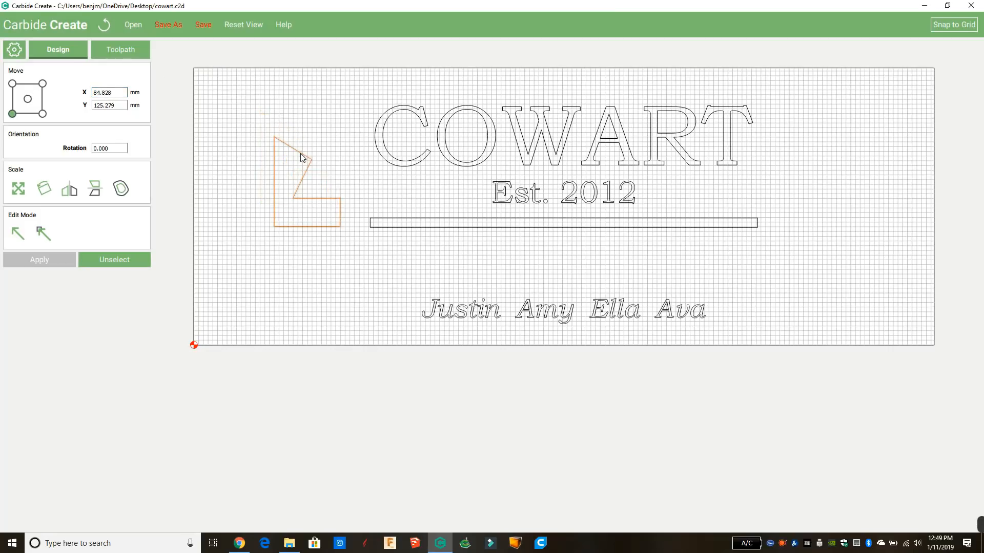
pyautogui.press('Delete')
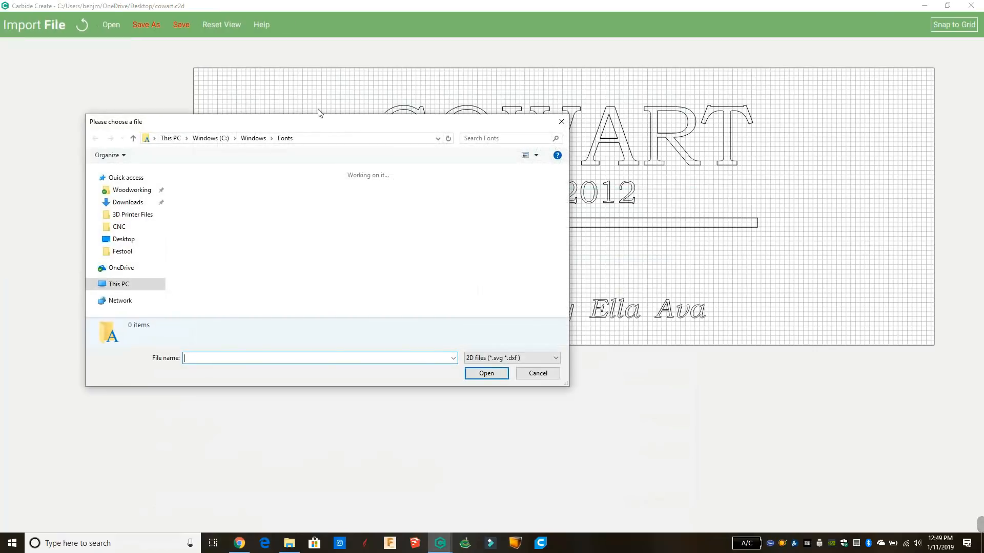
pyautogui.moveTo(336, 133); pyautogui.dragTo(500, 142)
pyautogui.moveTo(571, 134); pyautogui.dragTo(879, 187)
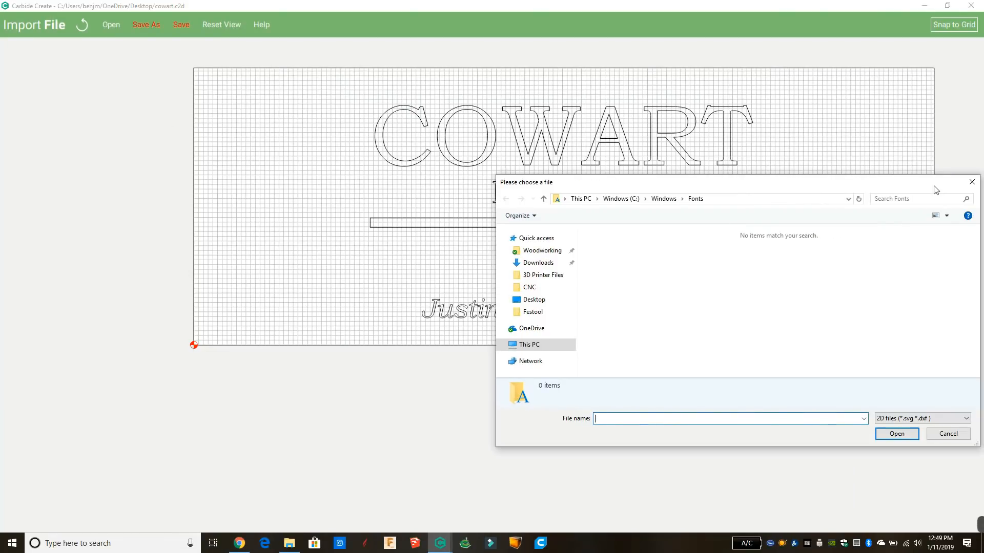
pyautogui.click(972, 182)
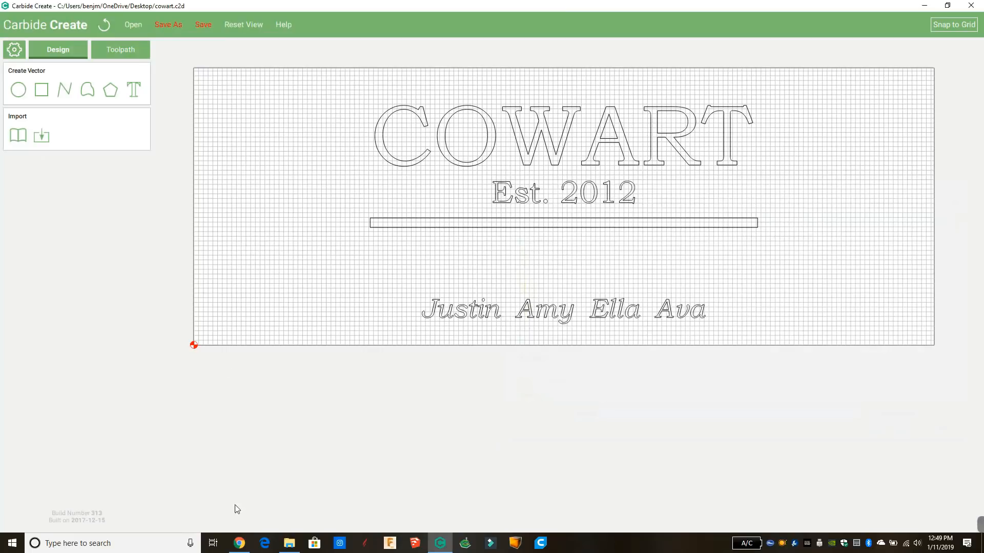
pyautogui.moveTo(246, 547)
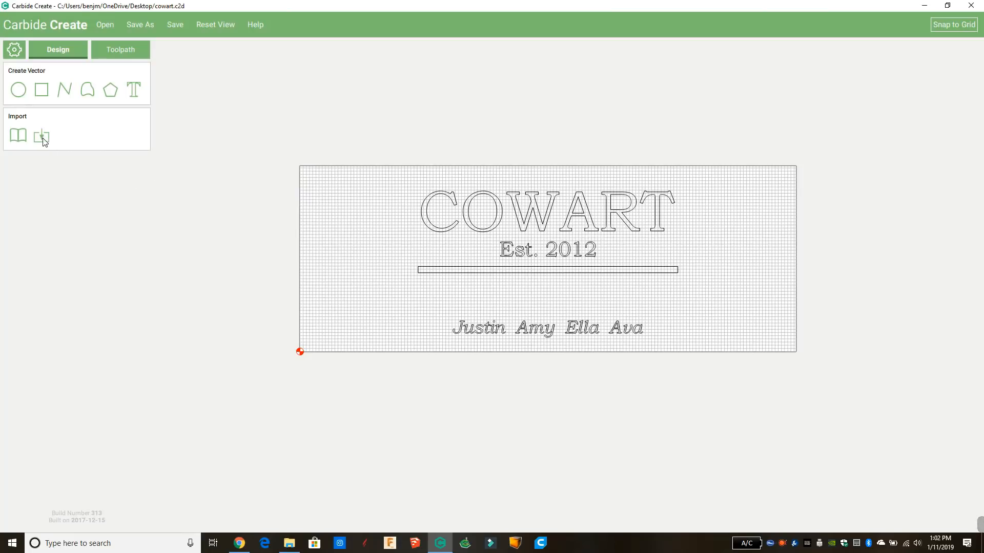
# Import the arrow artwork file from the nested arrow folder inside Downloads.
pyautogui.click(42, 138)
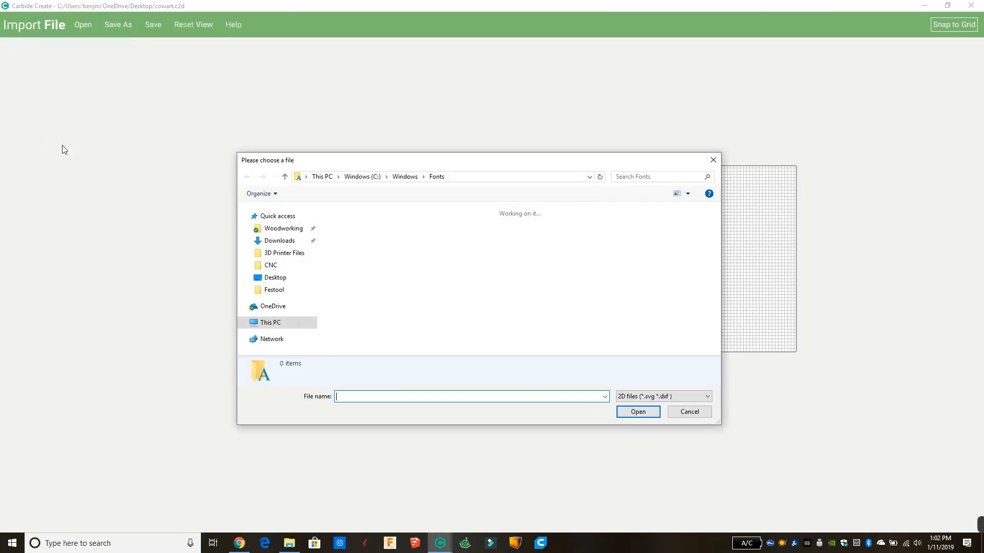
pyautogui.click(292, 241)
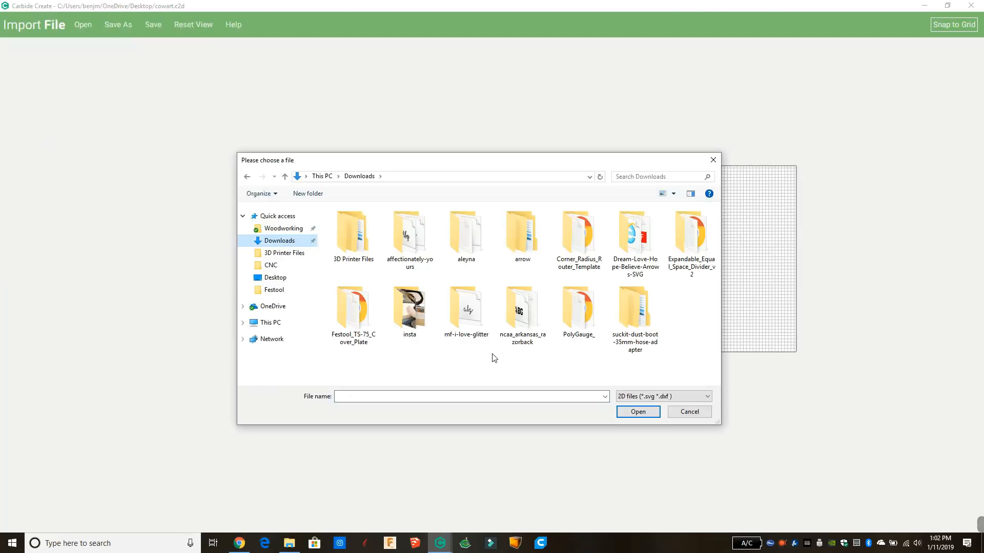
pyautogui.doubleClick(521, 235)
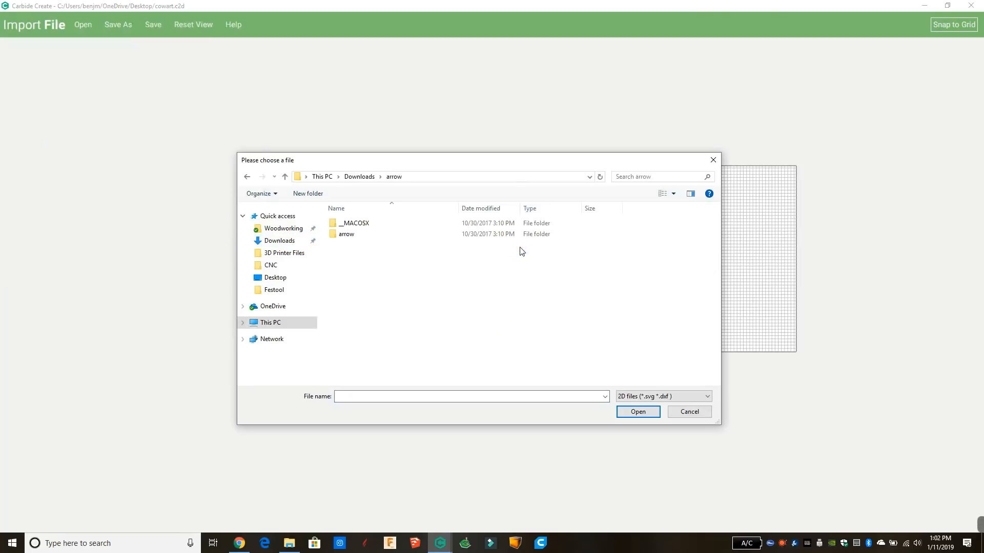
pyautogui.doubleClick(354, 234)
pyautogui.doubleClick(362, 237)
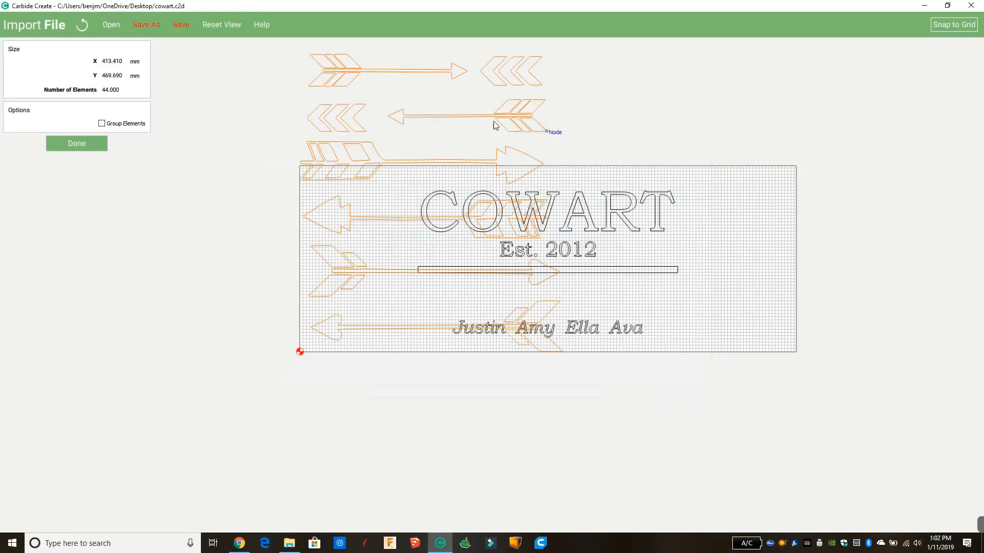
# Move the imported arrow set into the empty space left of the sign's stock area and finish the import.
pyautogui.moveTo(329, 76); pyautogui.dragTo(230, 143)
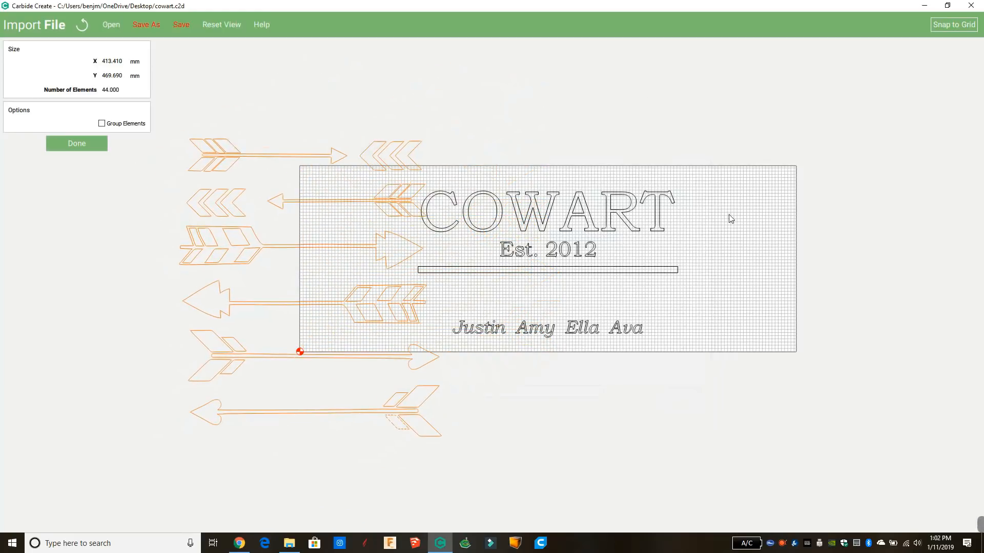
pyautogui.scroll(-2, 731, 219)
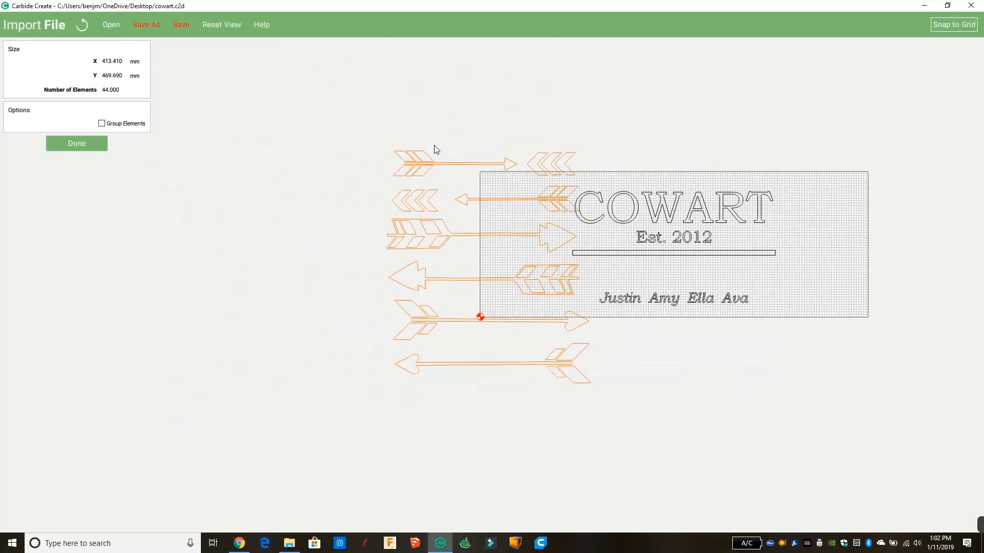
pyautogui.moveTo(424, 155); pyautogui.dragTo(308, 150)
pyautogui.click(438, 120)
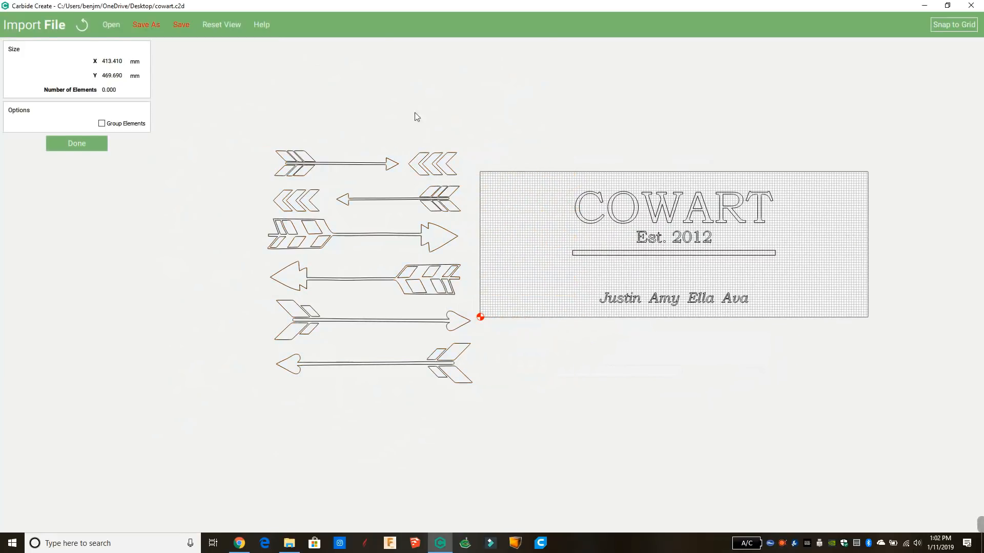
pyautogui.moveTo(438, 318); pyautogui.dragTo(449, 314)
pyautogui.click(87, 28)
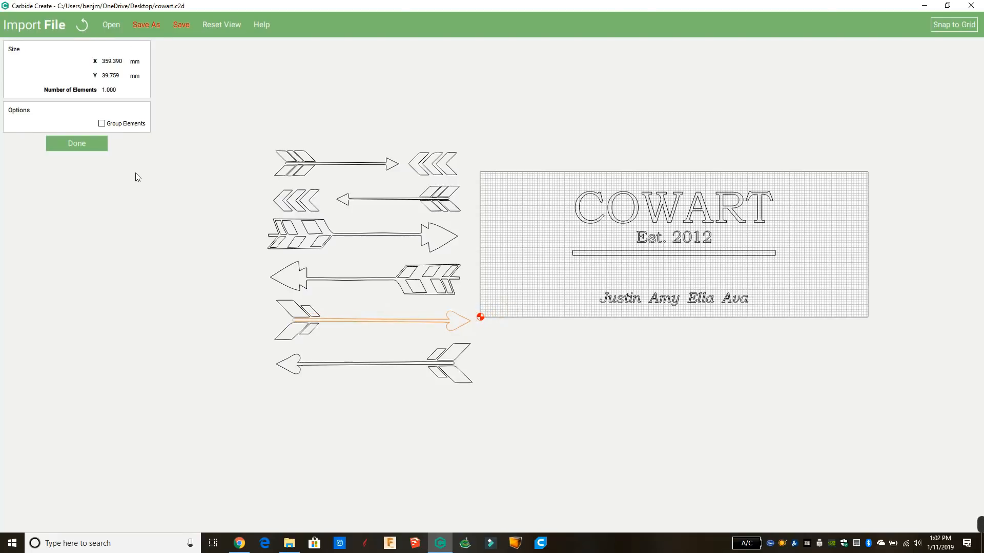
pyautogui.click(91, 146)
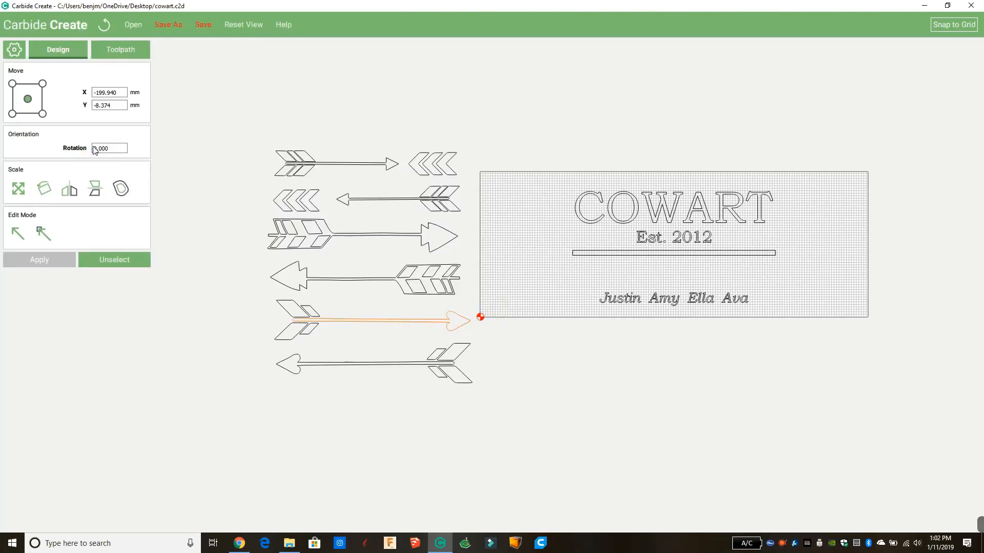
pyautogui.click(182, 225)
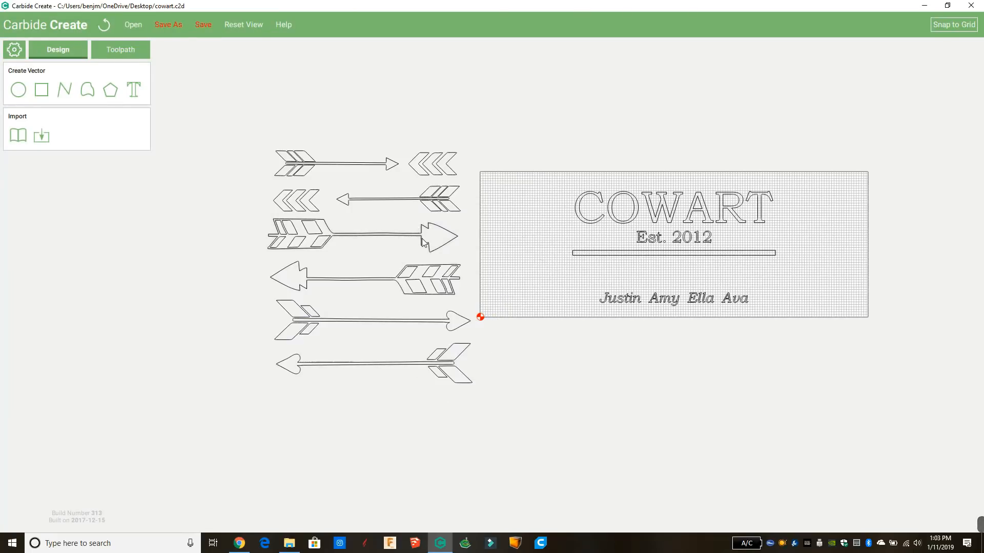
# Group all the pieces of the right-pointing, heart-tipped arrow, fifth from the top of the imported set.
pyautogui.click(445, 322)
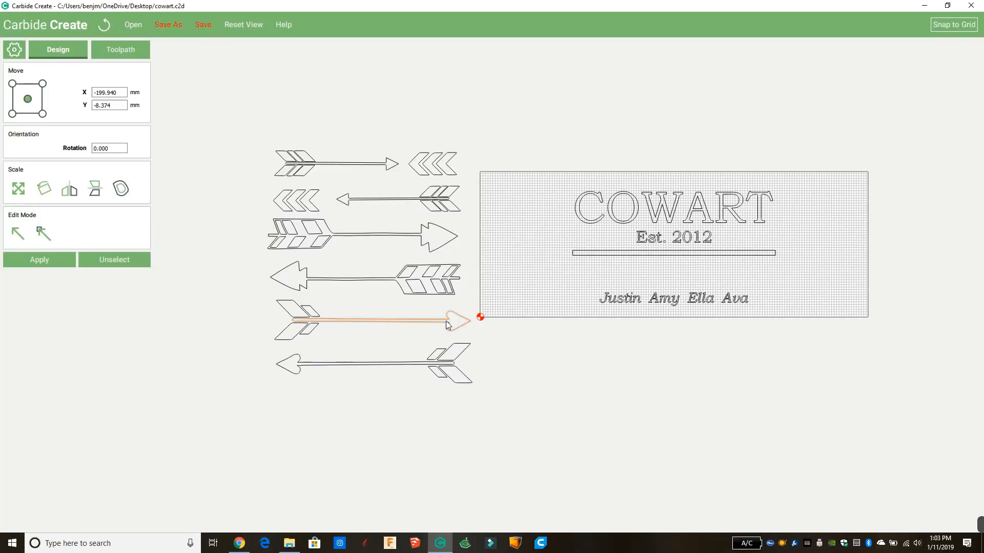
pyautogui.click(443, 334)
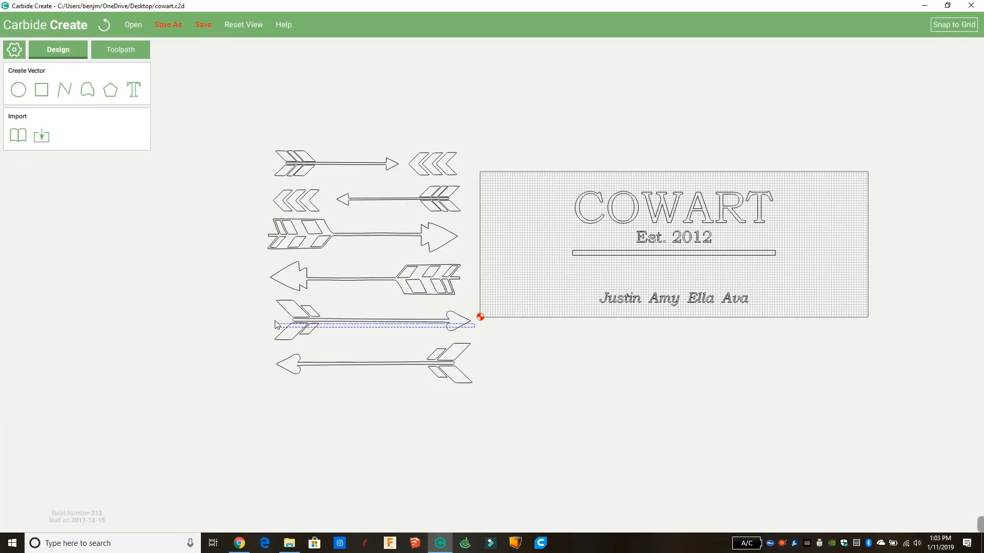
pyautogui.click(328, 329)
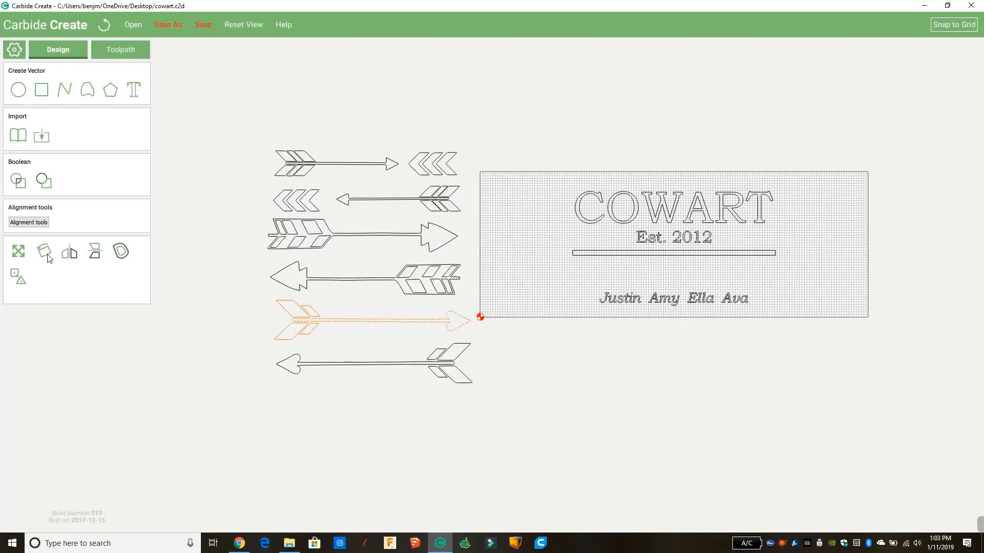
pyautogui.click(21, 281)
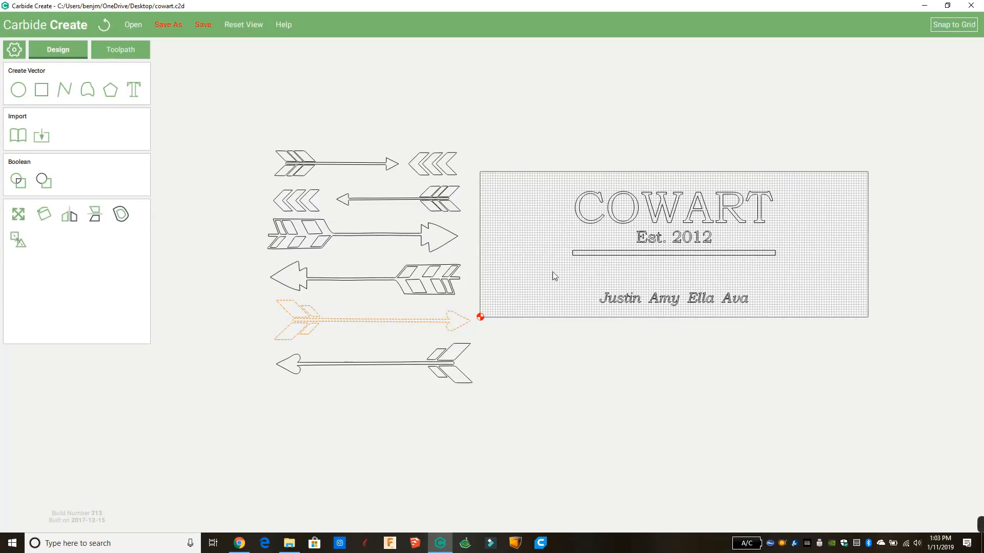
# Delete the dividing bar below "Est. 2012" and move the grouped heart-tipped arrow into its place.
pyautogui.click(588, 253)
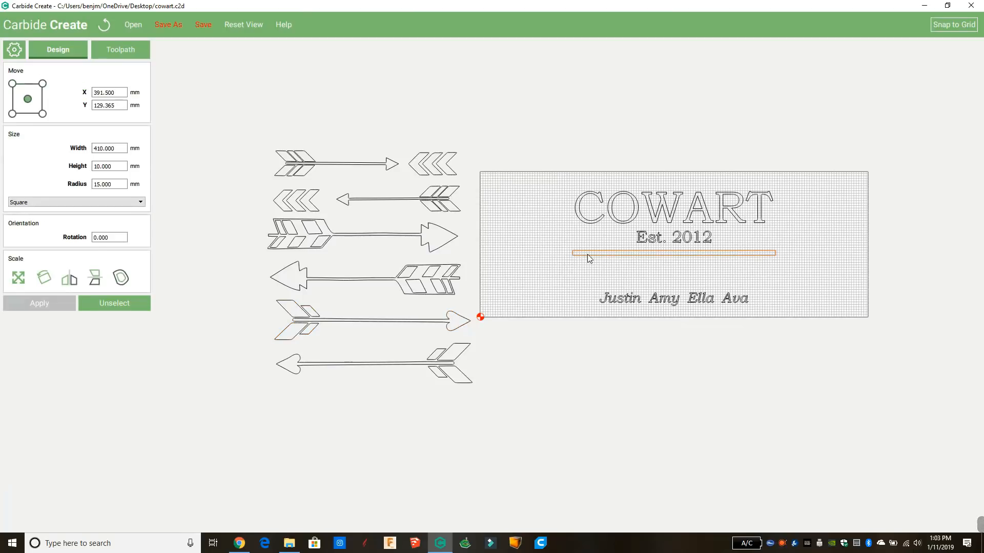
pyautogui.click(582, 261)
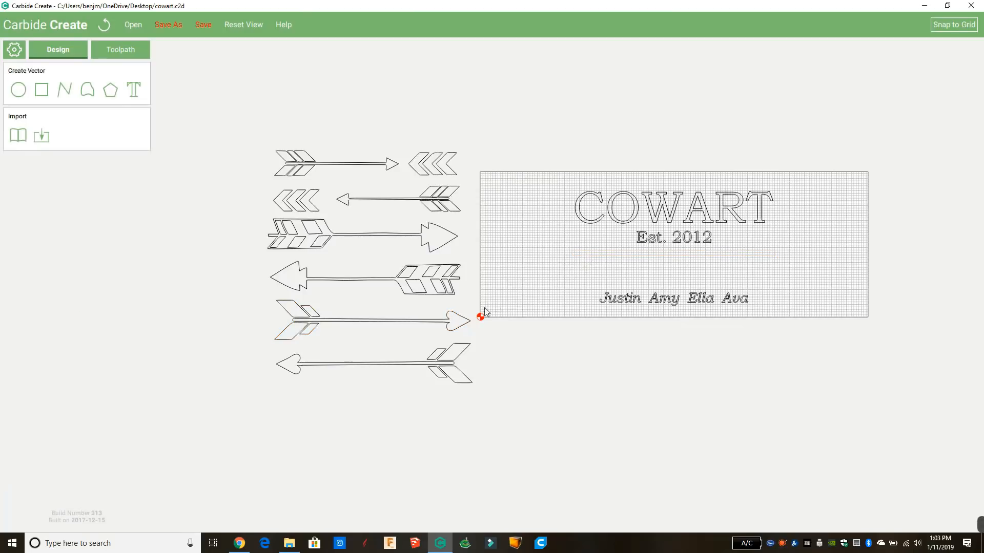
pyautogui.moveTo(464, 314); pyautogui.dragTo(742, 257)
pyautogui.click(763, 326)
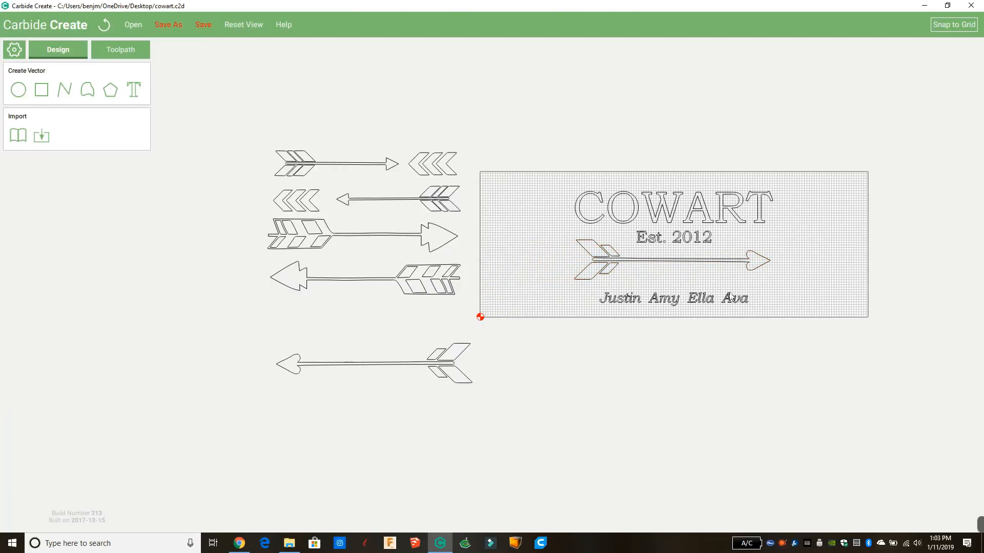
# Scale the grouped arrow on the sign by a factor of 2.
pyautogui.click(722, 259)
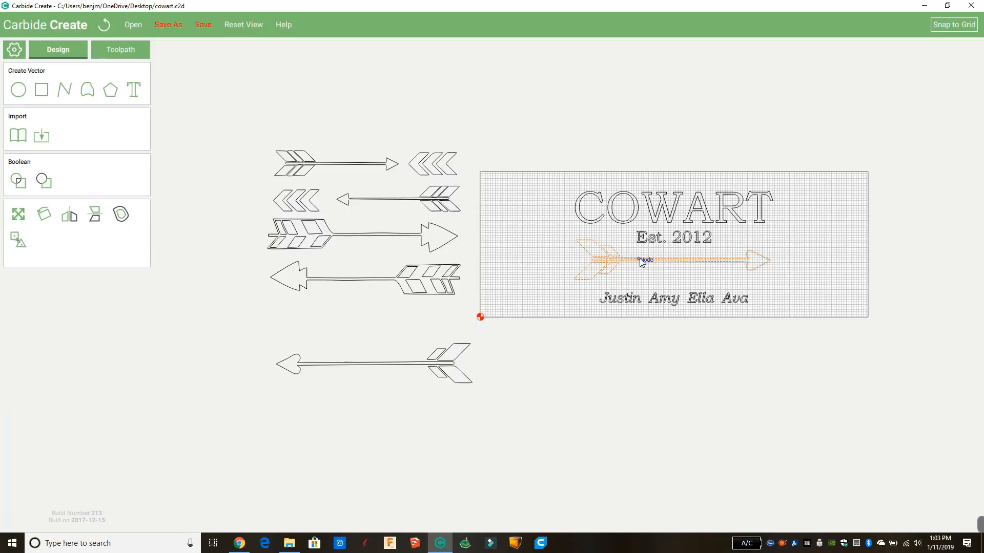
pyautogui.click(159, 296)
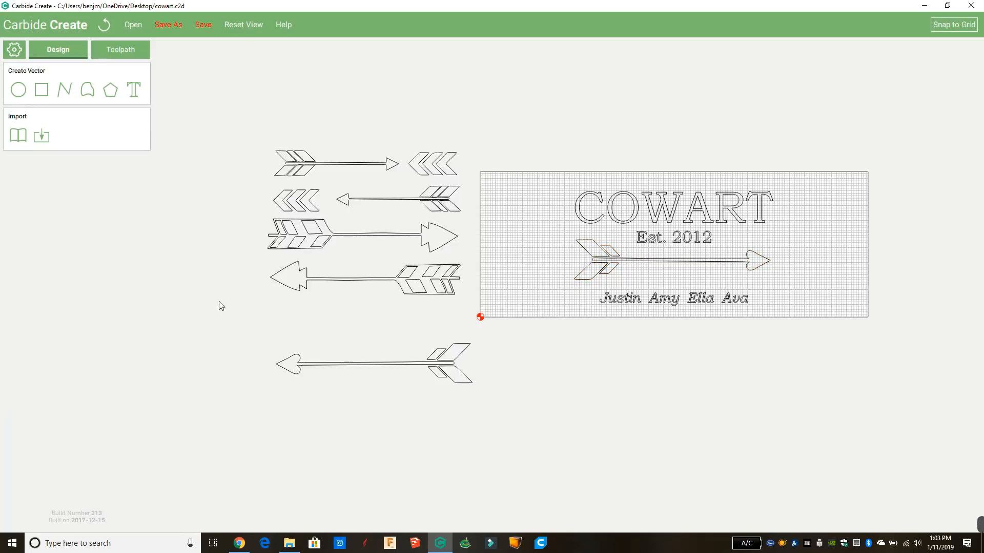
pyautogui.click(611, 262)
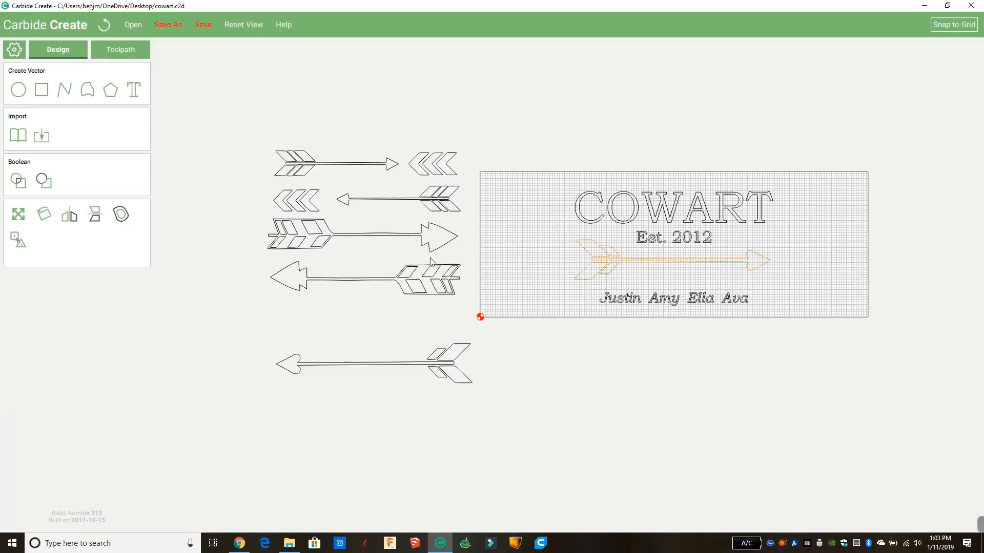
pyautogui.click(18, 214)
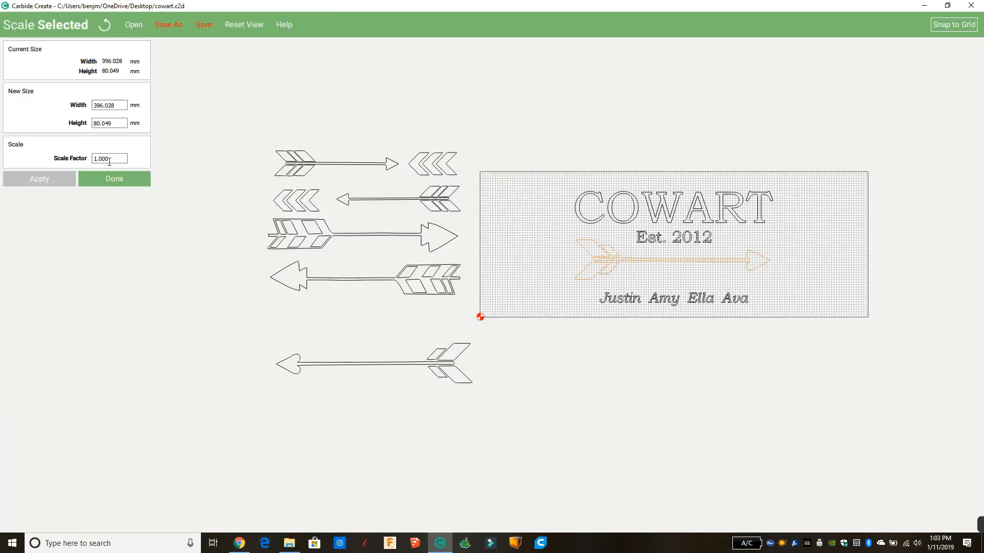
pyautogui.moveTo(109, 162); pyautogui.dragTo(71, 163)
pyautogui.write('2')
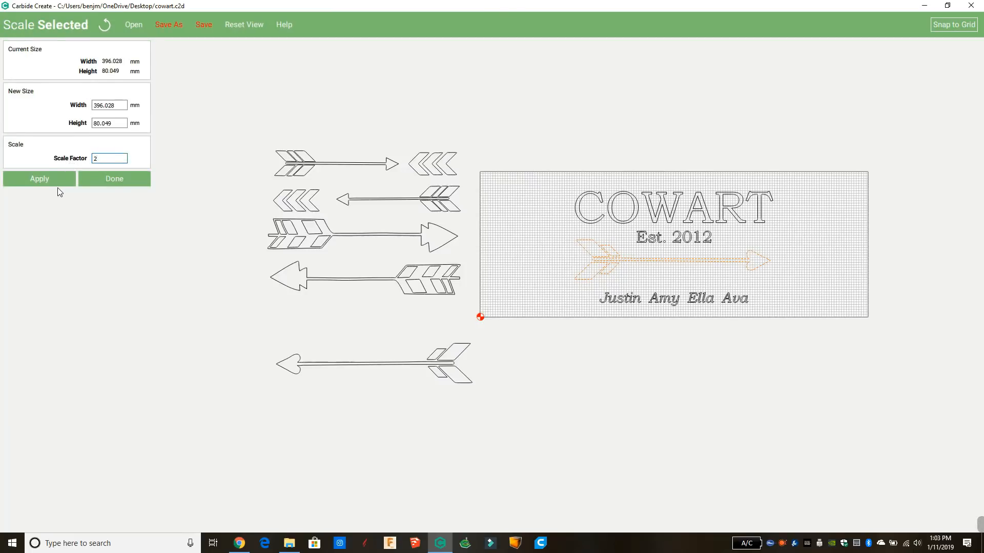
pyautogui.click(57, 183)
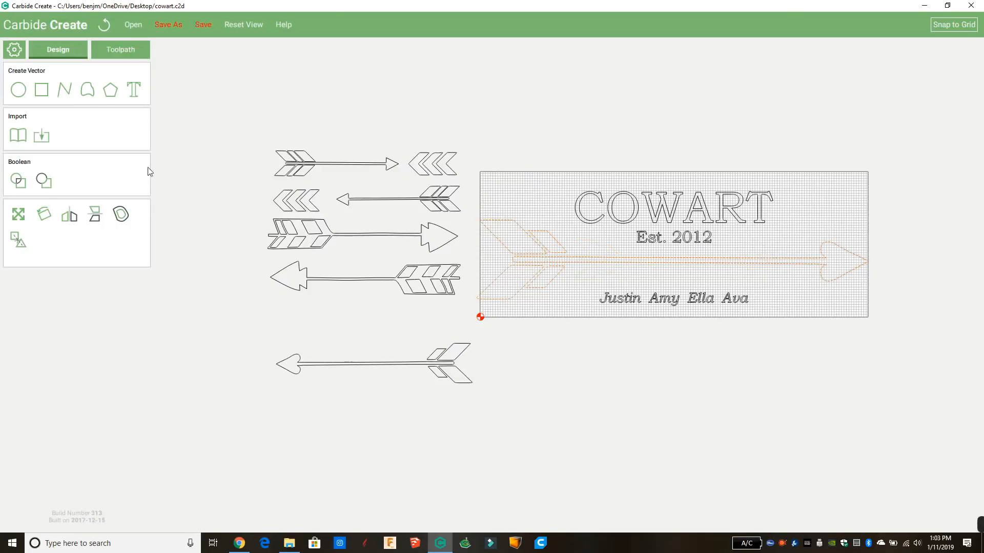
# Scale the enlarged arrow down by a factor of .70.
pyautogui.click(20, 212)
pyautogui.moveTo(111, 159); pyautogui.dragTo(48, 164)
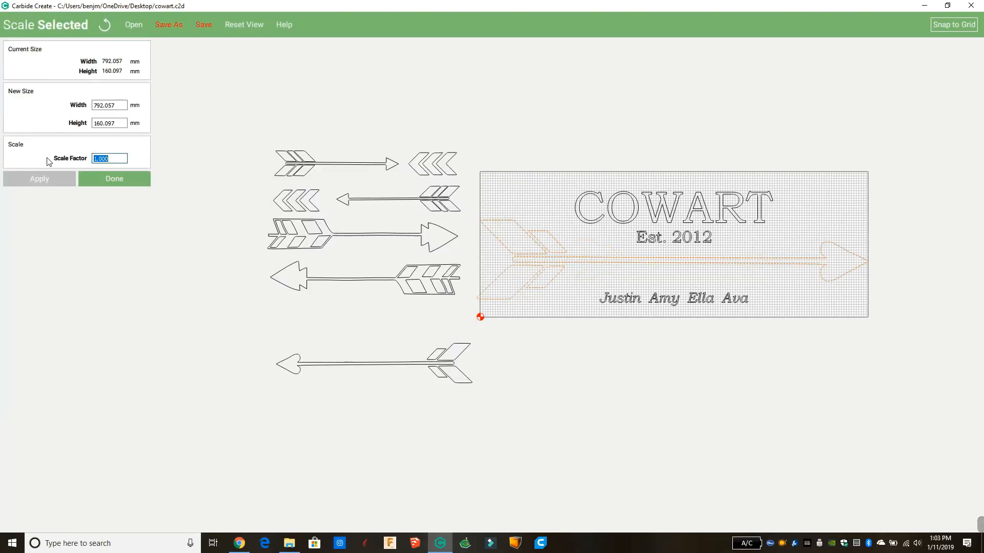
pyautogui.press('BackSpace')
pyautogui.write('.70')
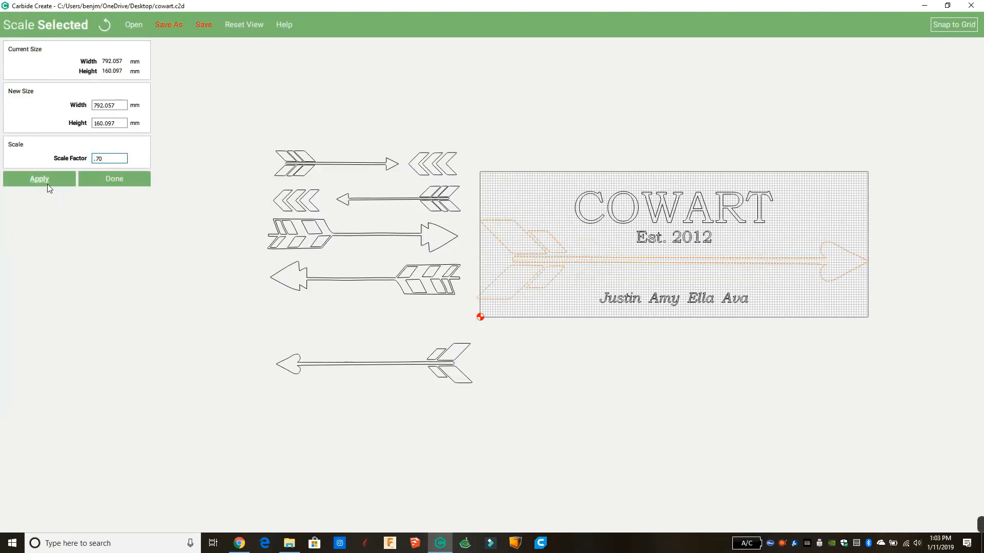
pyautogui.click(47, 184)
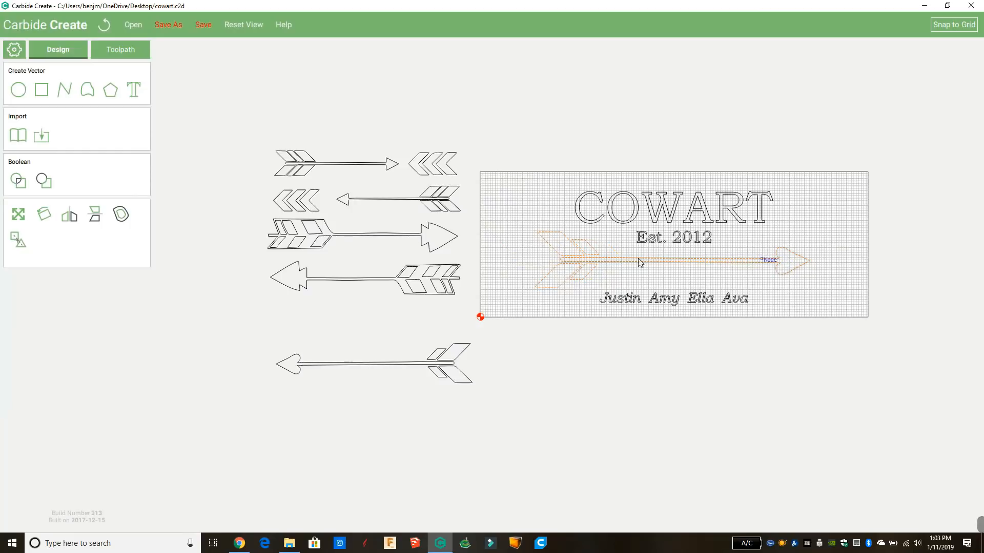
# Reselect the grouped arrow on the sign and scale it by a factor of 1.2.
pyautogui.click(557, 307)
pyautogui.click(651, 264)
pyautogui.click(18, 215)
pyautogui.moveTo(112, 159); pyautogui.dragTo(63, 161)
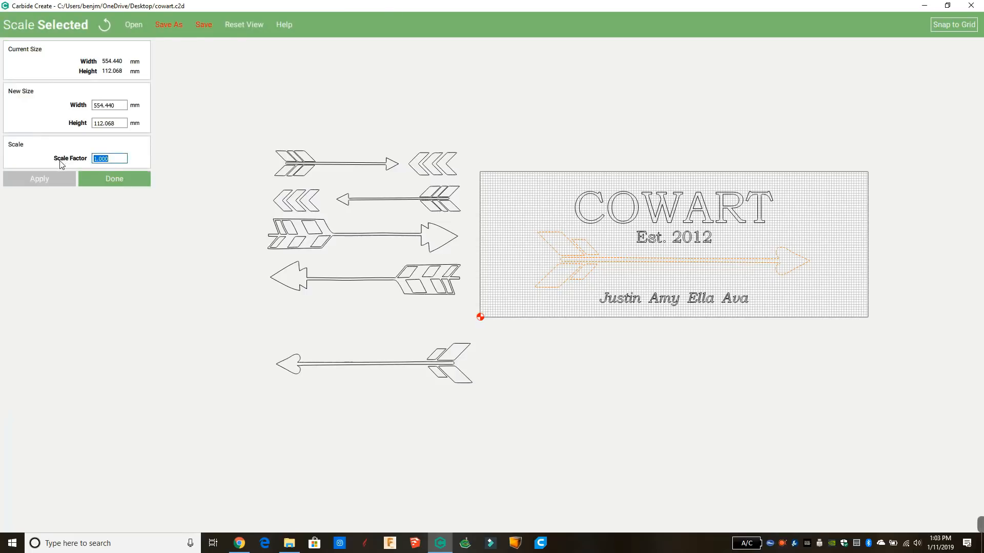
pyautogui.write('1.2')
pyautogui.click(63, 183)
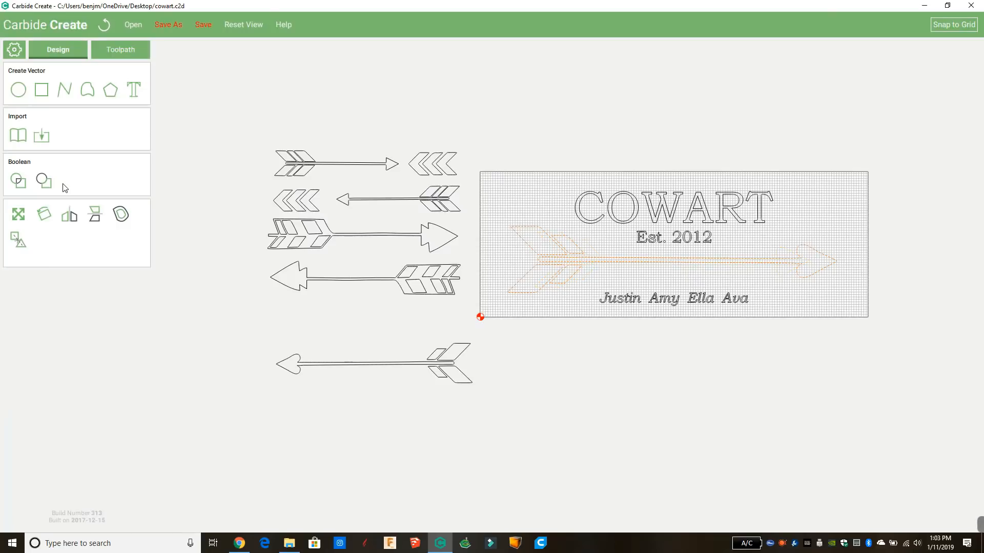
# Scale the arrow by a factor of 1.1 and move it slightly up so its shaft sits just beneath "Est. 2012".
pyautogui.click(20, 212)
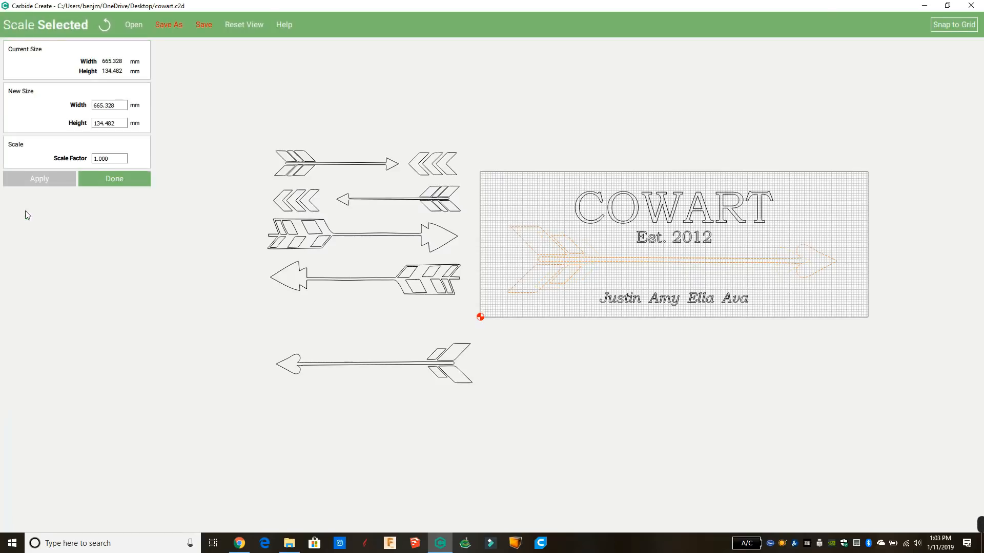
pyautogui.doubleClick(111, 158)
pyautogui.write('1.1')
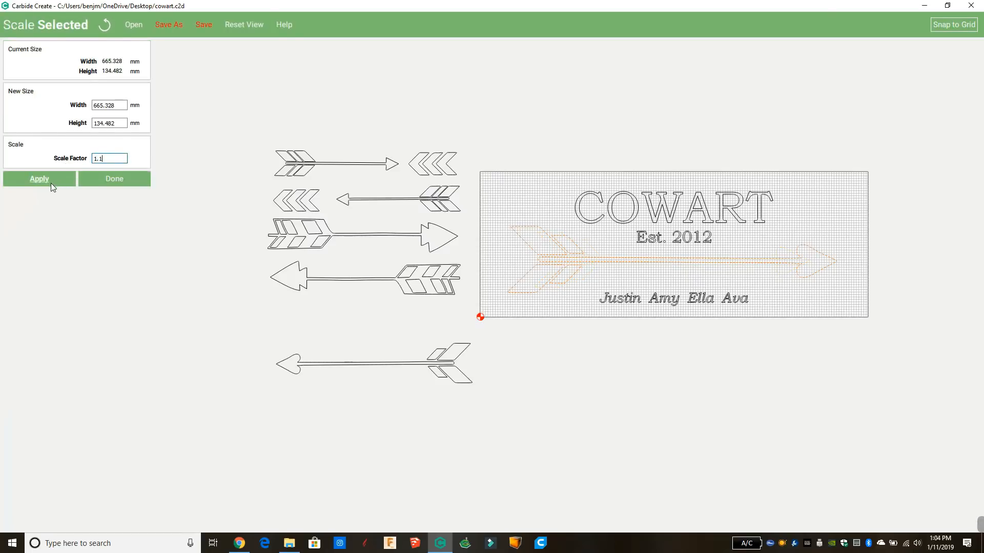
pyautogui.click(50, 183)
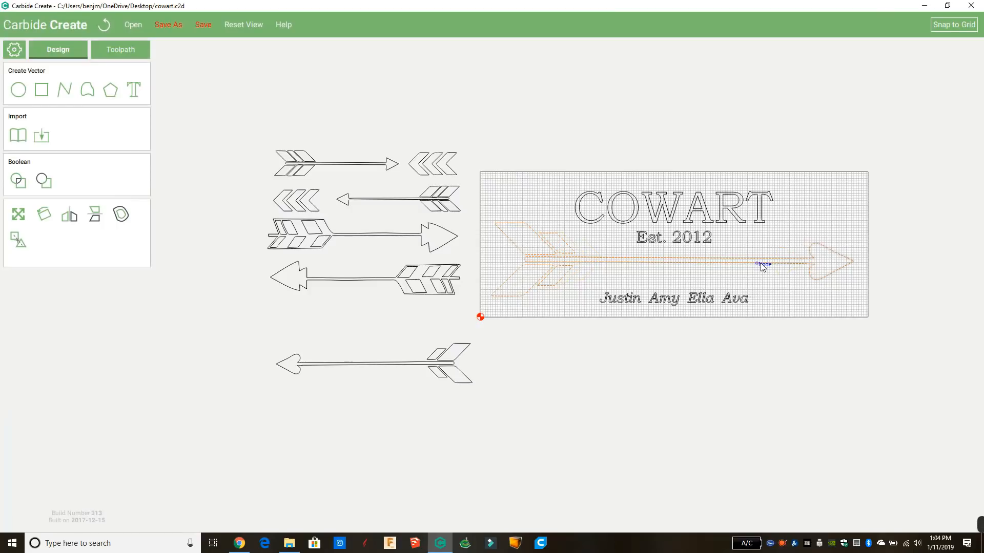
pyautogui.moveTo(761, 265); pyautogui.dragTo(759, 251)
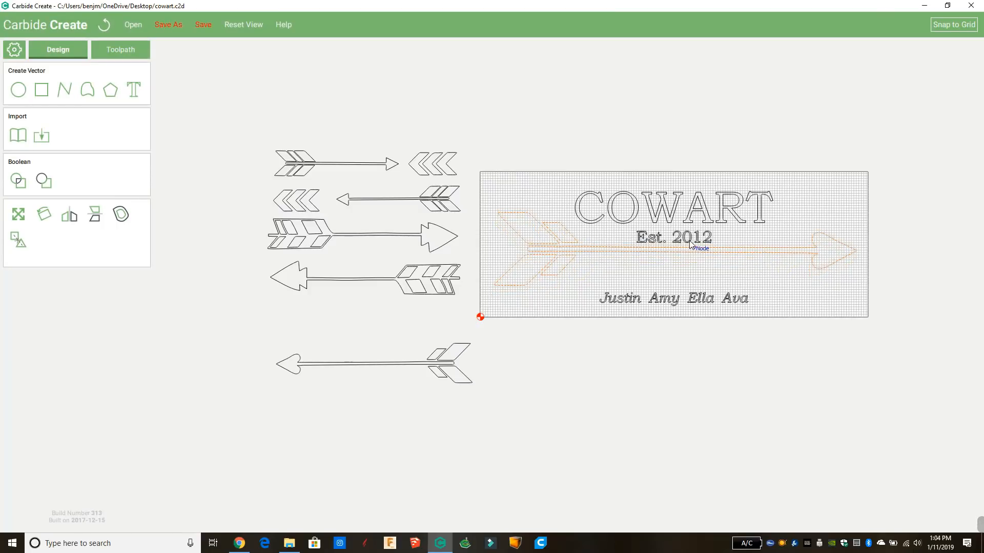
# Select the arrow and "Est. 2012" and center them both horizontally and vertically relative to the stock.
pyautogui.moveTo(695, 248); pyautogui.dragTo(744, 249)
pyautogui.click(466, 191)
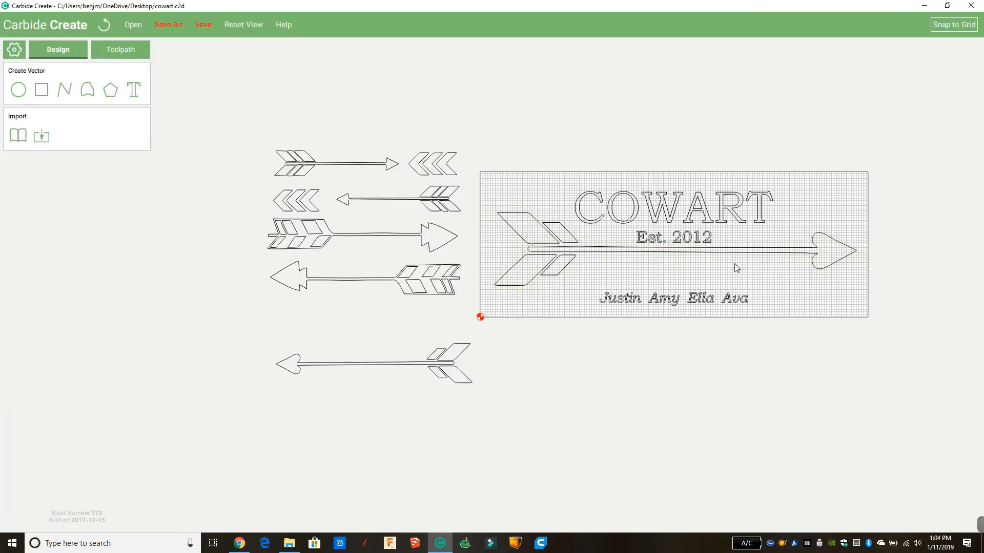
pyautogui.moveTo(796, 272); pyautogui.dragTo(543, 234)
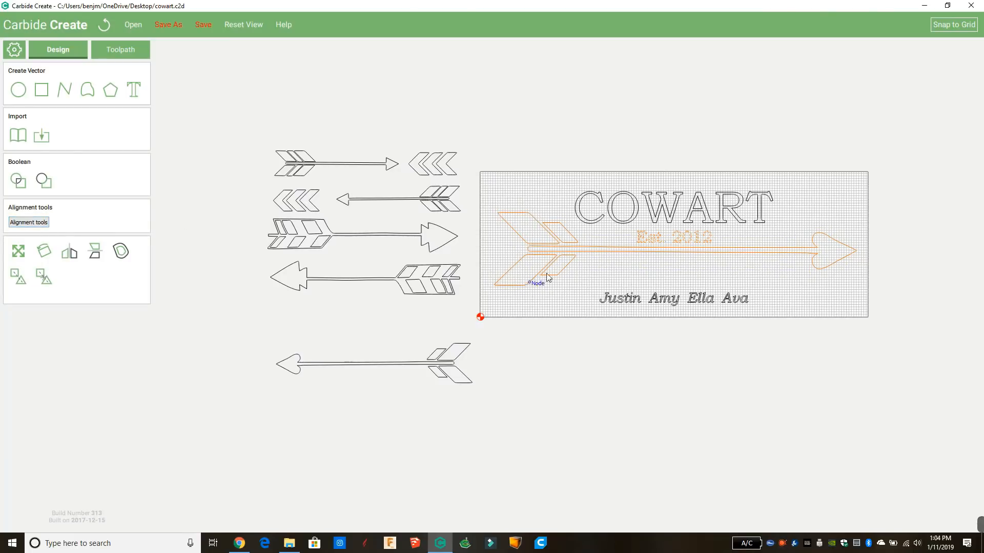
pyautogui.click(585, 251)
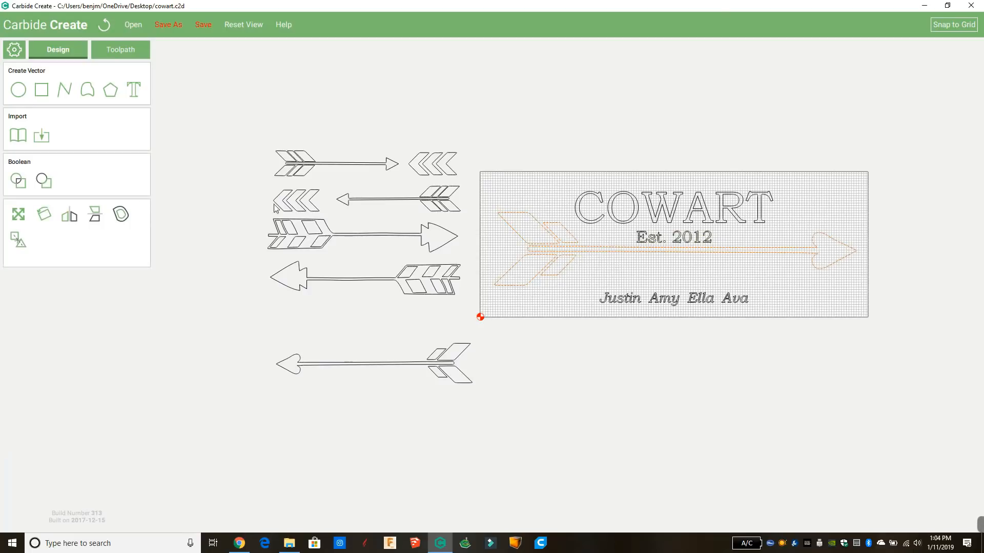
pyautogui.keyDown('shift'); pyautogui.click(649, 241); pyautogui.keyUp('shift')
pyautogui.click(34, 225)
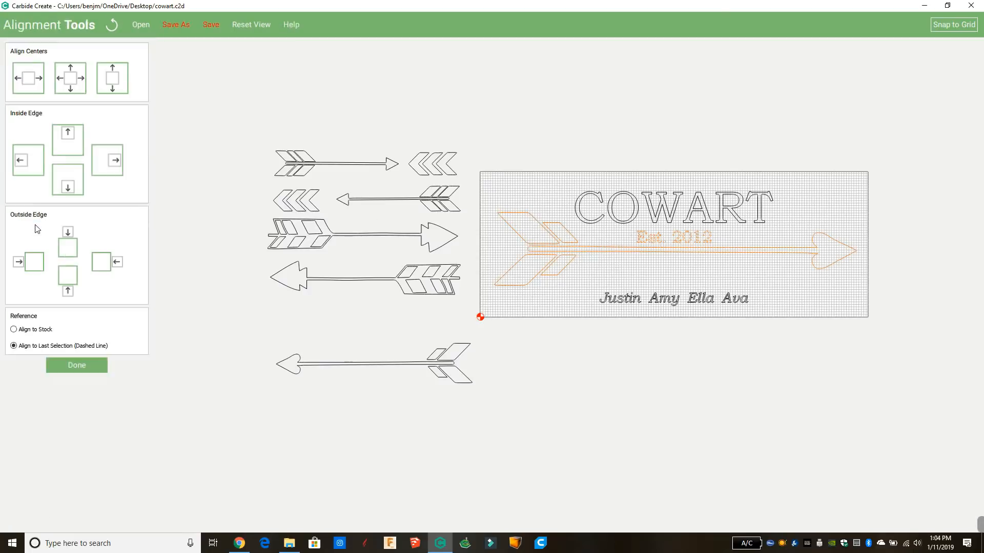
pyautogui.click(46, 329)
pyautogui.click(71, 78)
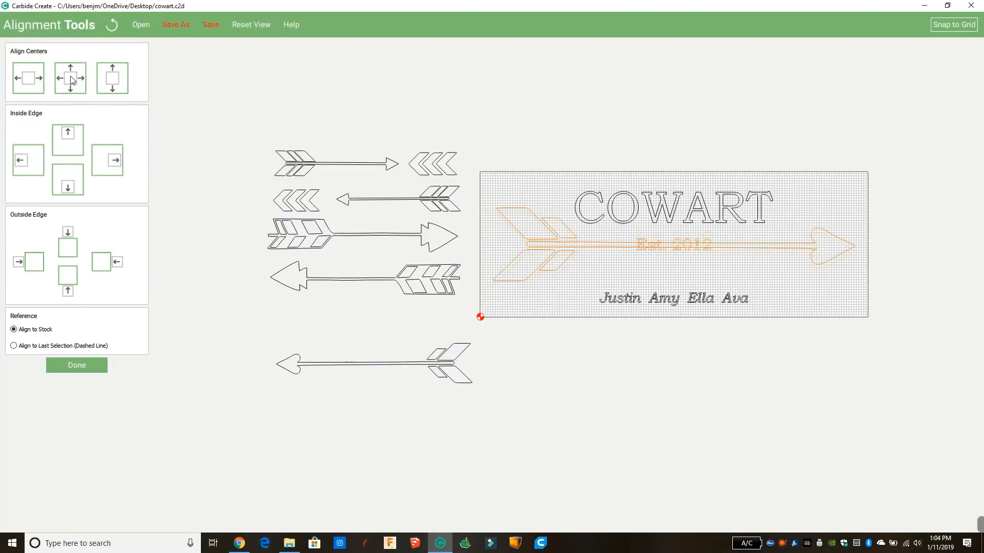
# Undo the stray arrow move and the centering, and center the arrow and "Est. 2012" on the stock again.
pyautogui.click(619, 268)
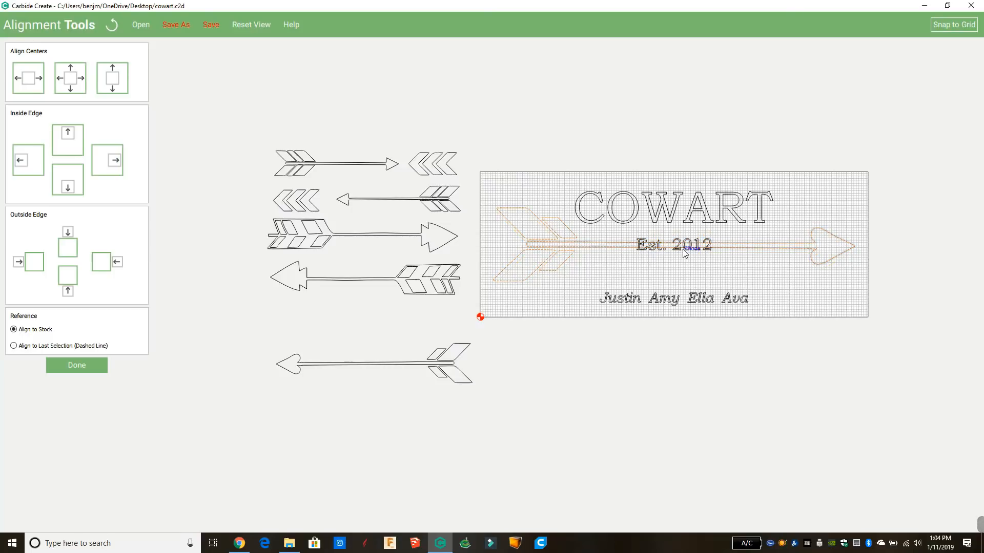
pyautogui.moveTo(690, 245); pyautogui.dragTo(709, 239)
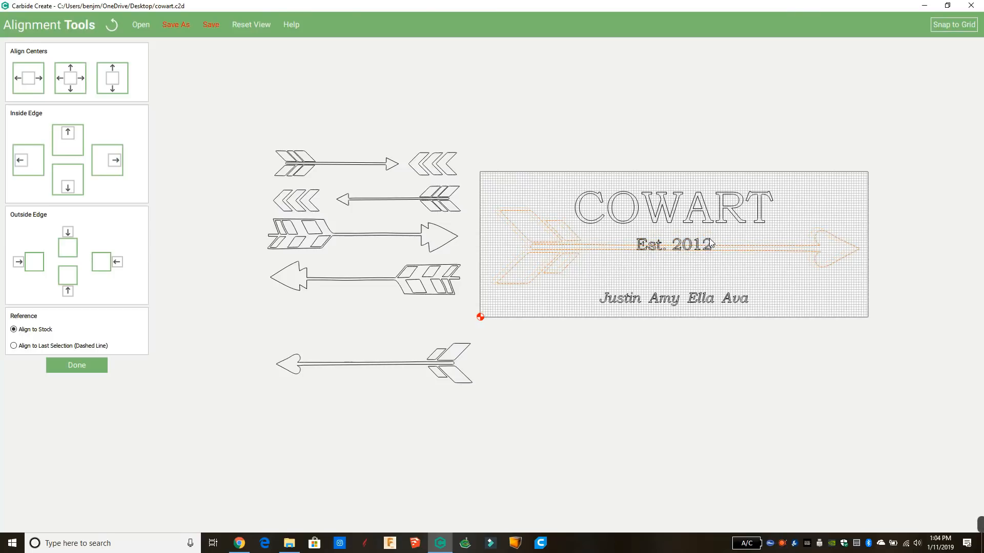
pyautogui.click(112, 25)
pyautogui.click(112, 26)
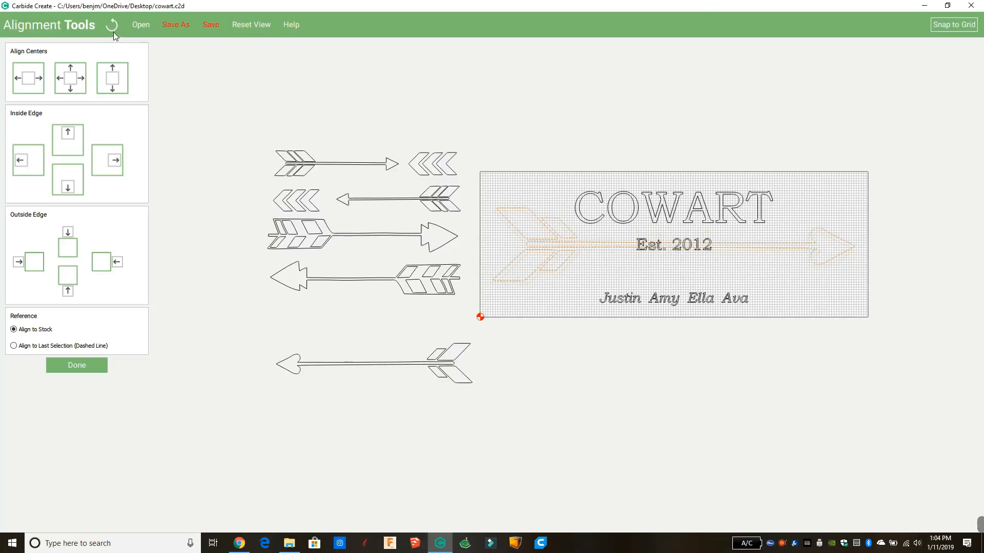
pyautogui.click(111, 32)
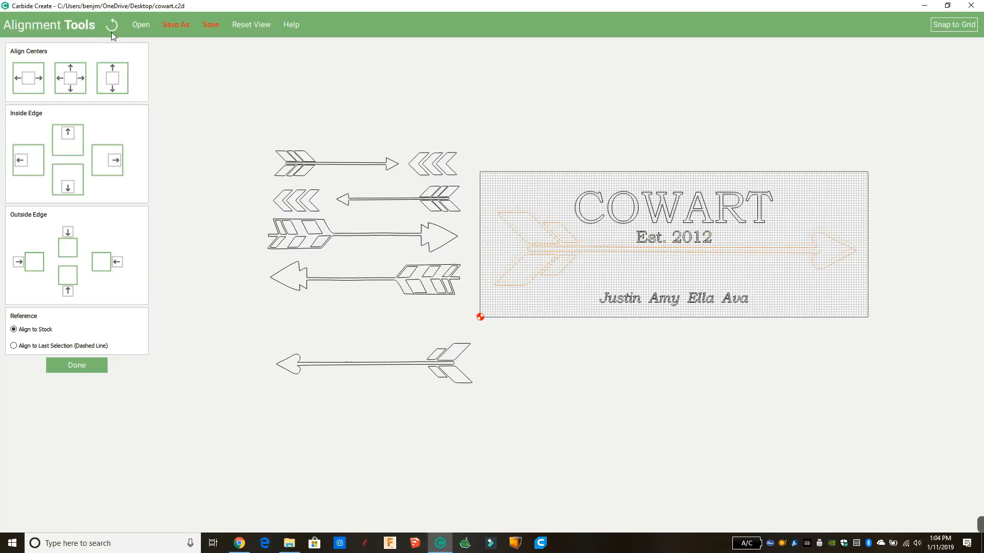
pyautogui.keyDown('shift'); pyautogui.click(711, 241); pyautogui.keyUp('shift')
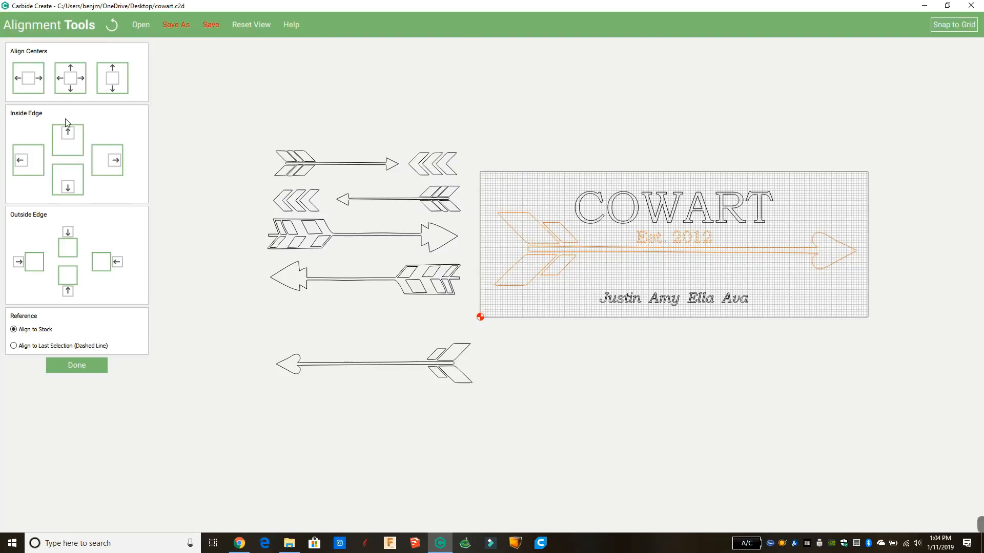
pyautogui.click(70, 82)
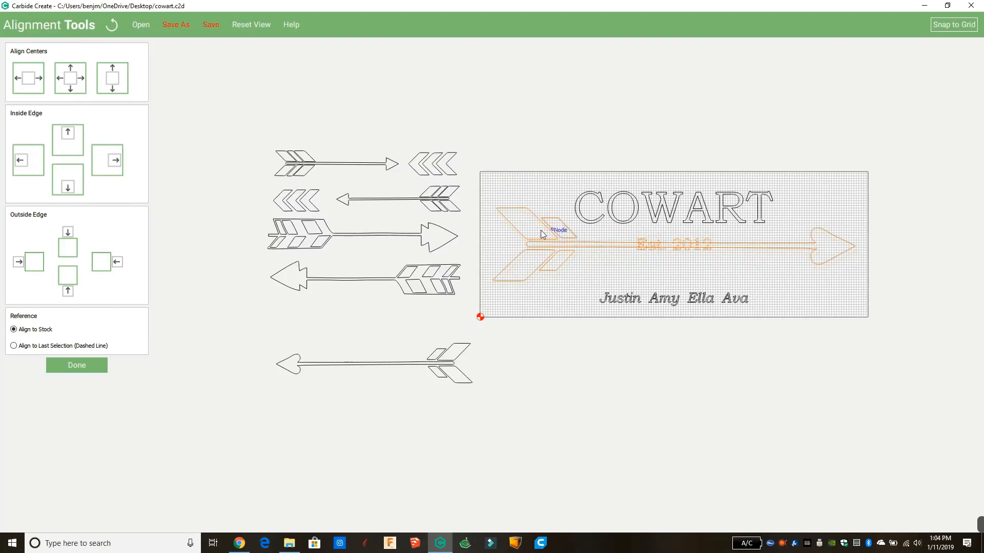
# Move "Est. 2012" down into the gap between the arrow shaft and the line of first names.
pyautogui.click(825, 292)
pyautogui.scroll(3, 716, 268)
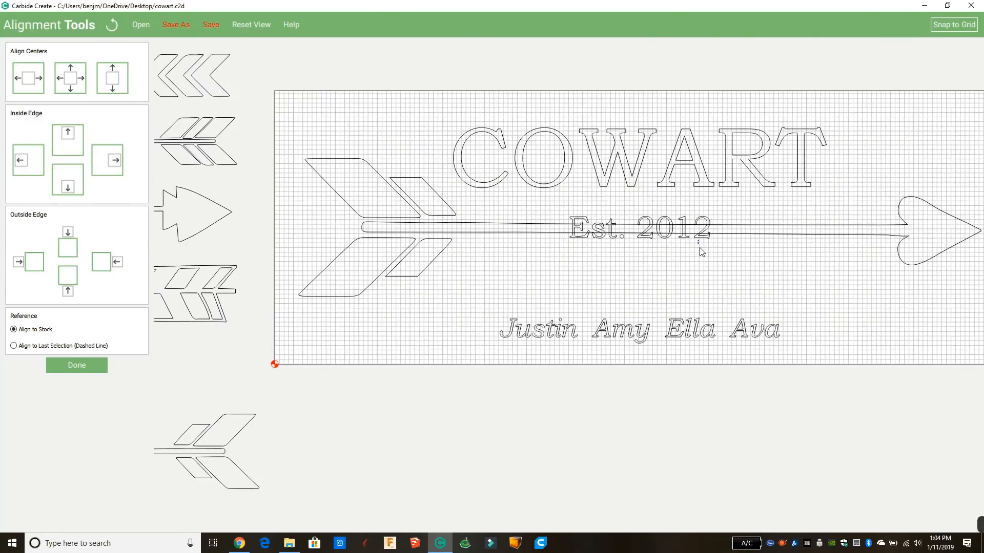
pyautogui.click(708, 221)
pyautogui.moveTo(704, 218); pyautogui.dragTo(703, 264)
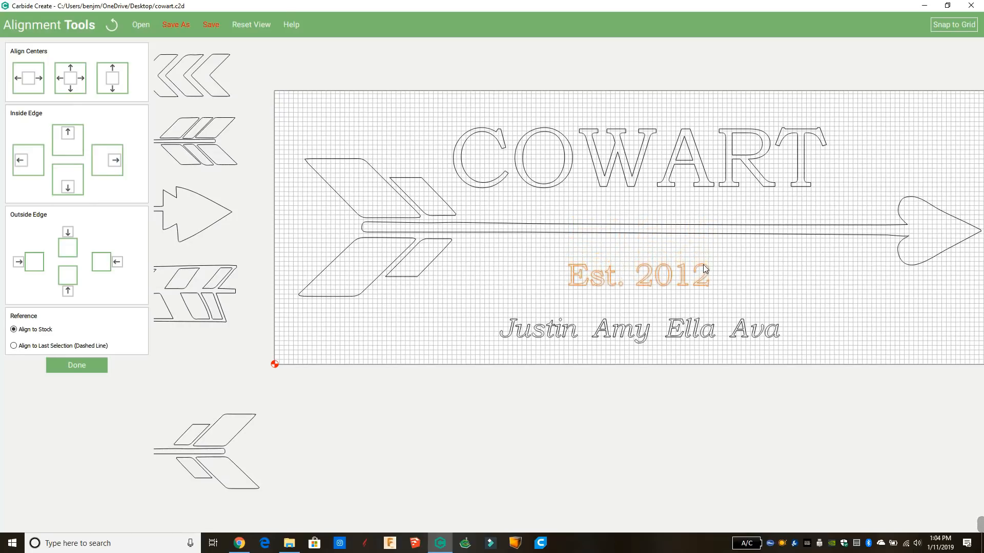
# Delete all the leftover arrow artwork outside the stock.
pyautogui.scroll(-5, 848, 302)
pyautogui.moveTo(879, 325); pyautogui.dragTo(761, 292, button='middle')
pyautogui.moveTo(367, 434); pyautogui.dragTo(121, 88)
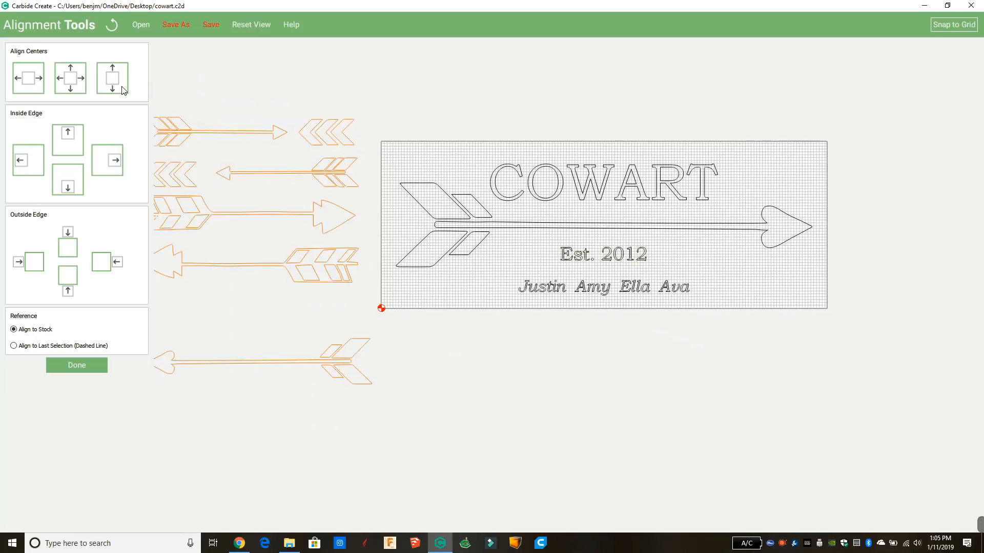
pyautogui.press('Delete')
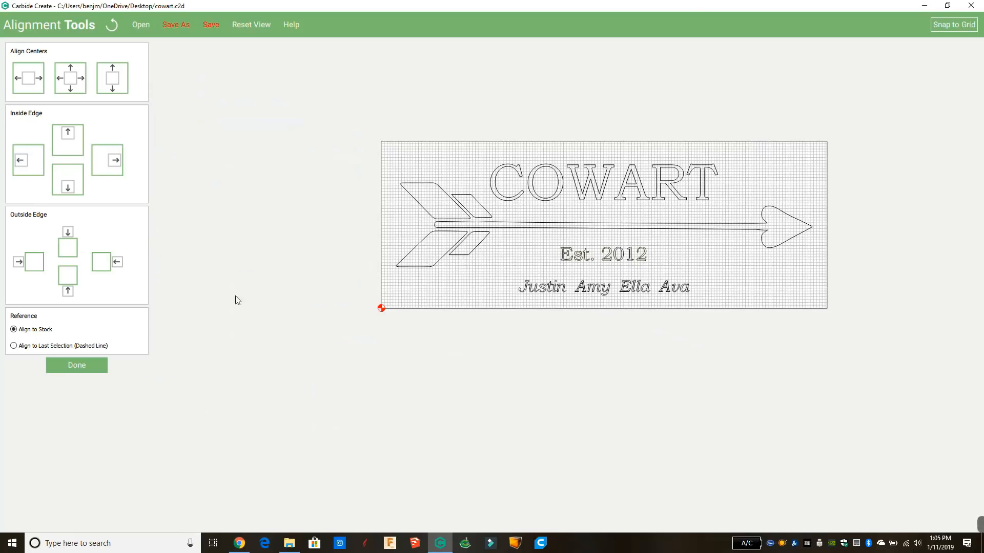
# Center "Est. 2012" and the line of first names horizontally on the stock and leave the alignment tools.
pyautogui.scroll(1, 213, 281)
pyautogui.scroll(-2, 230, 287)
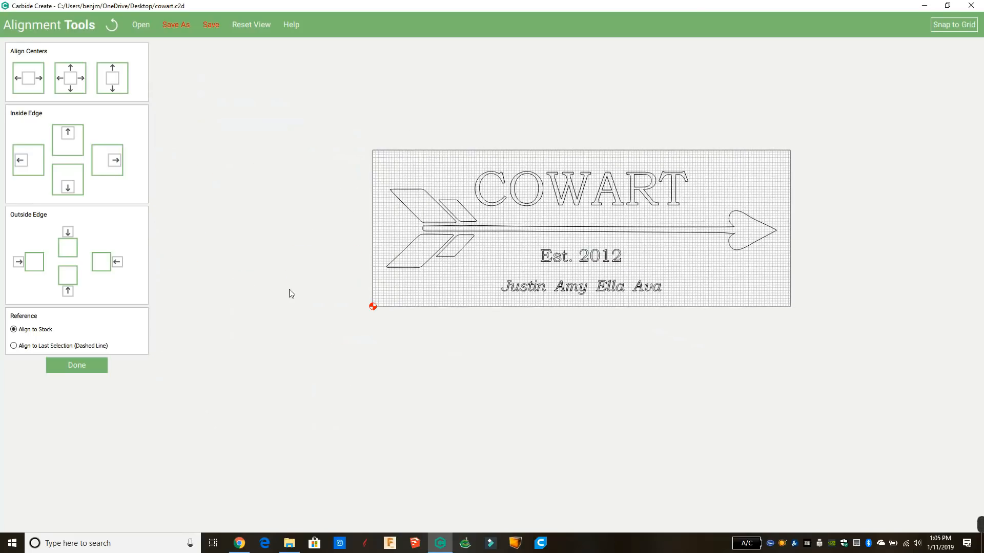
pyautogui.click(592, 257)
pyautogui.moveTo(679, 314); pyautogui.dragTo(488, 244)
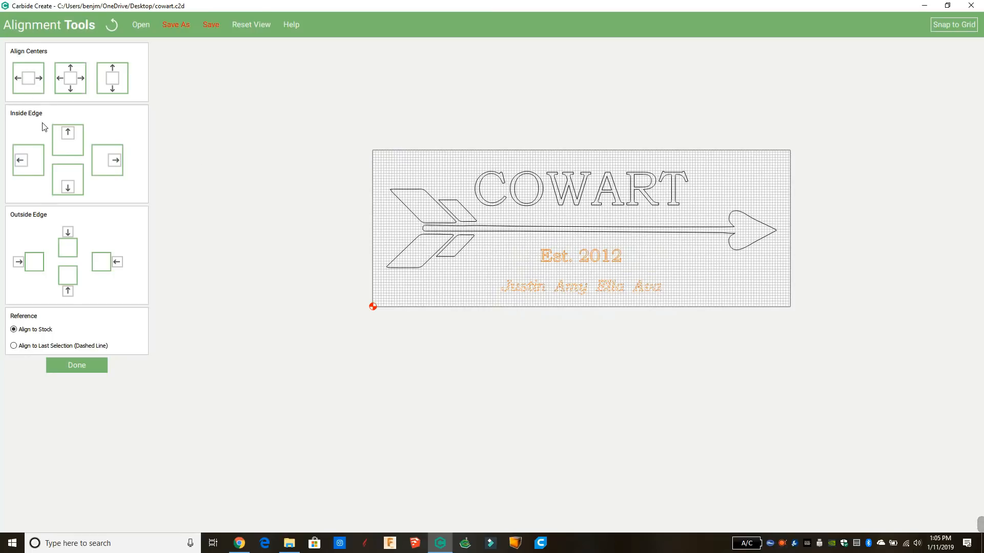
pyautogui.click(28, 82)
pyautogui.click(77, 365)
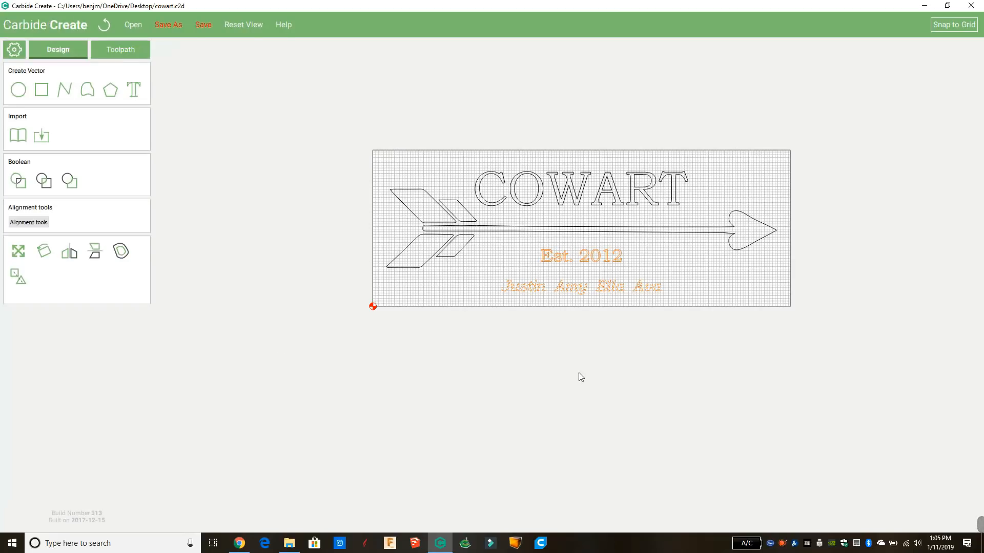
# Examine the rearranged sign layout up close and clear the text selection.
pyautogui.scroll(3, 580, 375)
pyautogui.scroll(1, 603, 366)
pyautogui.moveTo(649, 348); pyautogui.dragTo(635, 419, button='middle')
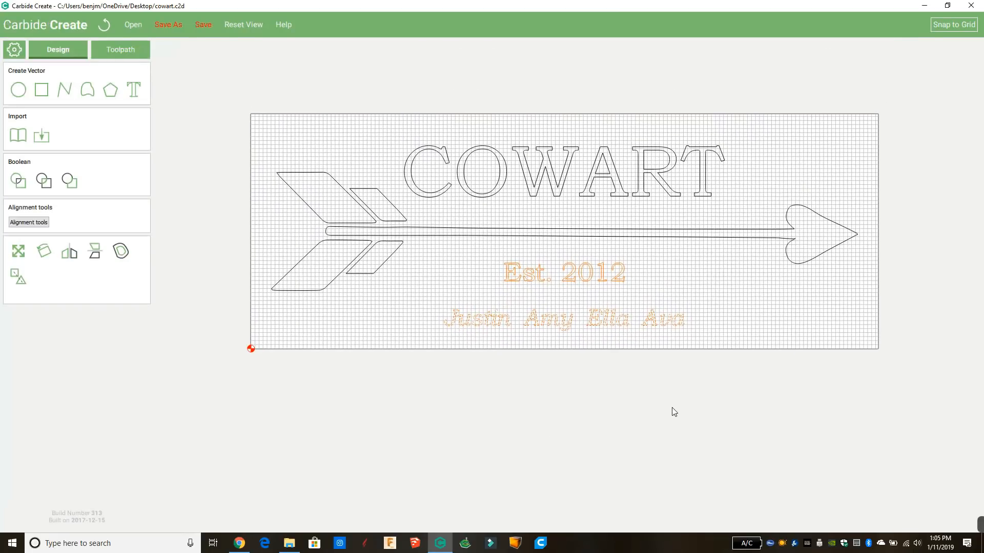
pyautogui.scroll(1, 673, 404)
pyautogui.scroll(1, 675, 409)
pyautogui.moveTo(674, 391); pyautogui.dragTo(678, 430, button='middle')
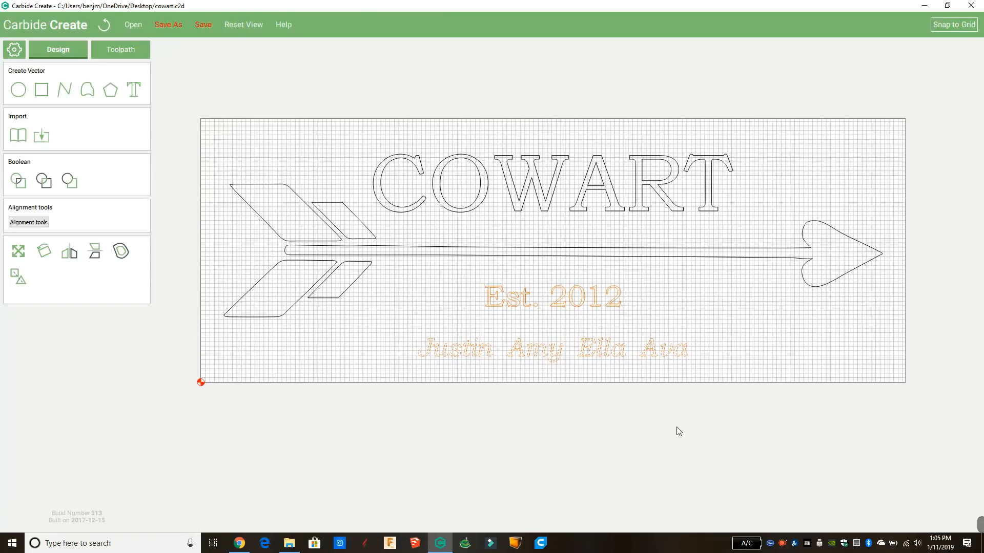
pyautogui.scroll(1, 767, 394)
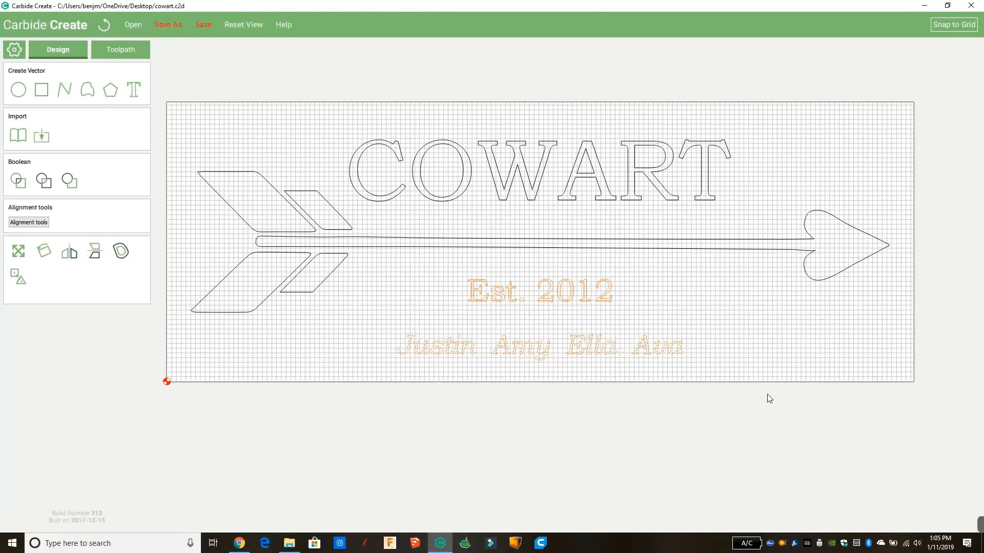
pyautogui.click(213, 142)
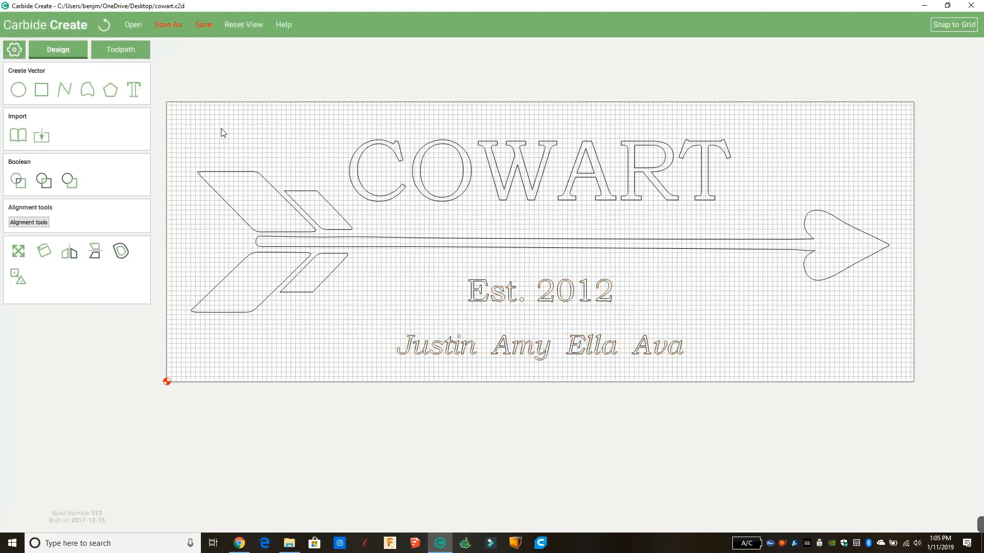
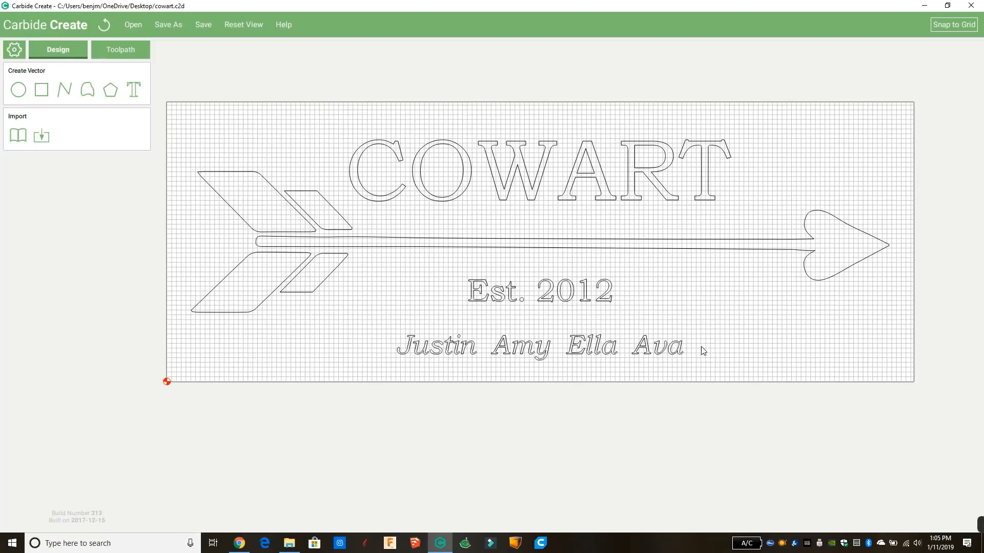
# Set the width of the first-names text to 400 mm.
pyautogui.click(542, 353)
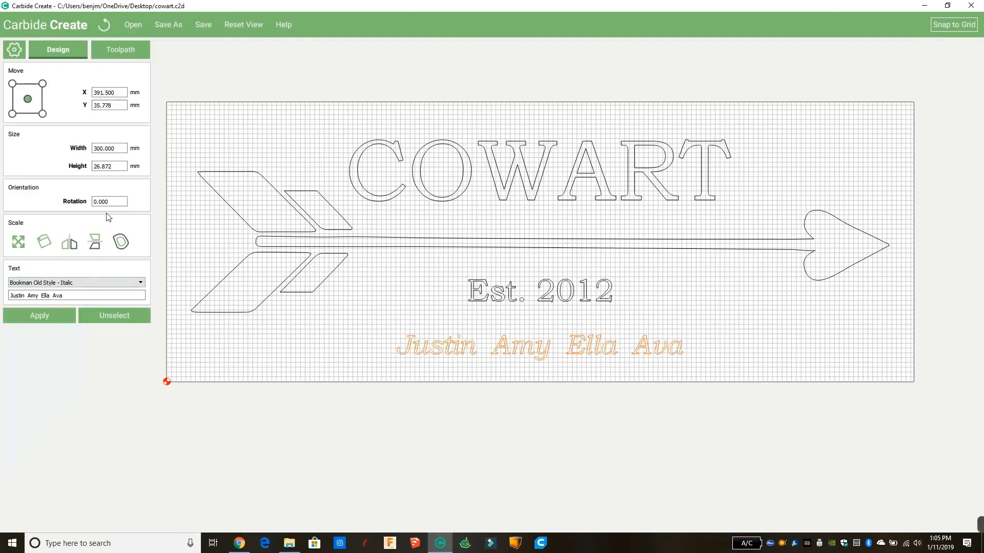
pyautogui.moveTo(125, 148); pyautogui.dragTo(78, 150)
pyautogui.write('400')
pyautogui.click(54, 315)
# Center "Est. 2012" and the widened names line horizontally, using the stock as reference, and close the alignment tools.
pyautogui.moveTo(328, 384); pyautogui.dragTo(795, 293)
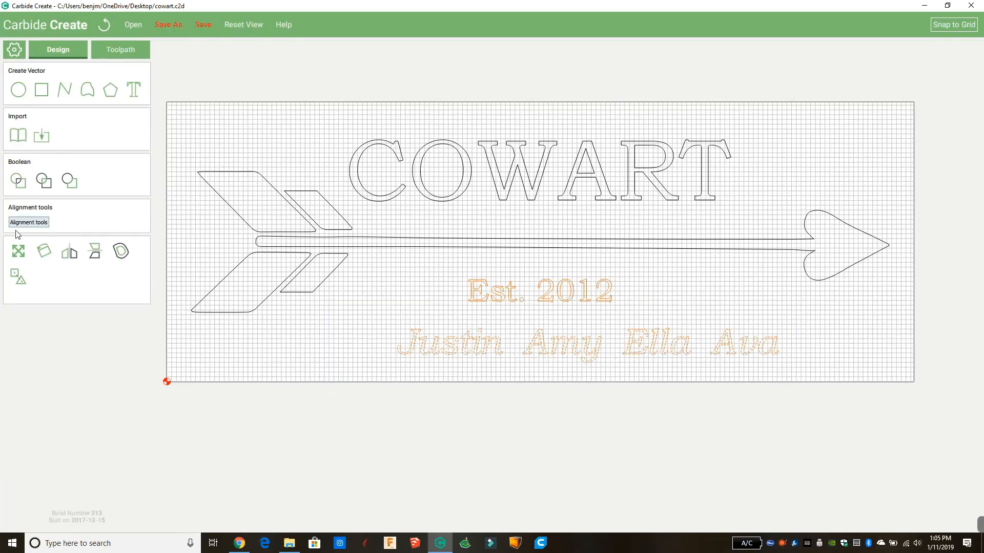
pyautogui.click(28, 226)
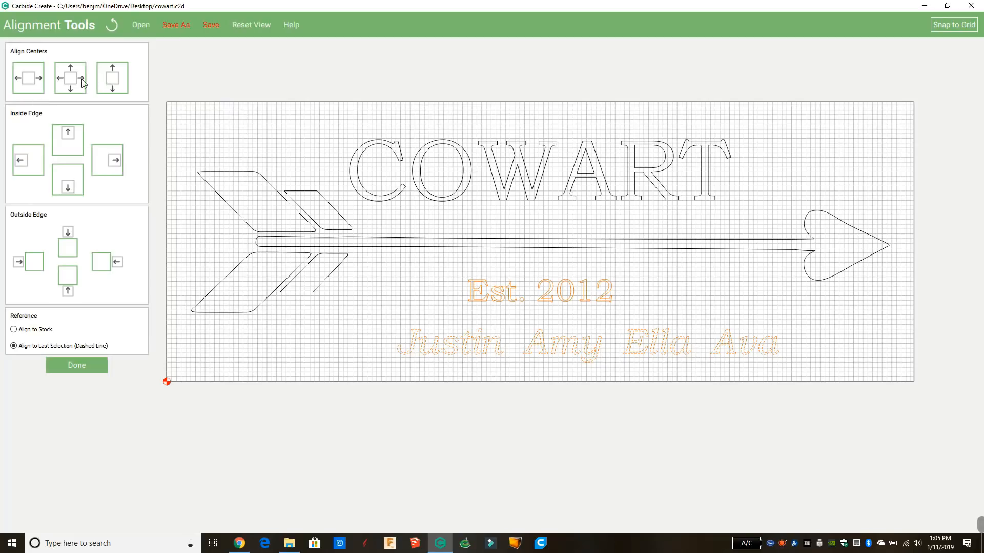
pyautogui.click(29, 84)
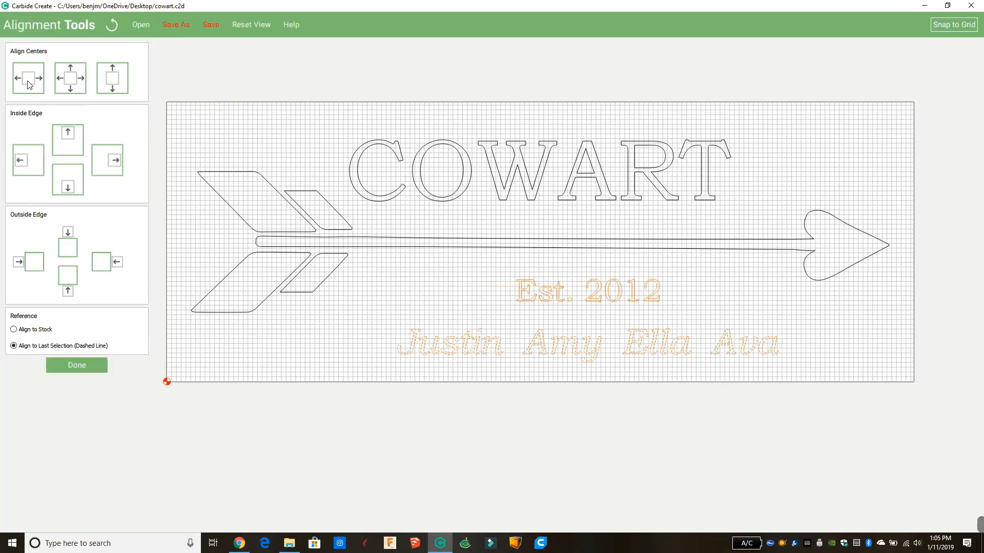
pyautogui.click(50, 330)
pyautogui.click(21, 85)
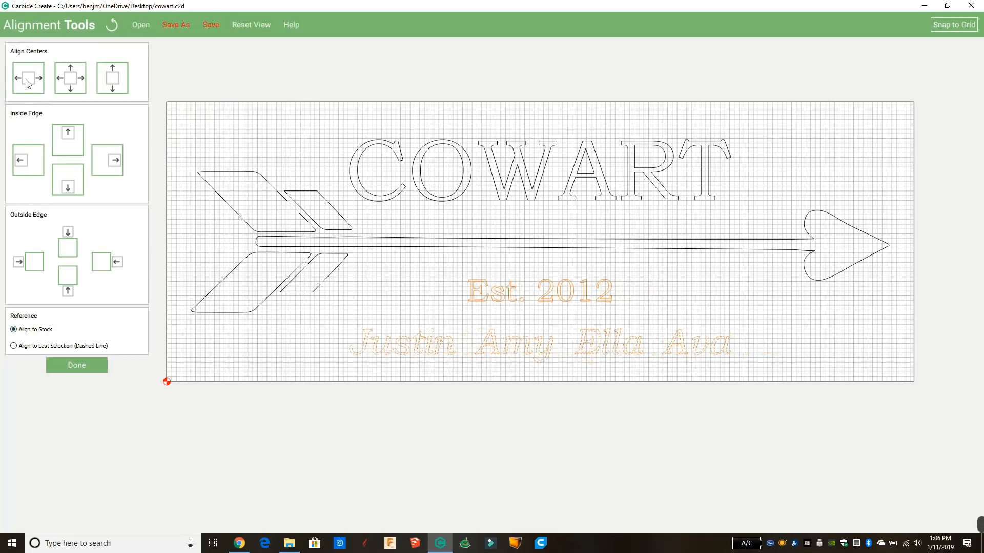
pyautogui.click(365, 389)
pyautogui.scroll(-1, 398, 419)
pyautogui.scroll(-1, 402, 425)
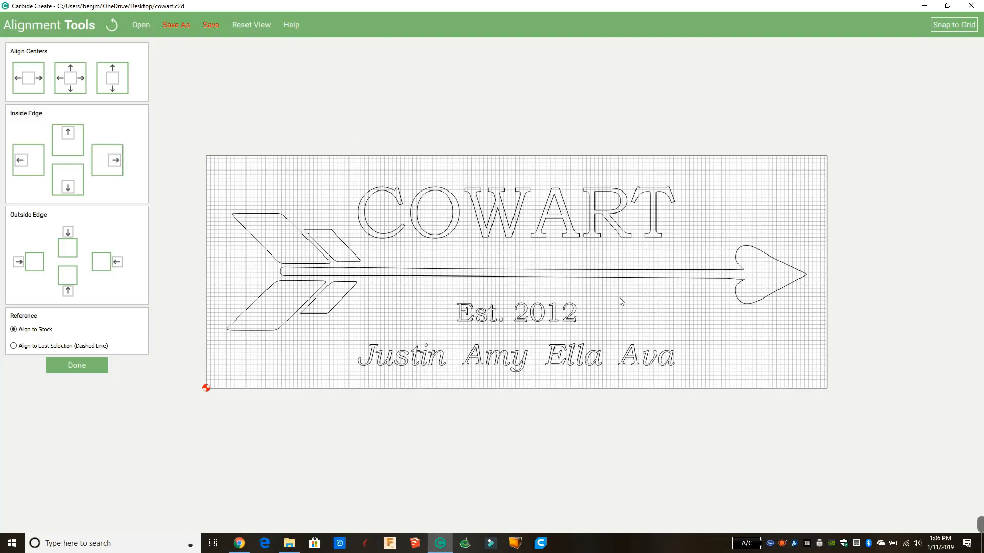
pyautogui.click(75, 366)
# Review the job setup and view the toolpath types offered for the arrow shaft.
pyautogui.click(20, 50)
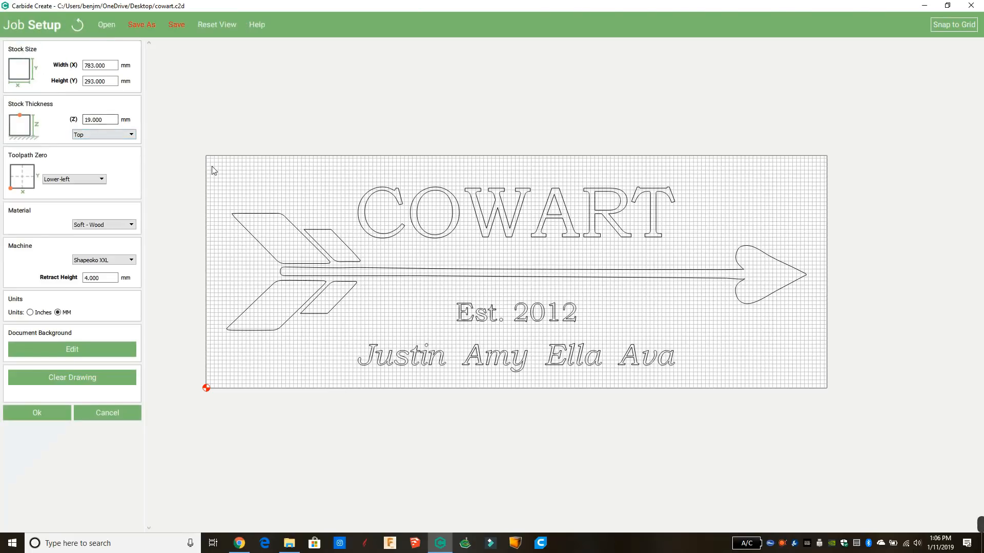
pyautogui.click(57, 414)
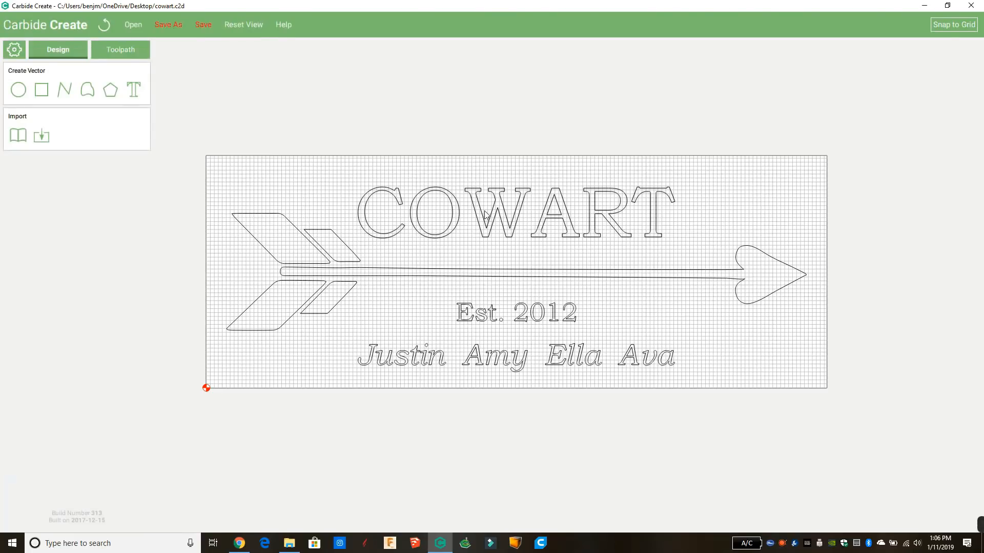
pyautogui.click(127, 53)
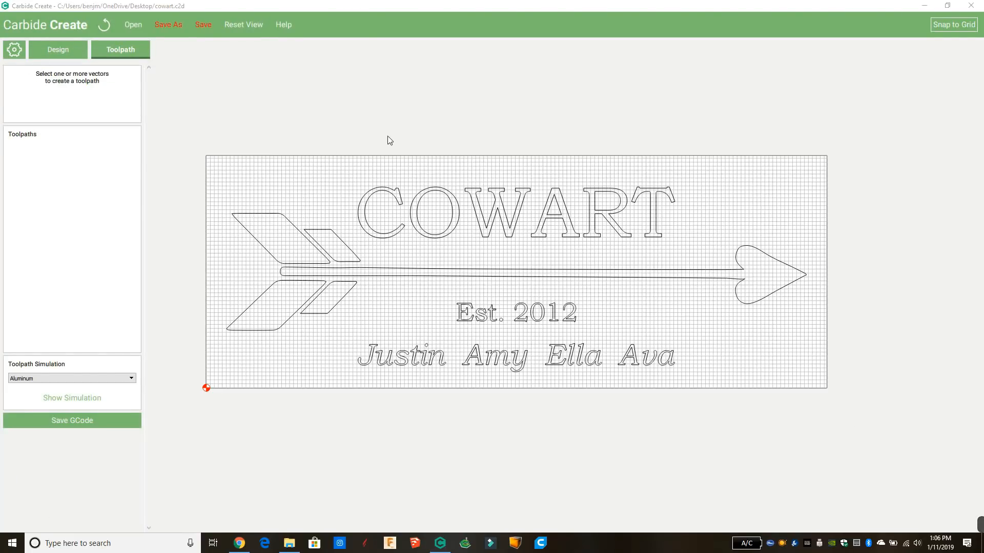
pyautogui.scroll(1, 595, 253)
pyautogui.click(613, 275)
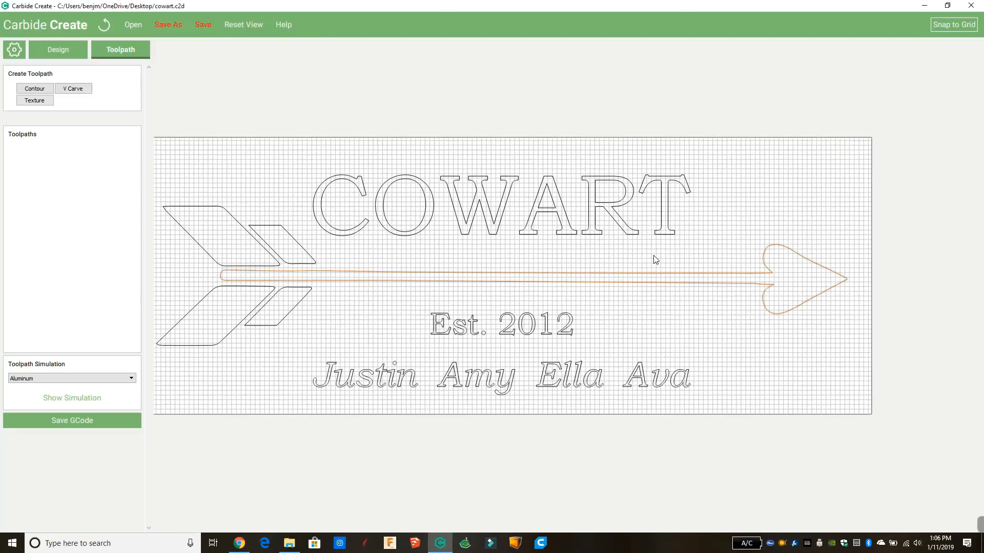
pyautogui.click(656, 260)
pyautogui.moveTo(389, 103); pyautogui.dragTo(499, 77, button='right')
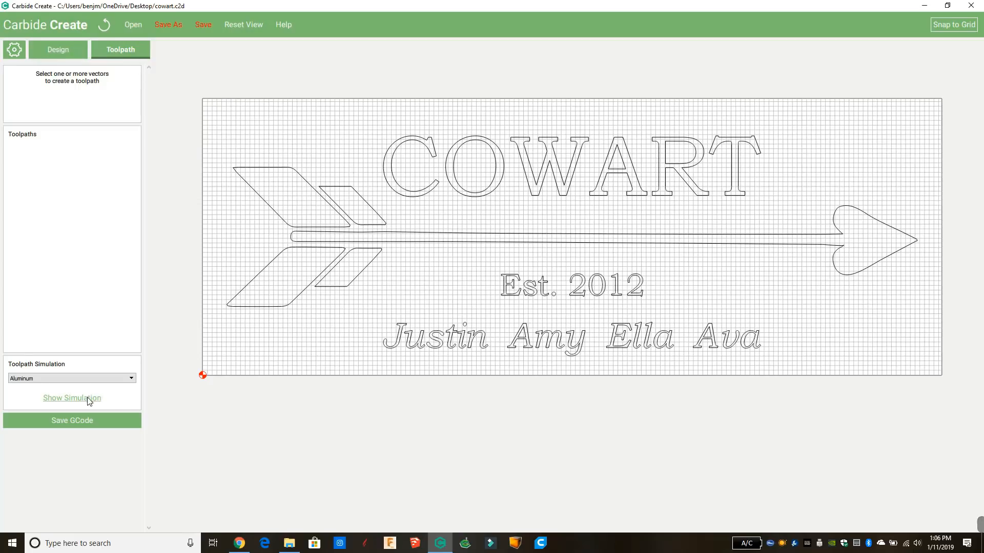
# Select all the arrow shapes, including shaft and fletching, and create a Contour toolpath from them.
pyautogui.click(55, 51)
pyautogui.moveTo(196, 170); pyautogui.dragTo(256, 254)
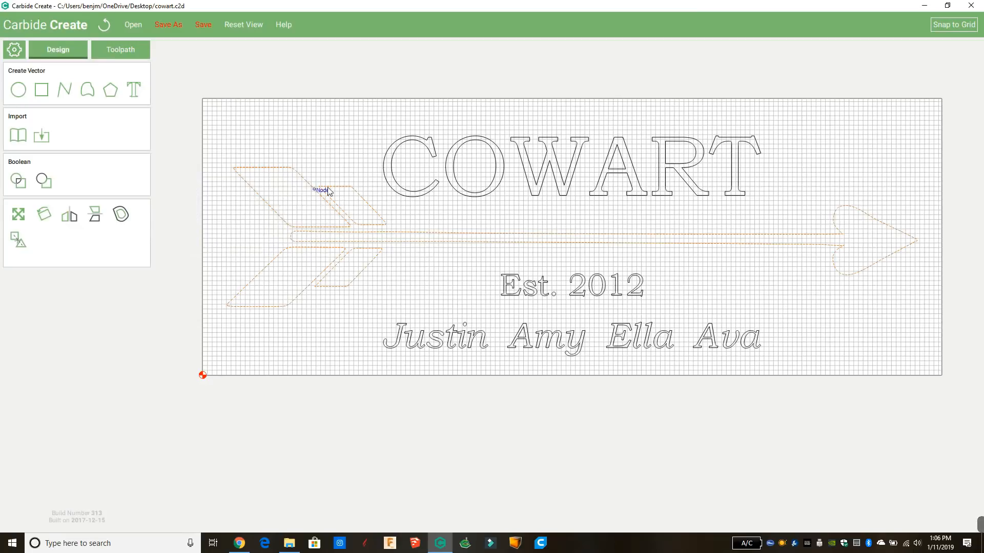
pyautogui.click(123, 51)
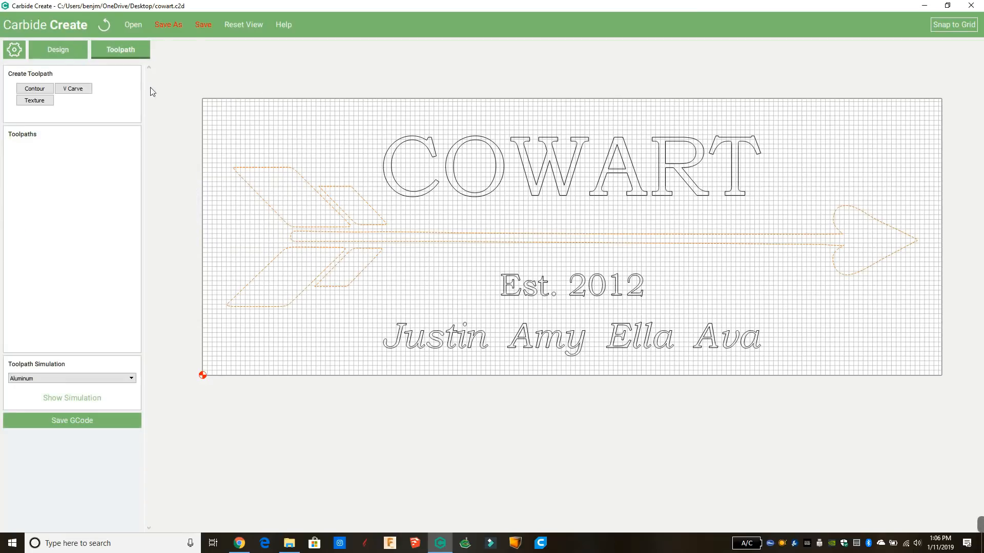
pyautogui.click(37, 88)
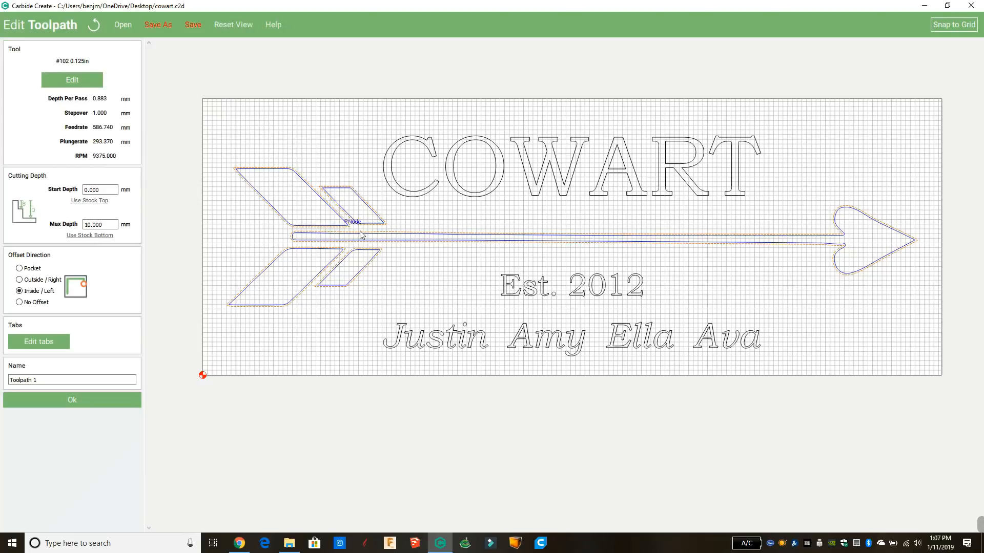
# Try the #201 0.250 in end mill on the arrow toolpath.
pyautogui.scroll(4, 371, 238)
pyautogui.scroll(1, 410, 235)
pyautogui.moveTo(446, 282); pyautogui.dragTo(550, 270, button='middle')
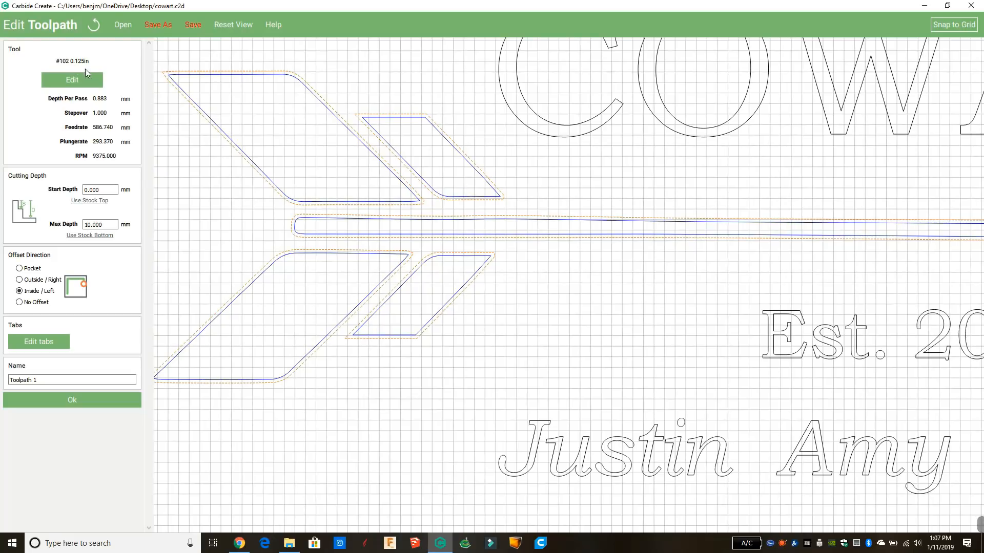
pyautogui.scroll(-1, 229, 219)
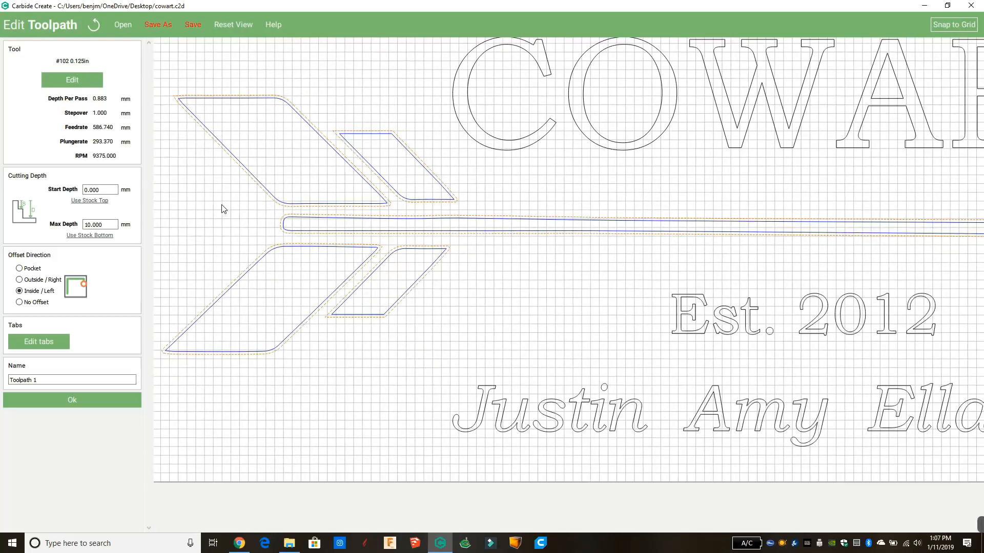
pyautogui.scroll(-3, 222, 209)
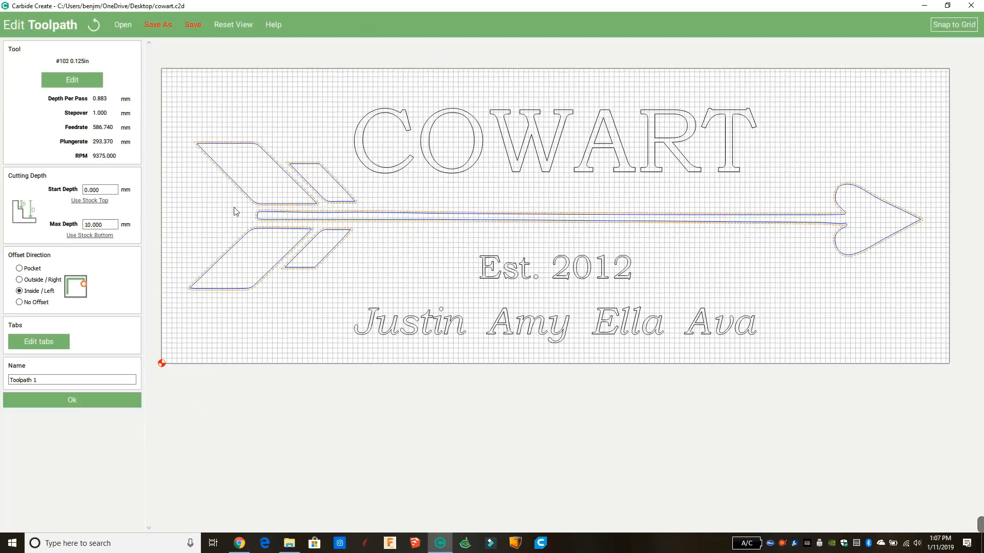
pyautogui.scroll(4, 236, 211)
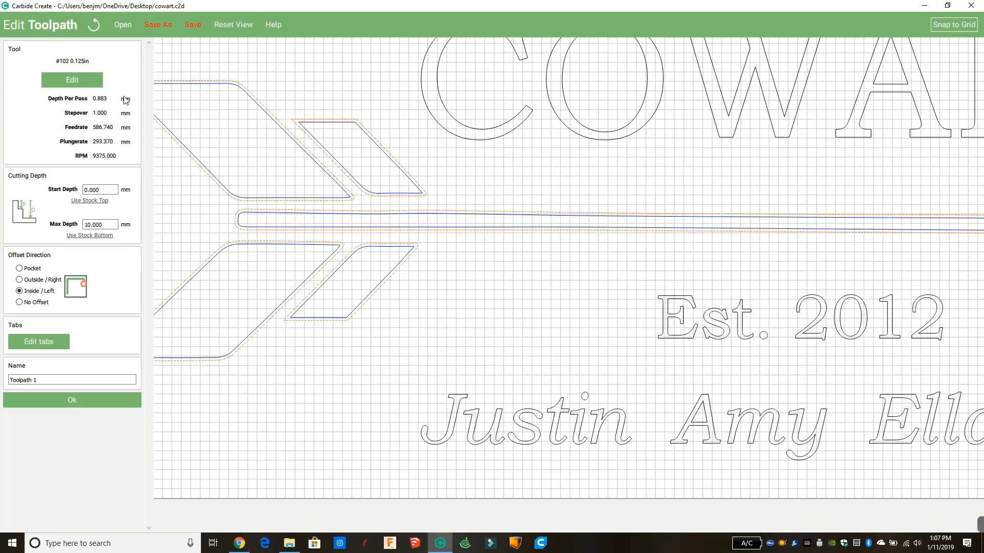
pyautogui.click(81, 79)
pyautogui.click(66, 64)
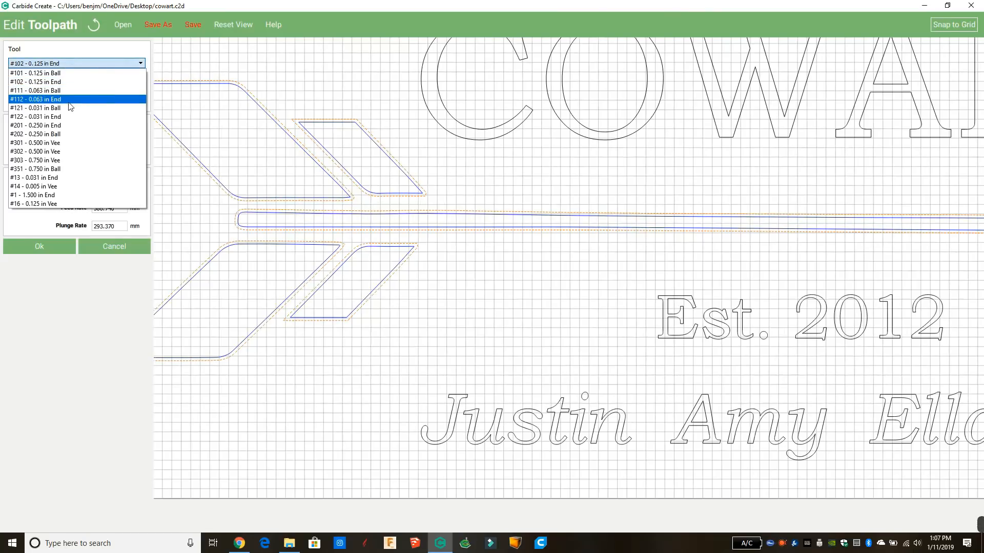
pyautogui.click(65, 126)
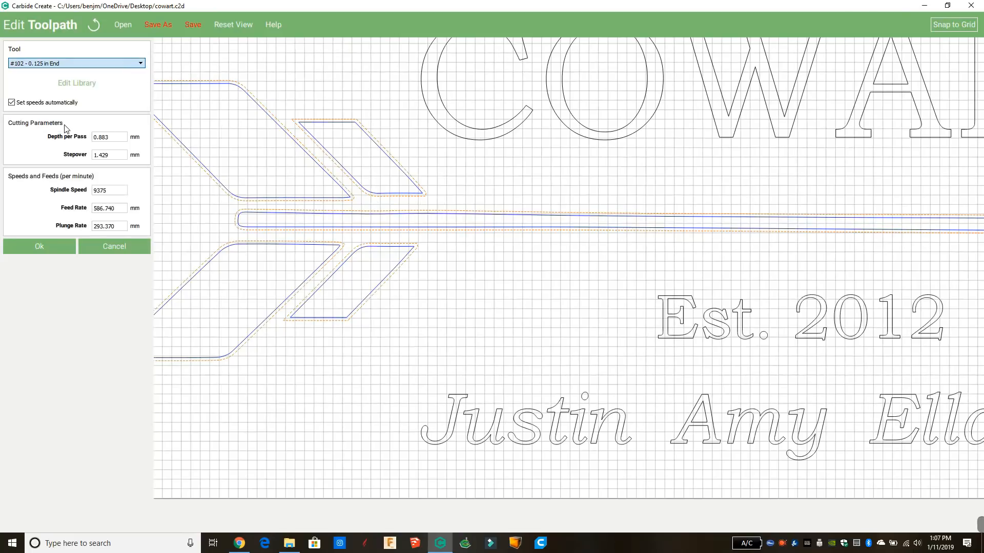
pyautogui.click(65, 243)
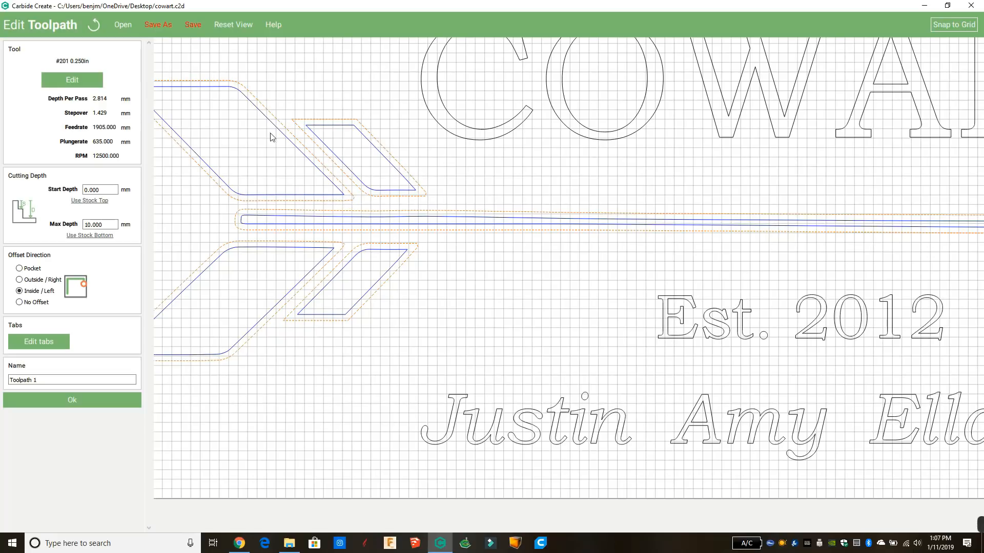
# Assign the #102 0.125 in end mill to the arrow toolpath.
pyautogui.scroll(-4, 448, 264)
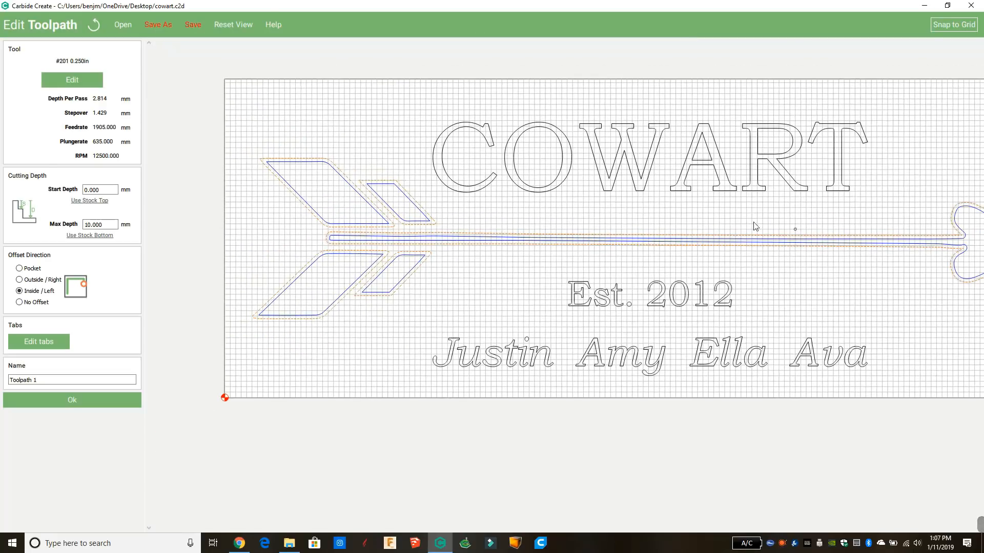
pyautogui.scroll(-2, 588, 210)
pyautogui.scroll(2, 636, 202)
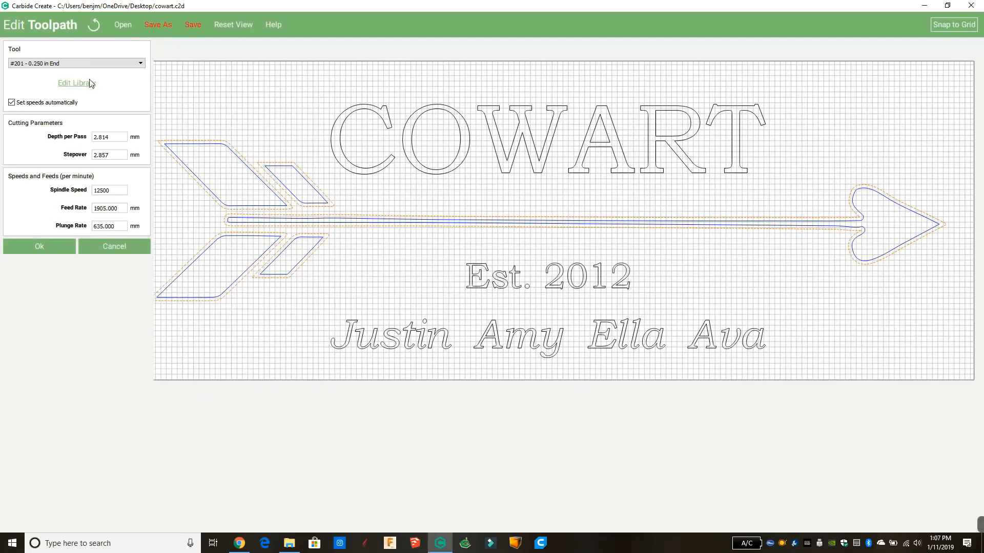
pyautogui.click(80, 81)
pyautogui.click(80, 66)
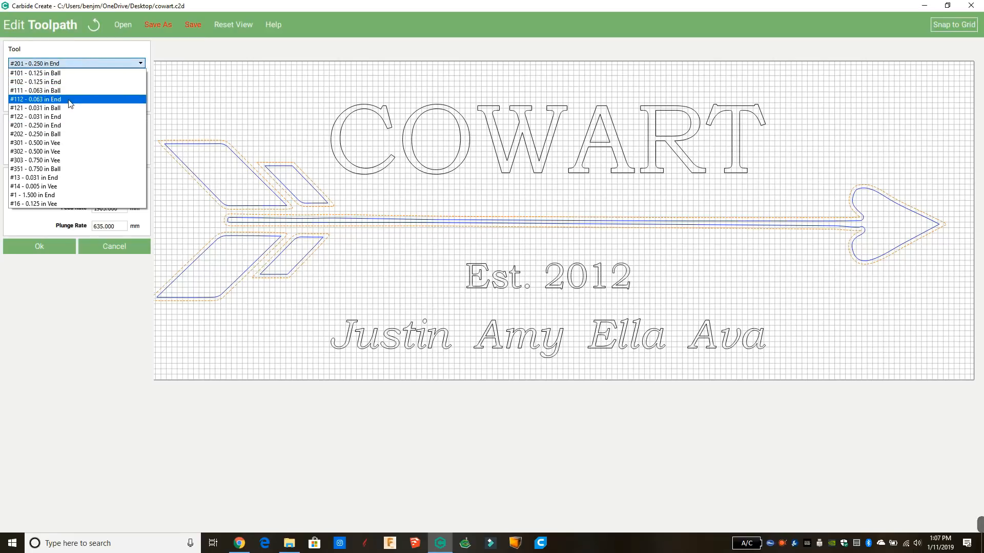
pyautogui.click(45, 82)
pyautogui.click(64, 248)
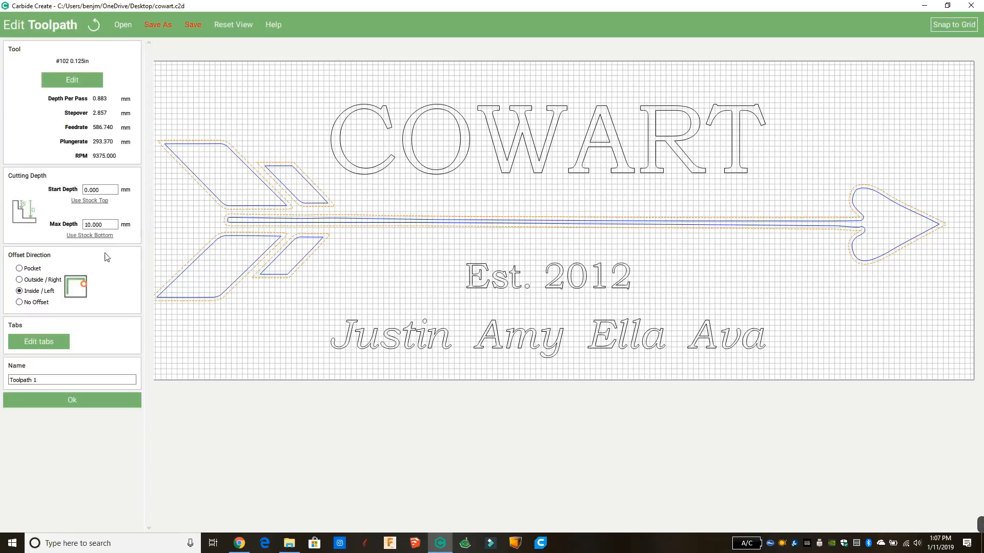
# Set the arrow toolpath's offset direction to Pocket and name it "pocket arrow 1/8 endmill".
pyautogui.click(34, 271)
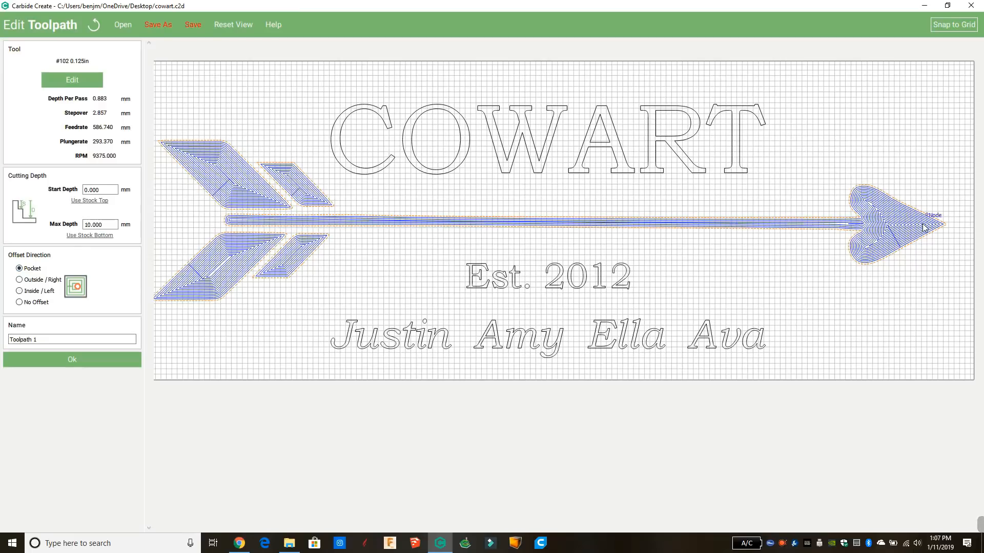
pyautogui.click(64, 338)
pyautogui.hotkey('ctrl', 'a')
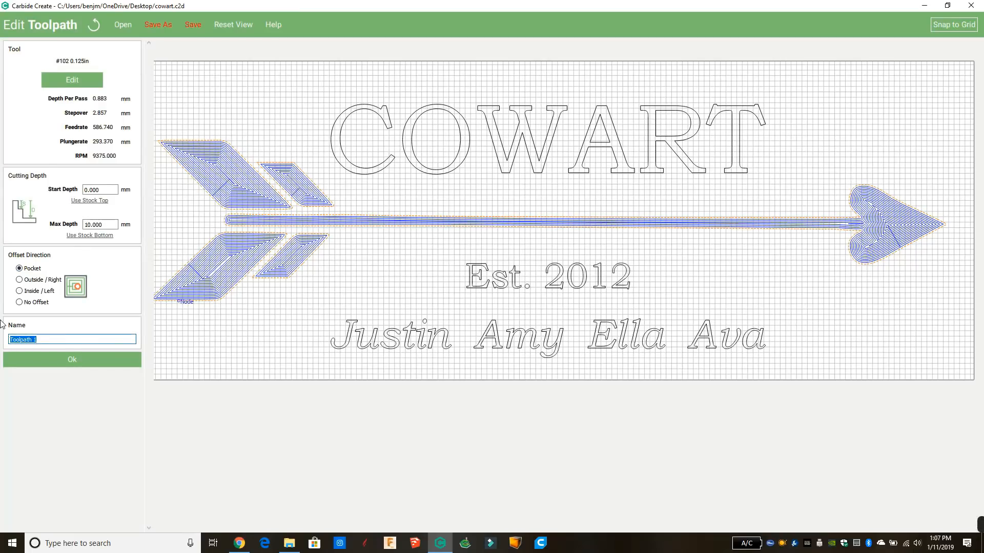
pyautogui.write('pocket arr')
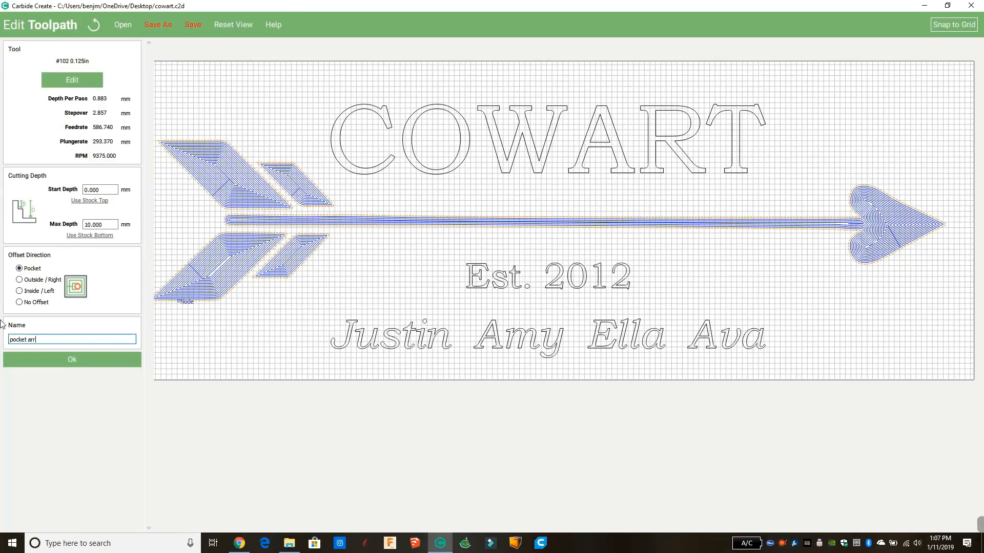
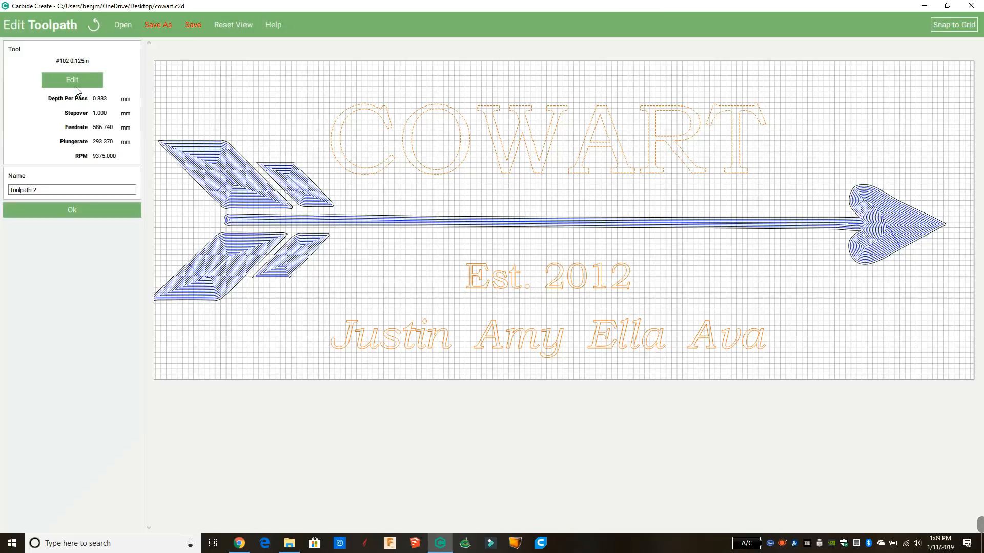
# Check the angle per side of the #301 0.5 in Vee Mill in the tool library.
pyautogui.click(76, 82)
pyautogui.click(72, 65)
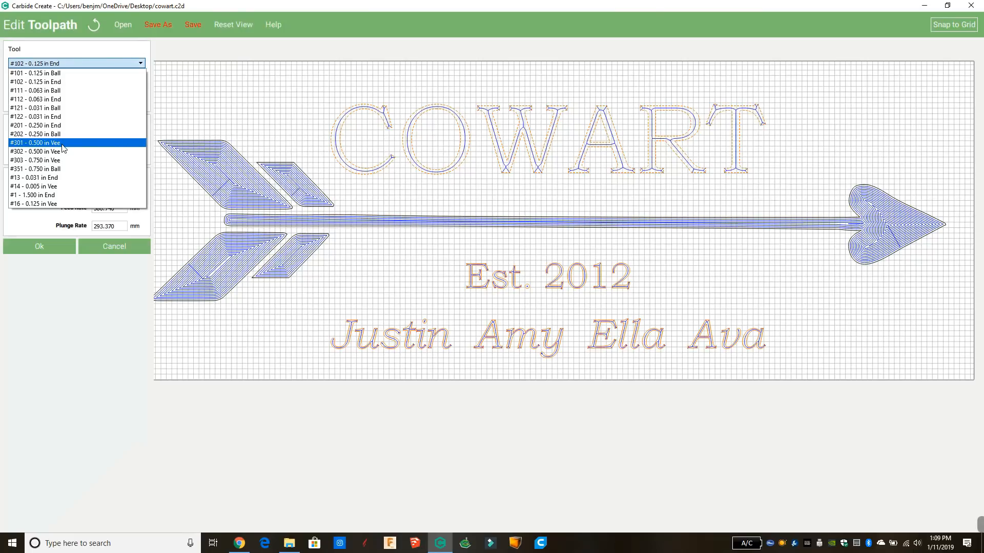
pyautogui.click(33, 222)
pyautogui.click(70, 86)
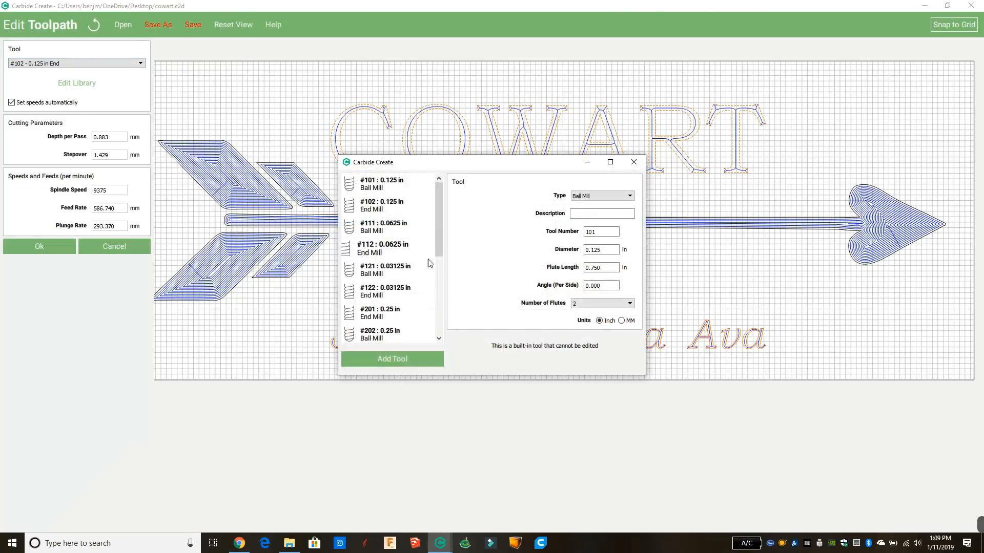
pyautogui.moveTo(440, 237); pyautogui.dragTo(425, 304)
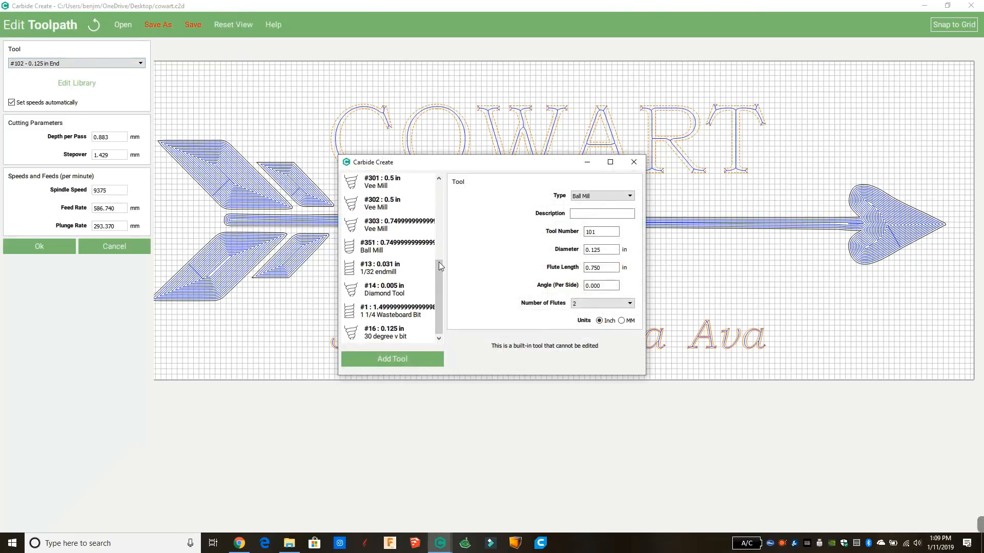
pyautogui.scroll(3, 439, 262)
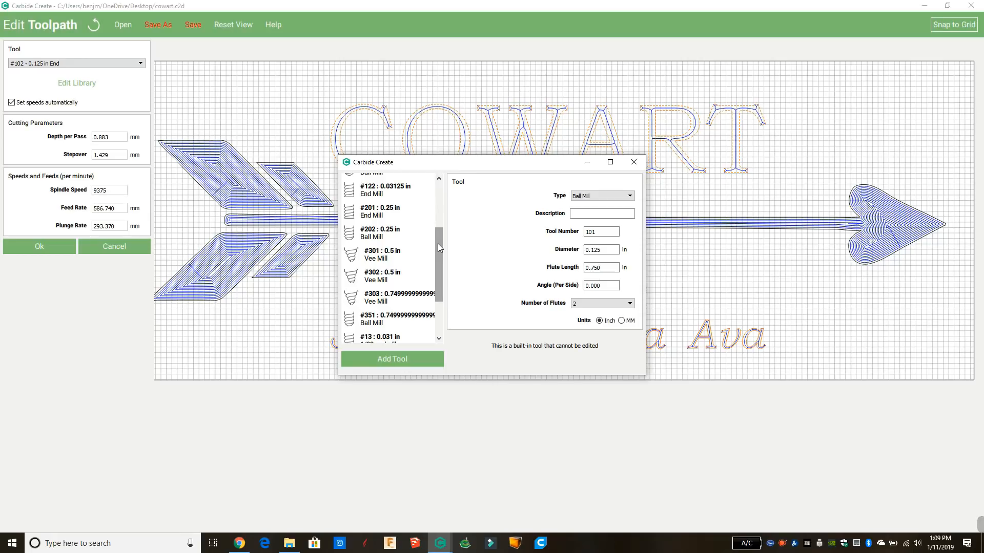
pyautogui.click(390, 253)
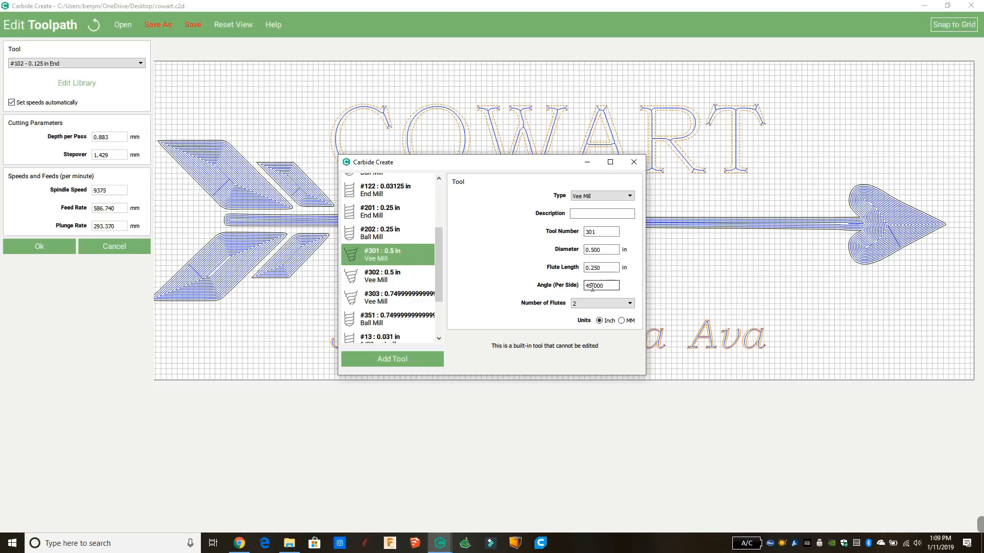
pyautogui.click(578, 214)
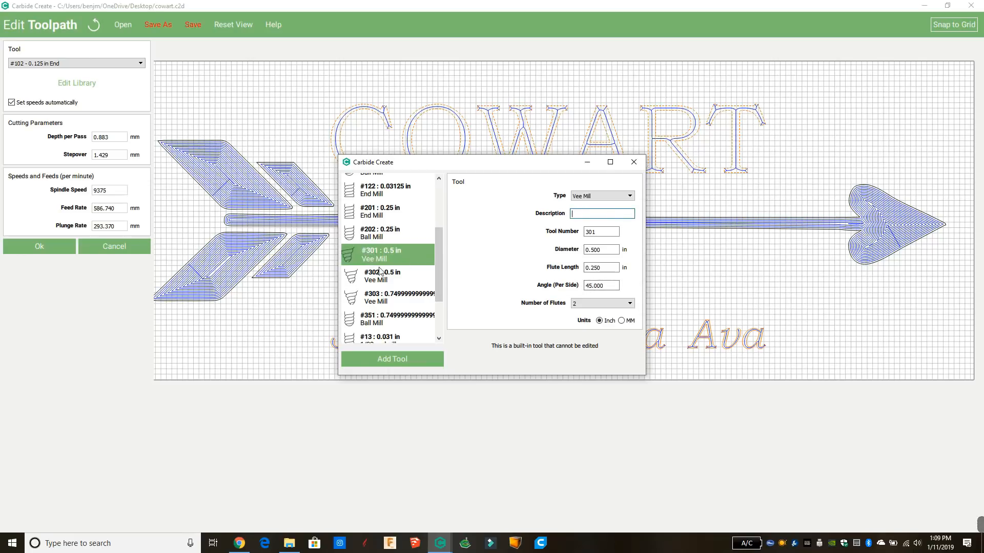
pyautogui.click(634, 162)
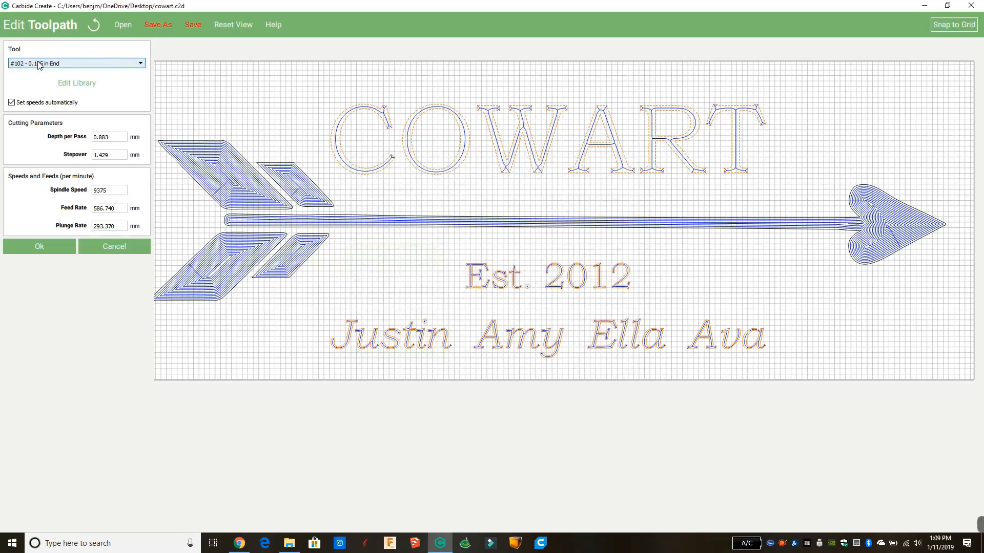
# Assign the #301 0.500 in Vee tool to the text V-carve toolpath and save it as "Words 90 Degree V Bit".
pyautogui.click(38, 64)
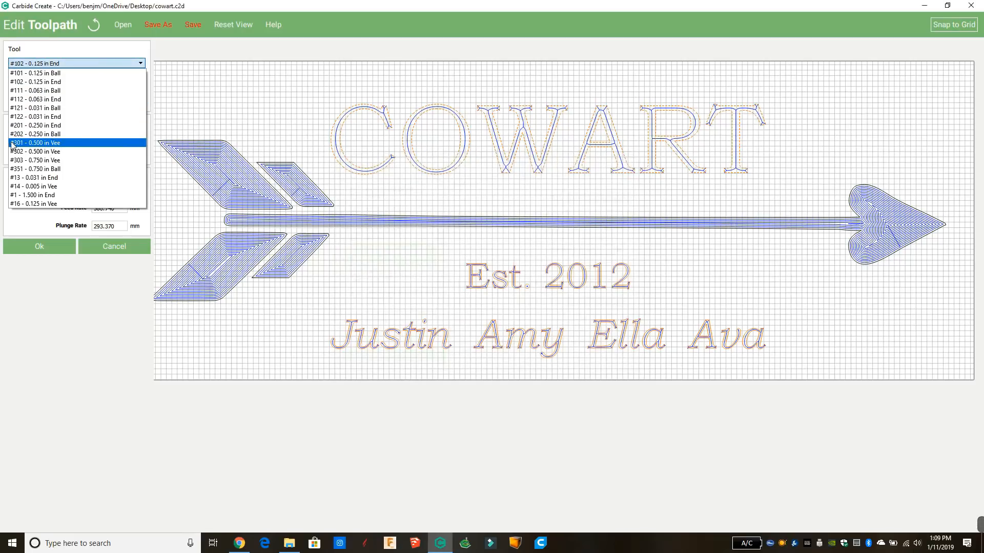
pyautogui.click(46, 145)
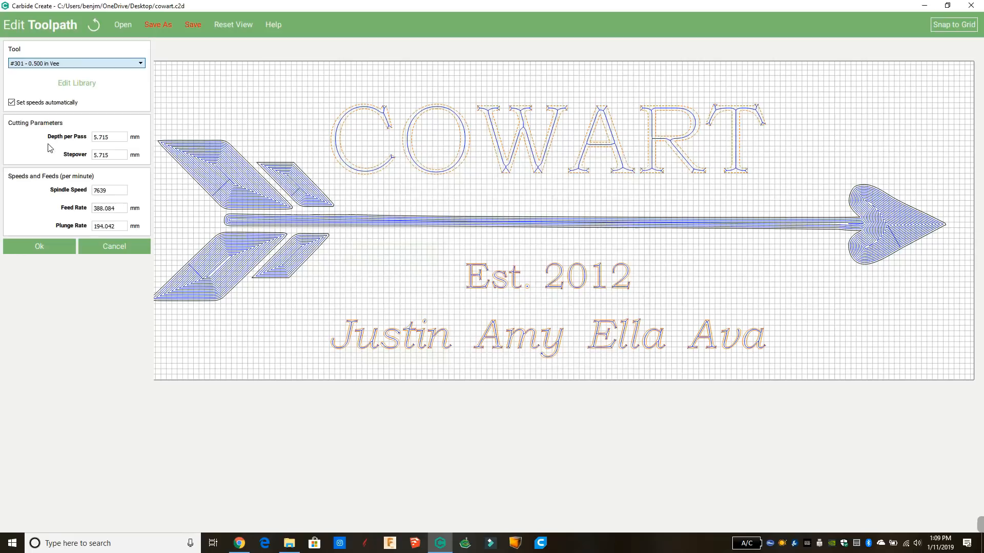
pyautogui.click(59, 247)
pyautogui.moveTo(38, 190); pyautogui.dragTo(2, 188)
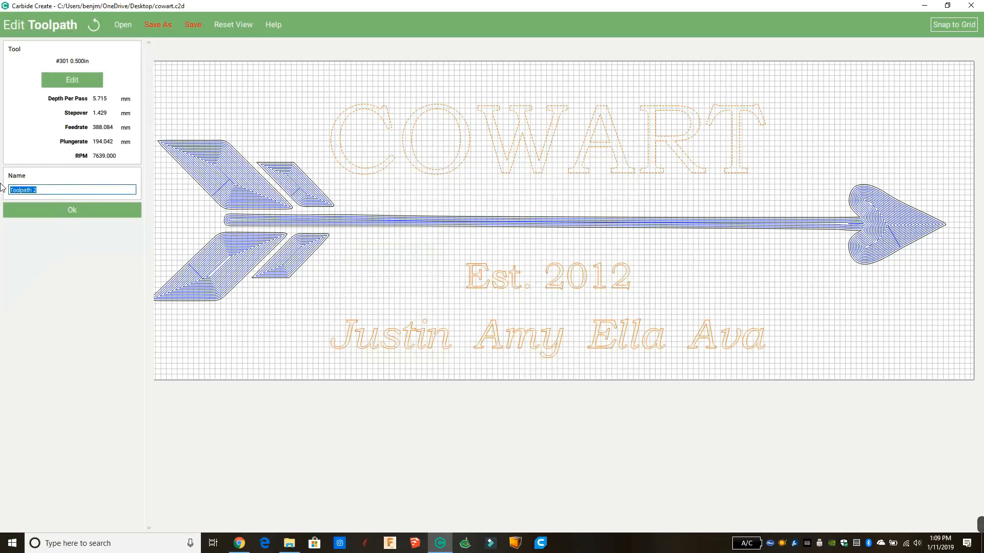
pyautogui.write('Words 90 Degree V Bit')
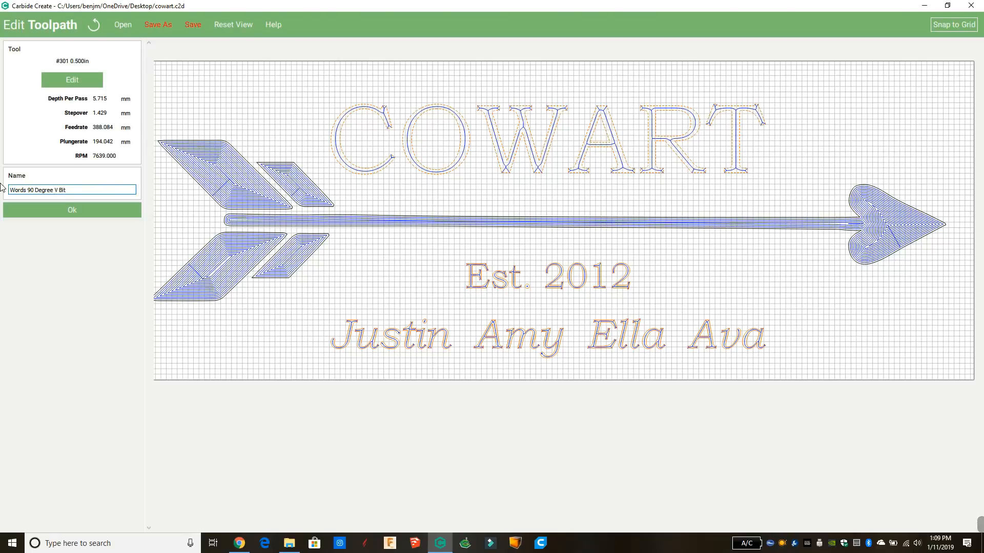
pyautogui.click(75, 209)
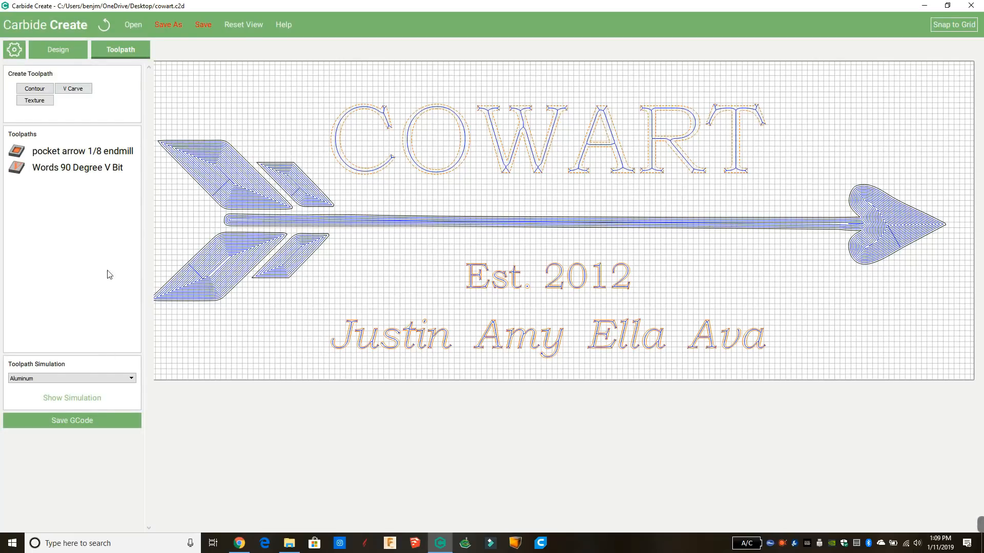
# Examine the V-carve toolpath lines inside the first-names lettering up close.
pyautogui.scroll(-2, 658, 233)
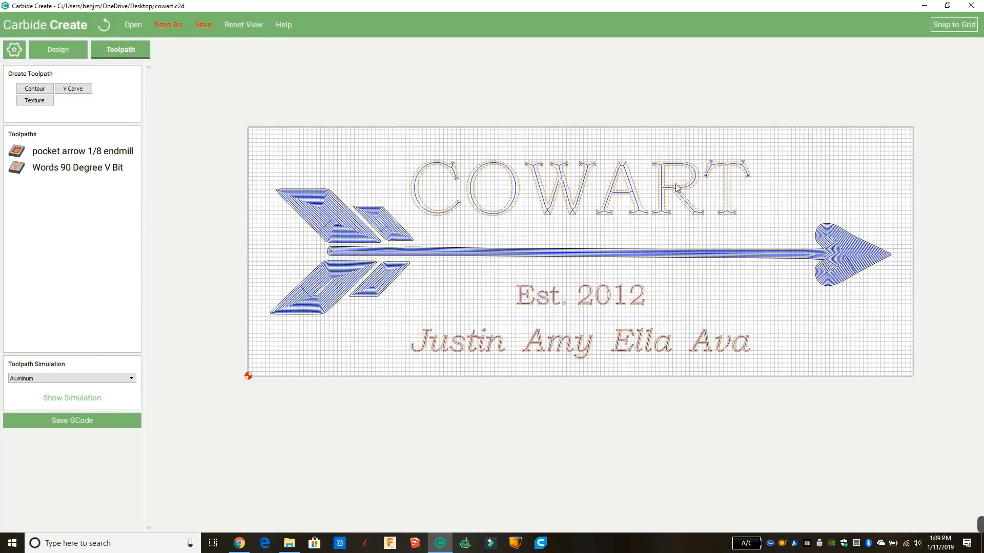
pyautogui.scroll(5, 727, 385)
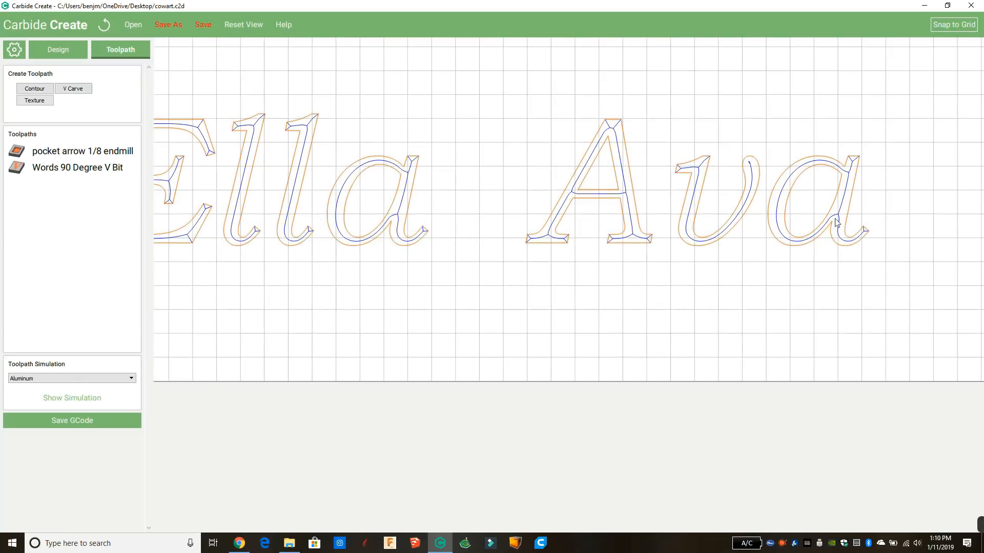
pyautogui.moveTo(433, 332); pyautogui.dragTo(776, 329, button='middle')
pyautogui.moveTo(389, 268); pyautogui.dragTo(691, 306, button='middle')
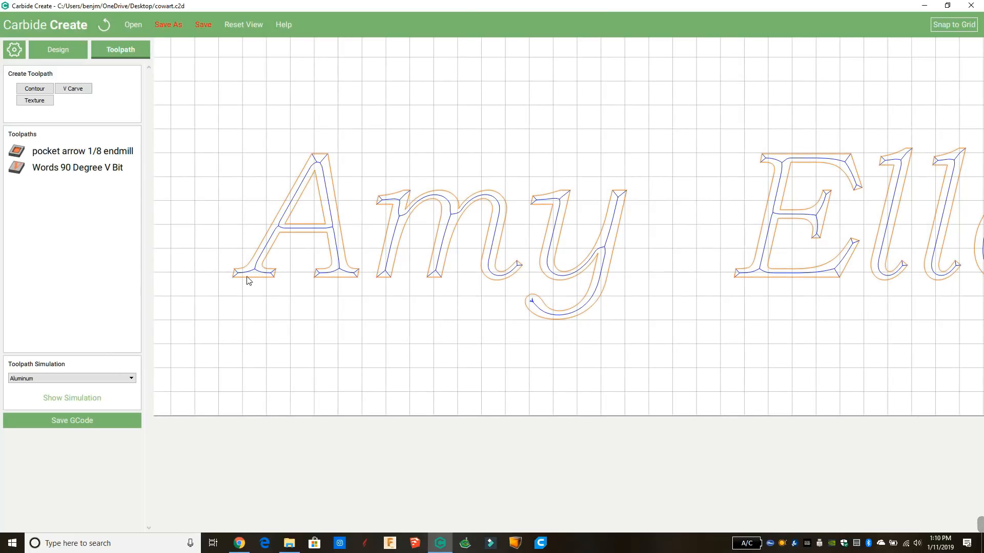
pyautogui.scroll(-2, 617, 138)
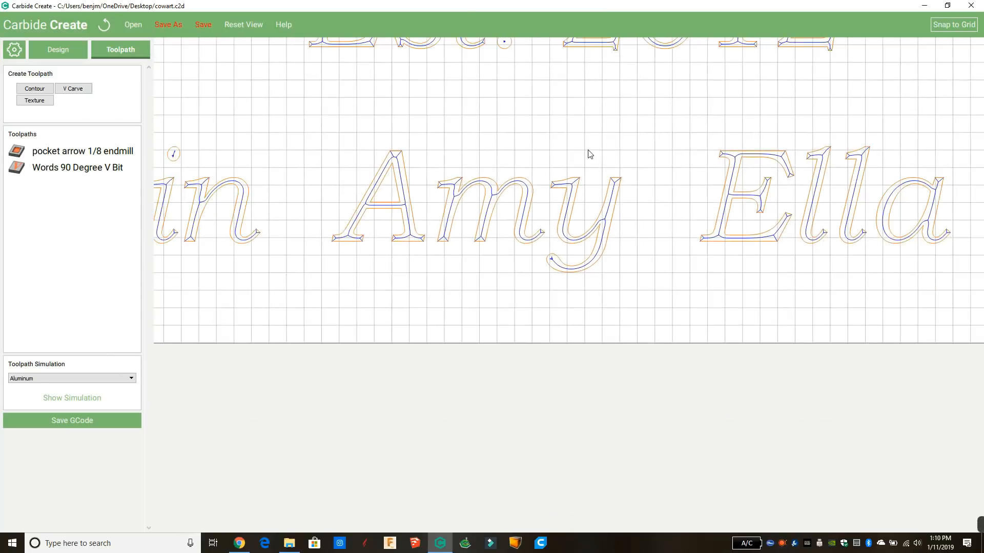
pyautogui.scroll(4, 556, 132)
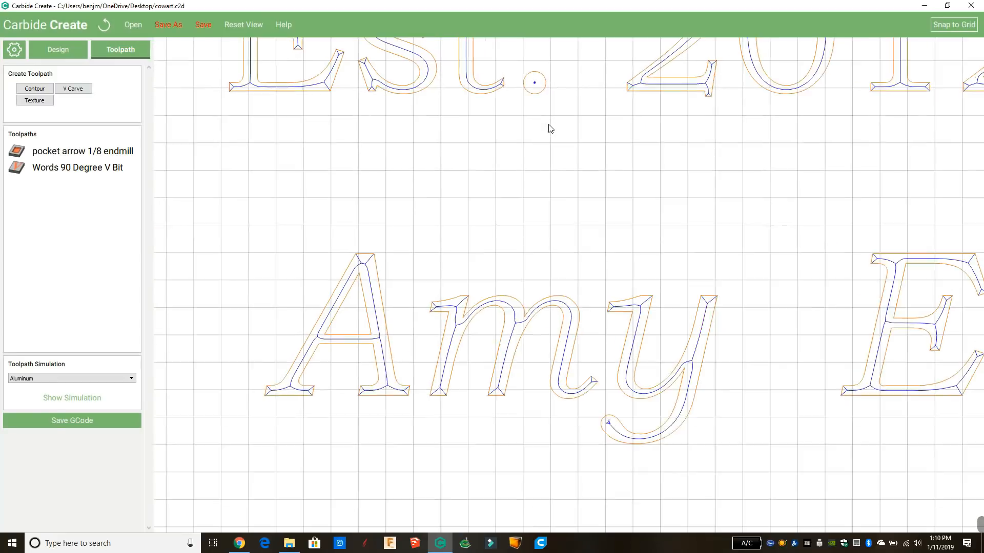
# Set the simulation material to Pine and show the toolpath simulation of the whole sign.
pyautogui.scroll(-5, 574, 121)
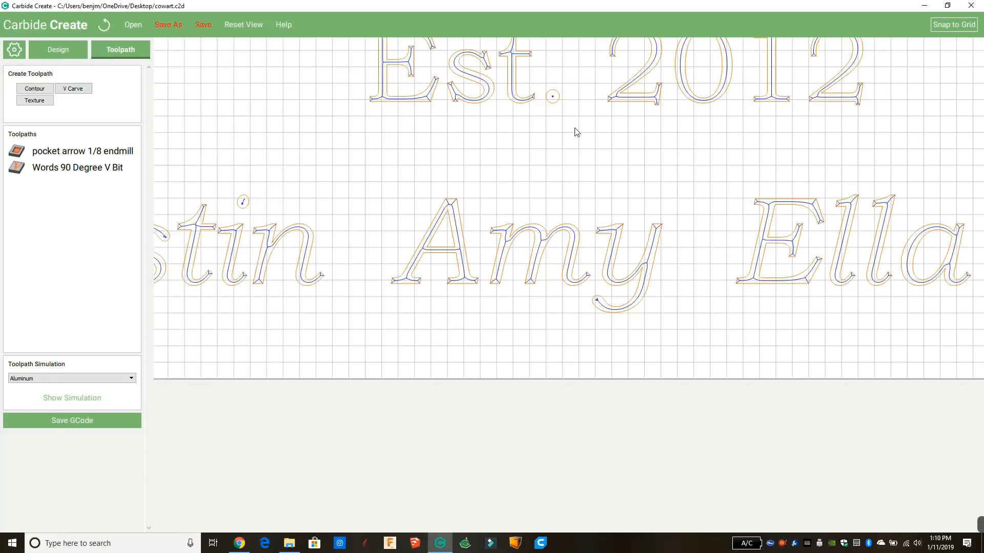
pyautogui.moveTo(598, 133); pyautogui.dragTo(598, 147, button='middle')
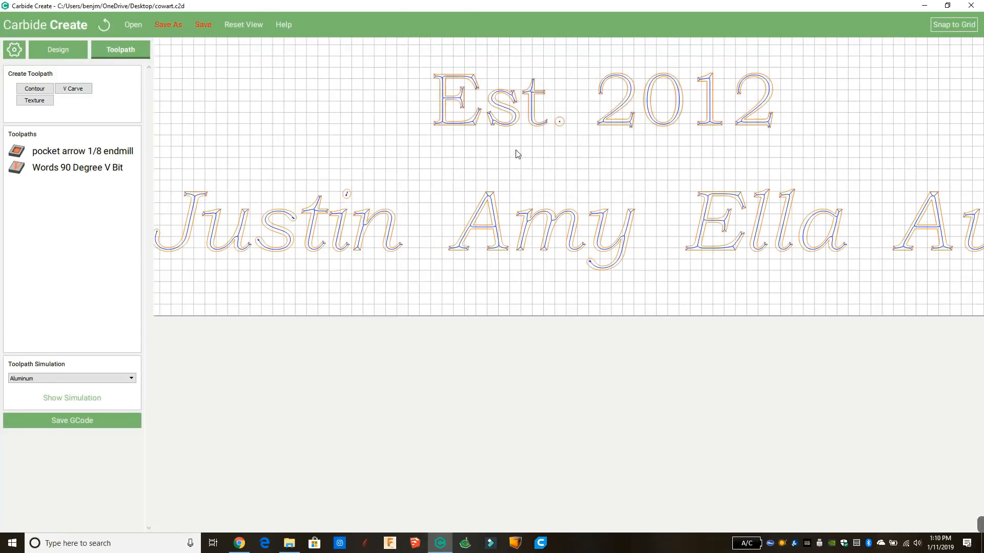
pyautogui.scroll(-4, 518, 156)
pyautogui.scroll(-3, 524, 162)
pyautogui.moveTo(540, 73); pyautogui.dragTo(484, 234, button='middle')
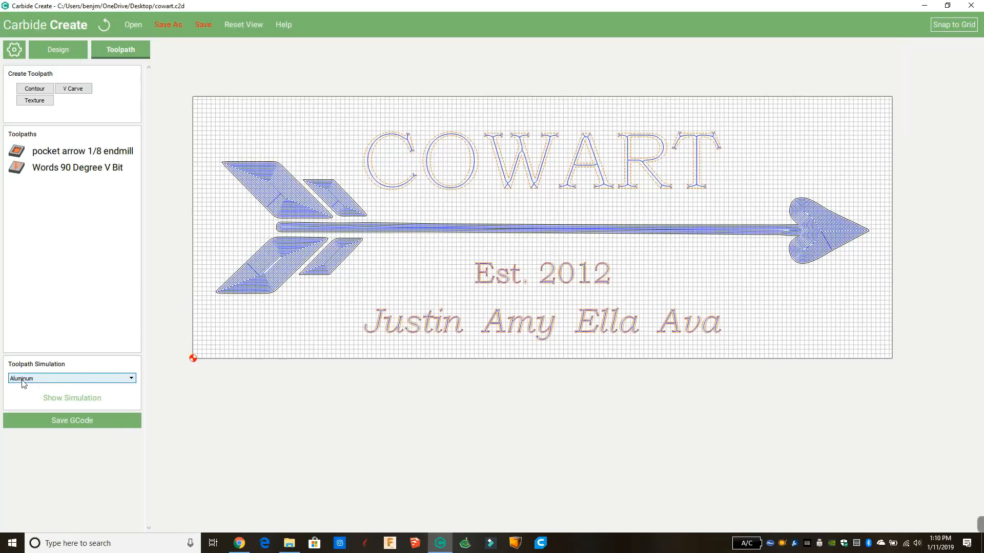
pyautogui.click(22, 381)
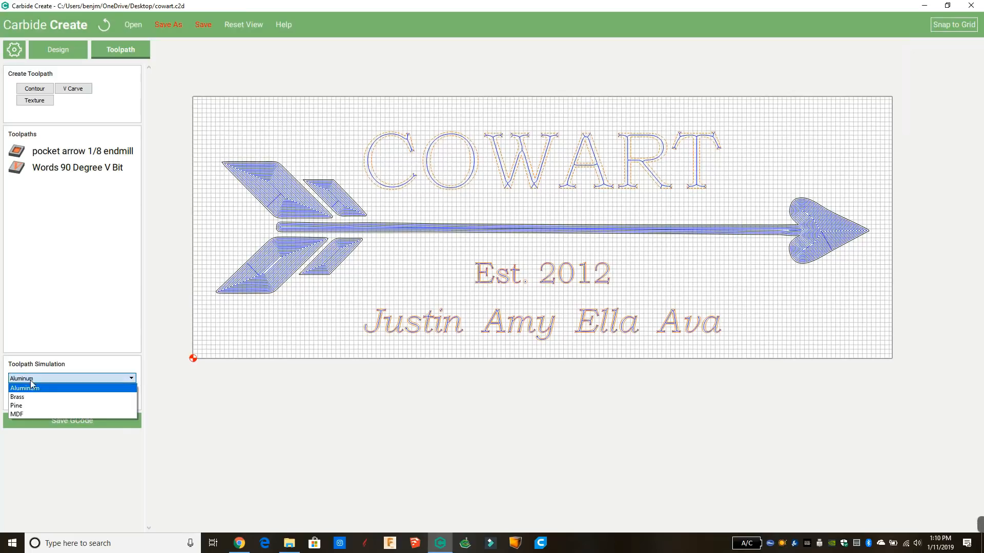
pyautogui.click(35, 406)
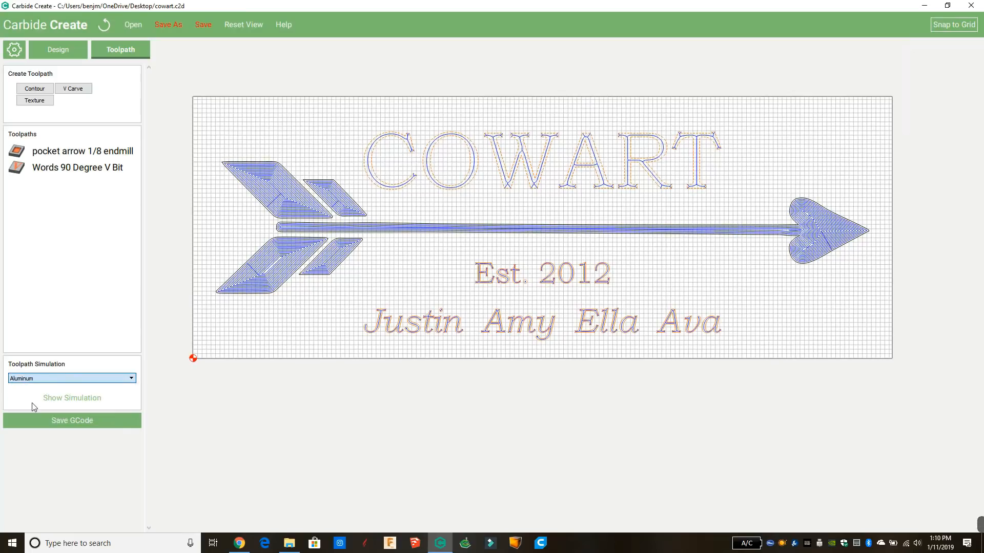
pyautogui.click(74, 400)
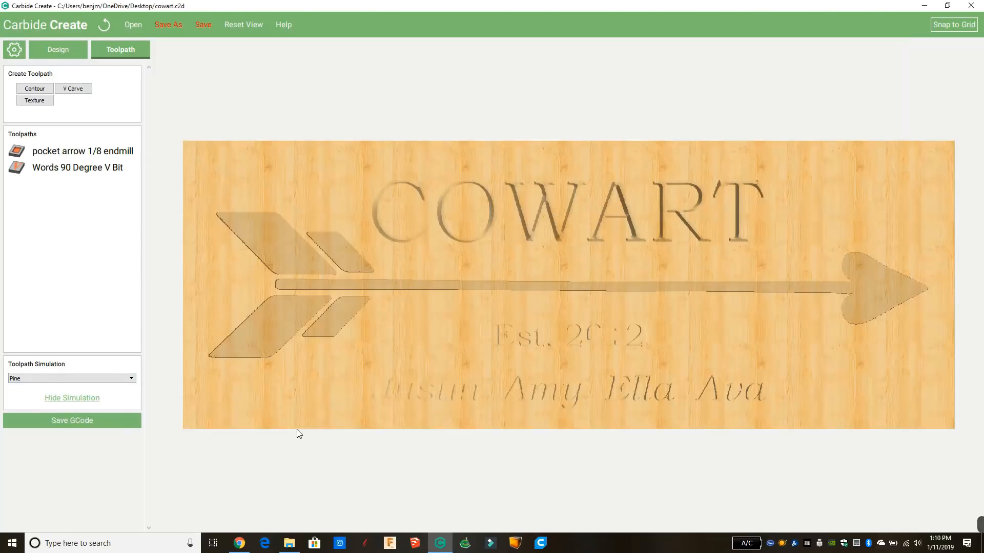
# Inspect the simulated pine board from several angles, checking the arrow pocket and the V-carved lettering.
pyautogui.moveTo(319, 423); pyautogui.dragTo(300, 2)
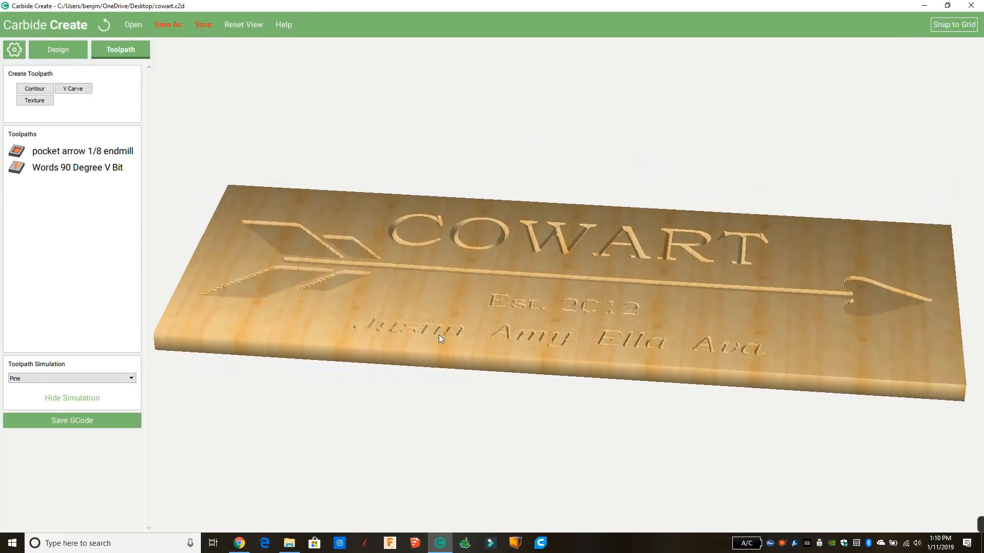
pyautogui.moveTo(438, 334); pyautogui.dragTo(500, 281)
pyautogui.scroll(-5, 564, 331)
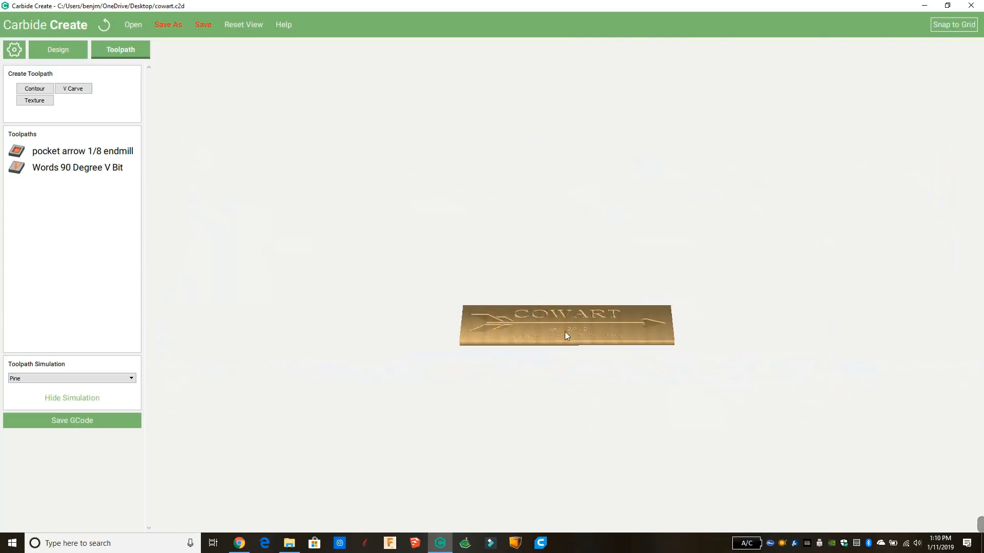
pyautogui.scroll(1, 568, 333)
pyautogui.scroll(10, 567, 333)
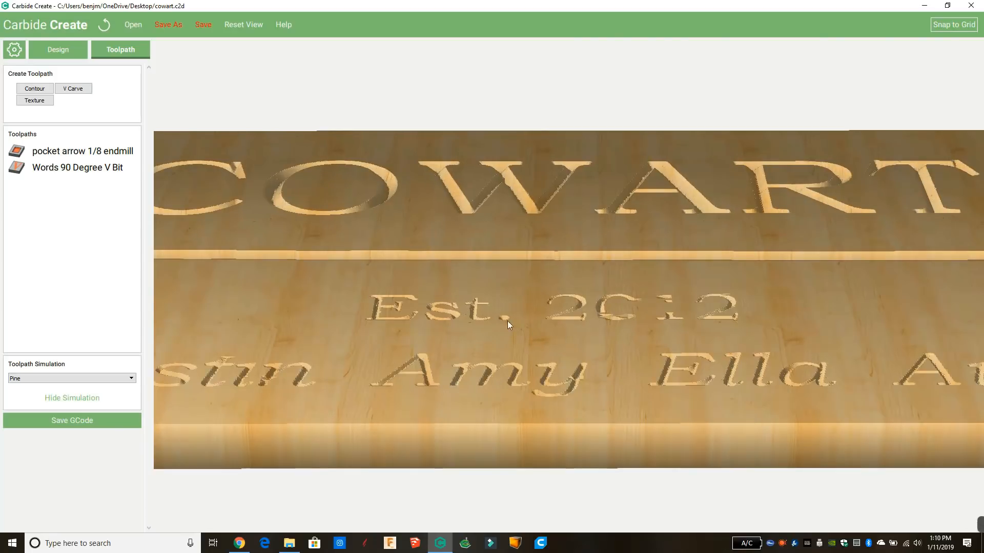
pyautogui.moveTo(508, 321)
pyautogui.mouseDown()
pyautogui.moveTo(705, 303)
pyautogui.moveTo(472, 301)
pyautogui.moveTo(538, 261)
pyautogui.moveTo(524, 261)
pyautogui.moveTo(502, 330)
pyautogui.mouseUp()
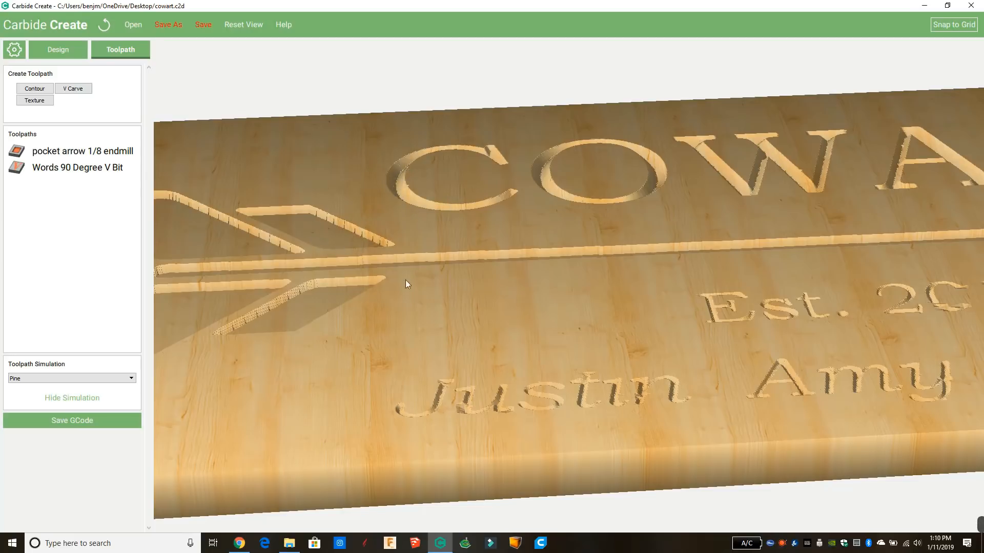
pyautogui.moveTo(668, 392); pyautogui.dragTo(485, 312)
pyautogui.moveTo(670, 340); pyautogui.dragTo(536, 303)
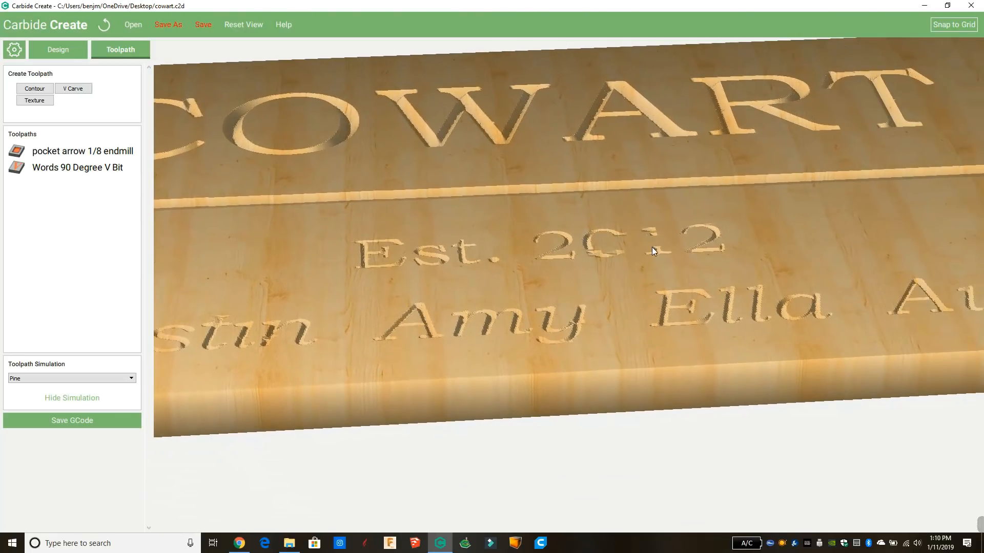
# Examine the simulated carving of the "Est. 2012" line up close.
pyautogui.scroll(-3, 681, 253)
pyautogui.scroll(8, 684, 253)
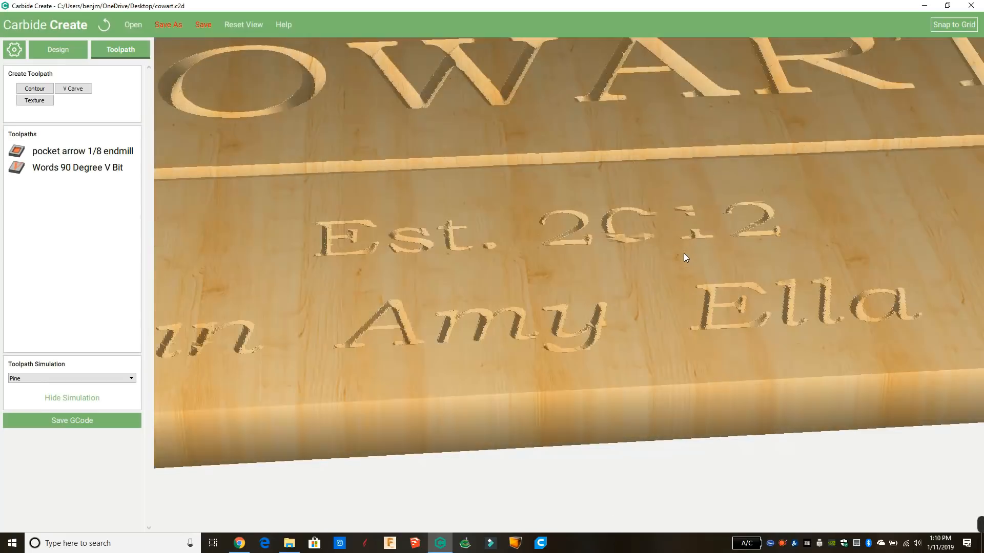
pyautogui.moveTo(687, 253); pyautogui.dragTo(661, 377)
pyautogui.scroll(2, 661, 382)
pyautogui.scroll(-6, 661, 378)
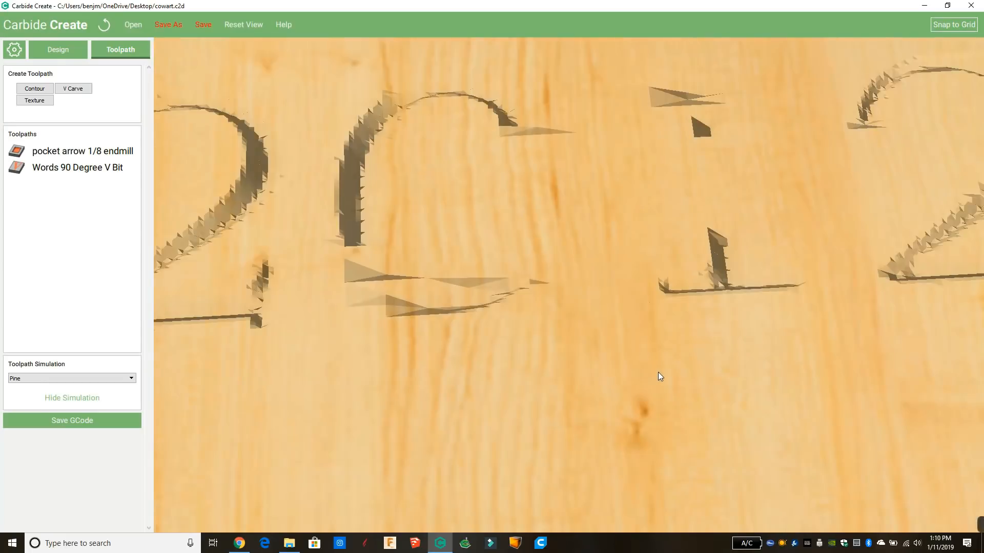
pyautogui.scroll(-4, 655, 379)
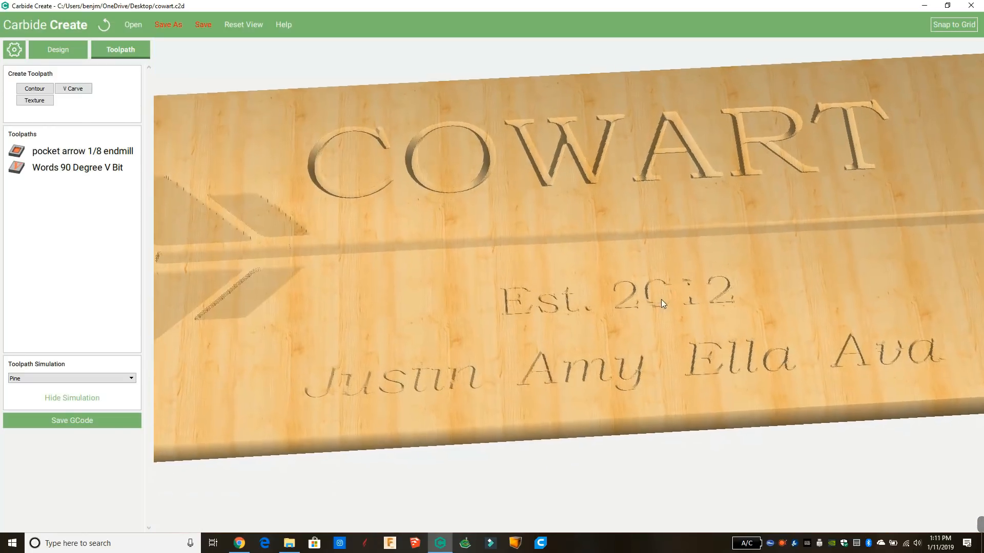
# Check the simulated arrowhead and the full board, and hide the simulation.
pyautogui.scroll(2, 851, 287)
pyautogui.scroll(-5, 834, 299)
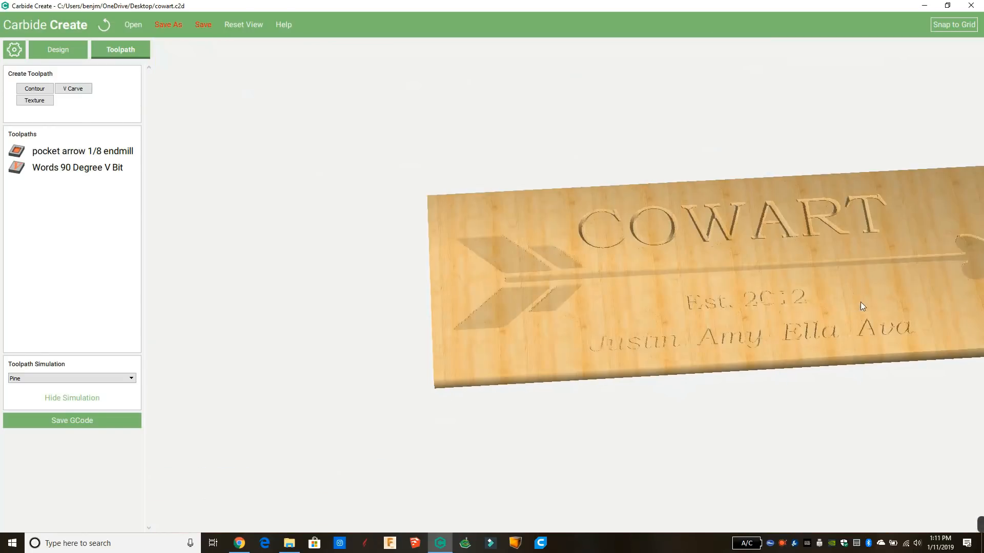
pyautogui.moveTo(860, 302); pyautogui.dragTo(687, 305, button='right')
pyautogui.scroll(6, 772, 306)
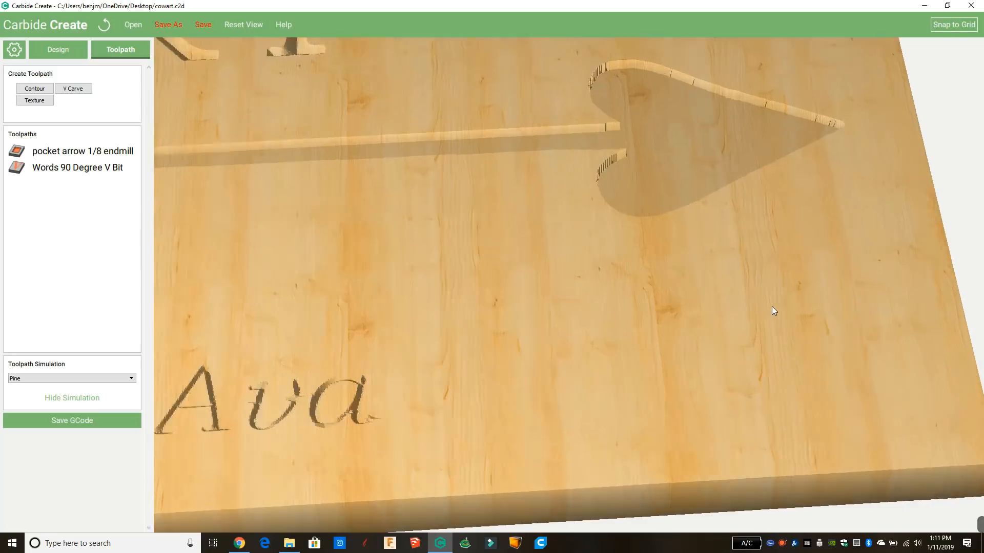
pyautogui.scroll(-5, 616, 222)
pyautogui.moveTo(583, 236); pyautogui.dragTo(725, 266, button='right')
pyautogui.moveTo(710, 327); pyautogui.dragTo(566, 279)
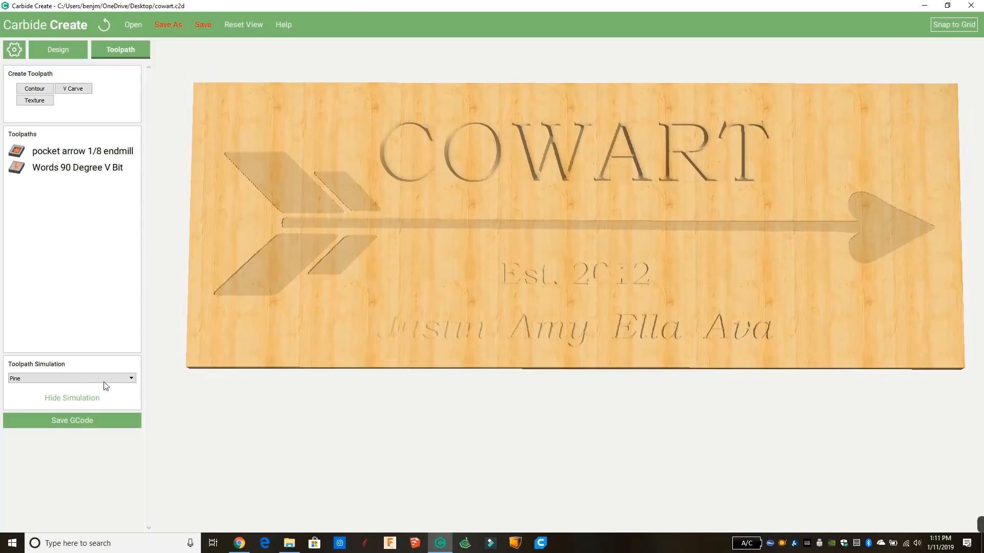
pyautogui.click(72, 398)
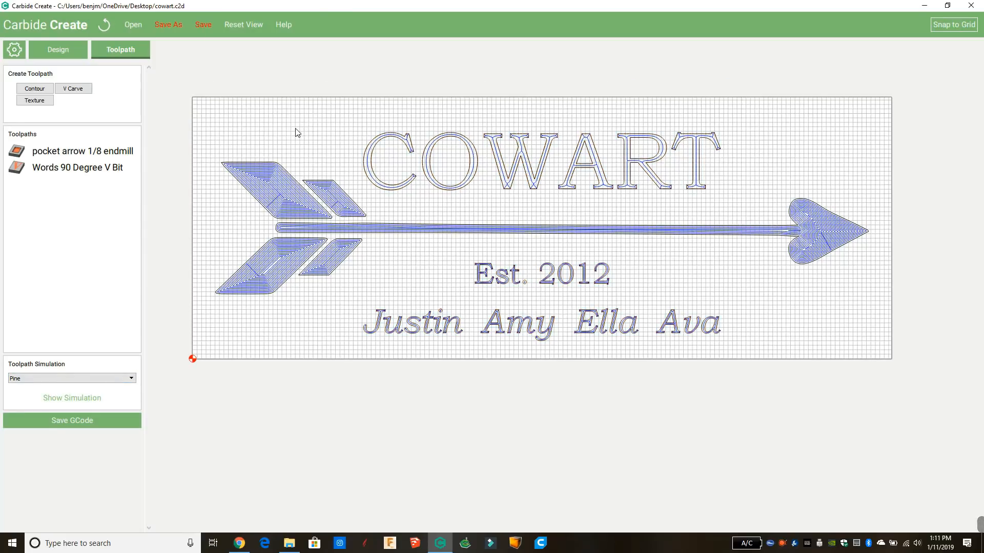
# Save the sign design, and close Carbide Create and the Downloads folder window.
pyautogui.click(77, 50)
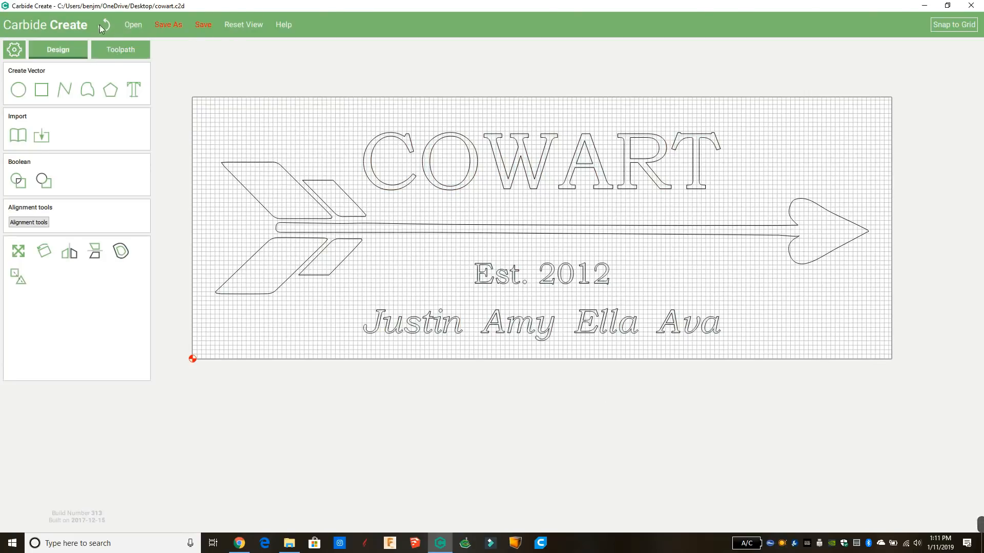
pyautogui.click(203, 26)
pyautogui.click(970, 5)
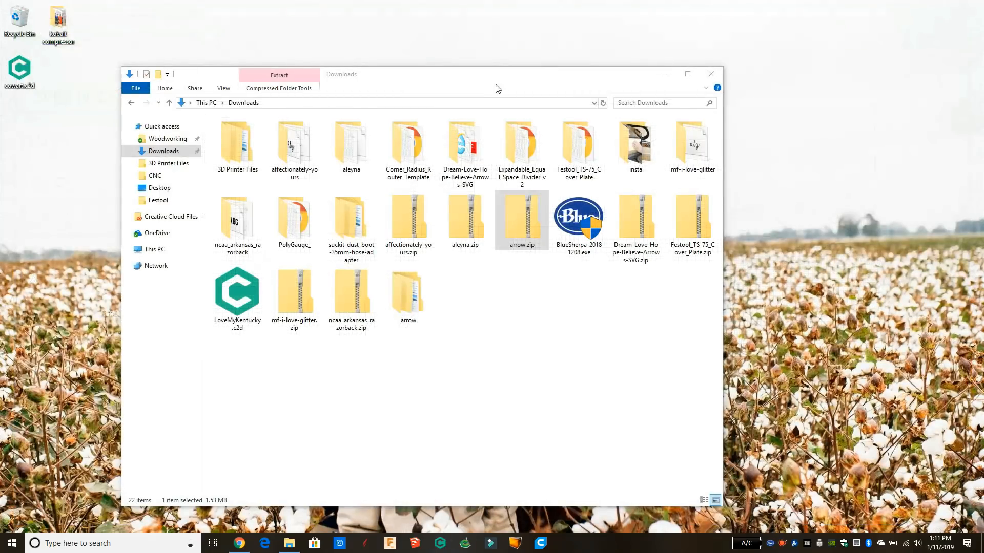
pyautogui.click(708, 74)
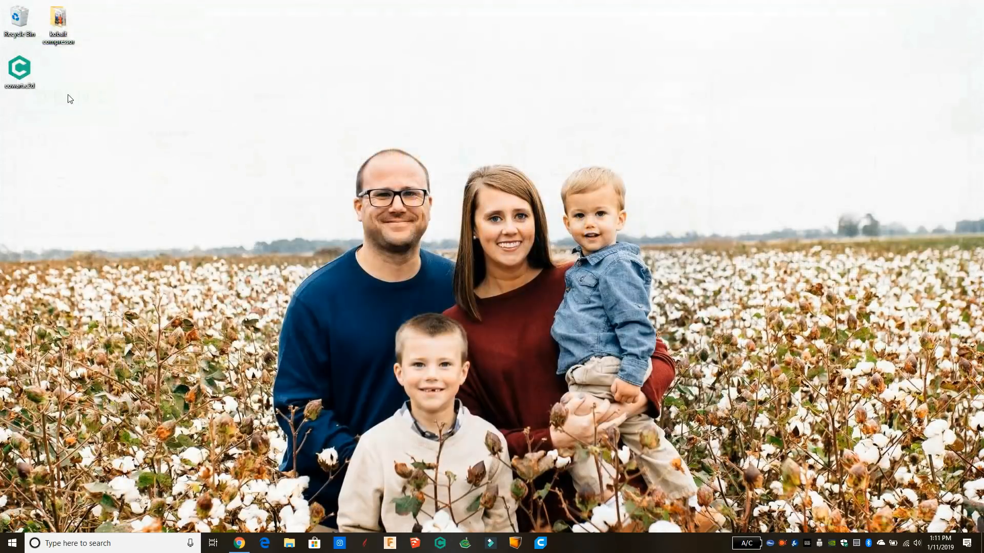
# Relaunch Carbide Create in a maximized window and open the saved sign .c2d design from the Desktop.
pyautogui.click(21, 77)
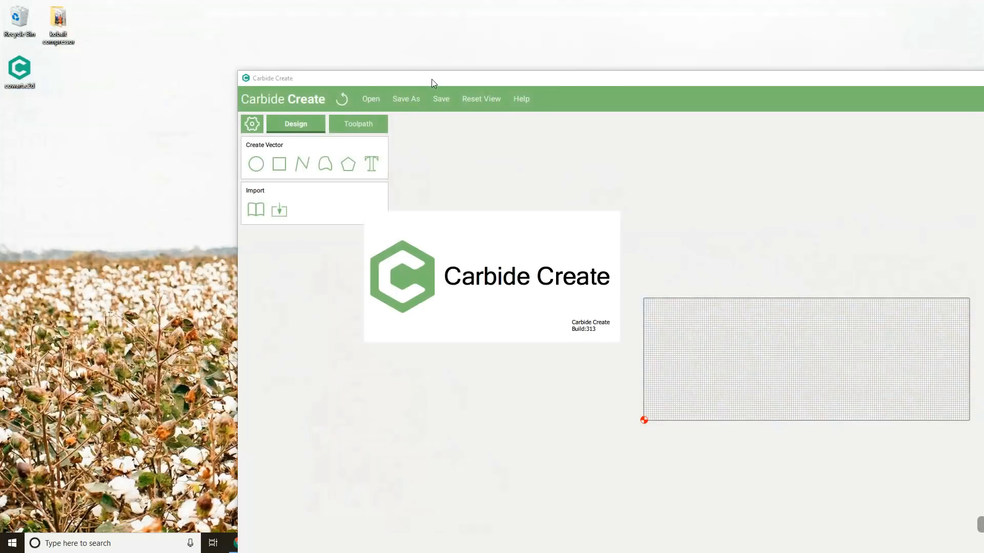
pyautogui.moveTo(463, 78); pyautogui.dragTo(237, 7)
pyautogui.doubleClick(237, 7)
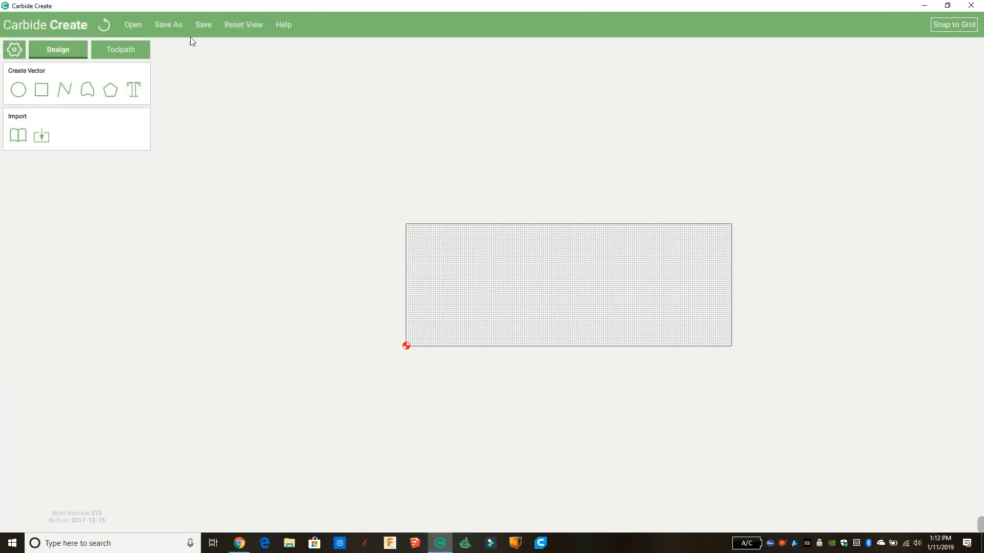
pyautogui.click(136, 26)
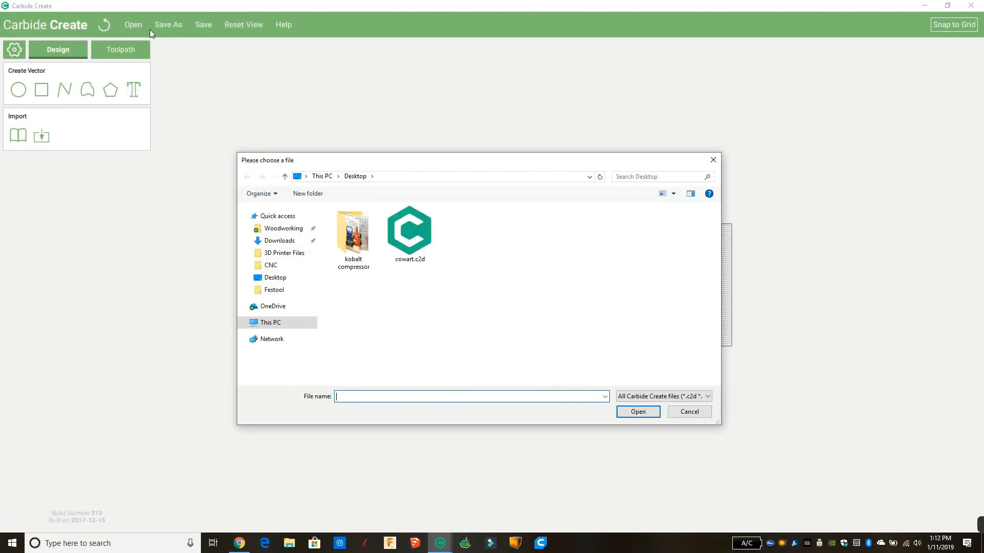
pyautogui.doubleClick(411, 233)
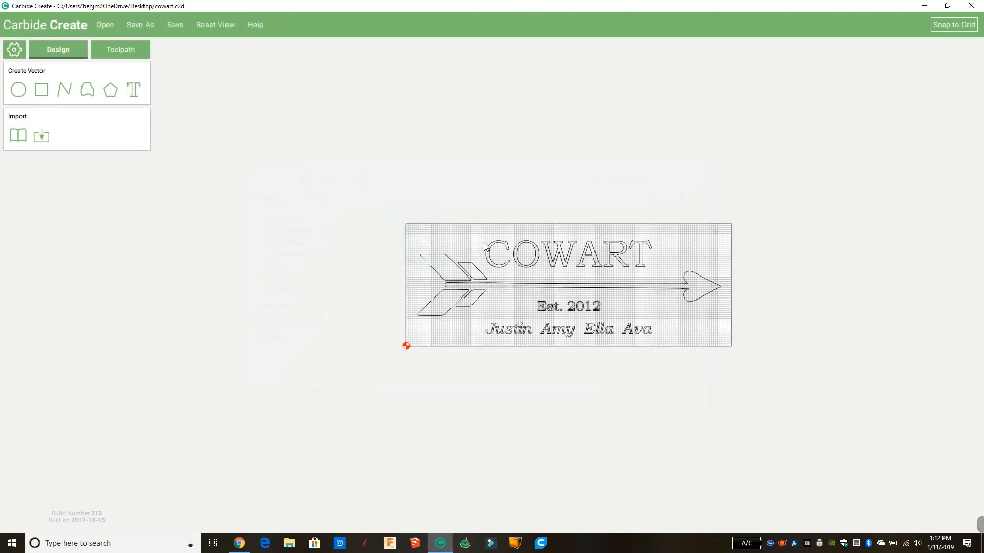
pyautogui.scroll(5, 608, 328)
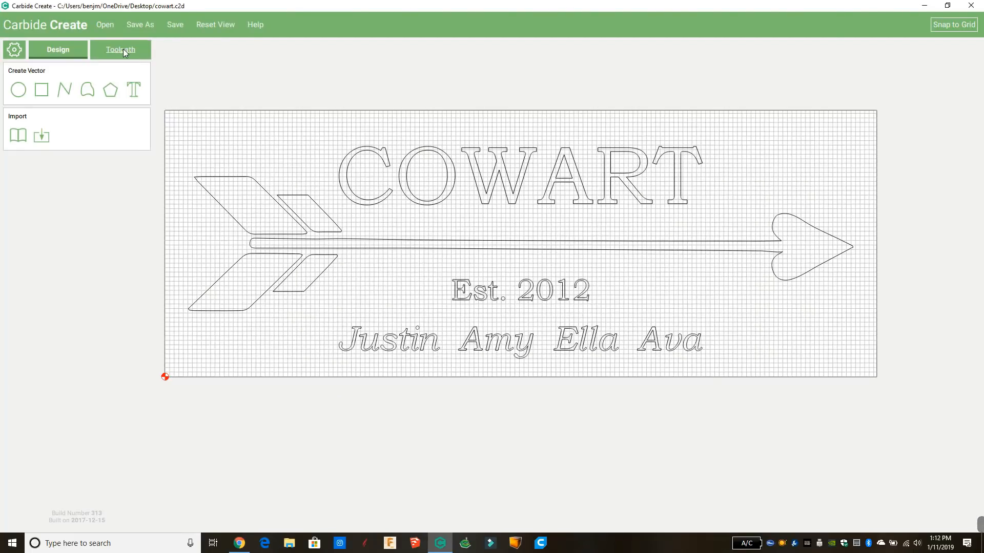
# Review the settings of the "pocket arrow 1/8 endmill" toolpath in the reopened design.
pyautogui.click(123, 49)
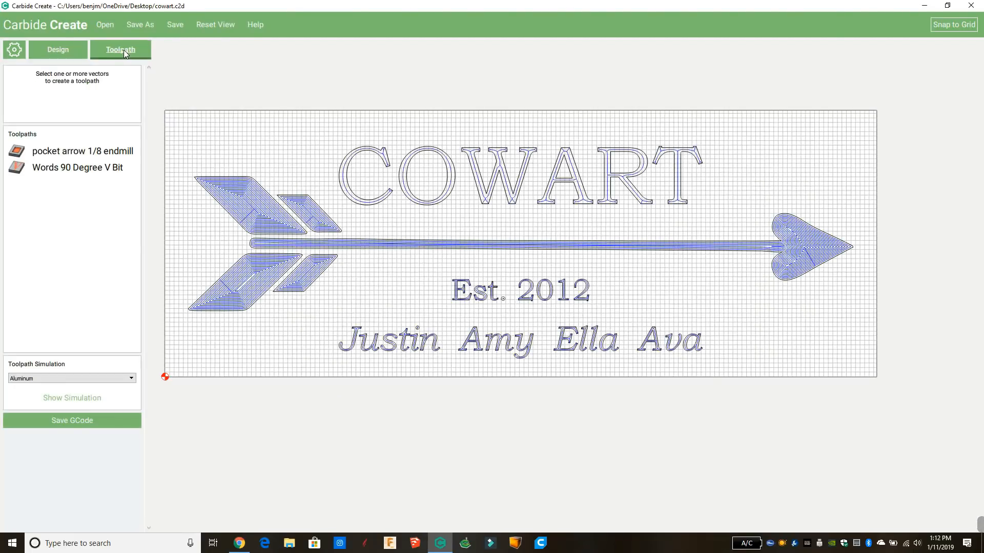
pyautogui.doubleClick(58, 154)
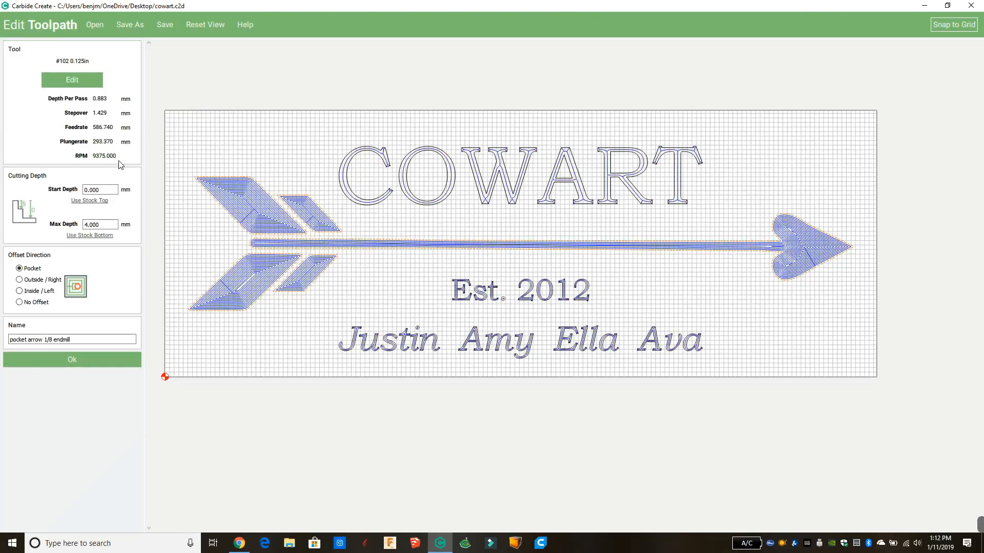
pyautogui.click(107, 358)
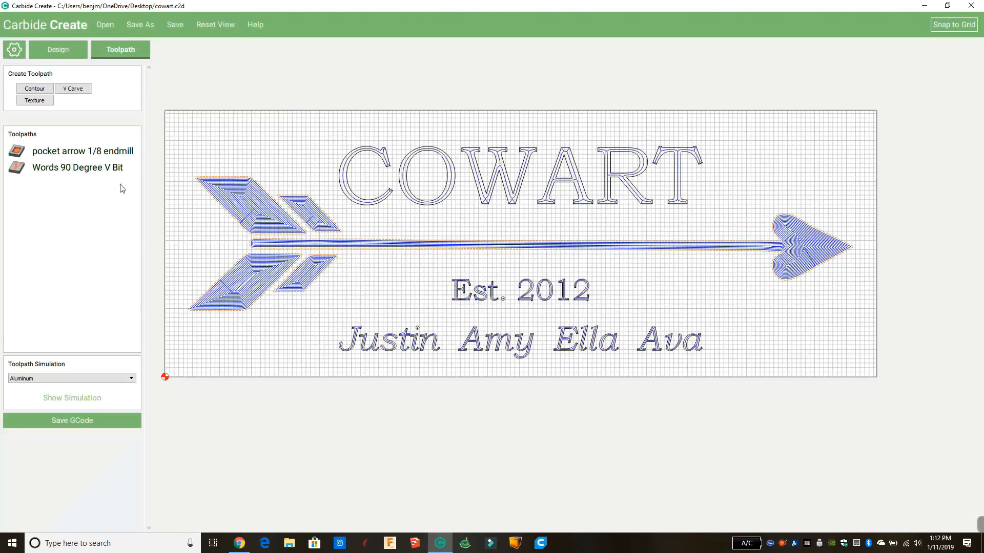
# Simulate the reopened design's toolpaths, set the material to Pine and view the board at an angle.
pyautogui.click(101, 399)
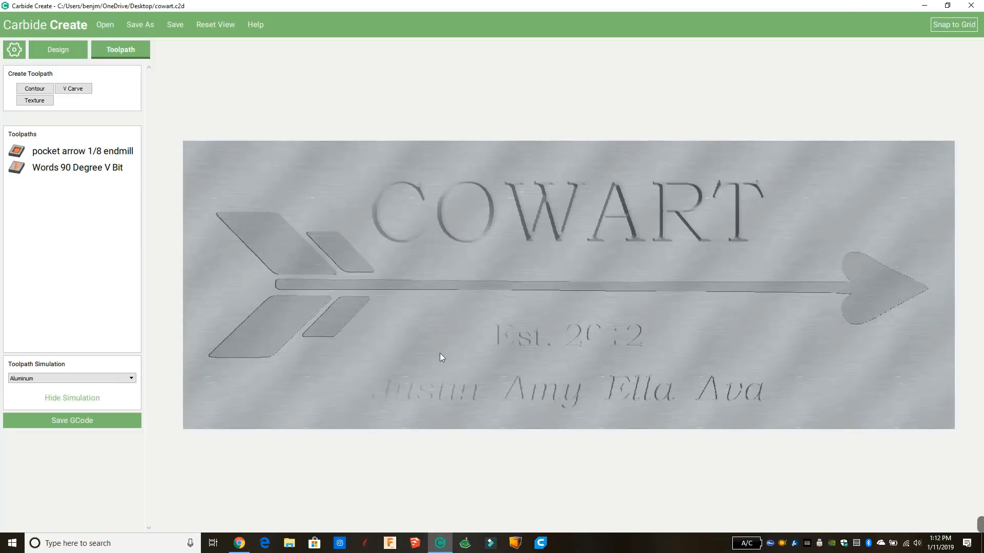
pyautogui.moveTo(440, 353); pyautogui.dragTo(391, 255)
pyautogui.click(51, 380)
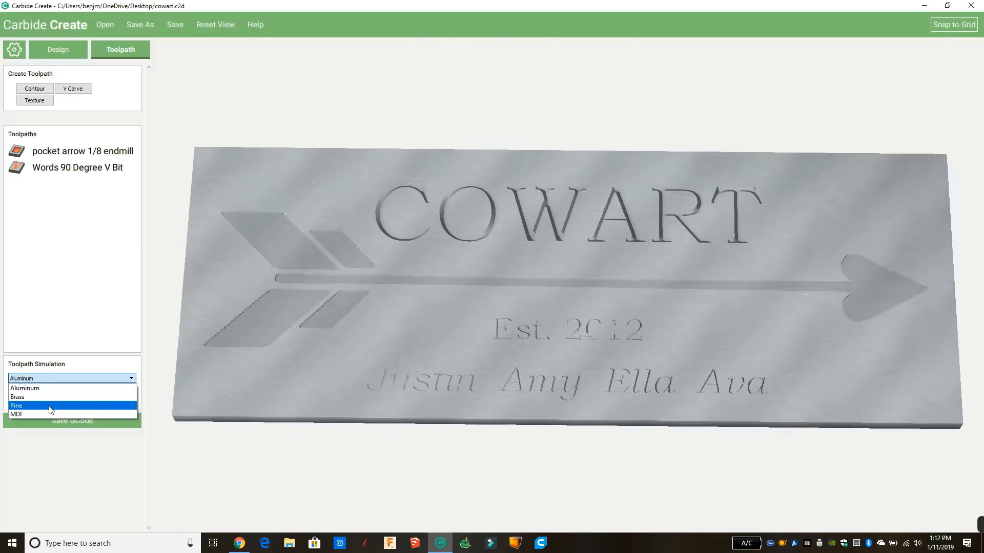
pyautogui.click(51, 405)
pyautogui.moveTo(426, 291); pyautogui.dragTo(429, 205)
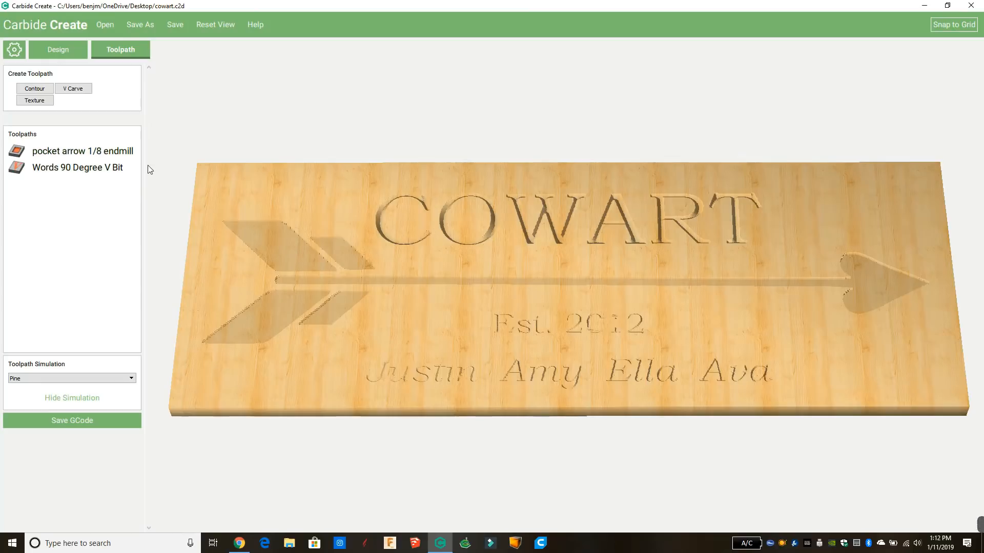
pyautogui.moveTo(275, 168); pyautogui.dragTo(207, 253)
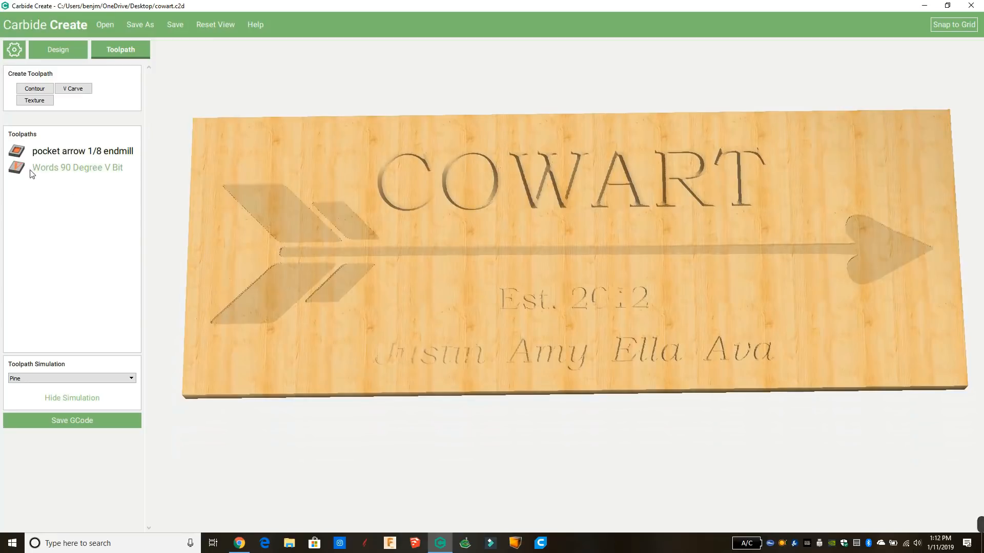
# Recheck the tool, cutting depth and offset settings of the arrow pocket toolpath from the simulation.
pyautogui.moveTo(444, 276); pyautogui.dragTo(438, 302)
pyautogui.click(82, 151)
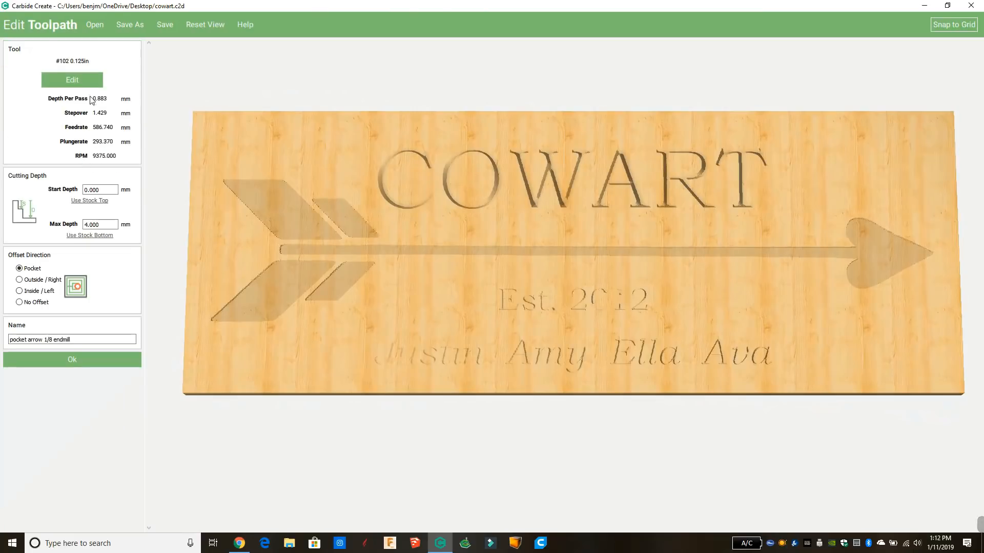
pyautogui.click(72, 360)
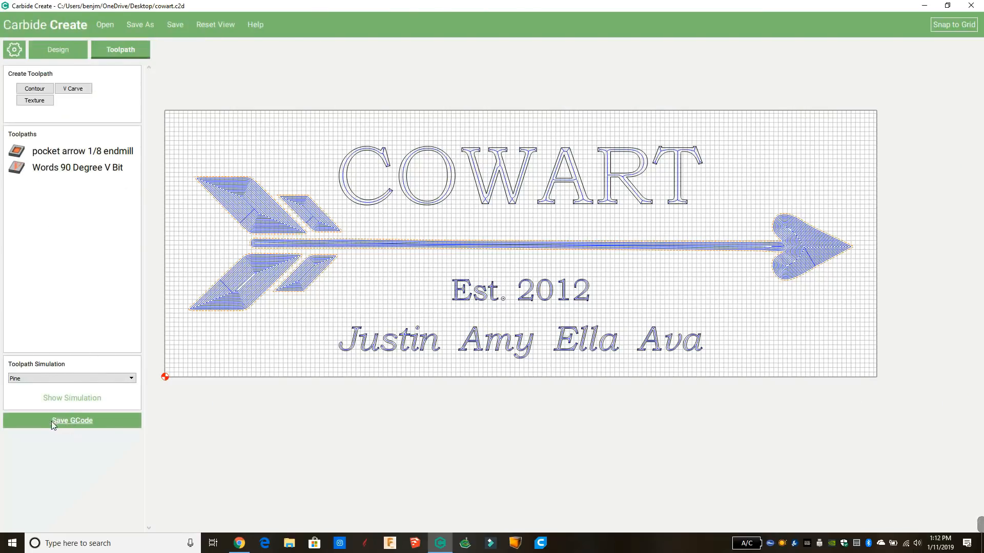
# Save the toolpaths as a Carbide GCode (*.nc) file on the Desktop, named with the family surname, and close Carbide Create.
pyautogui.click(78, 423)
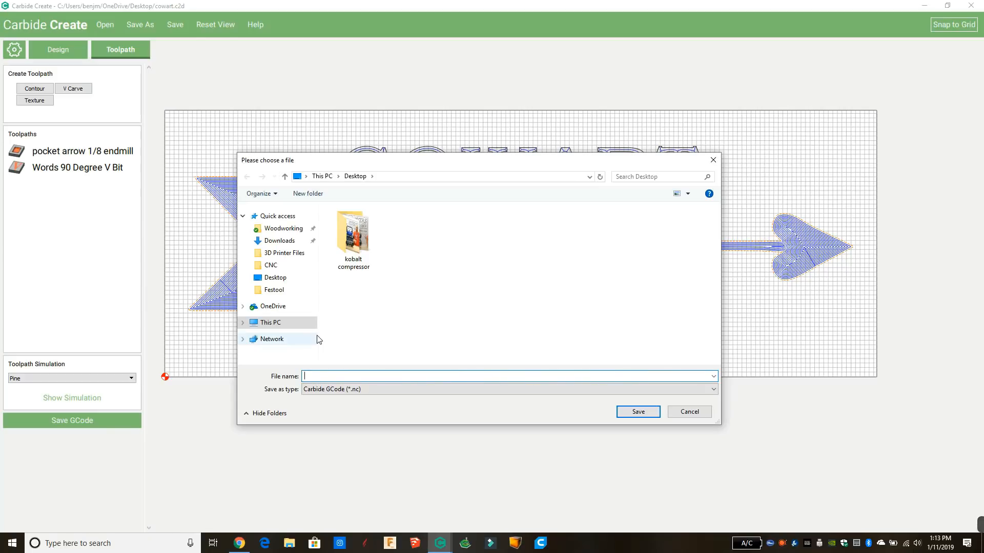
pyautogui.write('cowart')
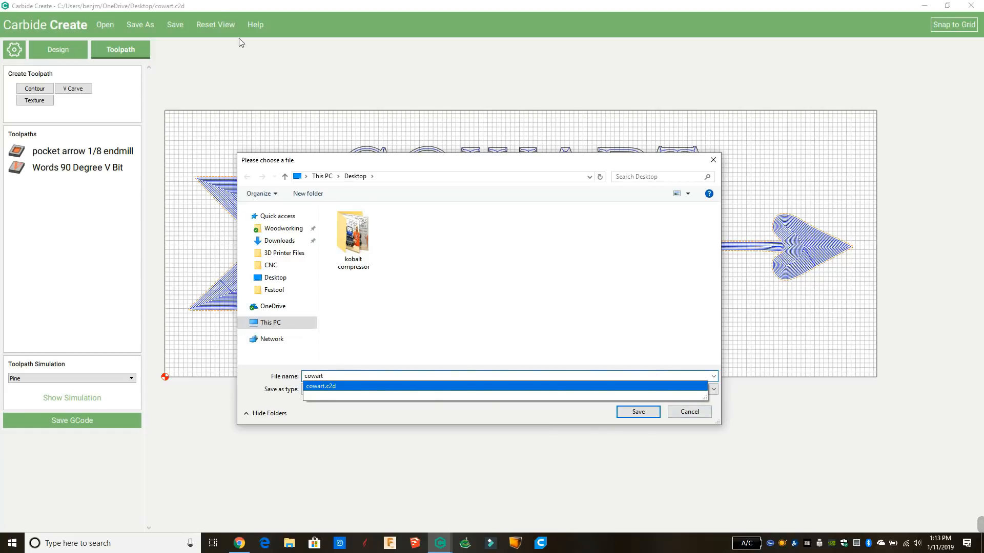
pyautogui.click(415, 422)
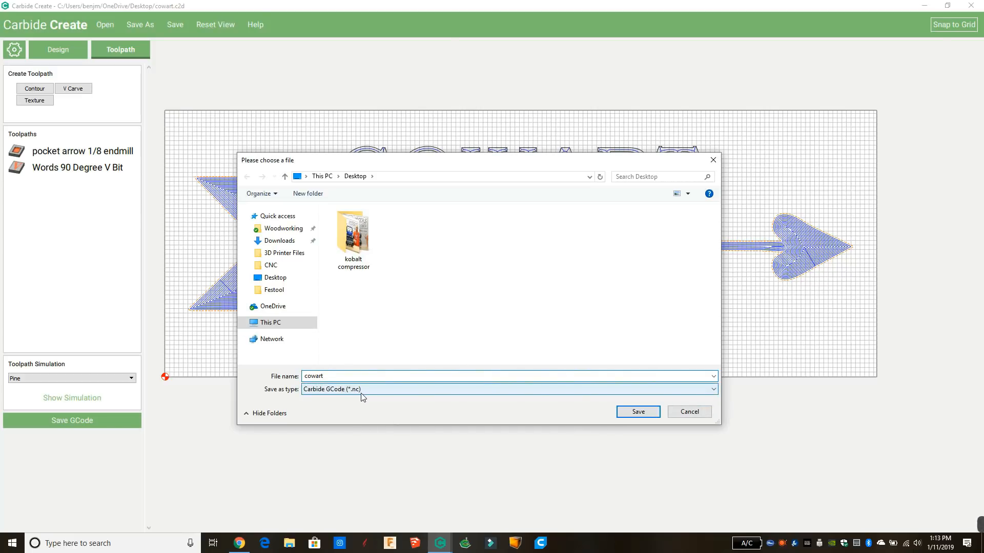
pyautogui.click(638, 413)
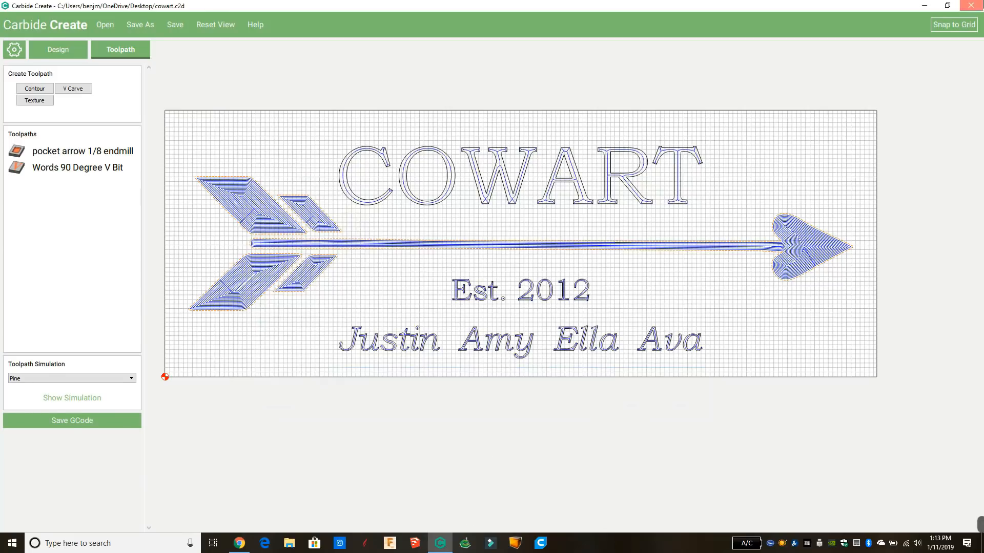
pyautogui.click(970, 6)
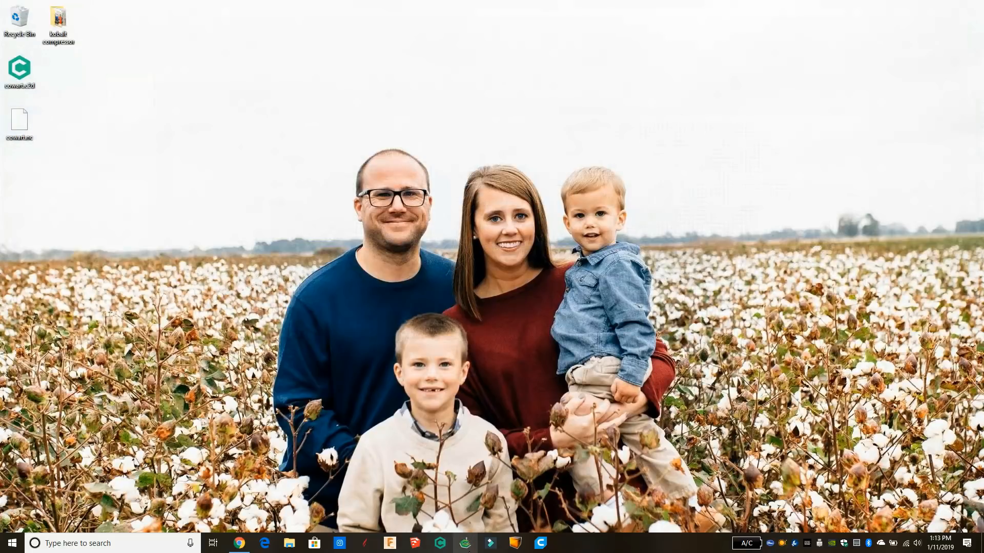
# Switch to Carbide Motion, connect to the cutter and try to load the sign's .c2d design from the Desktop.
pyautogui.click(467, 545)
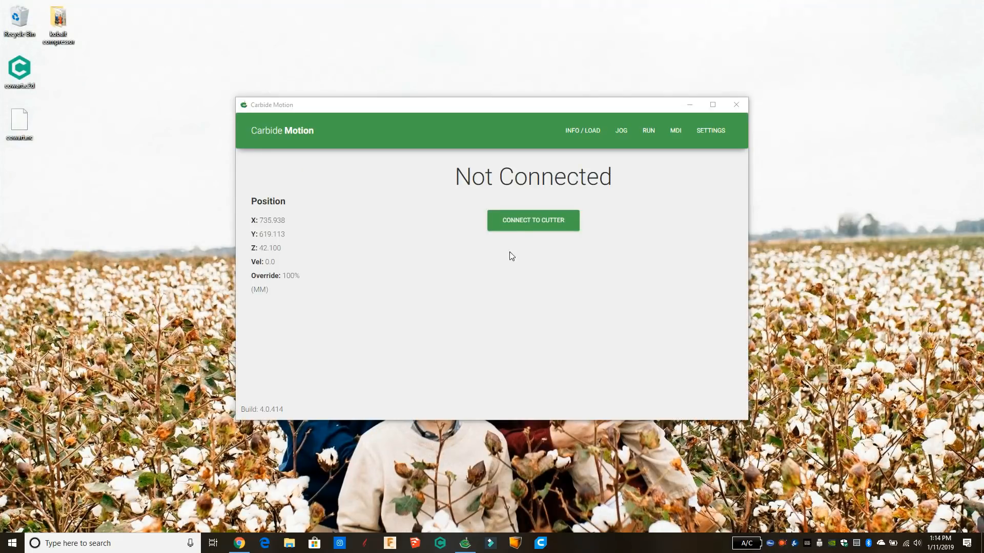
pyautogui.click(528, 221)
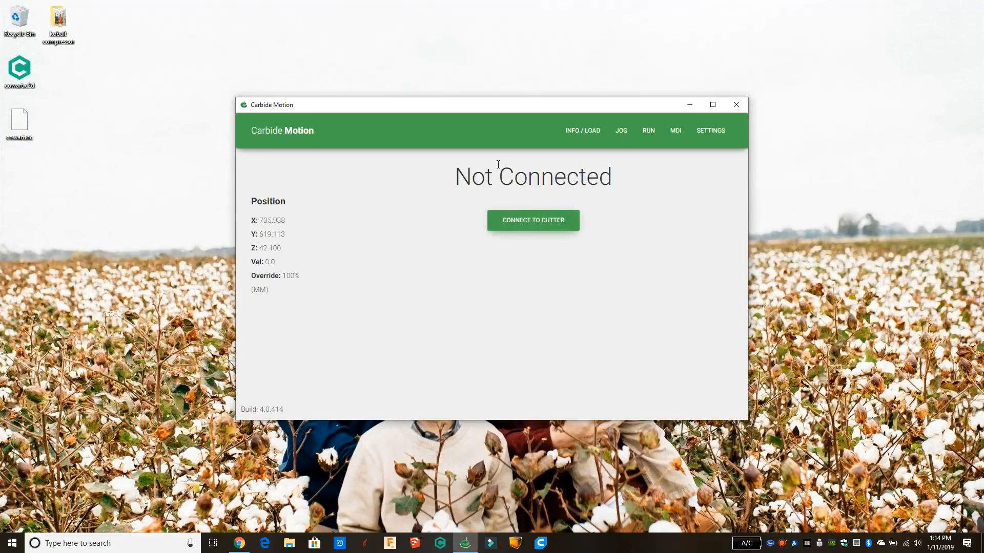
pyautogui.click(529, 239)
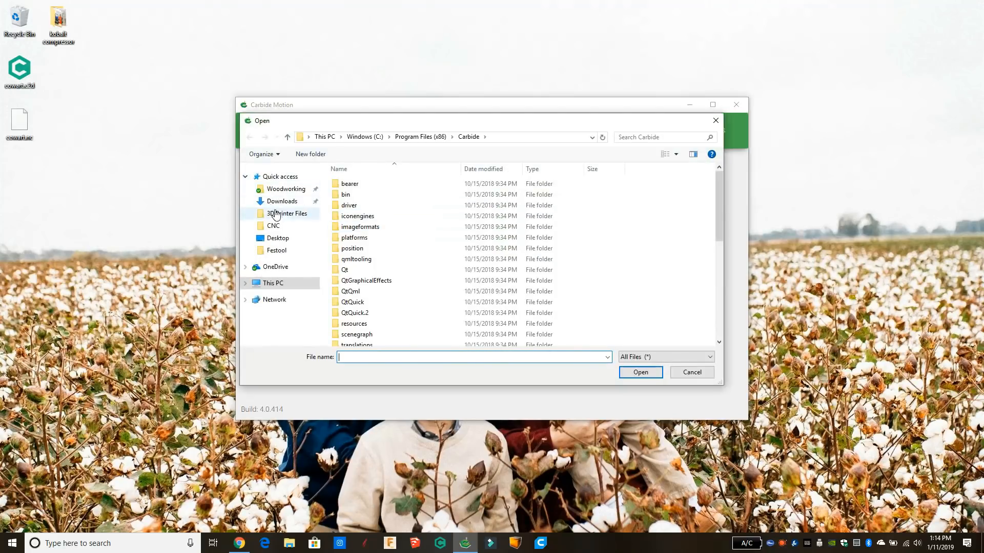
pyautogui.click(279, 240)
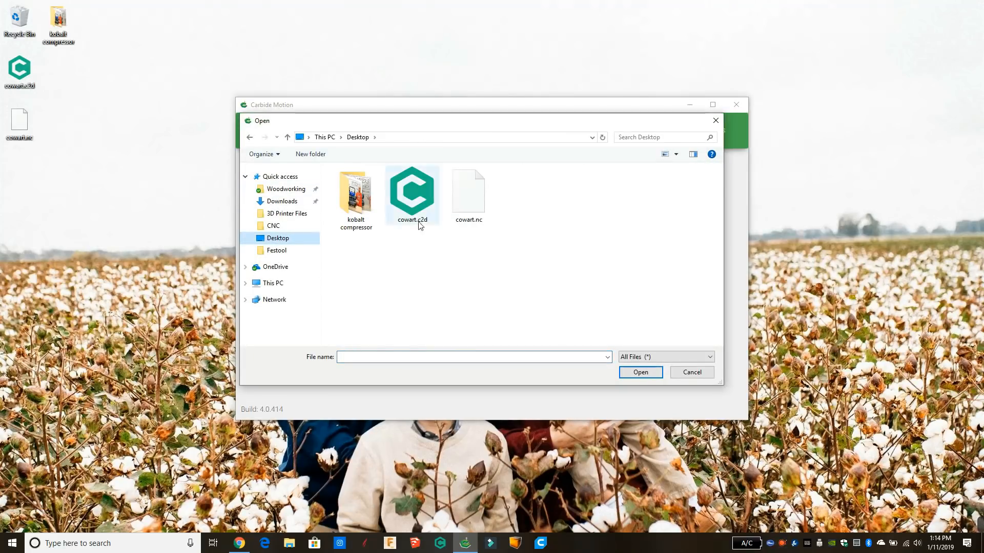
pyautogui.doubleClick(414, 210)
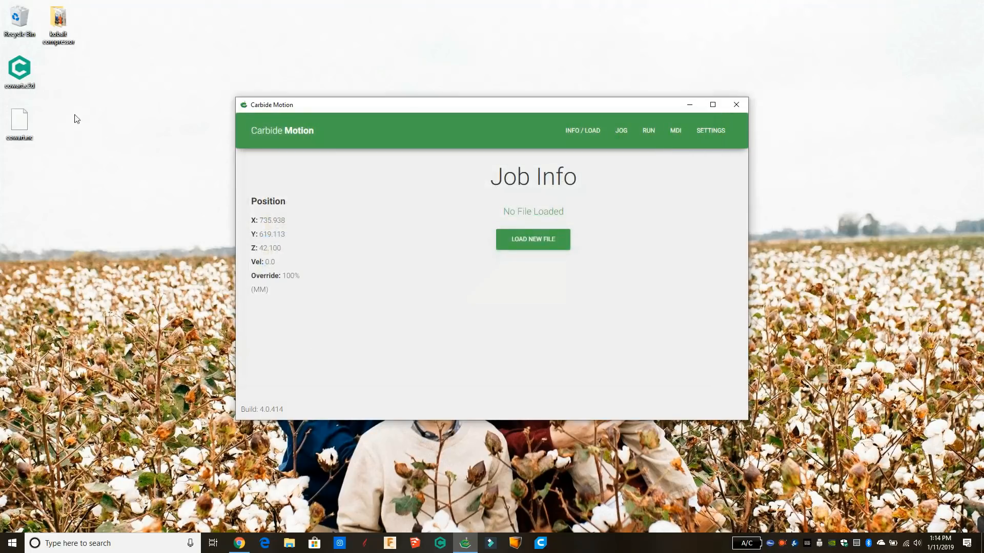
# Load the sign's .nc G-code file from the Desktop as the job in Carbide Motion.
pyautogui.click(531, 239)
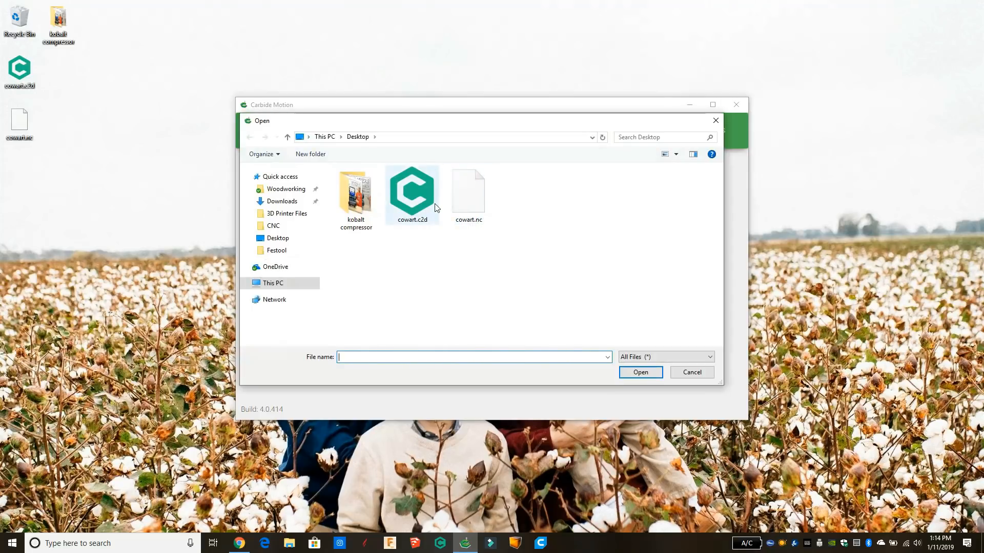
pyautogui.doubleClick(469, 194)
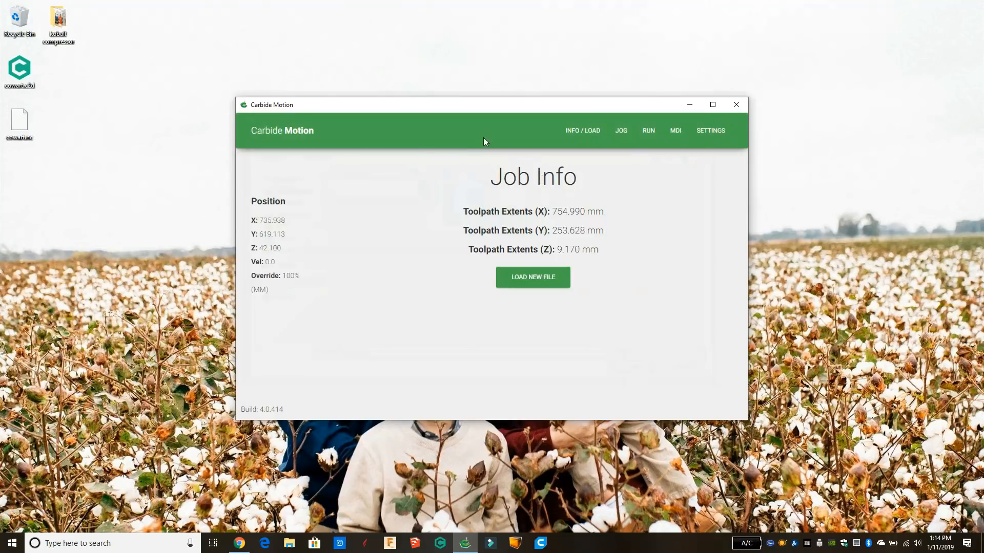
# Switch back to Carbide Create, open the sign's .c2d design and centre the enlarged board in the view.
pyautogui.click(444, 545)
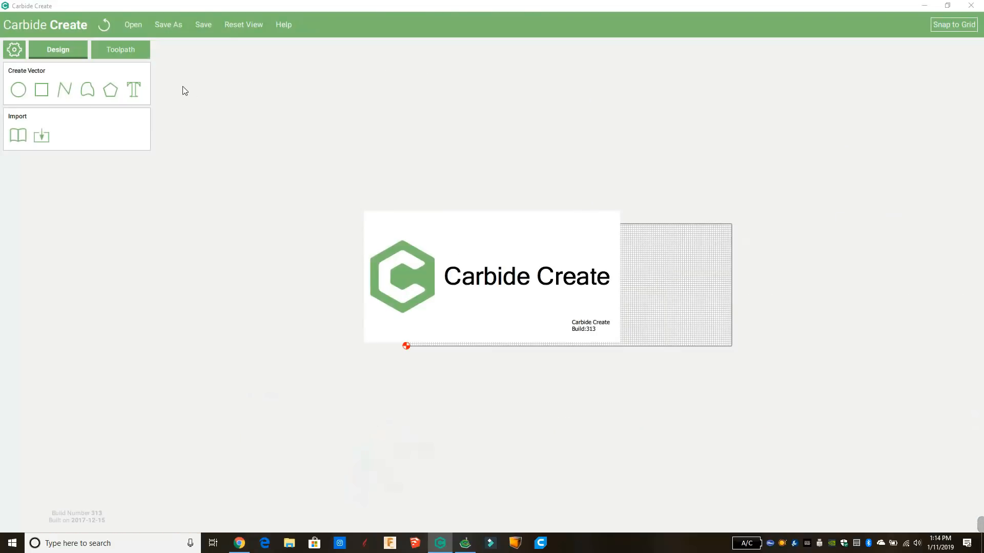
pyautogui.click(133, 24)
pyautogui.doubleClick(408, 225)
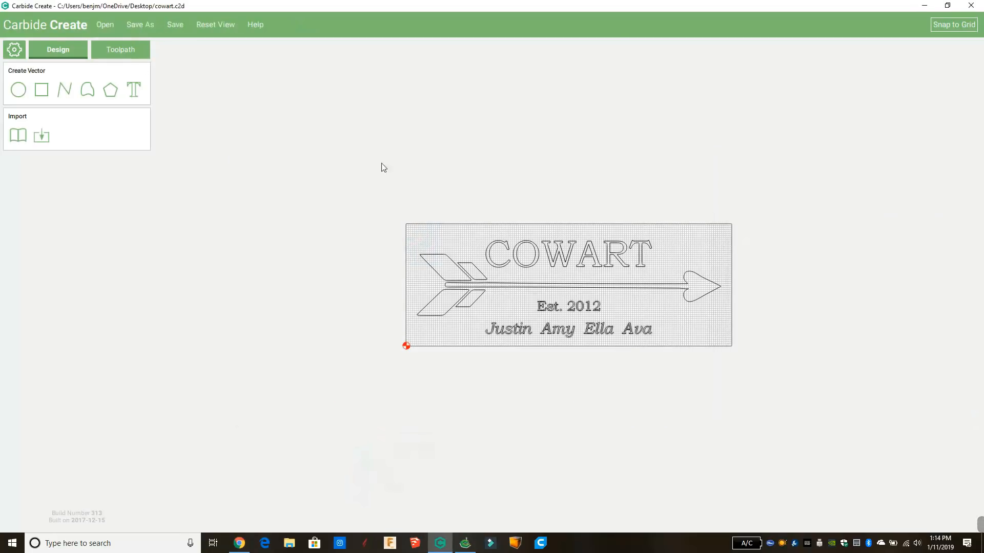
pyautogui.scroll(4, 592, 220)
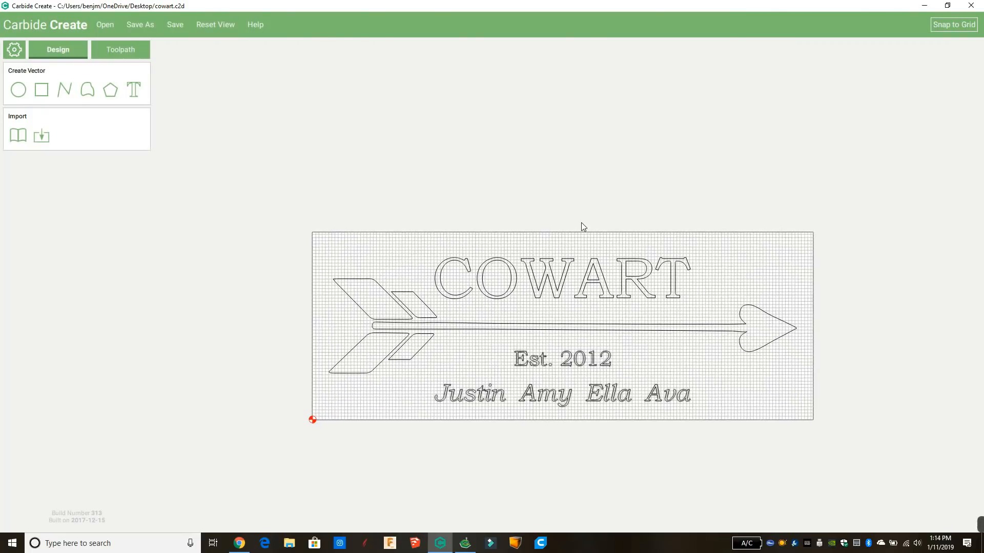
pyautogui.moveTo(581, 222); pyautogui.dragTo(500, 146, button='right')
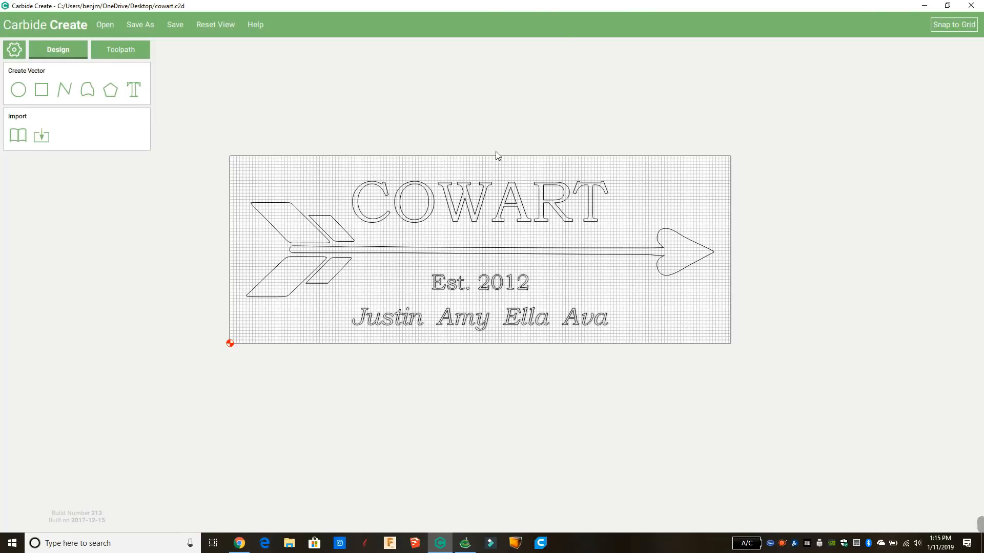
pyautogui.scroll(2, 496, 152)
pyautogui.moveTo(503, 154); pyautogui.dragTo(598, 121, button='middle')
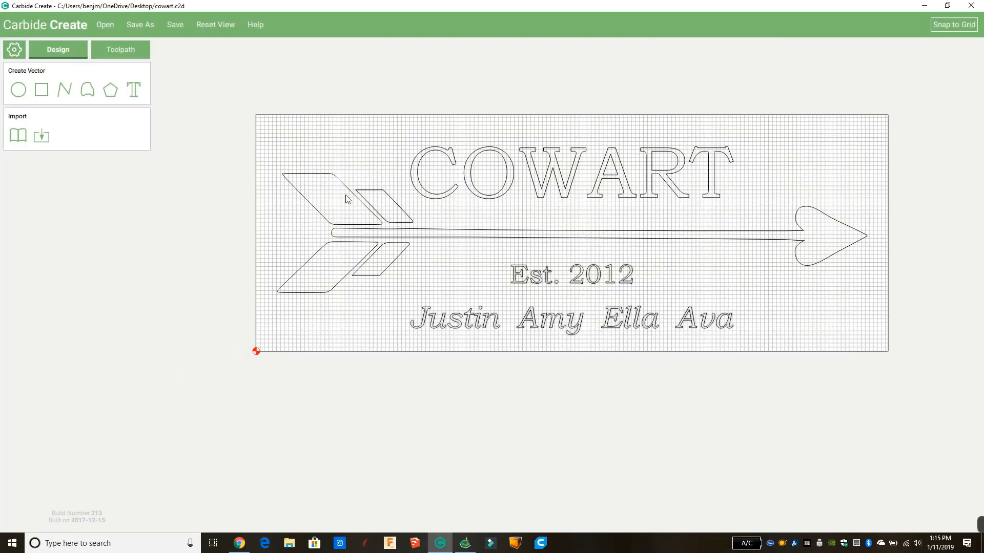
pyautogui.moveTo(499, 114); pyautogui.dragTo(444, 125, button='middle')
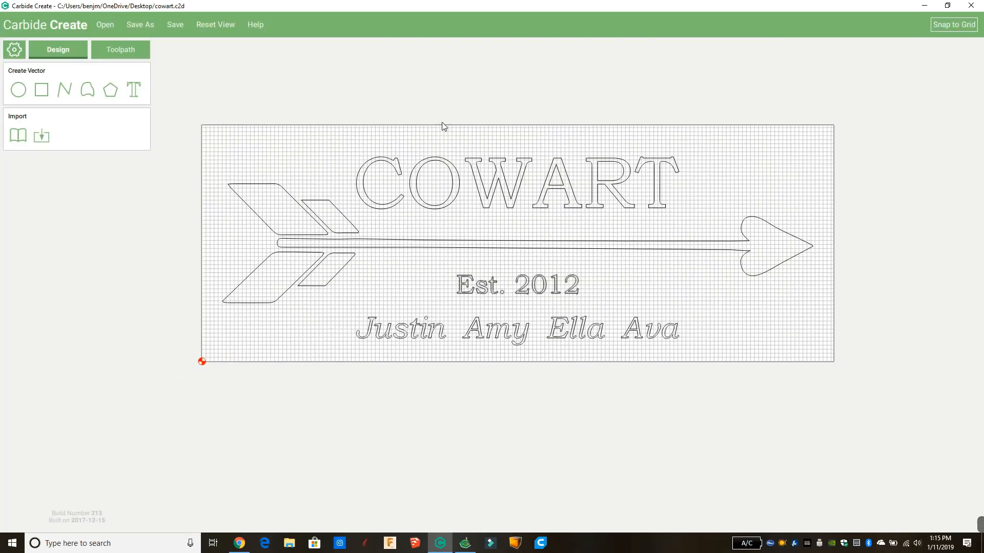
# Review the tool, cutting depth and offset settings of the "pocket arrow 1/8 endmill" toolpath.
pyautogui.click(117, 51)
pyautogui.doubleClick(77, 149)
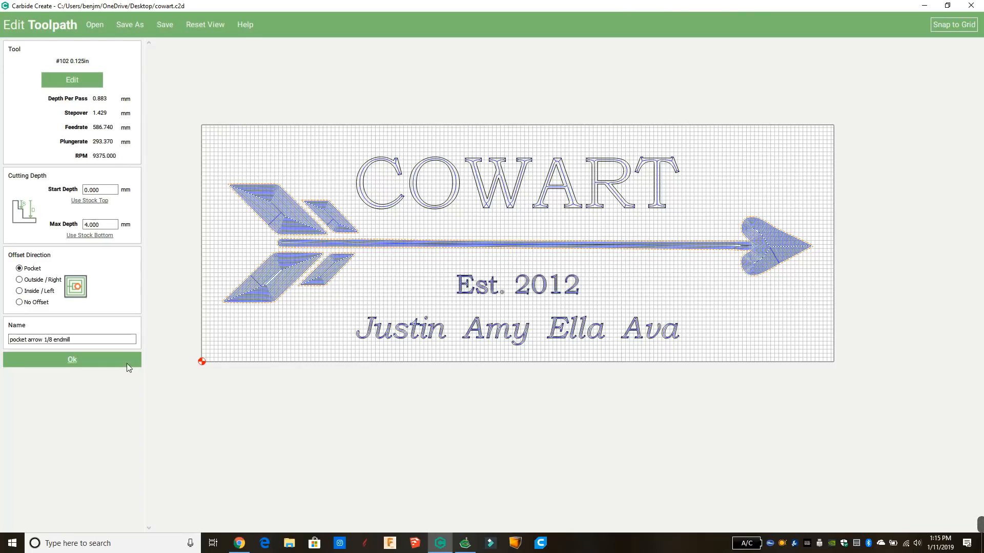
pyautogui.click(72, 360)
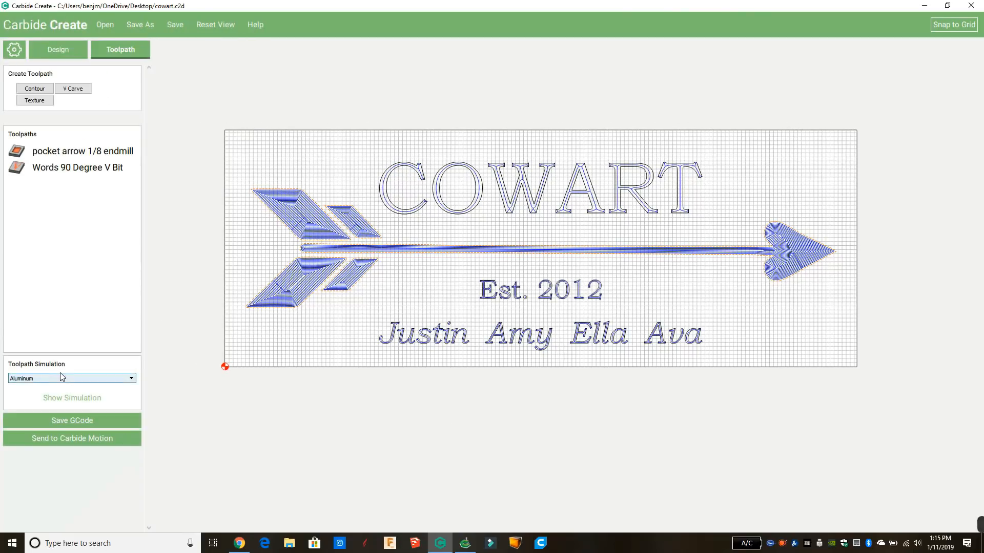
# Set the simulation material to Pine, simulate the sign's toolpaths and tilt the board.
pyautogui.click(71, 384)
pyautogui.click(76, 399)
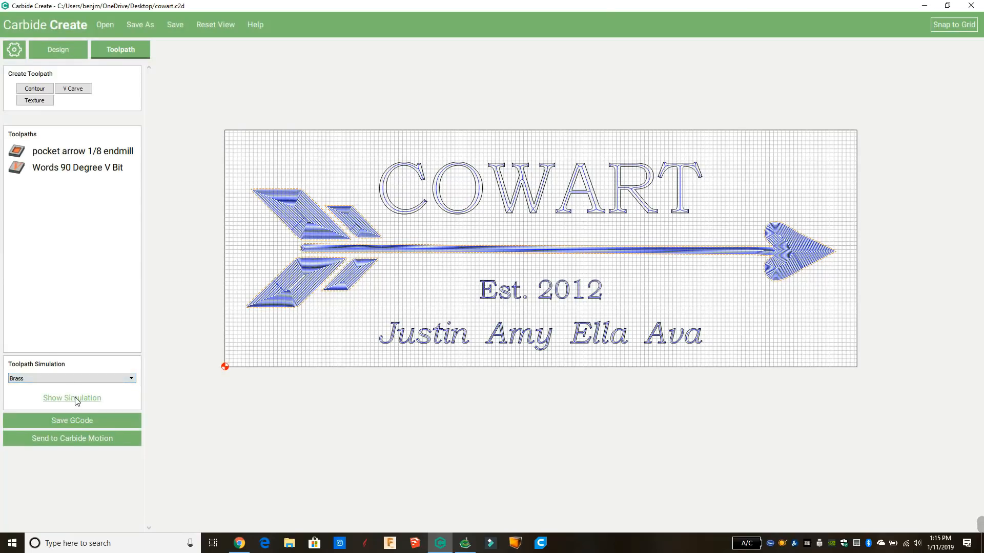
pyautogui.click(74, 378)
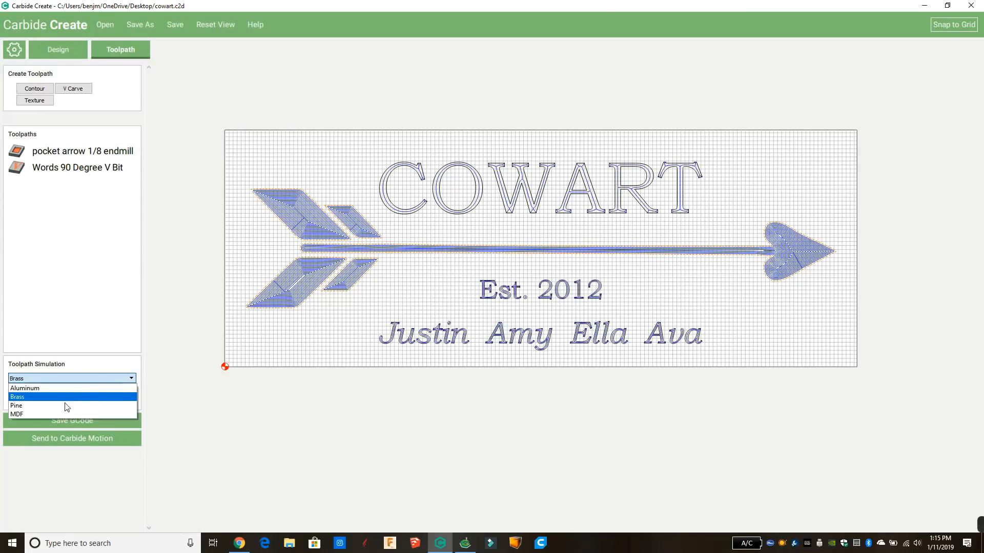
pyautogui.click(71, 405)
pyautogui.click(81, 400)
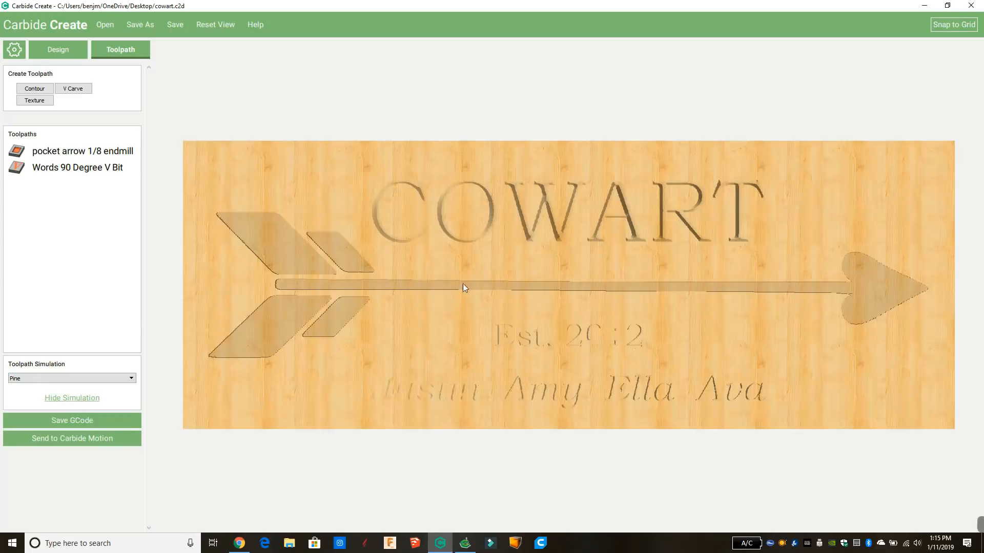
pyautogui.moveTo(463, 284)
pyautogui.mouseDown()
pyautogui.moveTo(453, 208)
pyautogui.moveTo(469, 167)
pyautogui.moveTo(460, 137)
pyautogui.moveTo(478, 304)
pyautogui.mouseUp()
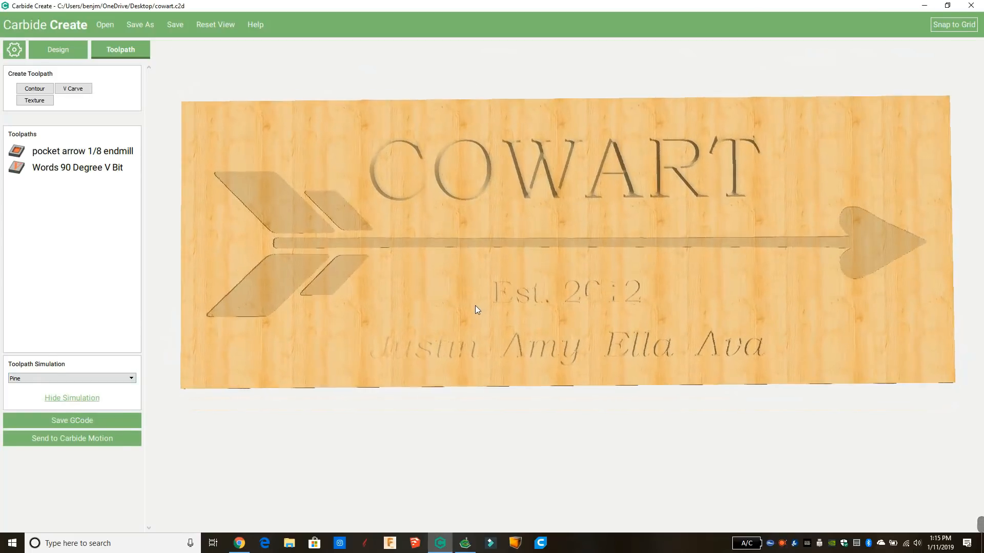